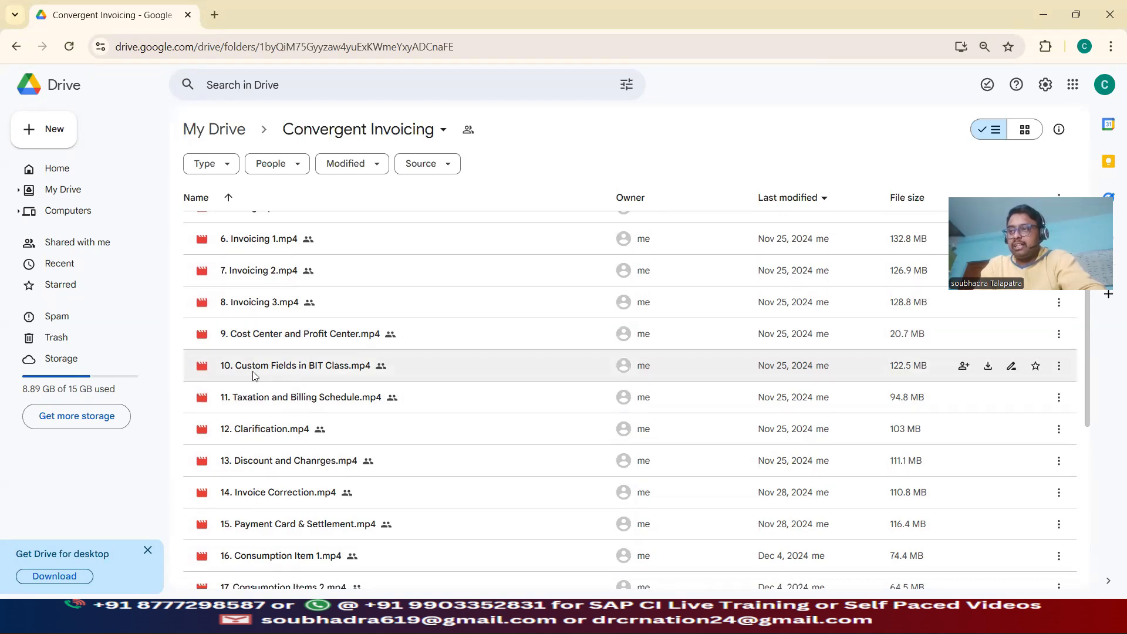
Review the training videos and documents listed in the Convergent Invoicing folder, through the Discount Agreement video and the configuration document
scroll(259, 370, "down", 1)
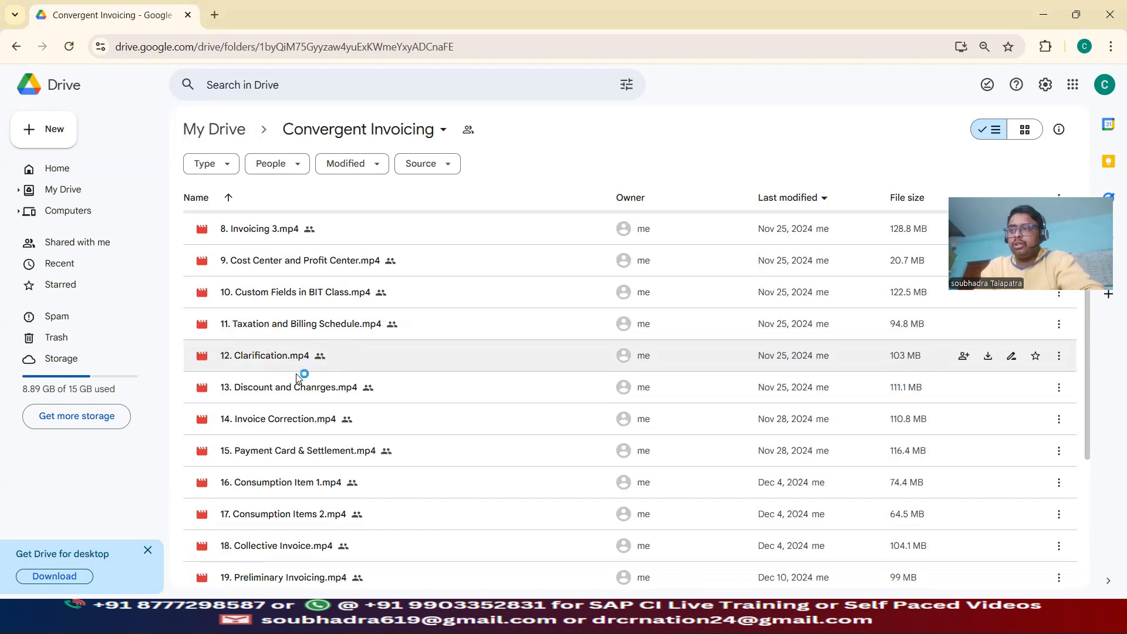
mouse_move(253, 397)
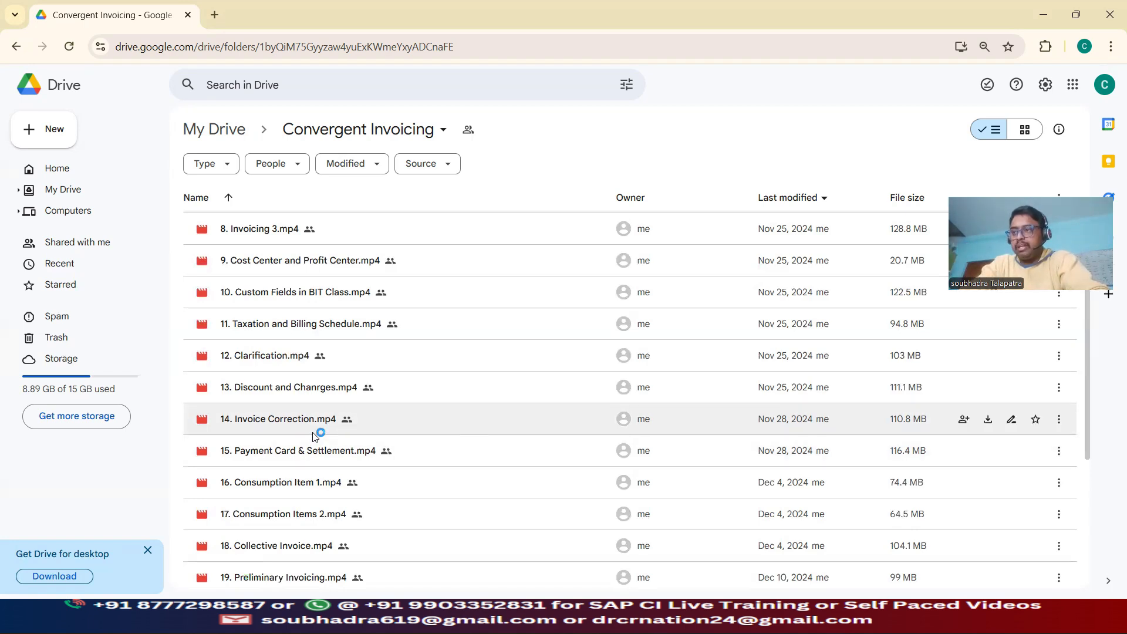
scroll(328, 423, "down", 1)
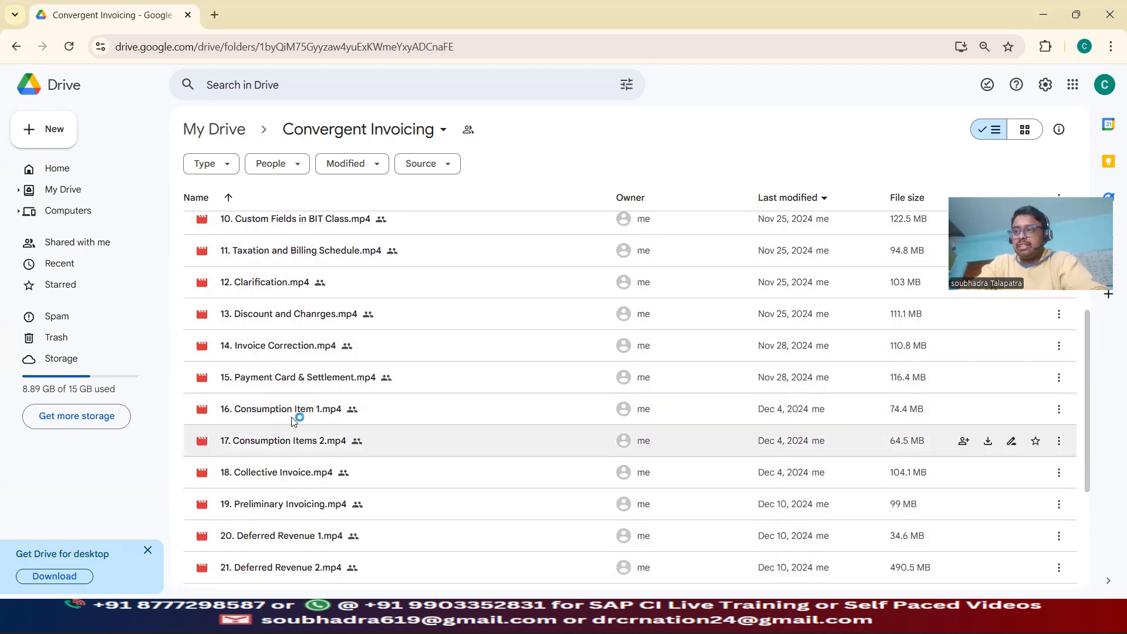
scroll(299, 464, "down", 1)
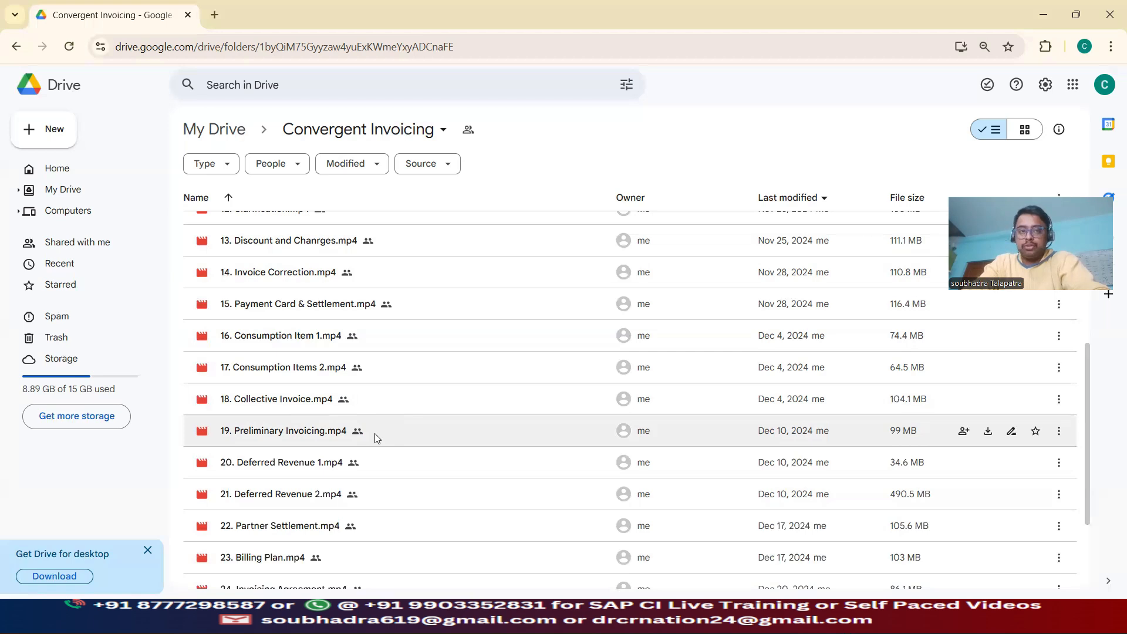
left_click(339, 458)
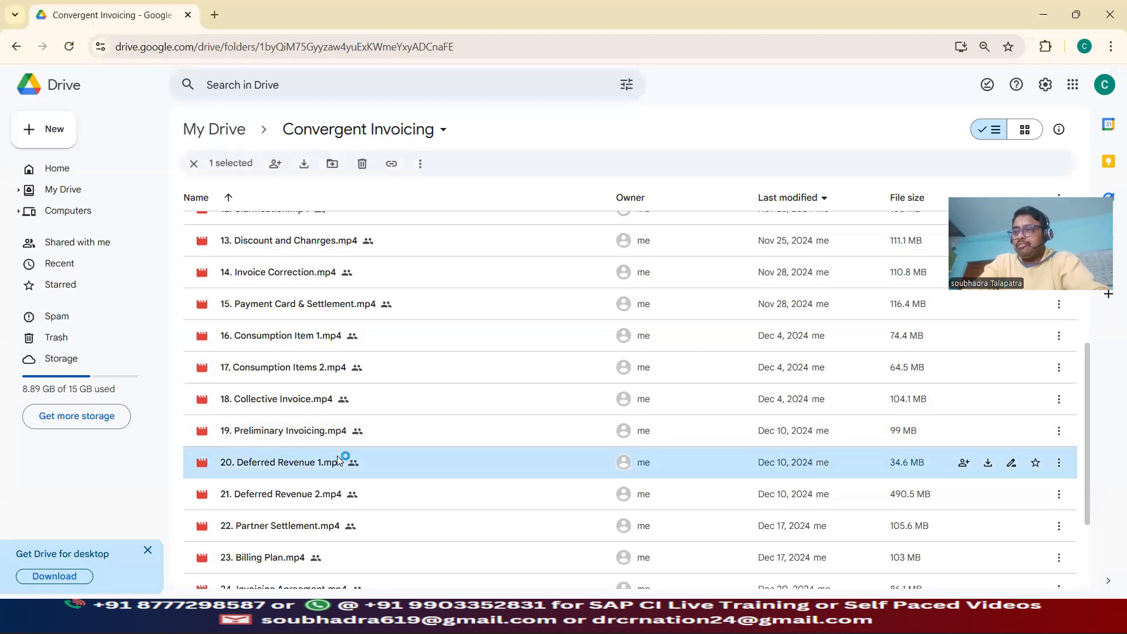
scroll(338, 458, "down", 1)
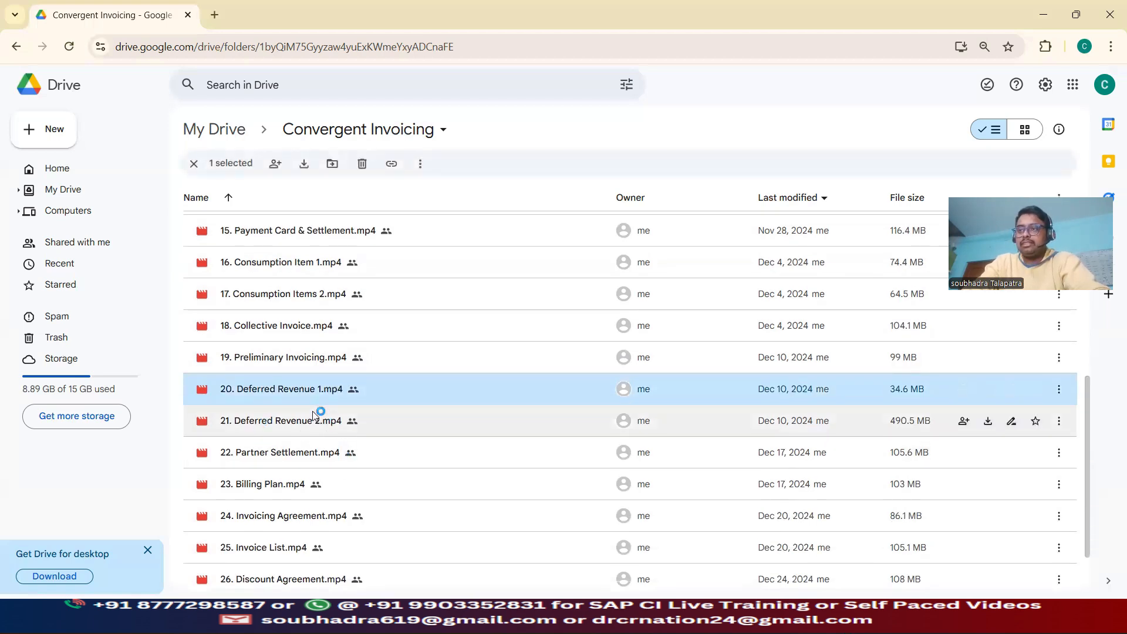
left_click(286, 452)
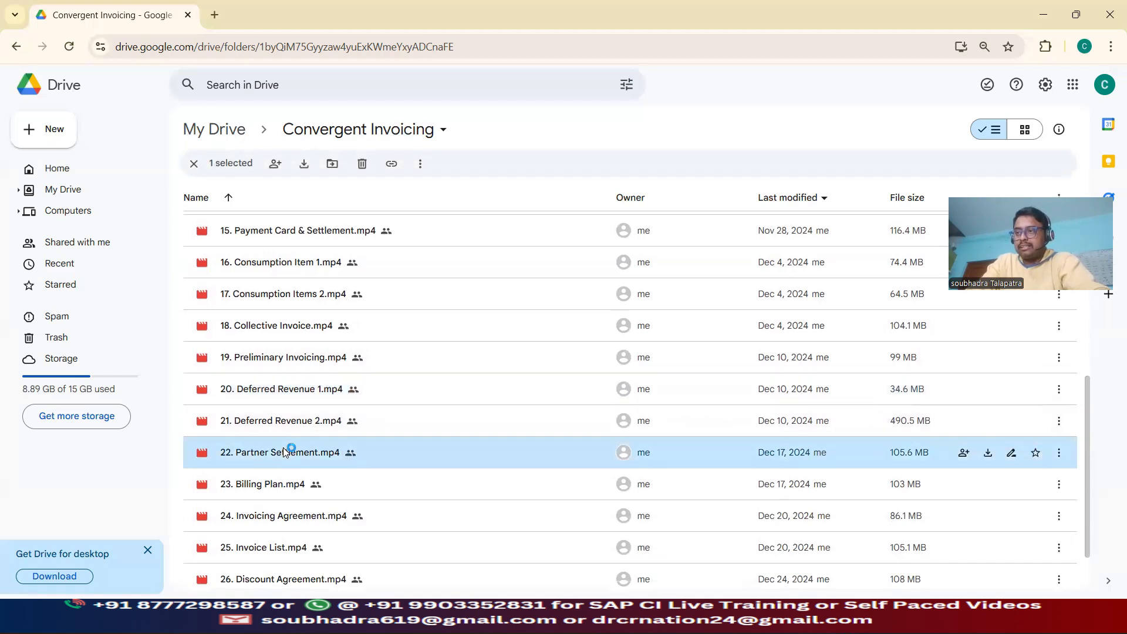
left_click(283, 485)
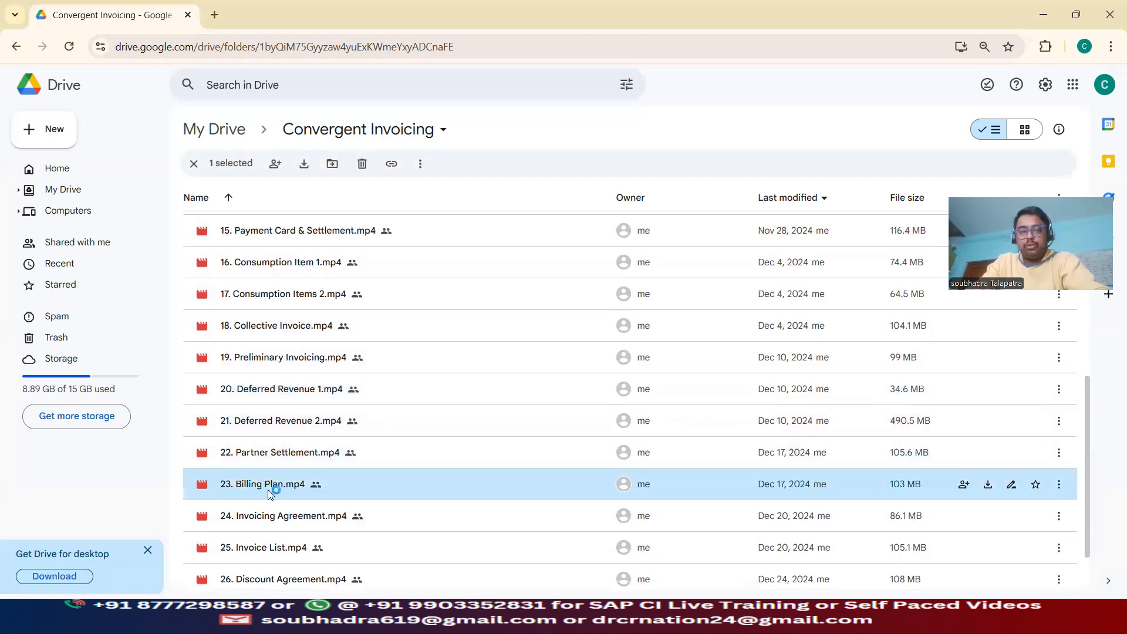
scroll(267, 490, "down", 2)
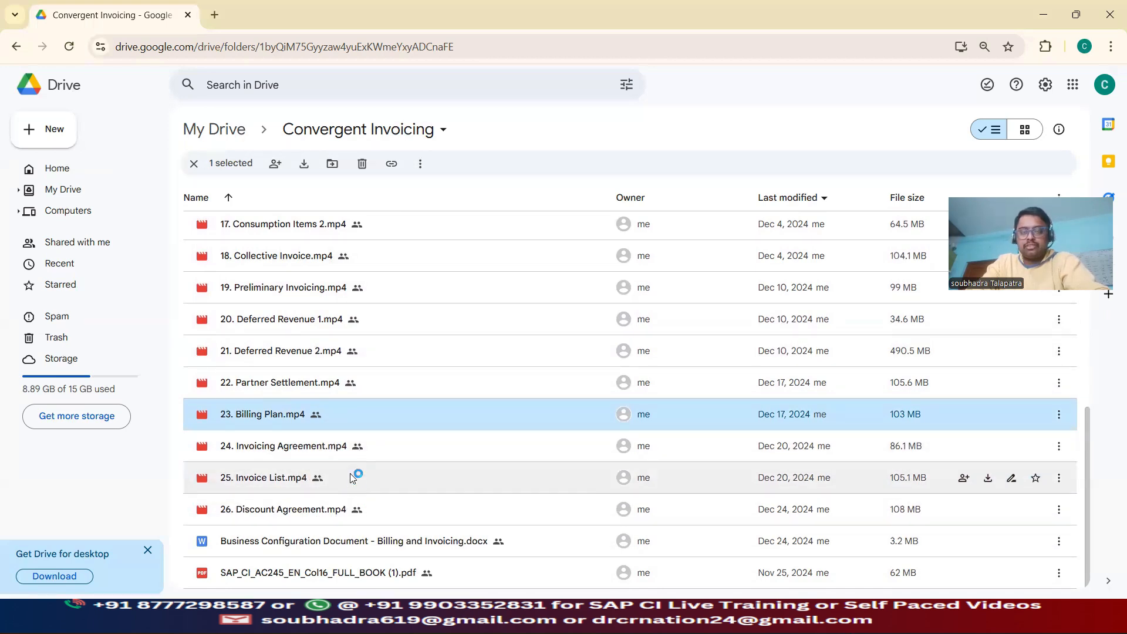
scroll(351, 452, "up", 9)
scroll(351, 452, "down", 9)
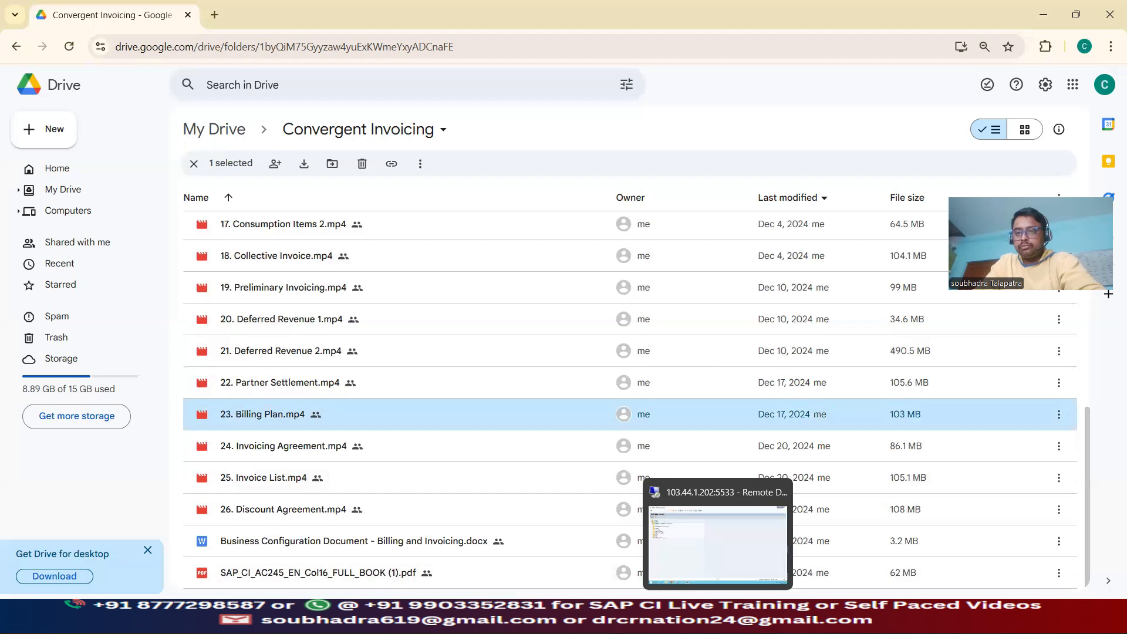
Switch to the remote SAP session and open the ABAP Editor with transaction SE38
left_click(719, 616)
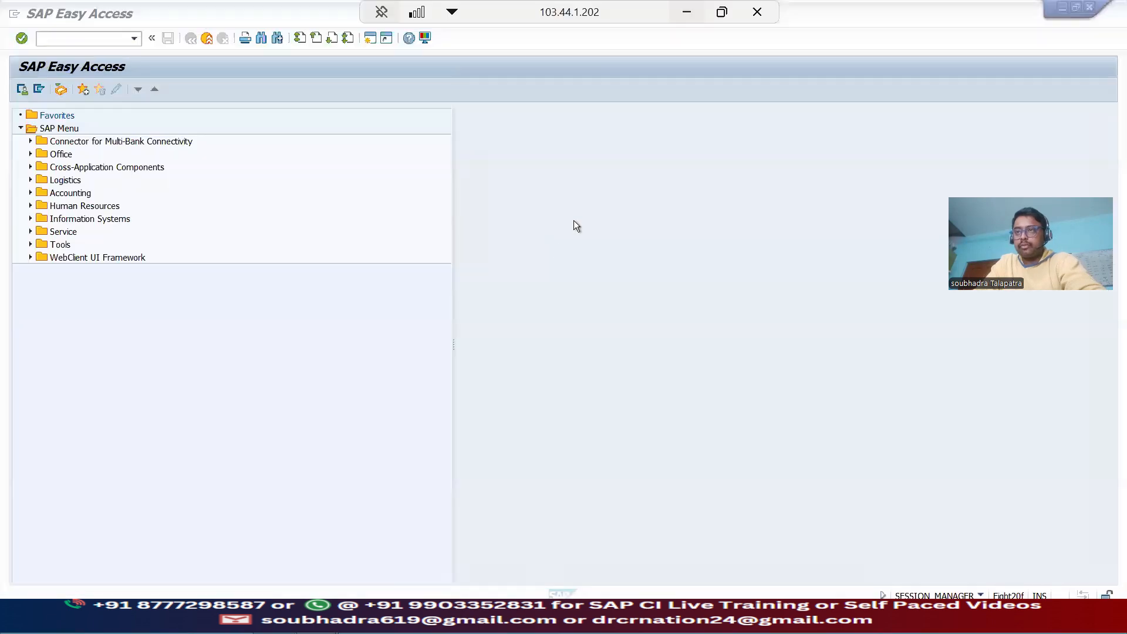
left_click(89, 37)
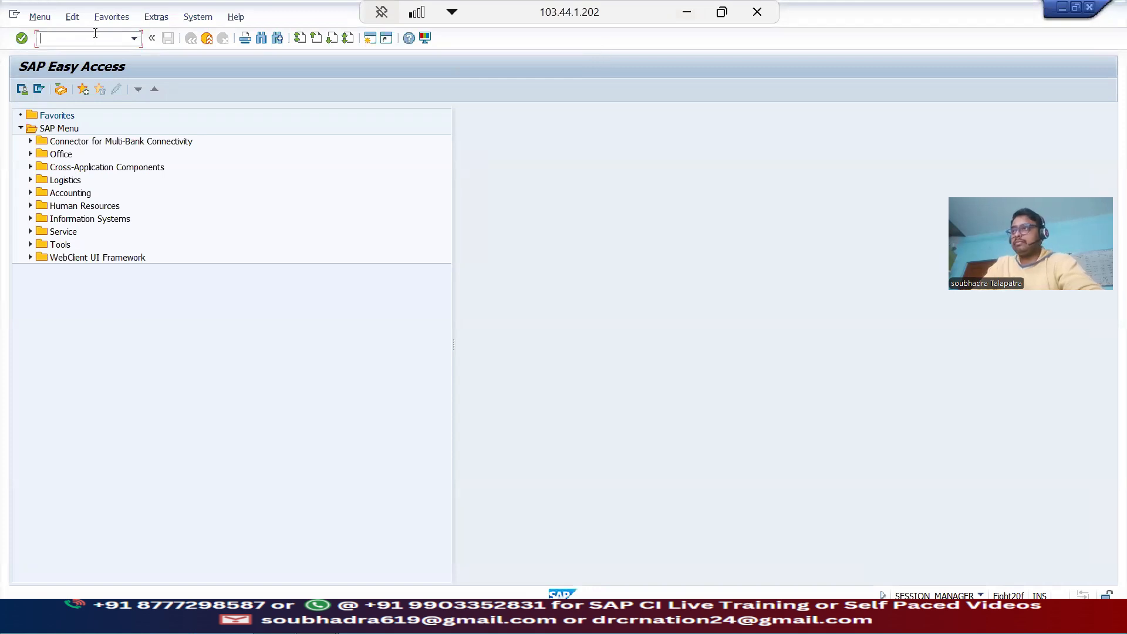
type("se38")
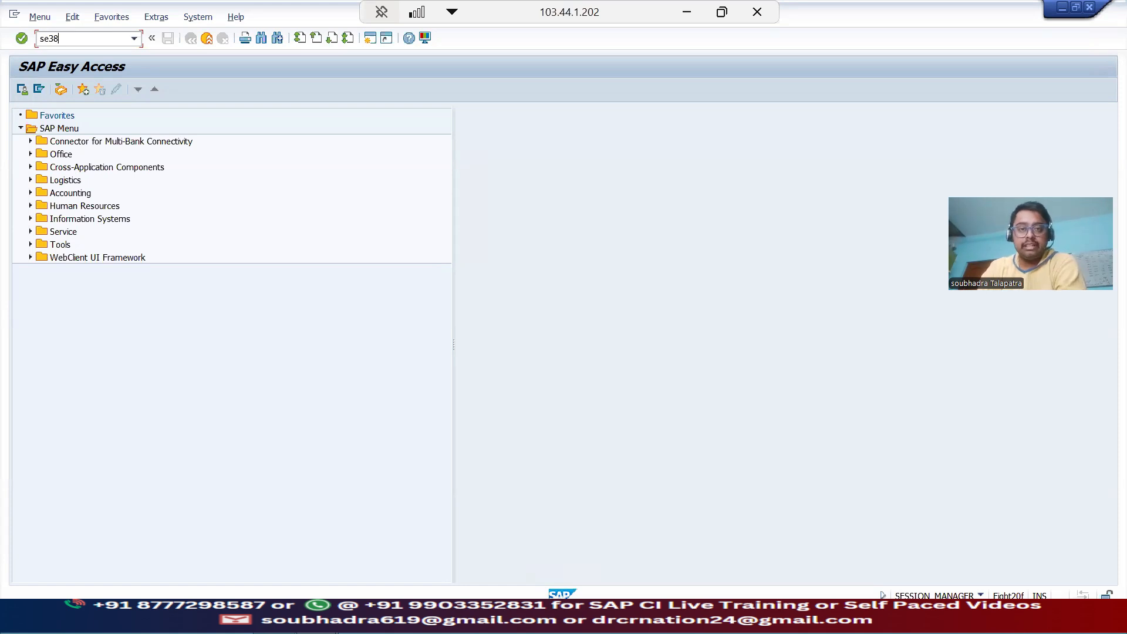
key("Return")
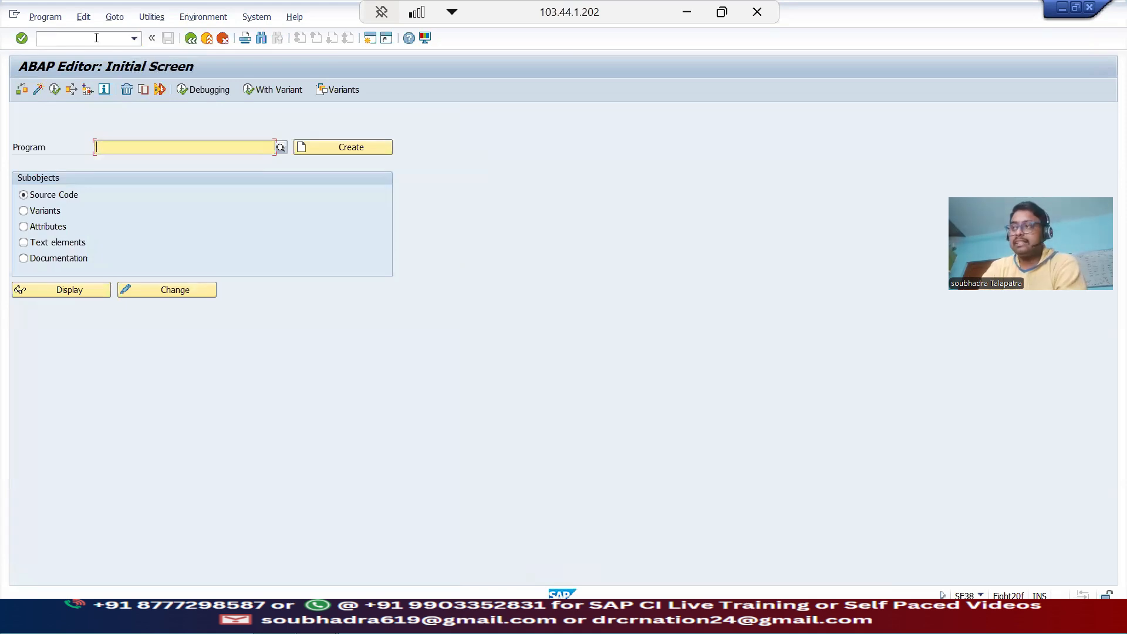
Execute the program RFKKBIXBITSAMPLE with the variant ZC30 BITS
left_click(135, 147)
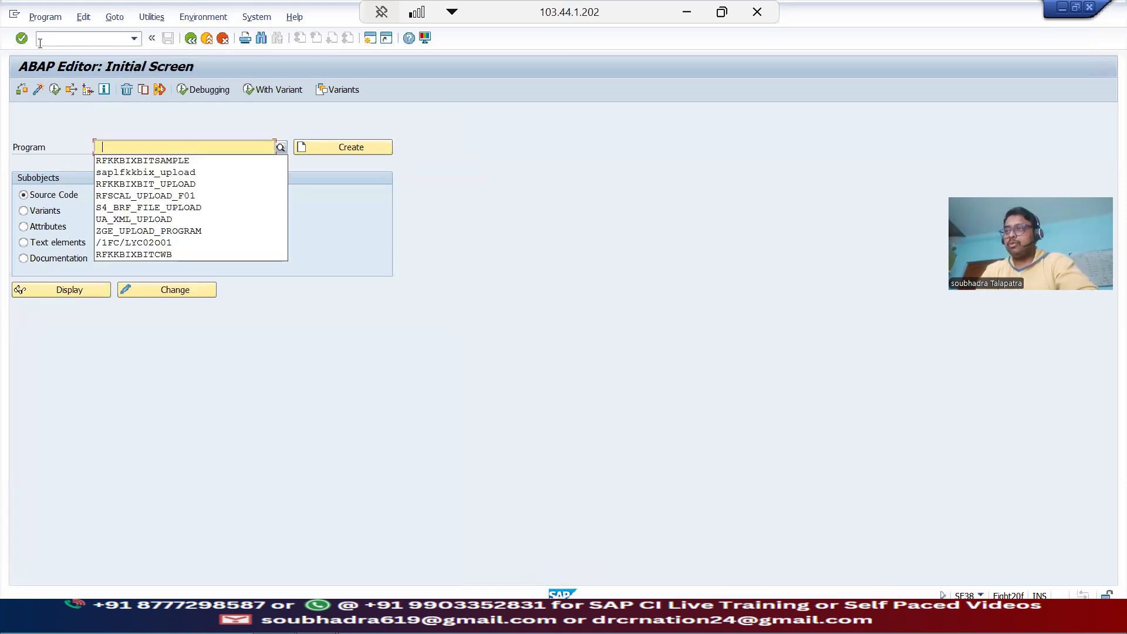
left_click(128, 161)
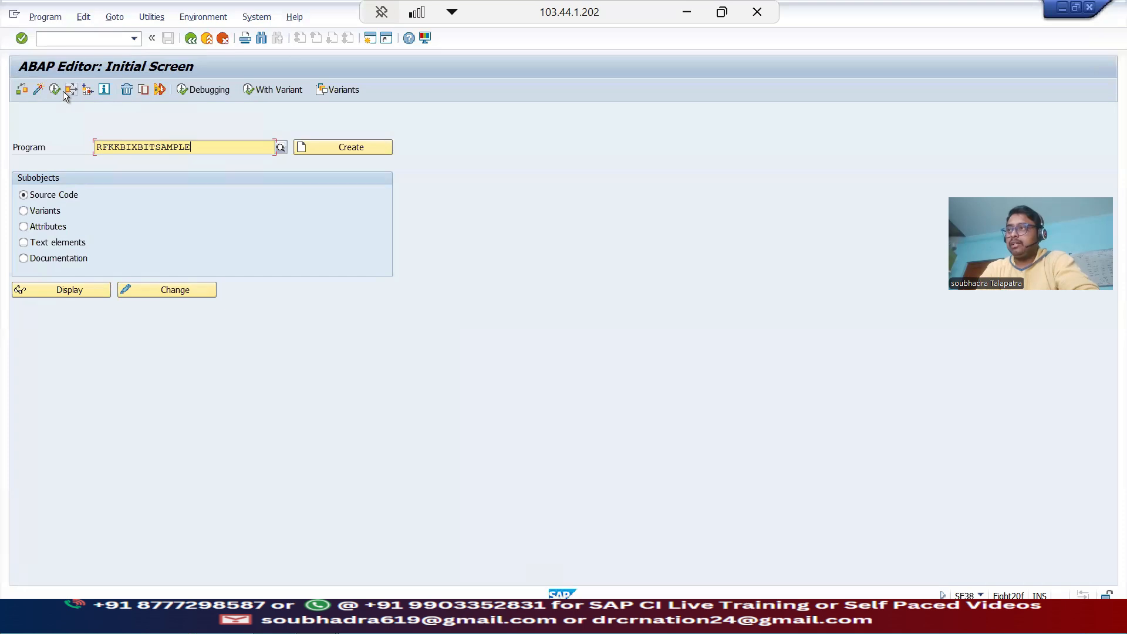
left_click(273, 91)
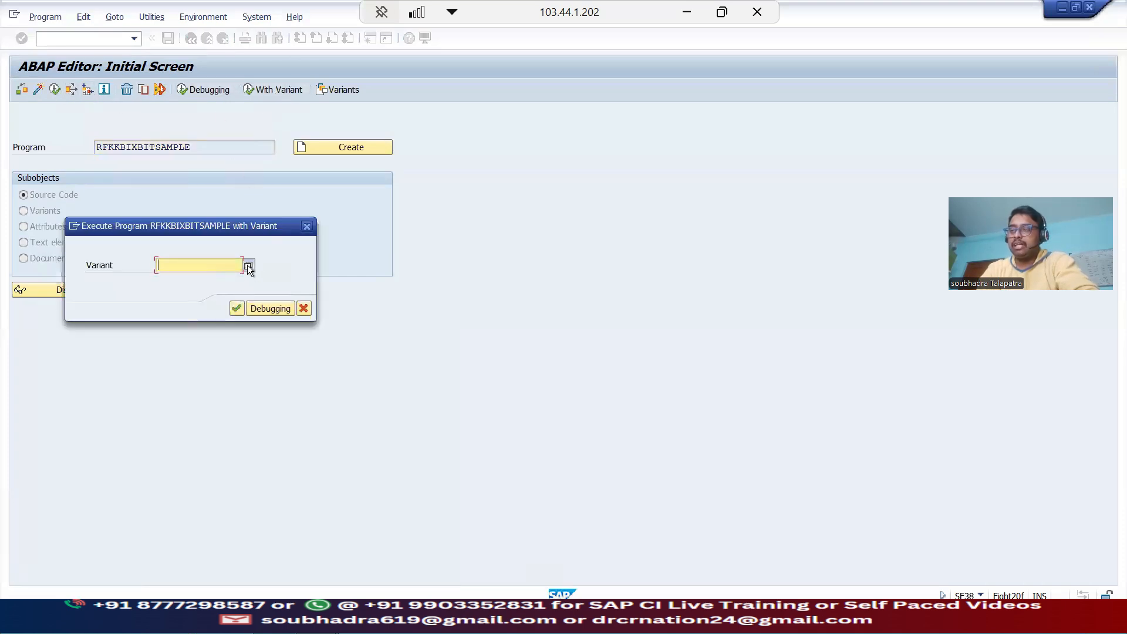
left_click(249, 266)
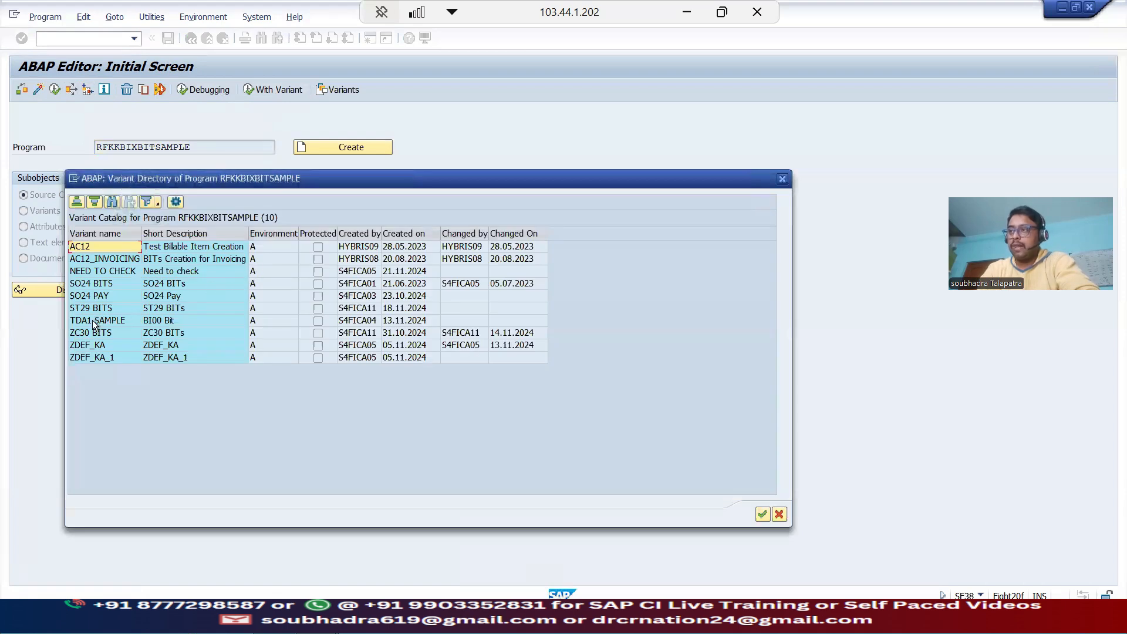
left_click(106, 334)
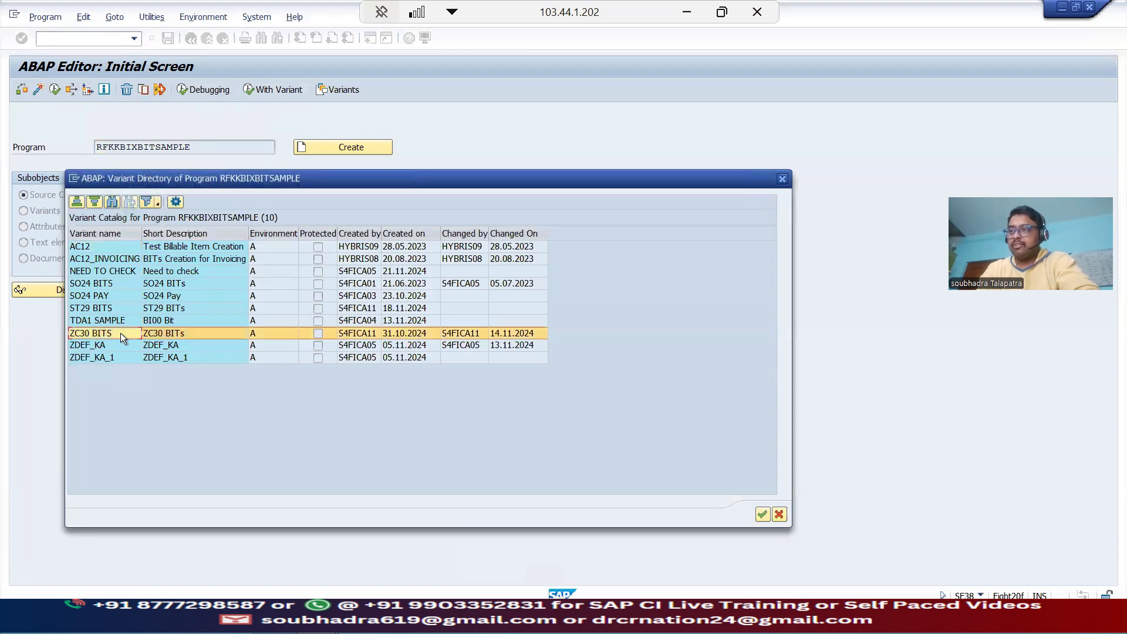
double_click(118, 333)
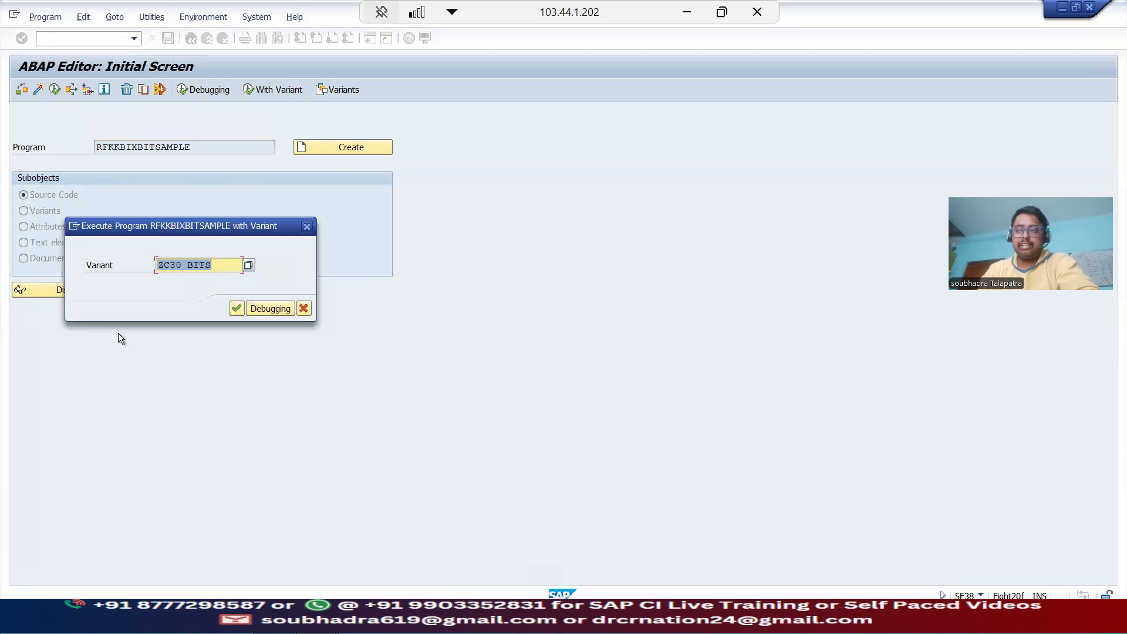
left_click(236, 309)
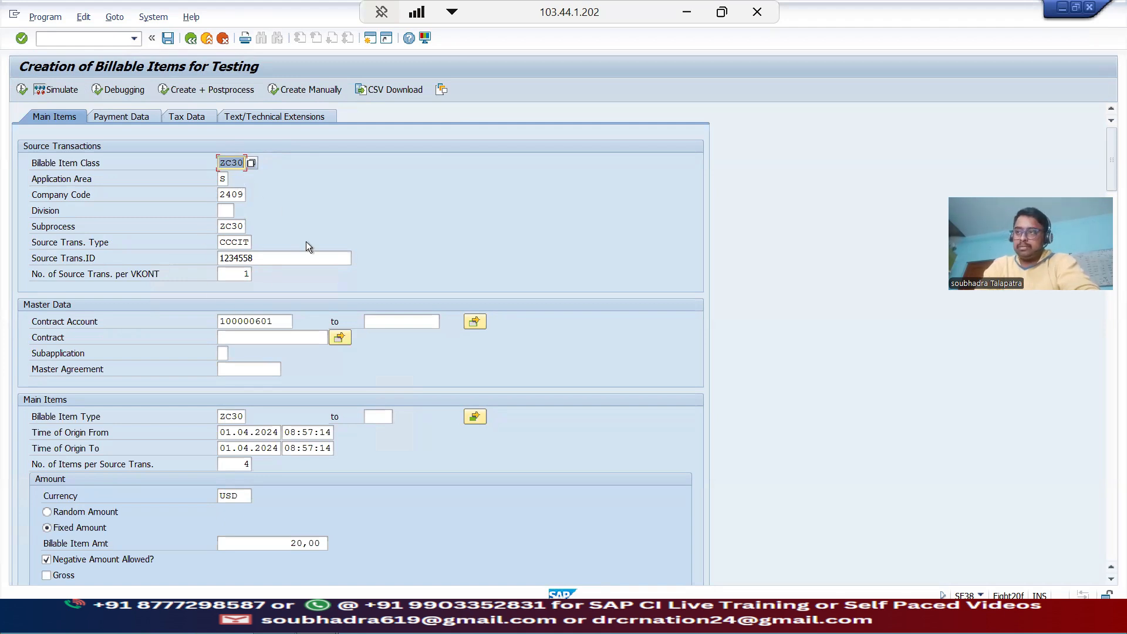
Check the names of billable item types ZC30, ZC31, ZC32 and ZC33 in the type selection, leaving the selection as it is
left_click_drag(274, 325, 208, 318)
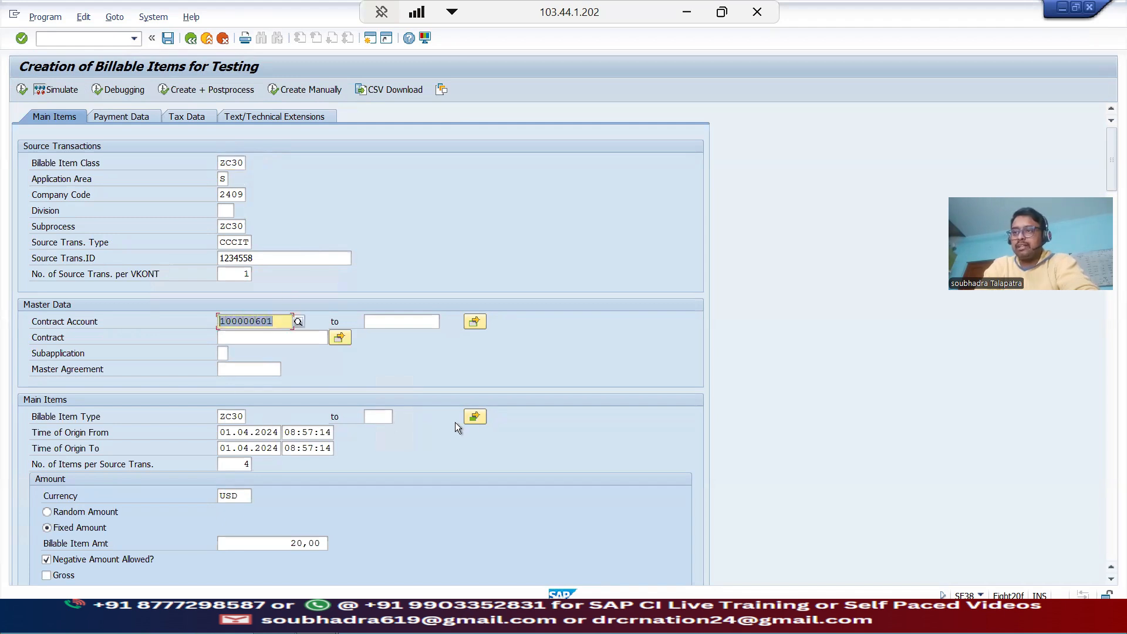
left_click(475, 416)
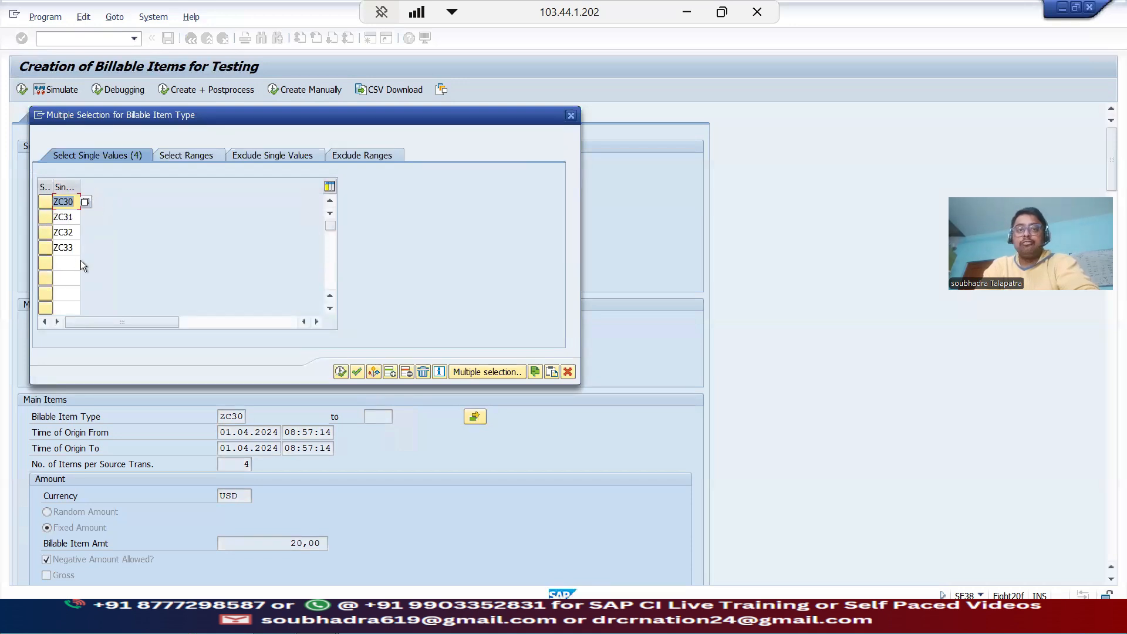
left_click(86, 202)
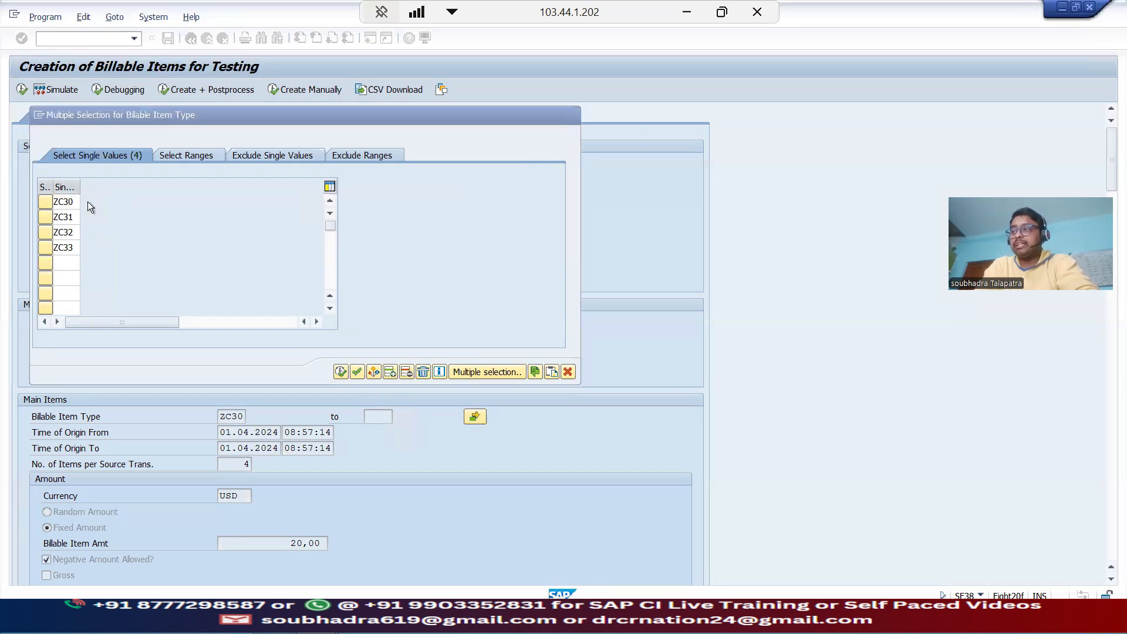
left_click_drag(188, 202, 392, 191)
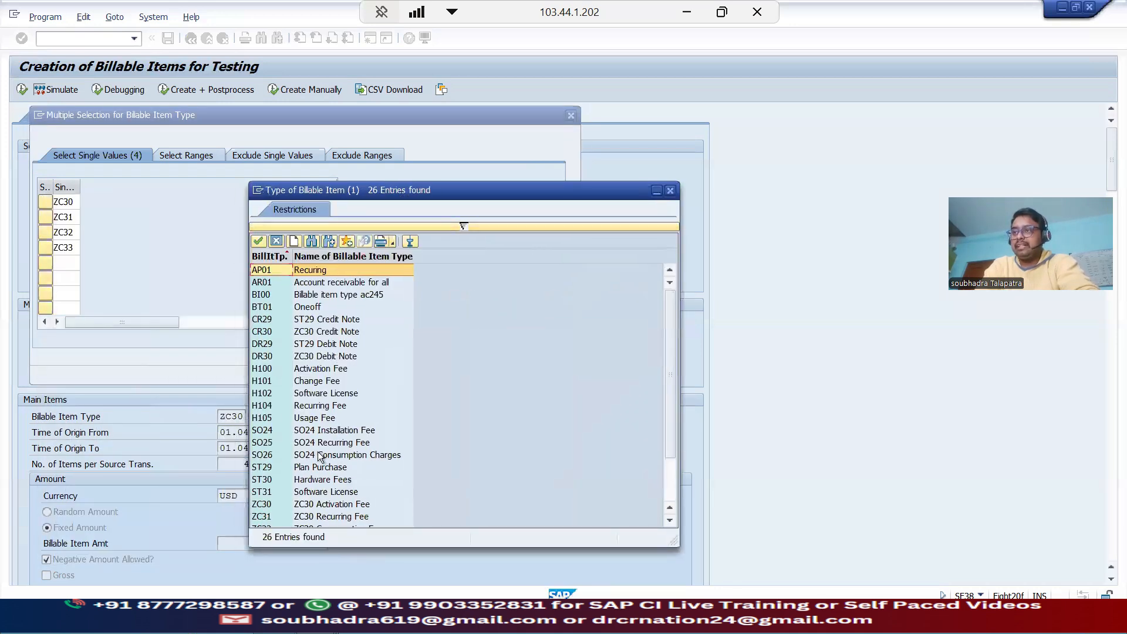
scroll(300, 468, "down", 1)
scroll(301, 468, "down", 1)
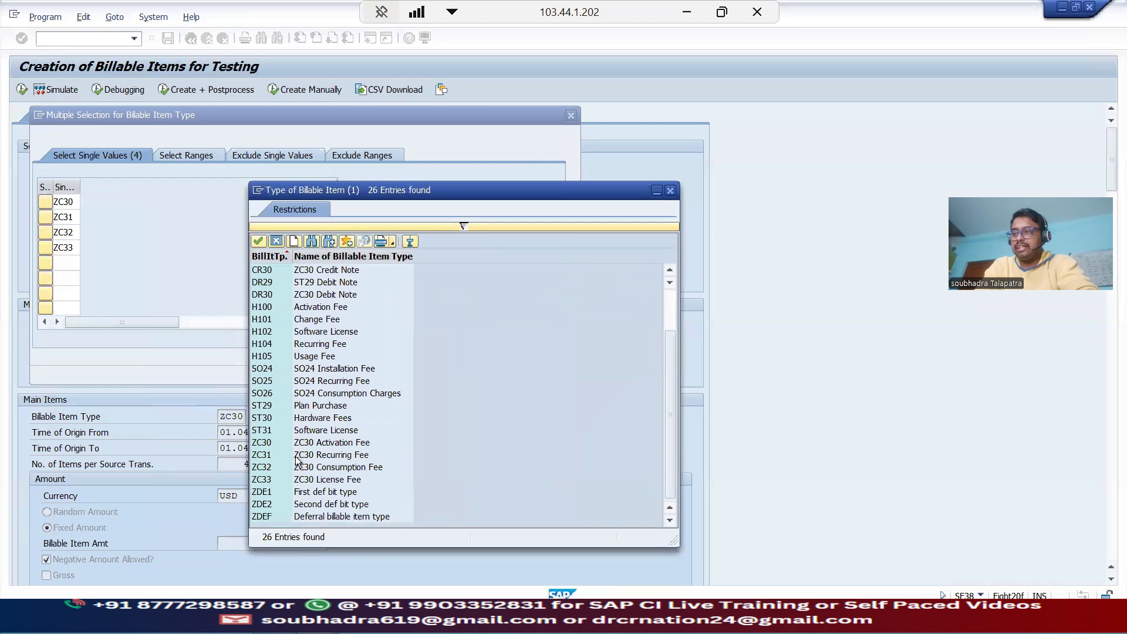
left_click(316, 446)
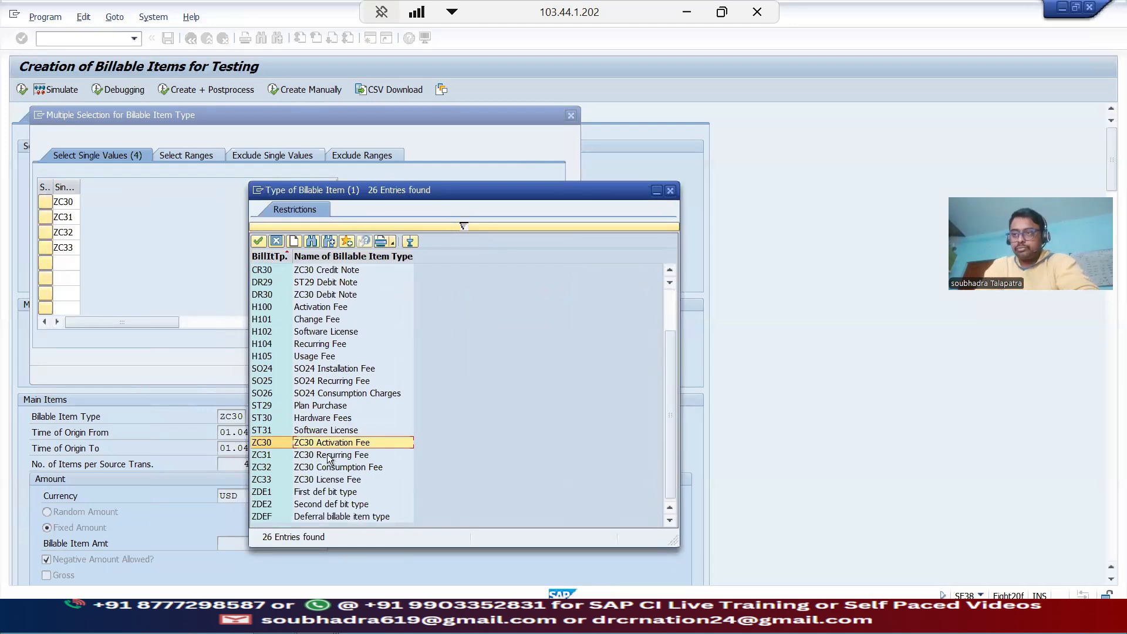
left_click(321, 458)
left_click(335, 469)
left_click(337, 482)
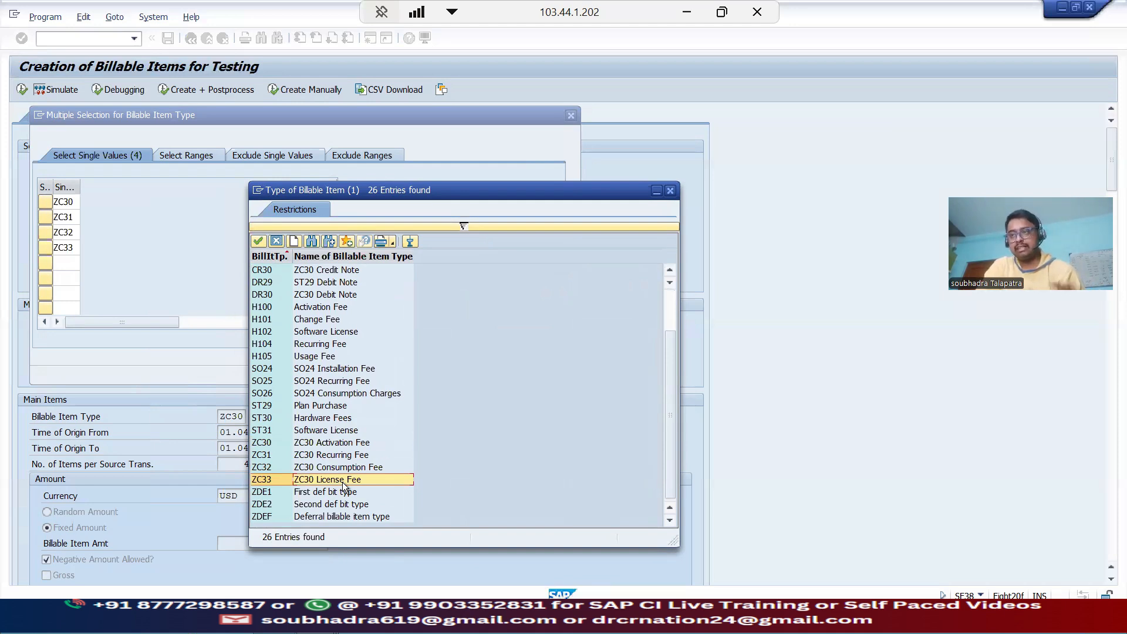
left_click(277, 242)
left_click(344, 371)
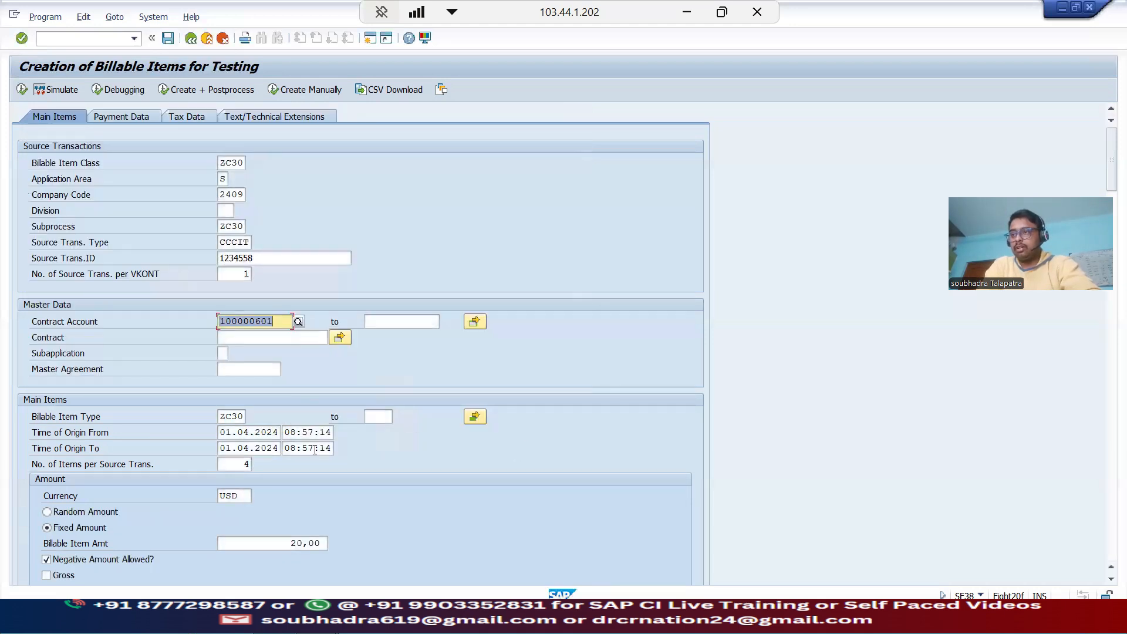
Set the fixed billable item amount to 15,00, execute the creation of the billable items and close the statistics
left_click(297, 545)
double_click(296, 544)
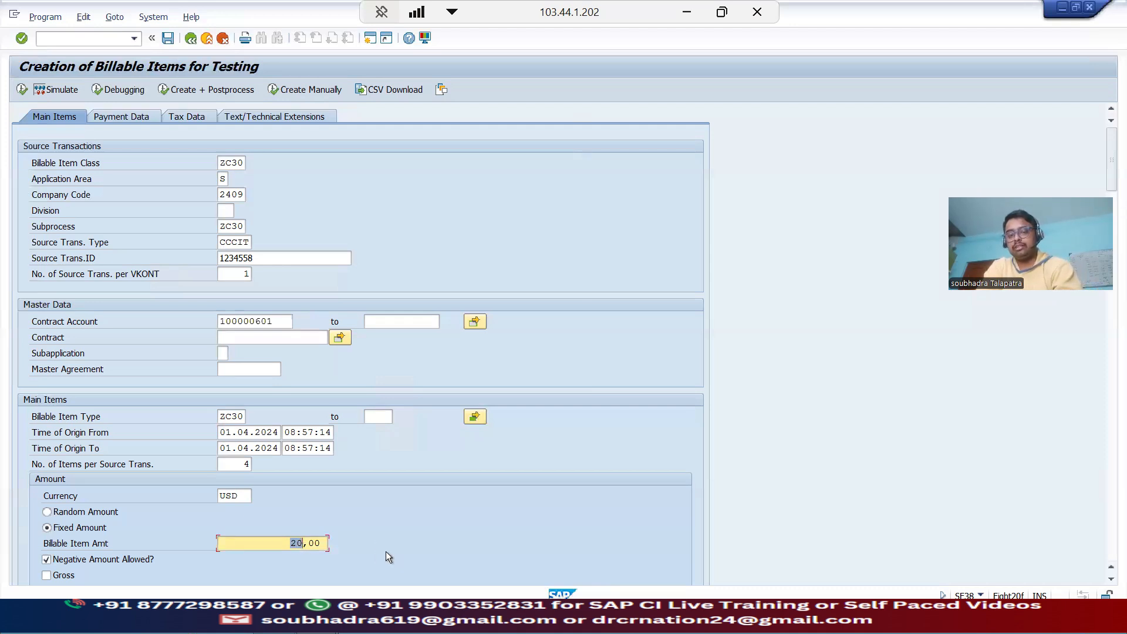
type("15")
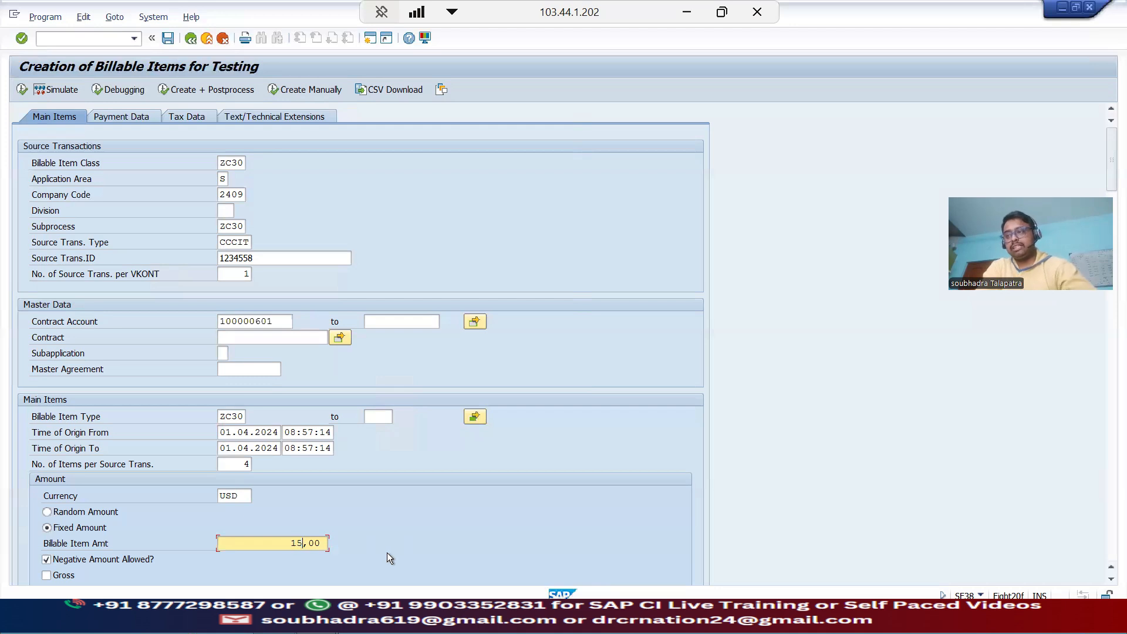
double_click(234, 495)
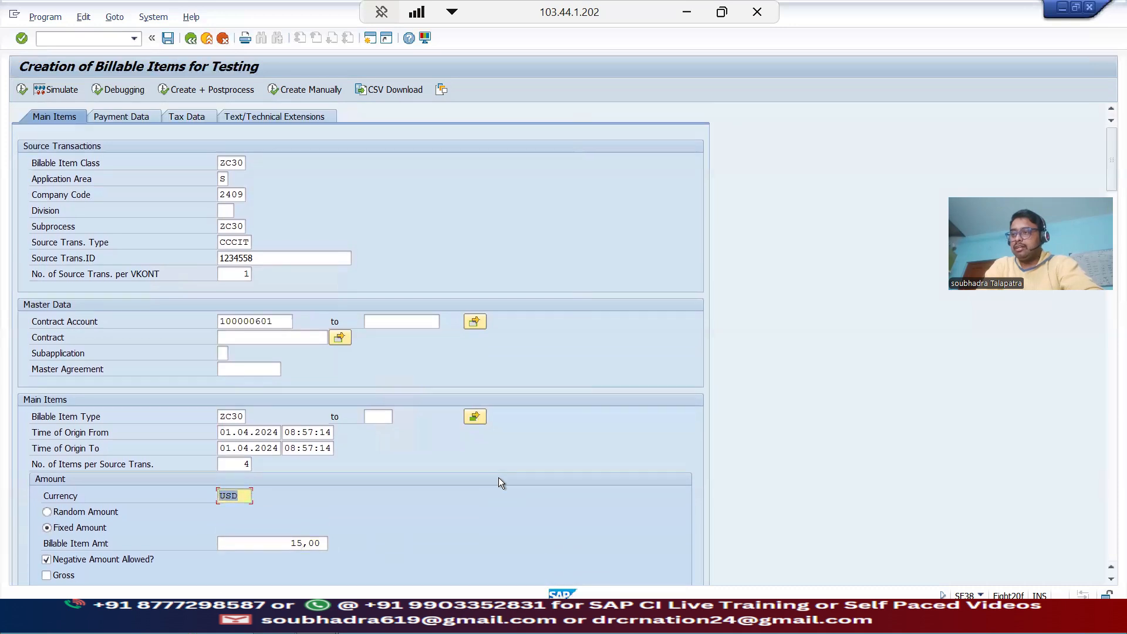
left_click(22, 91)
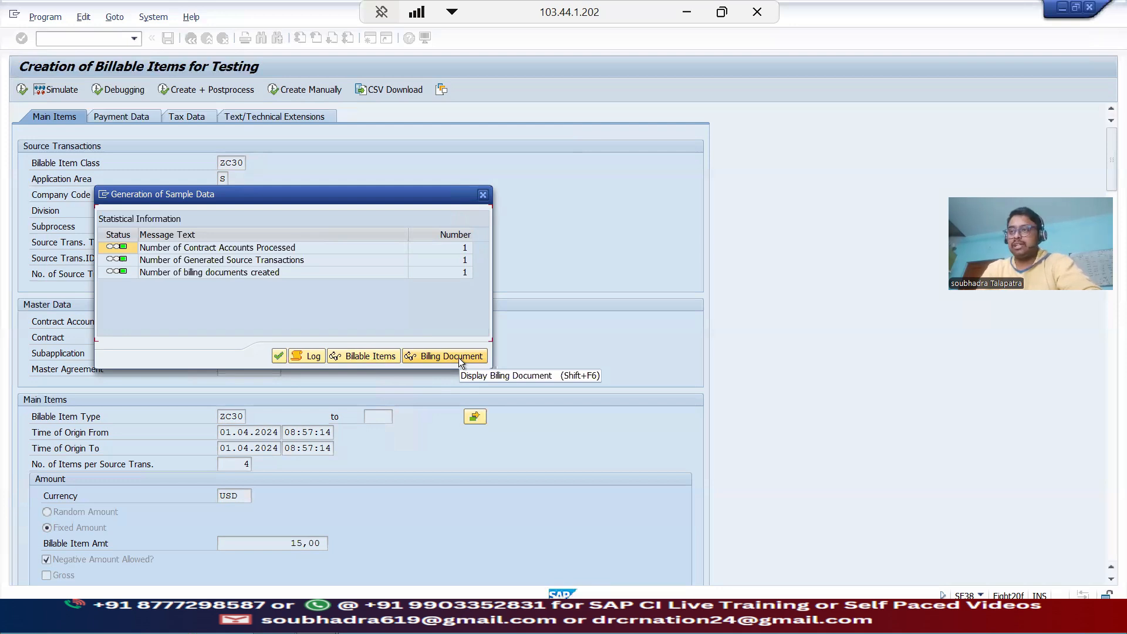
left_click(483, 195)
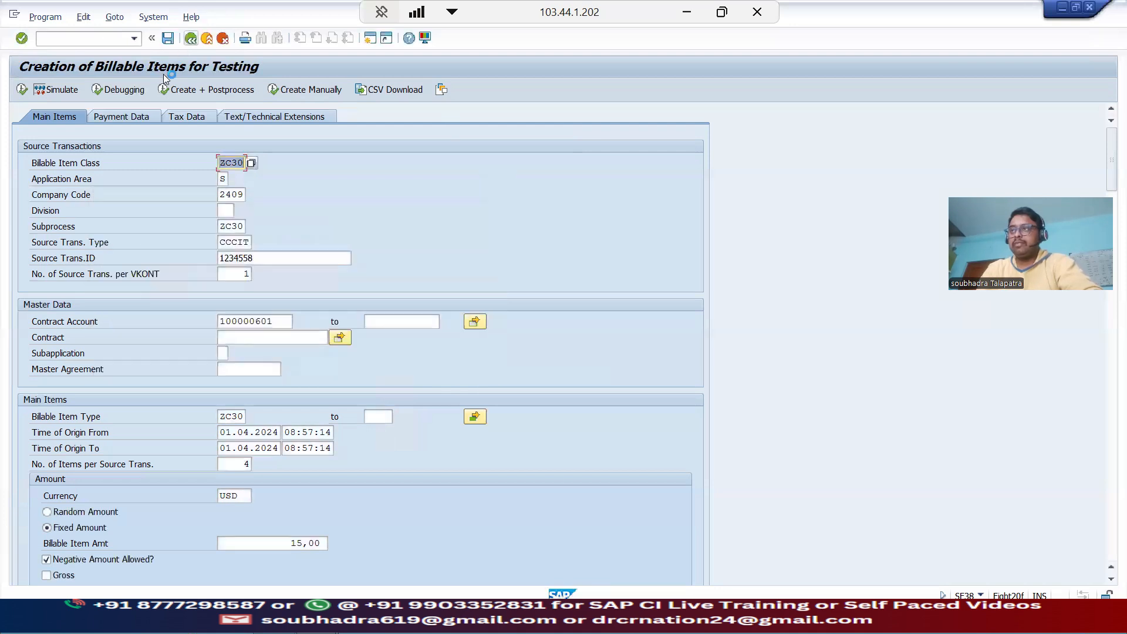
Open the Contract Accounts Receivable and Payable implementation guide (FICAIMG) in a separate session
left_click(88, 38)
type("/ose16")
key("Return")
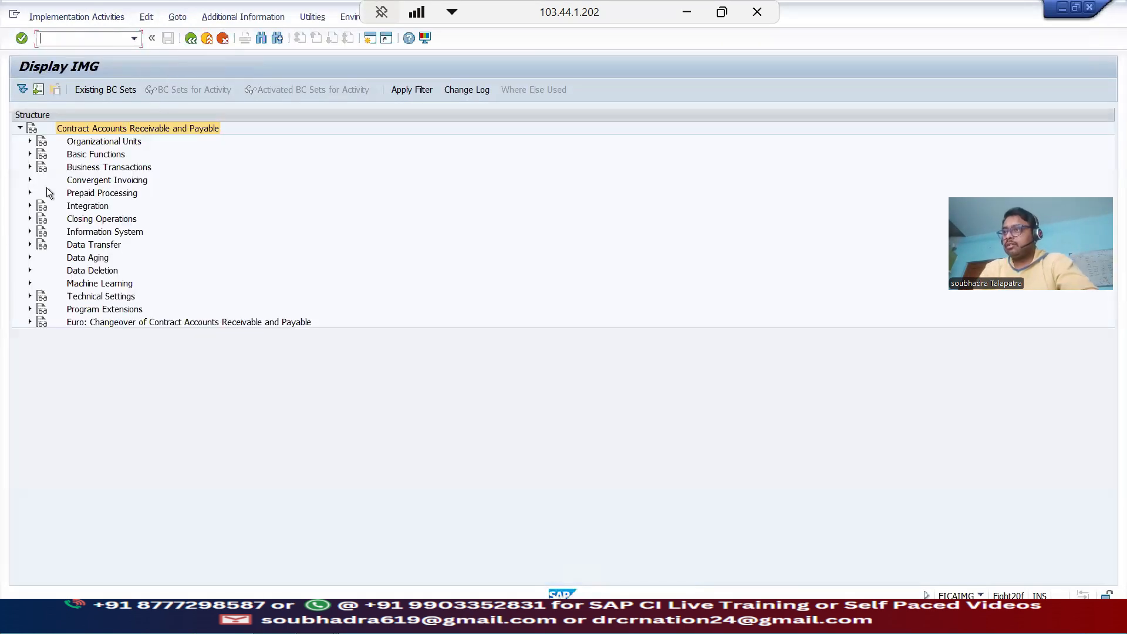
Check the ZC30 entry in the Assign Subprocesses to Classes activity of Convergent Invoicing's Billable Item Management, and return to the implementation guide
left_click(30, 180)
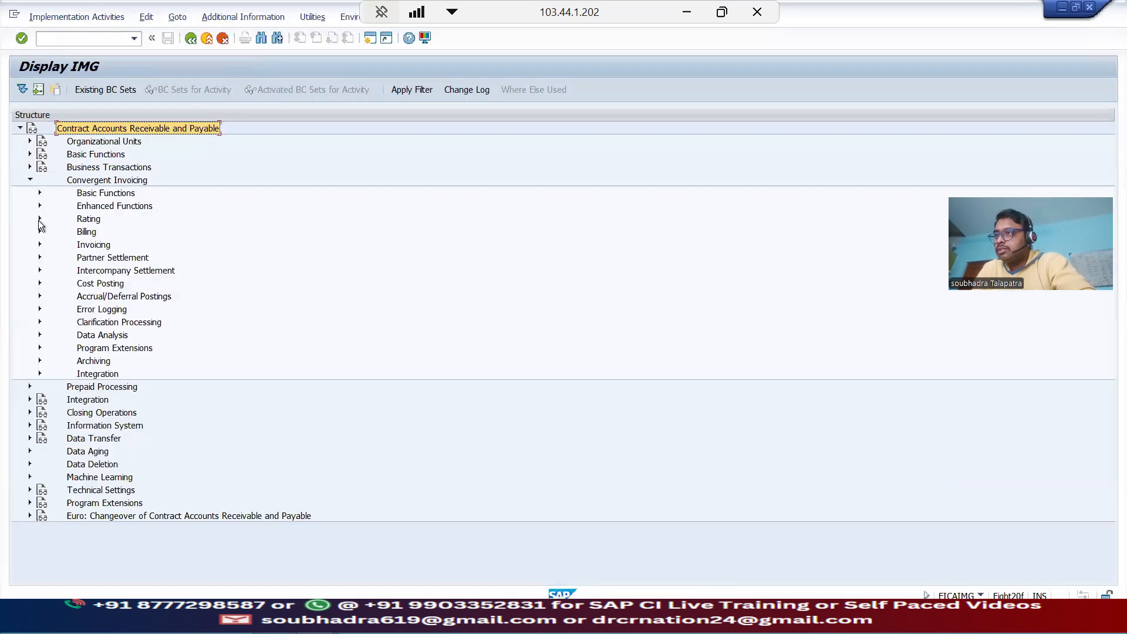
left_click(39, 193)
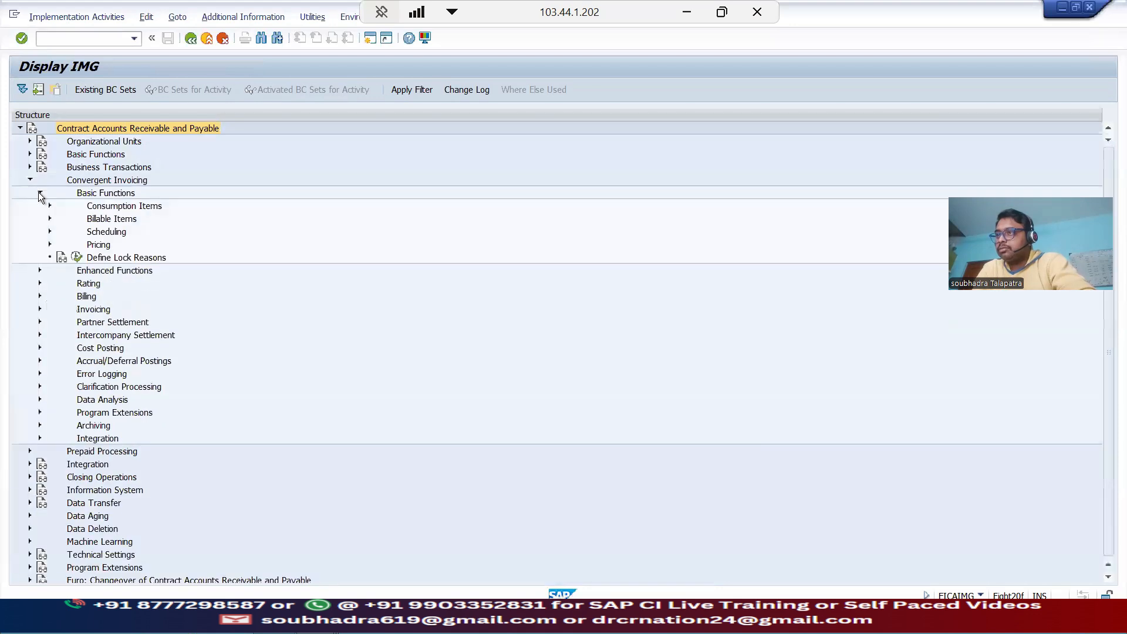
left_click(50, 218)
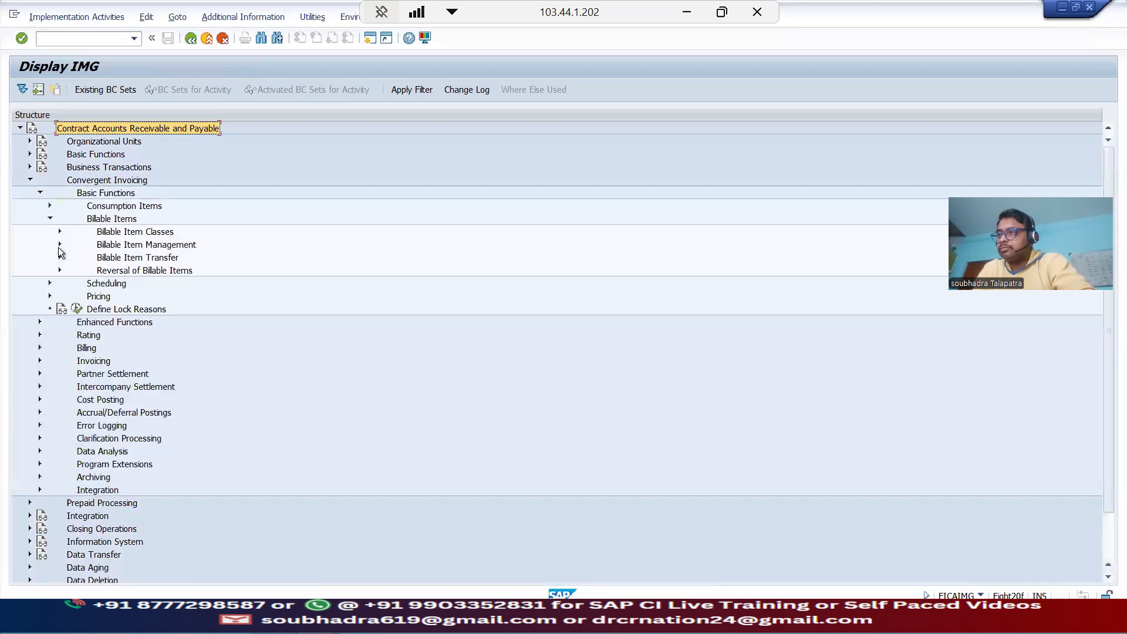
left_click(60, 244)
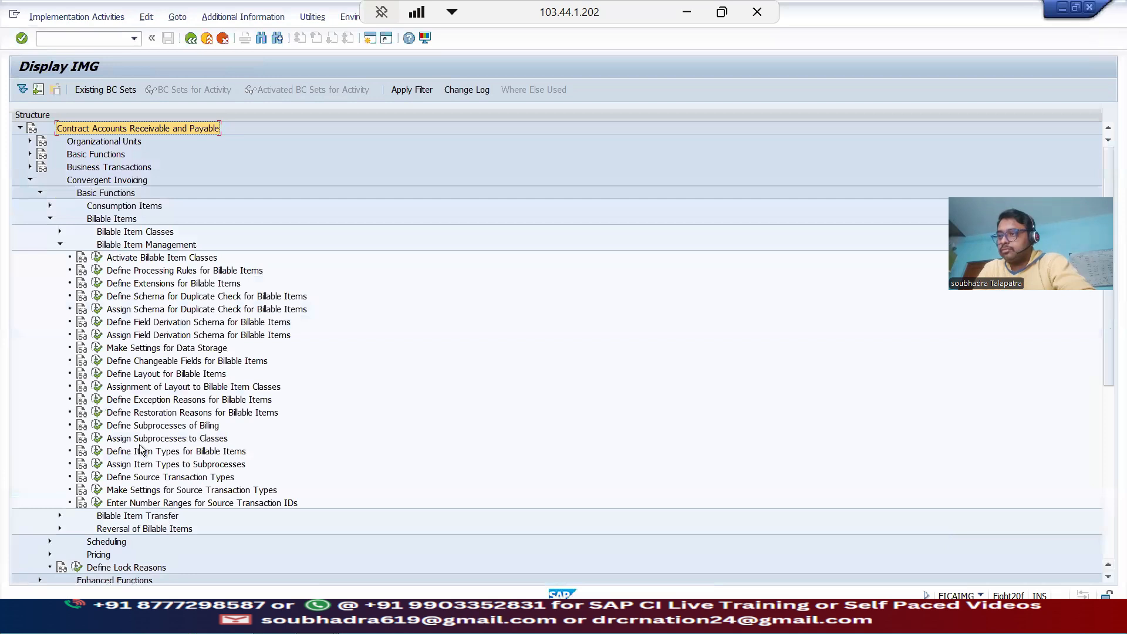
left_click(97, 438)
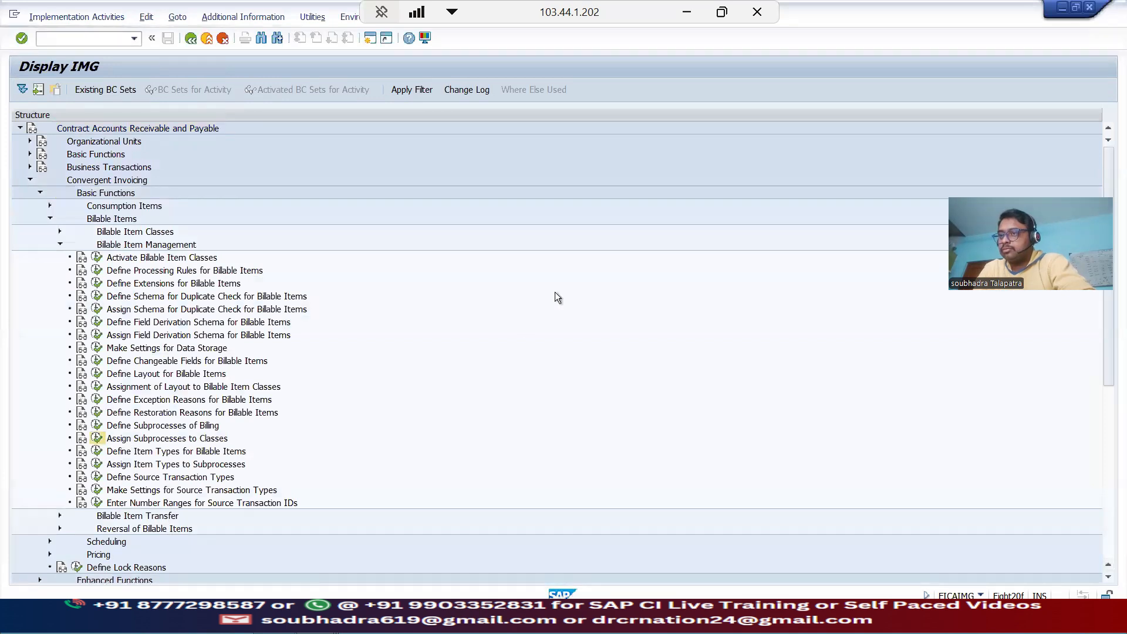
left_click(485, 360)
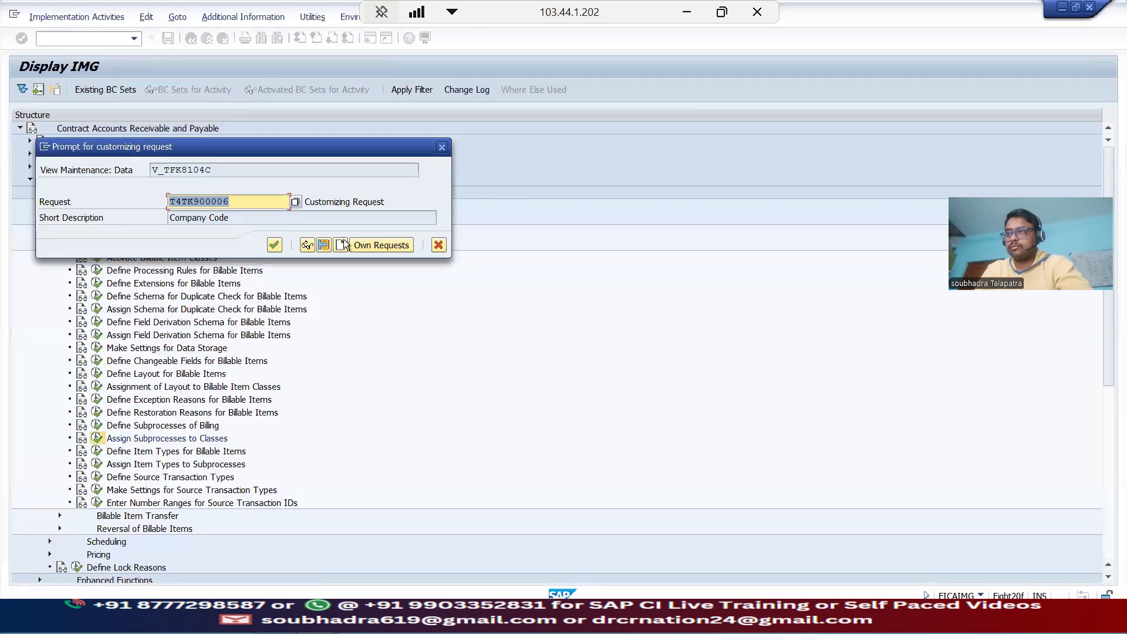
left_click(278, 246)
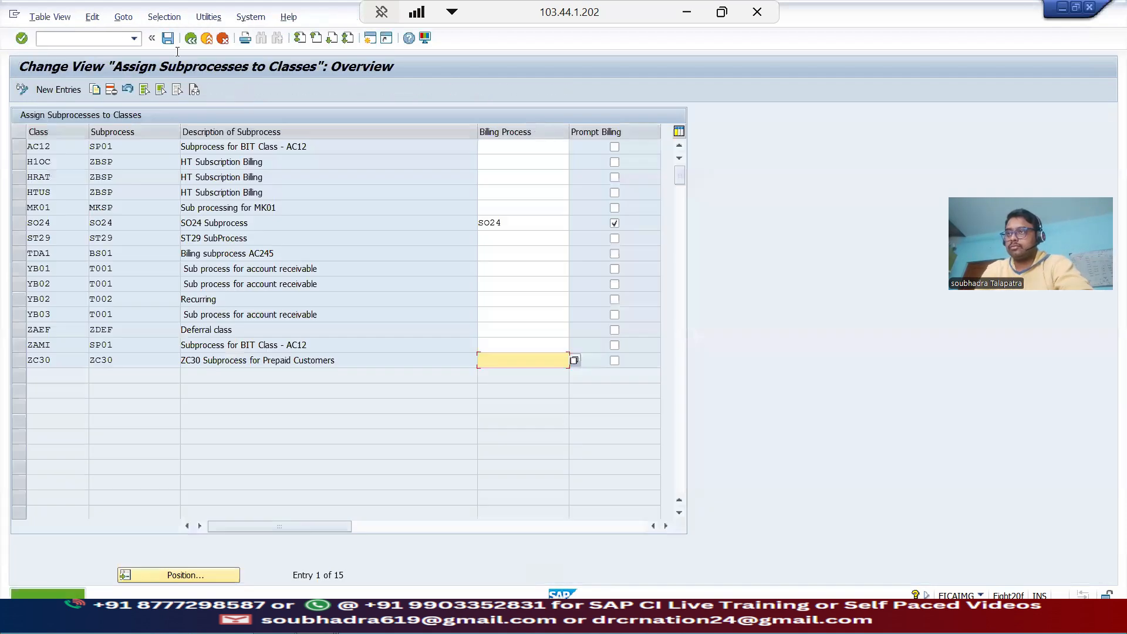
key("F3")
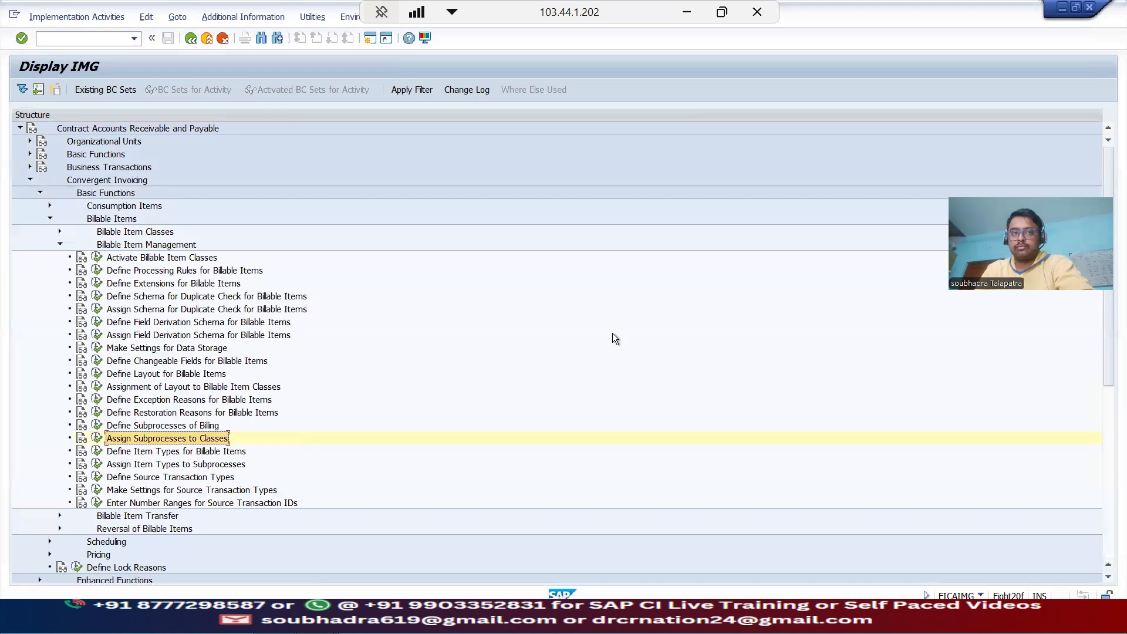
Go back to the test billable item session and execute RFKKBIXBITSAMPLE again with the variant ZC30 BITS
key("alt+Tab")
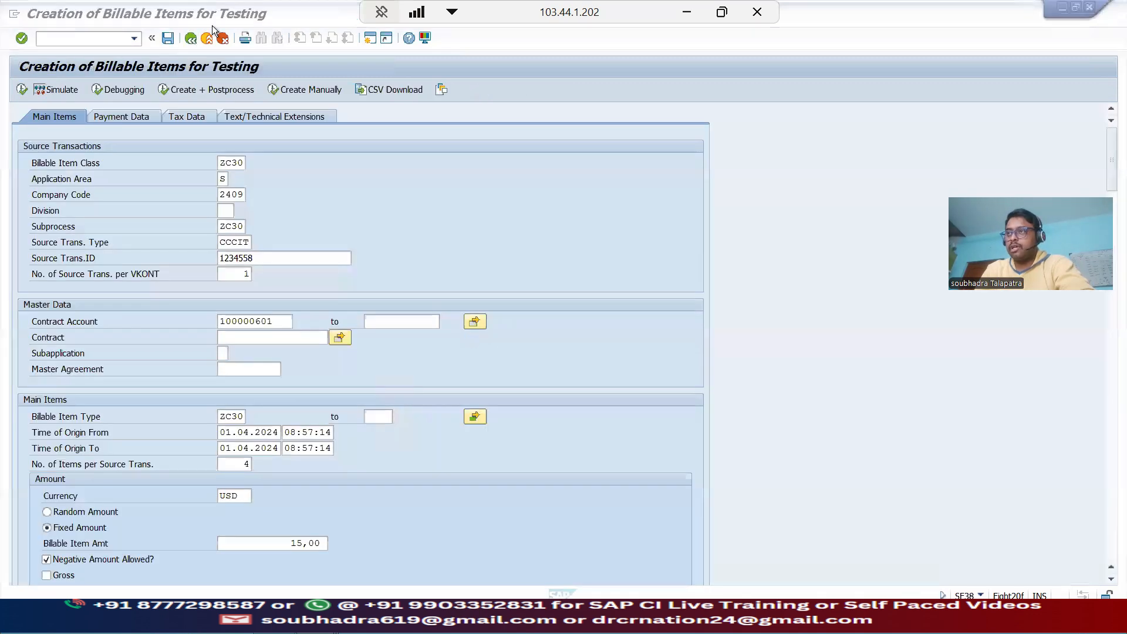
left_click(190, 39)
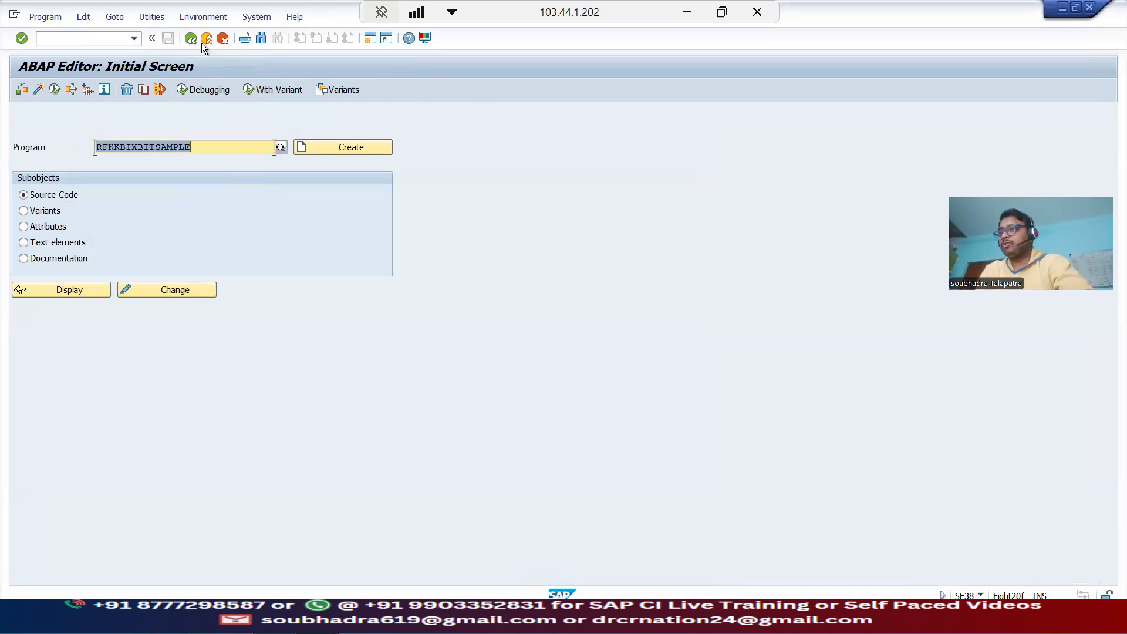
left_click(284, 89)
left_click(236, 309)
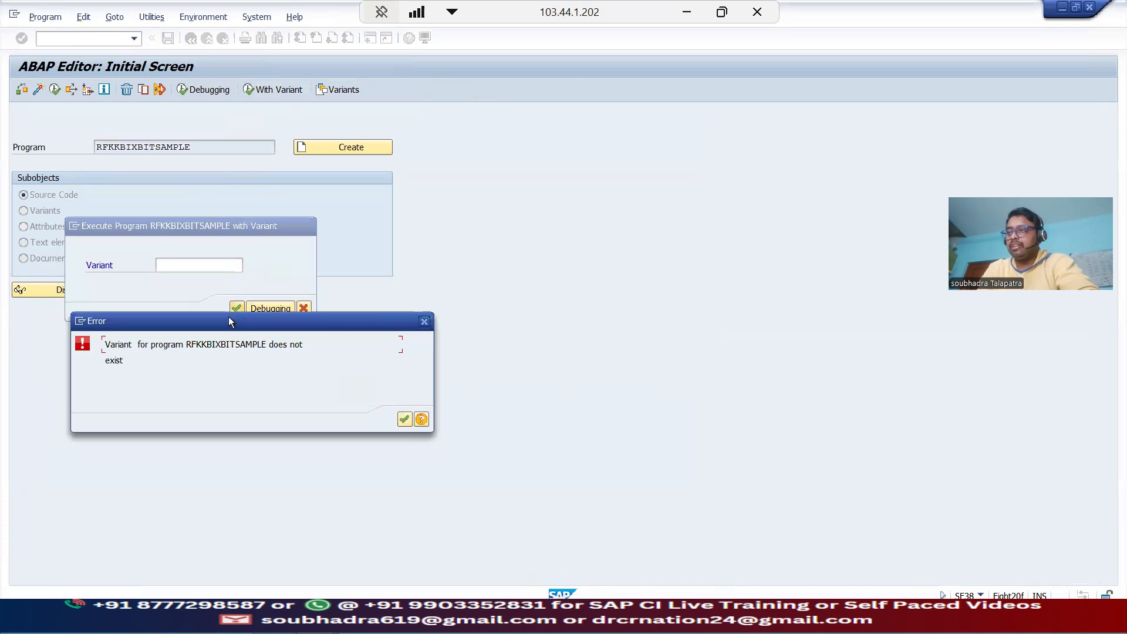
left_click(404, 419)
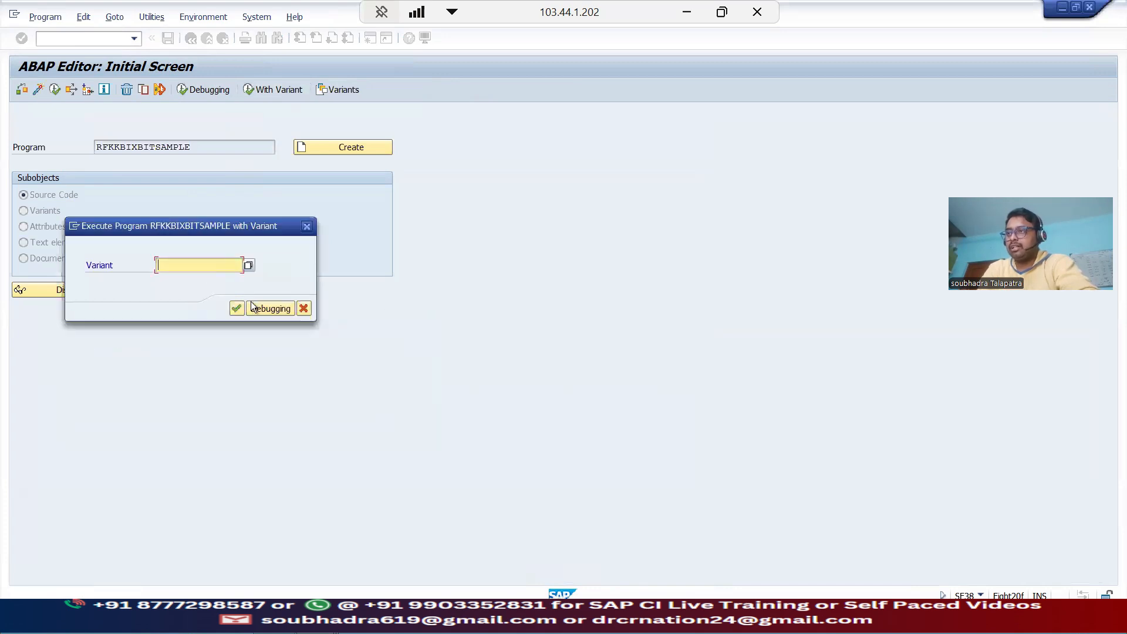
left_click(249, 266)
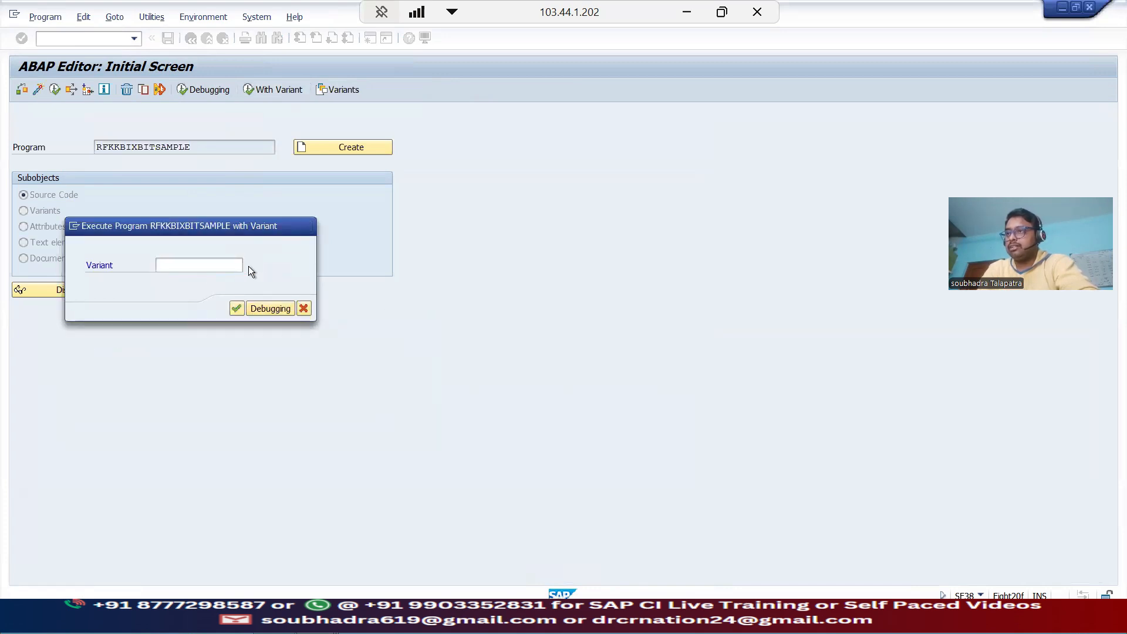
double_click(118, 334)
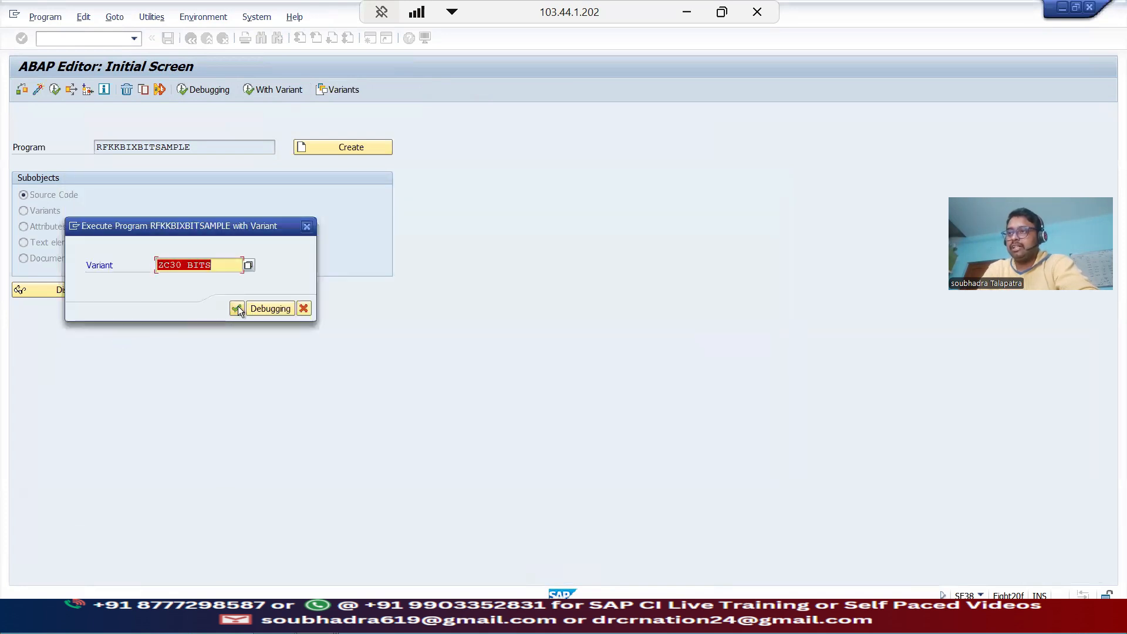
left_click(236, 307)
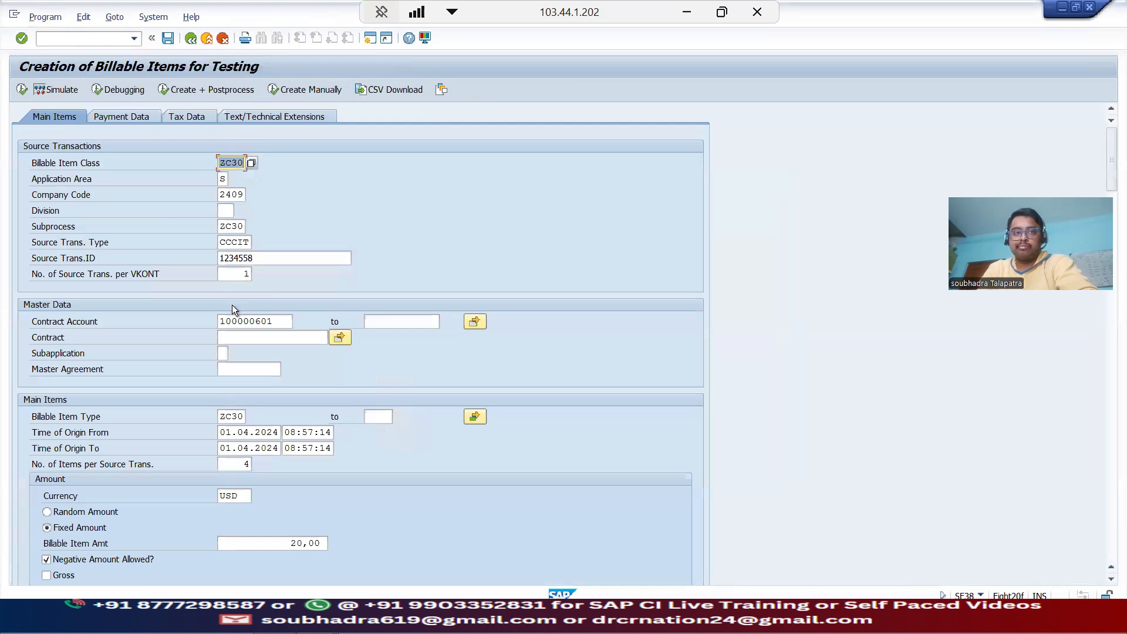
Set the fixed billable item amount to 21,50 and execute the creation of the test billable items
scroll(460, 431, "down", 2)
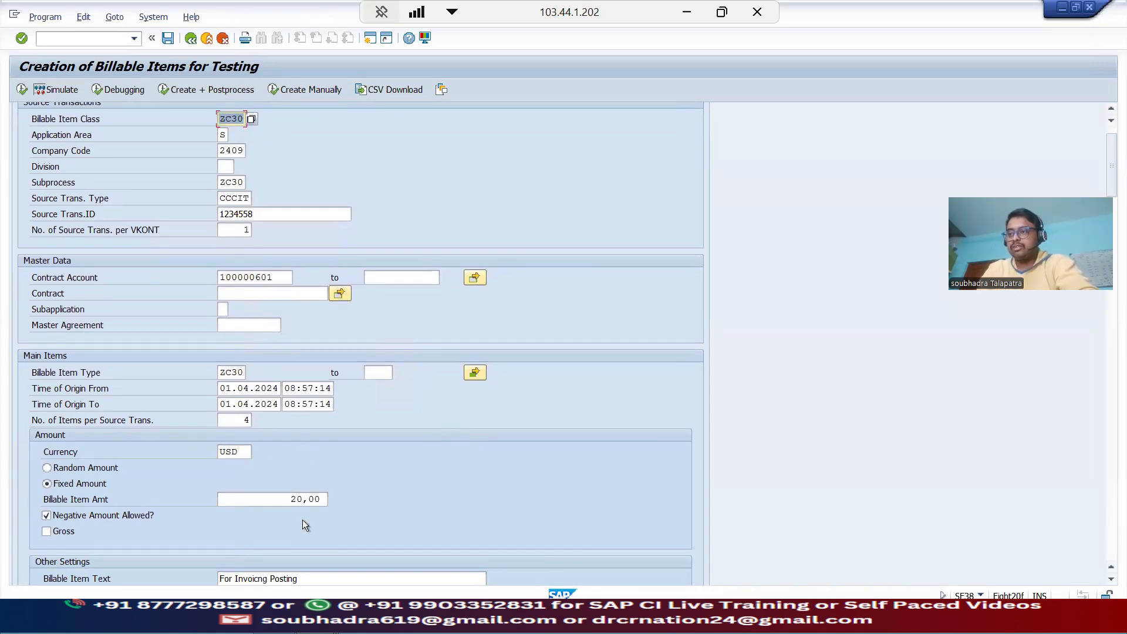
double_click(295, 499)
type("21,50")
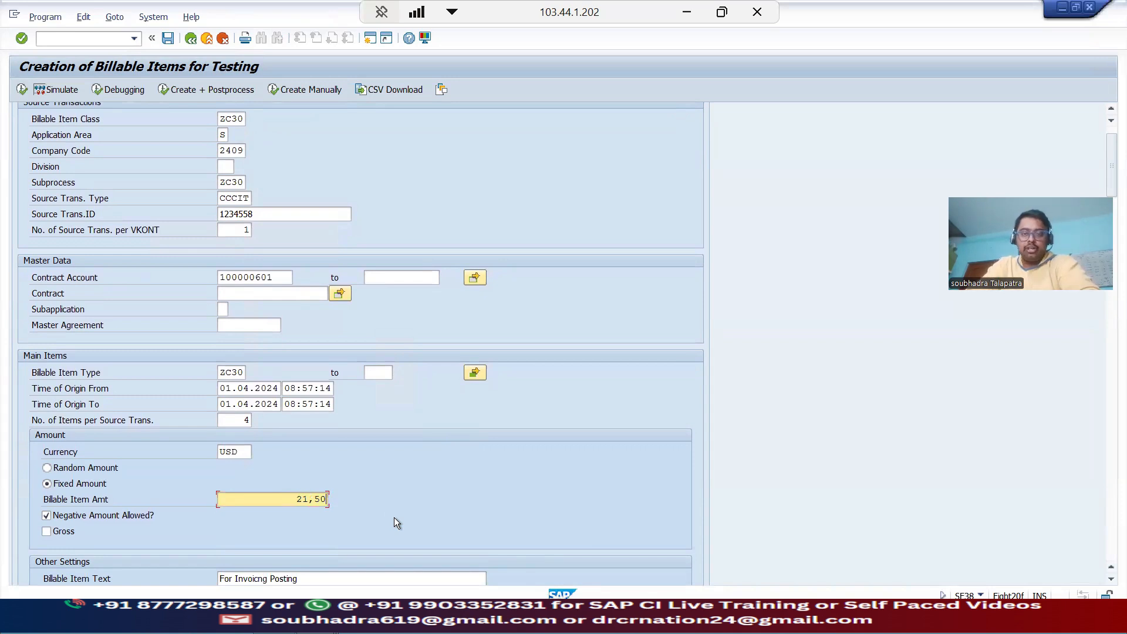
left_click(22, 90)
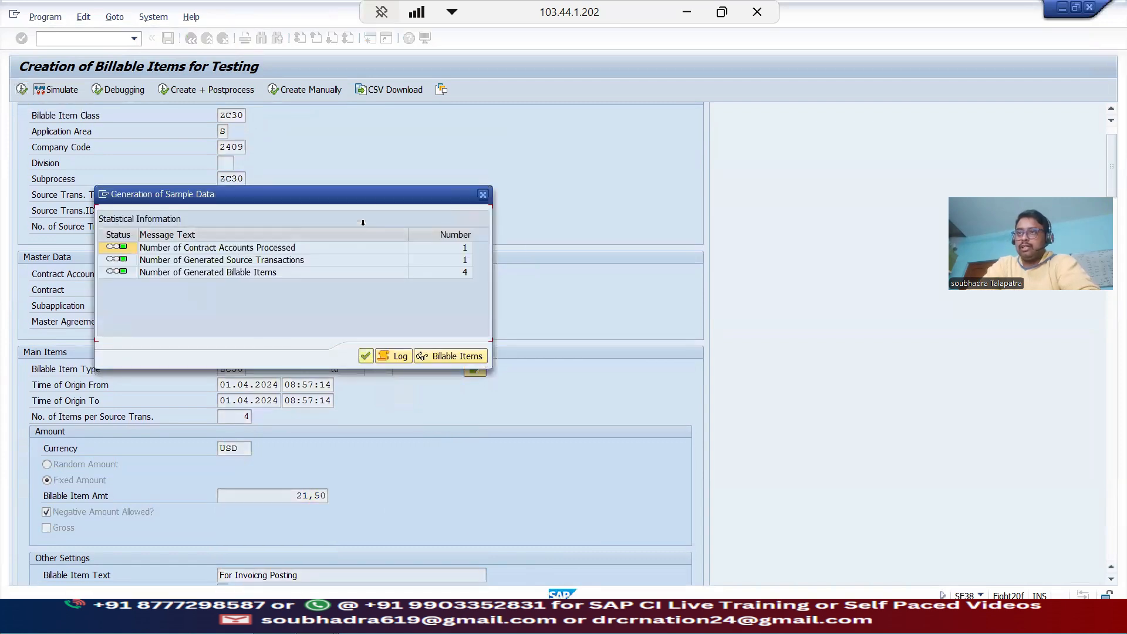
Display the generated billable items from the statistics, return to the program and close the statistics
left_click_drag(382, 193, 802, 306)
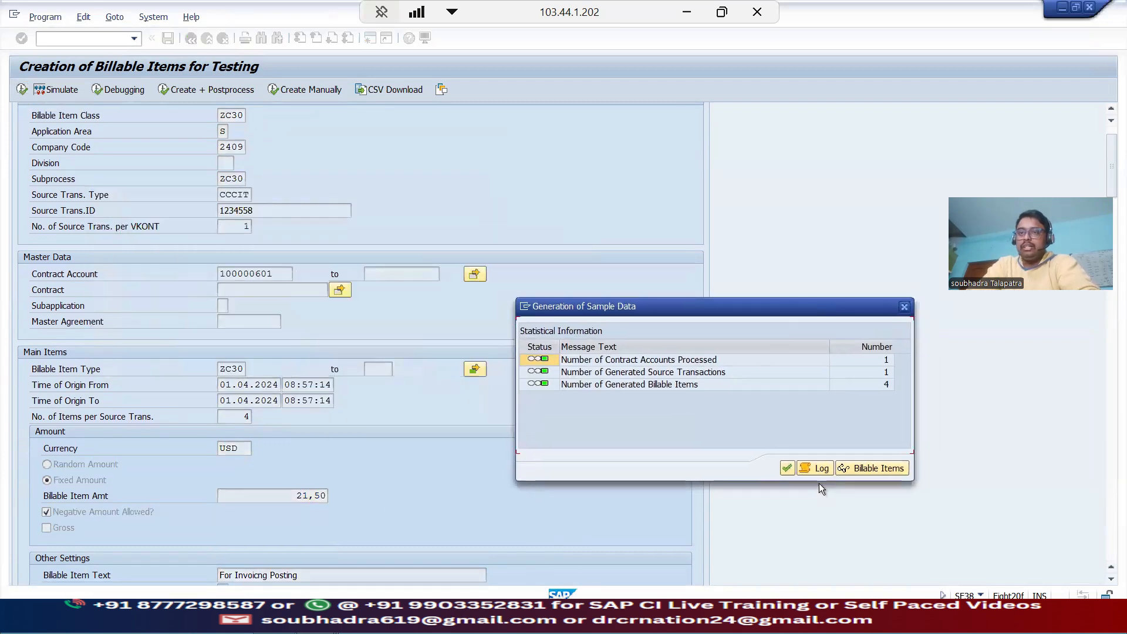
left_click(868, 470)
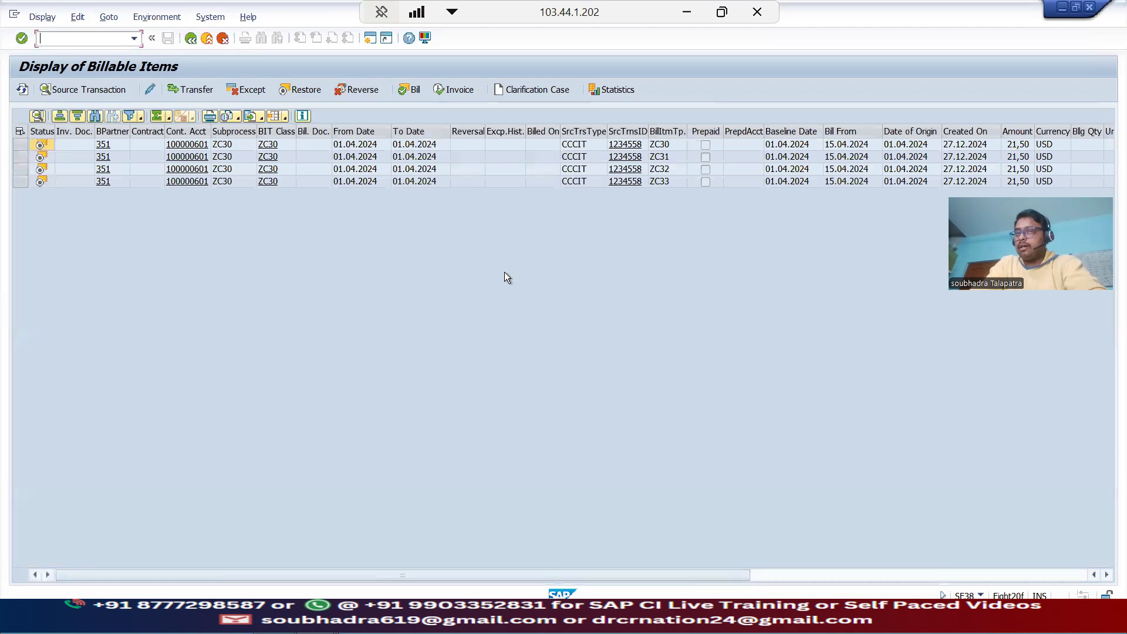
left_click(190, 39)
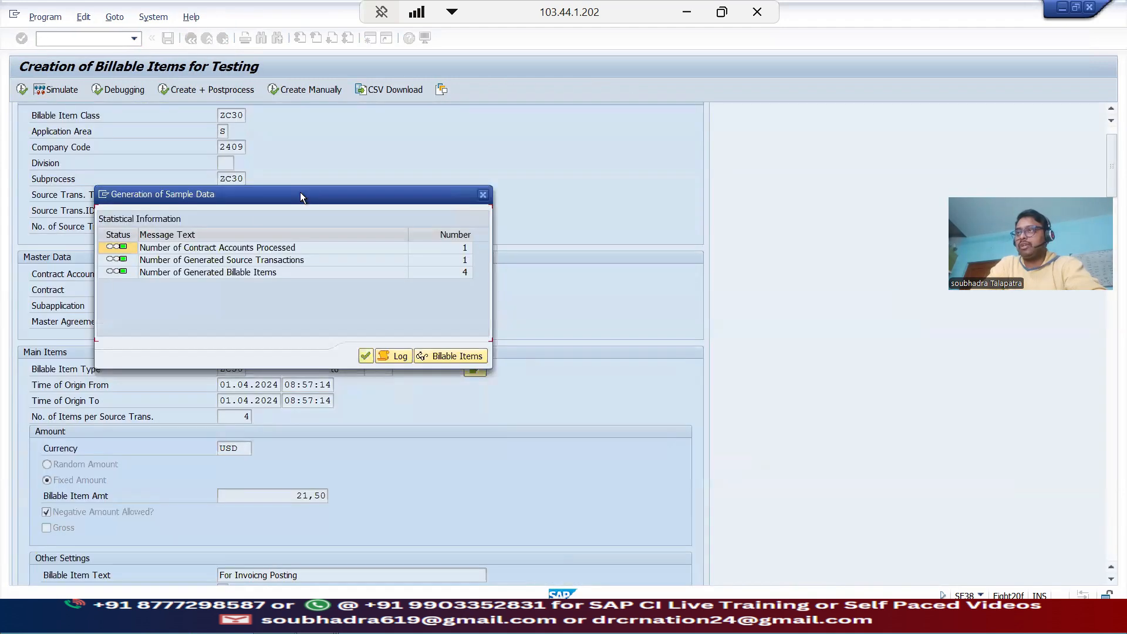
left_click(365, 357)
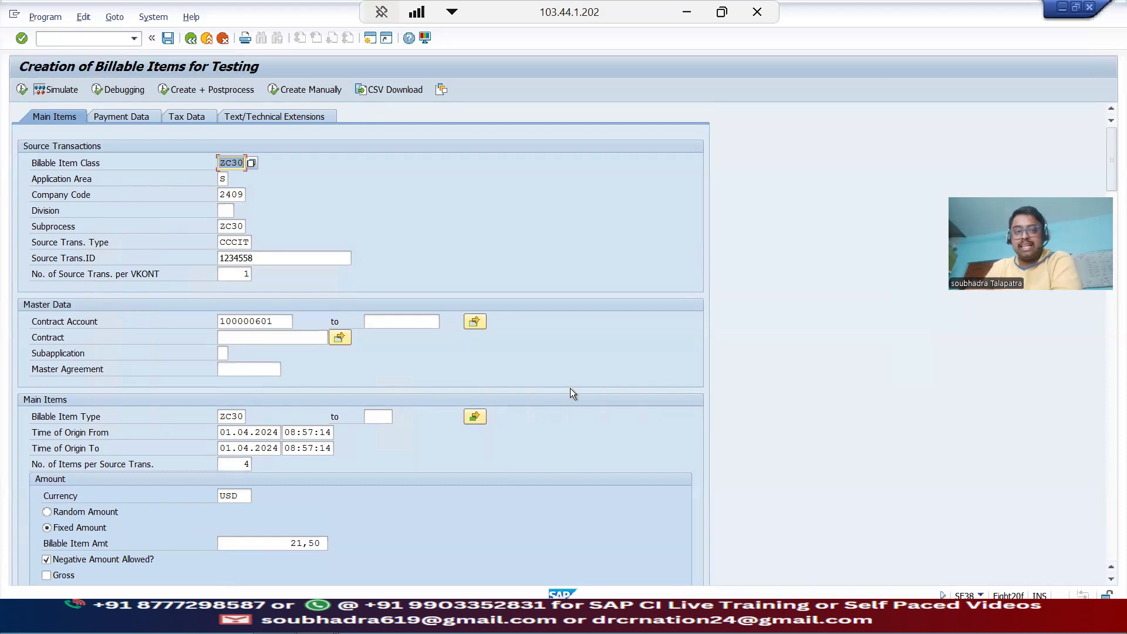
Switch to the CI Demo.xlsx workbook in Excel and review the billing cycle's baseline dates, billing dates and holiday condition
left_click(687, 12)
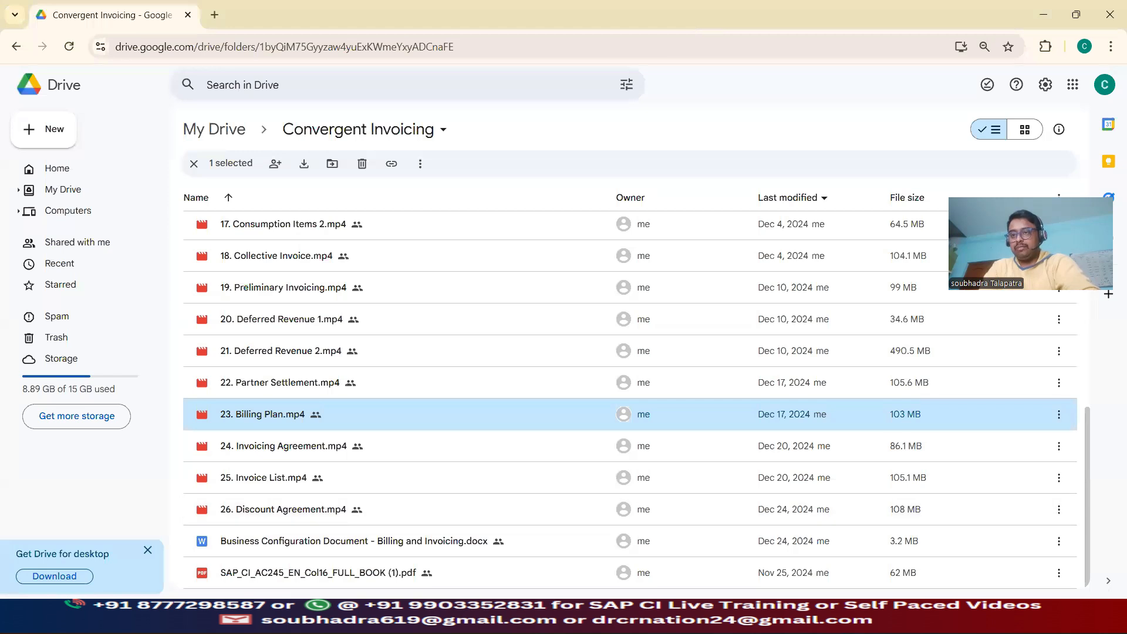
left_click(763, 617)
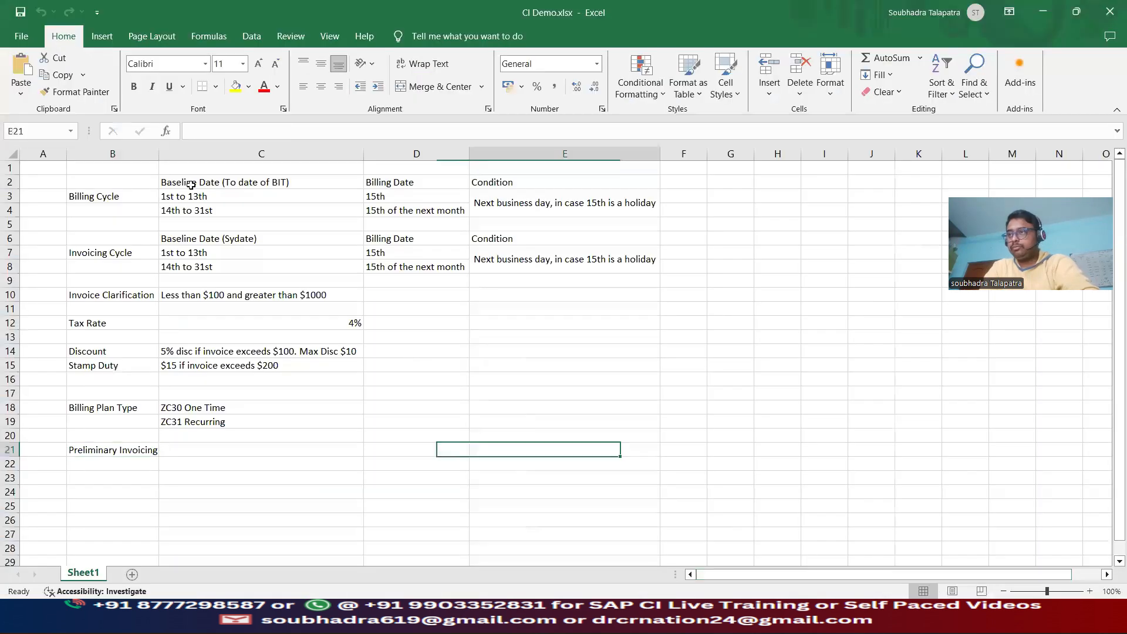
left_click(139, 201)
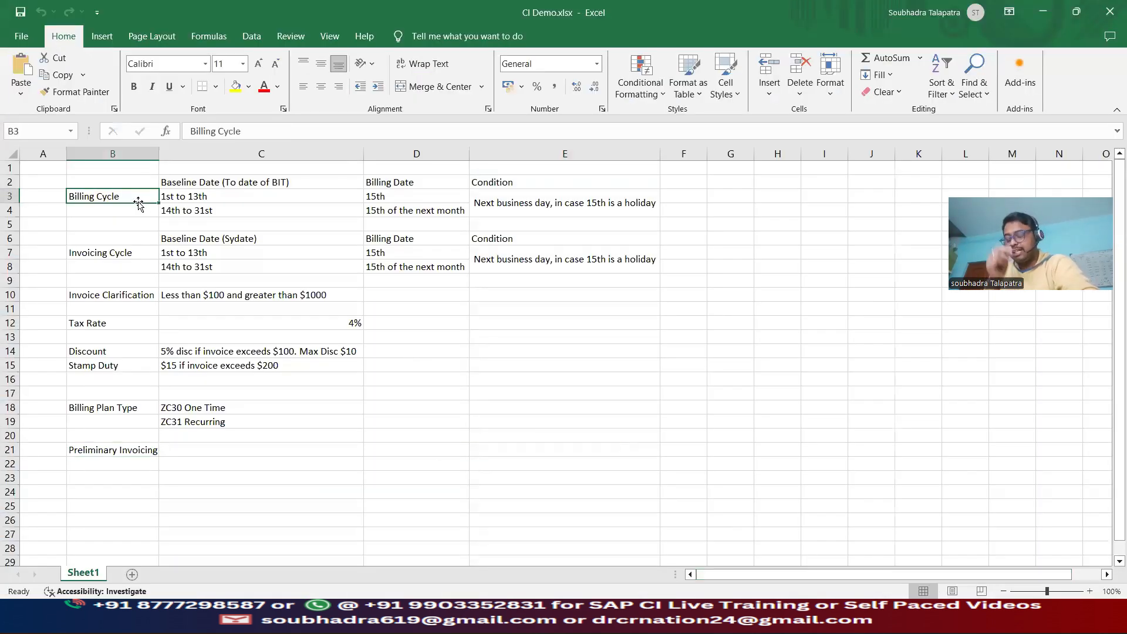
left_click(206, 199)
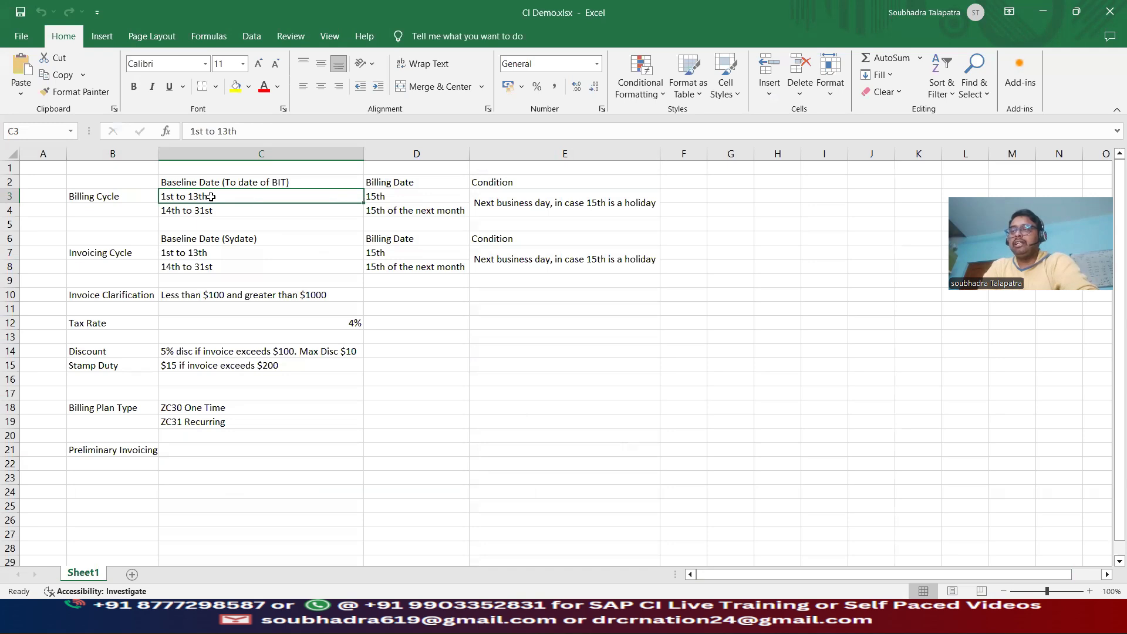
left_click(400, 199)
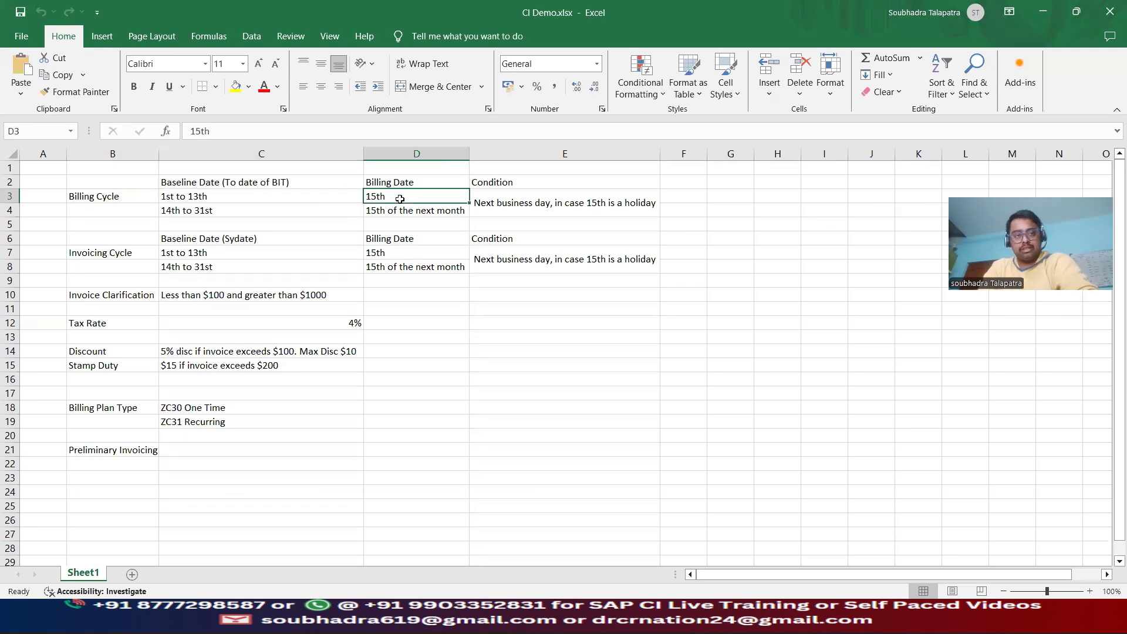
left_click(171, 211)
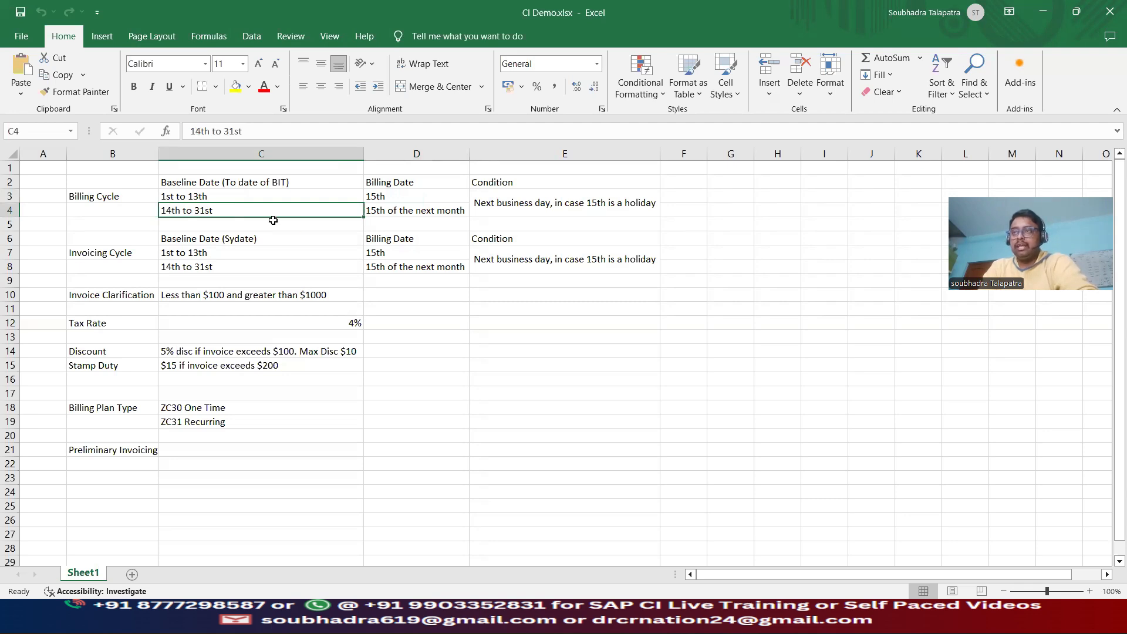
left_click(419, 212)
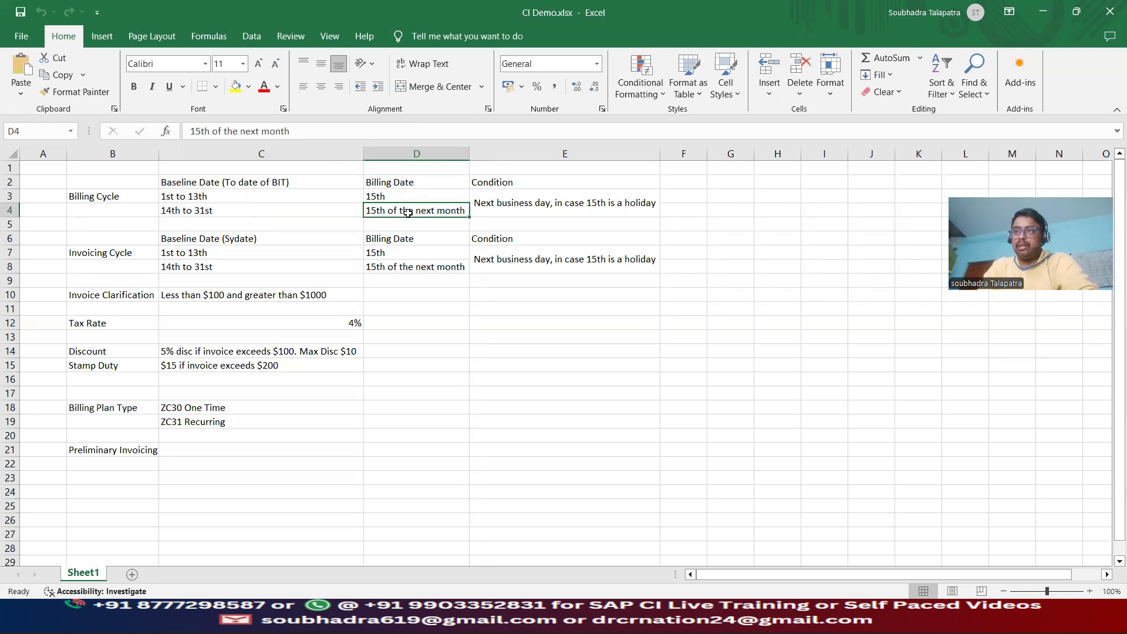
left_click(382, 196)
left_click(385, 208)
left_click(385, 197)
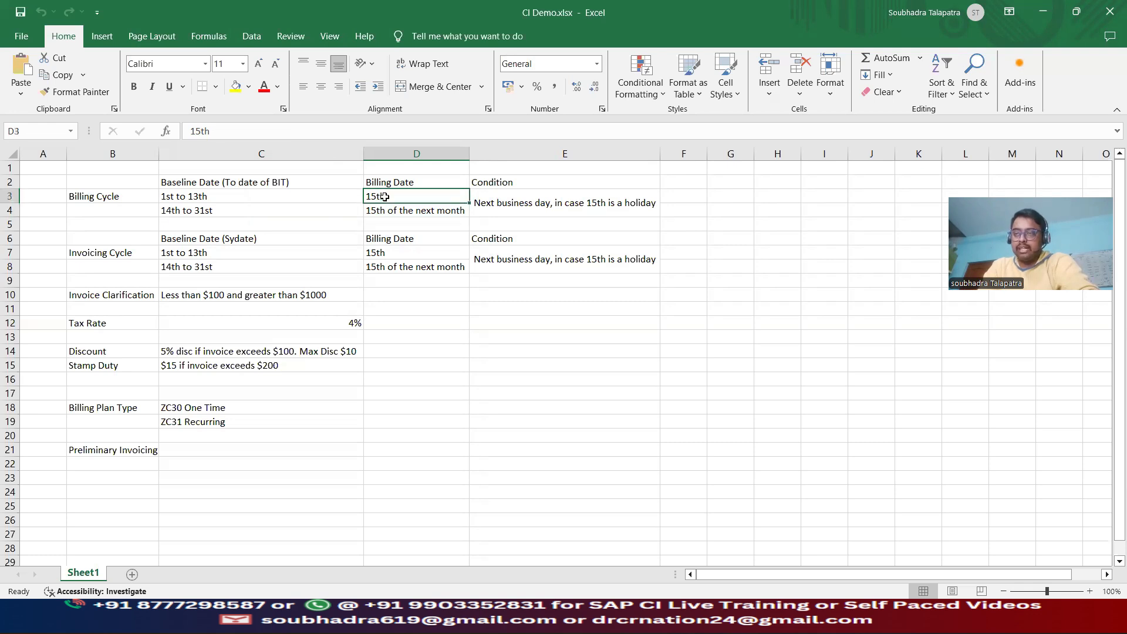
left_click(520, 210)
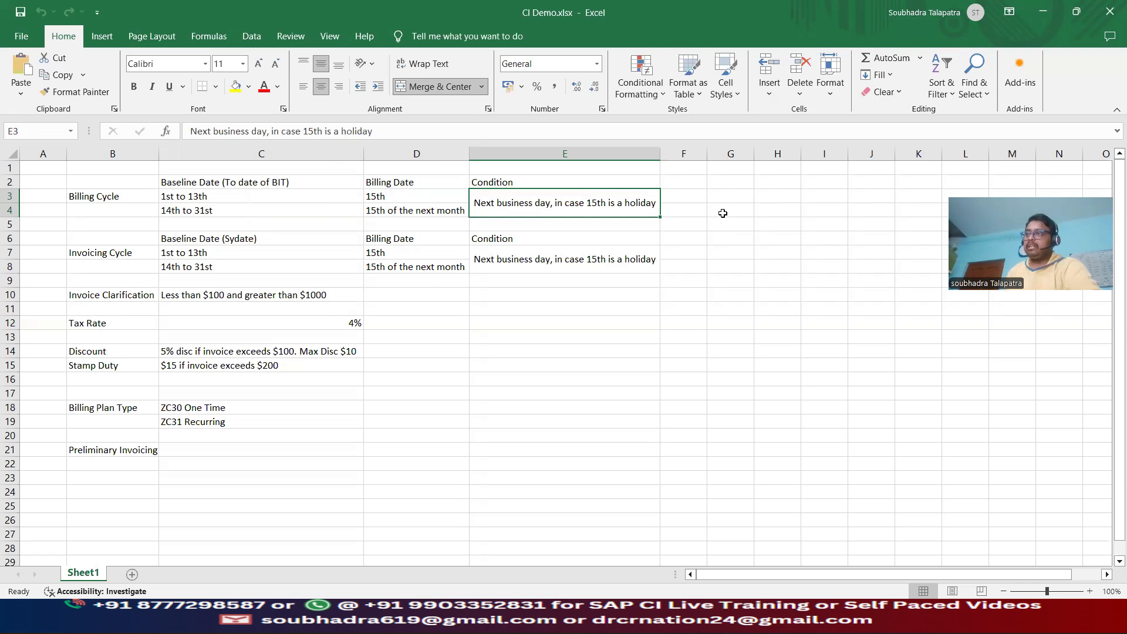
Change the invoicing cycle's date heading in cell D6 to Invoicing Date
left_click(199, 254)
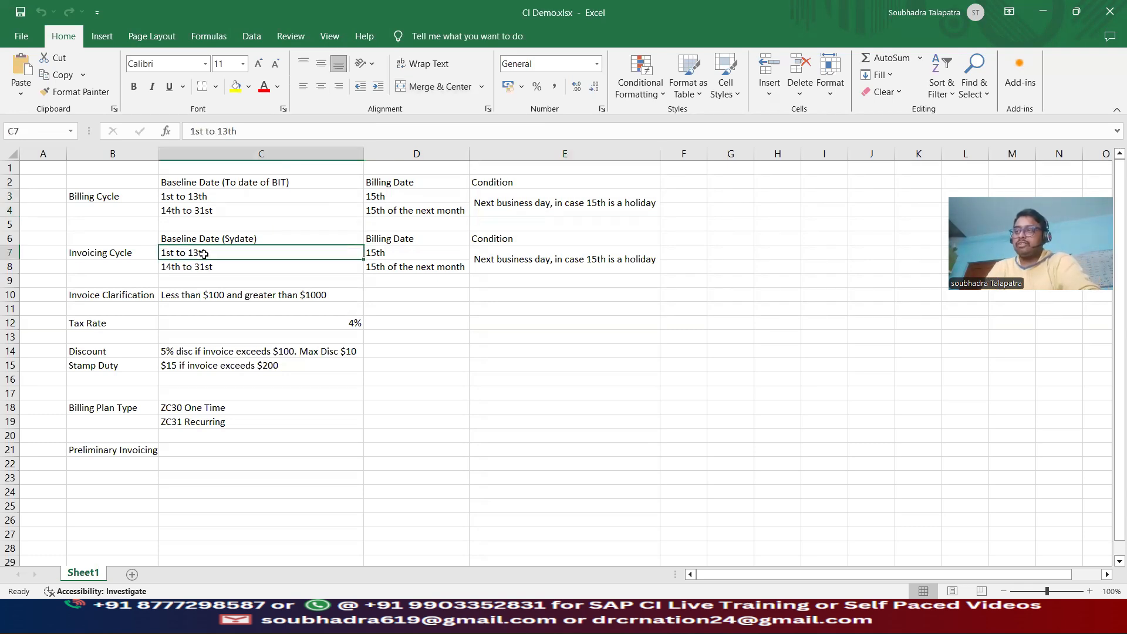
double_click(390, 239)
left_click_drag(380, 238, 362, 237)
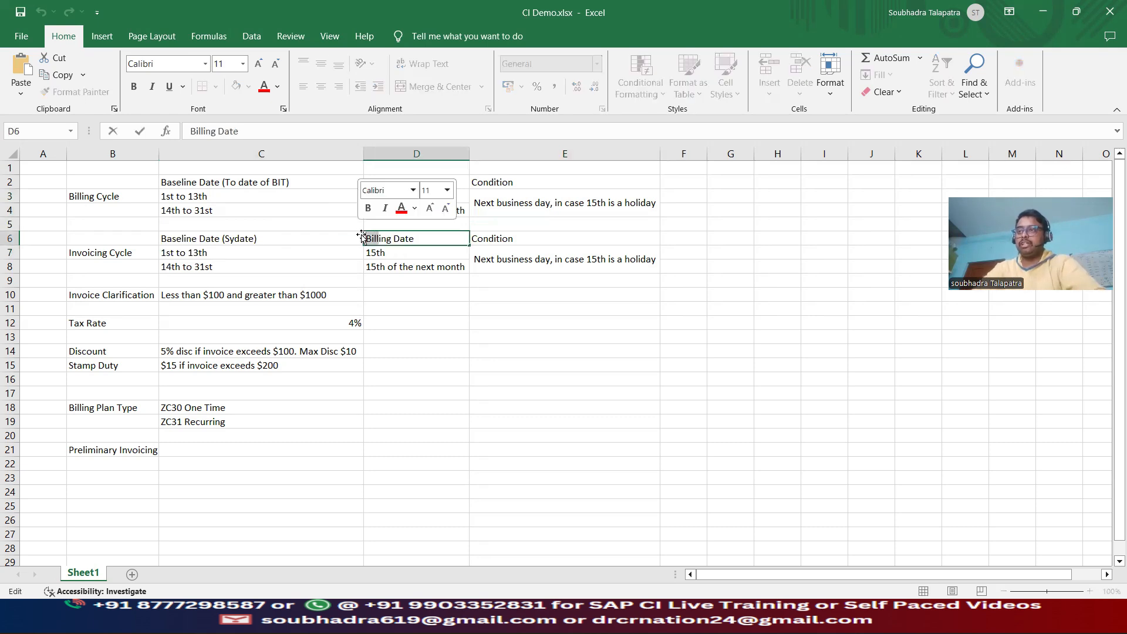
type("Invoi")
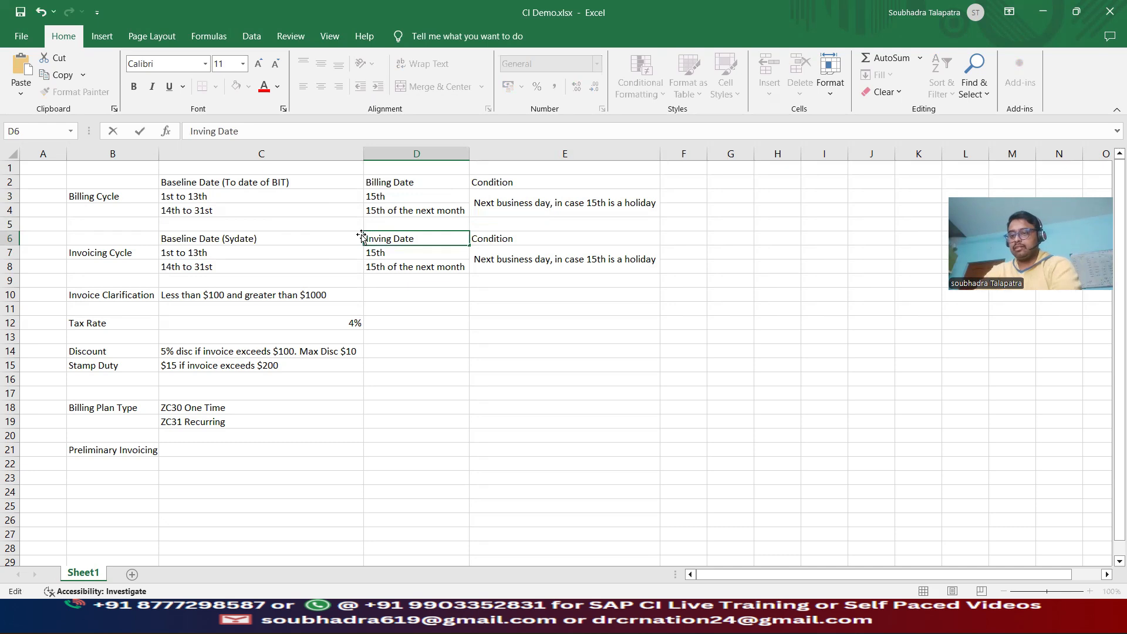
type("c")
left_click(565, 326)
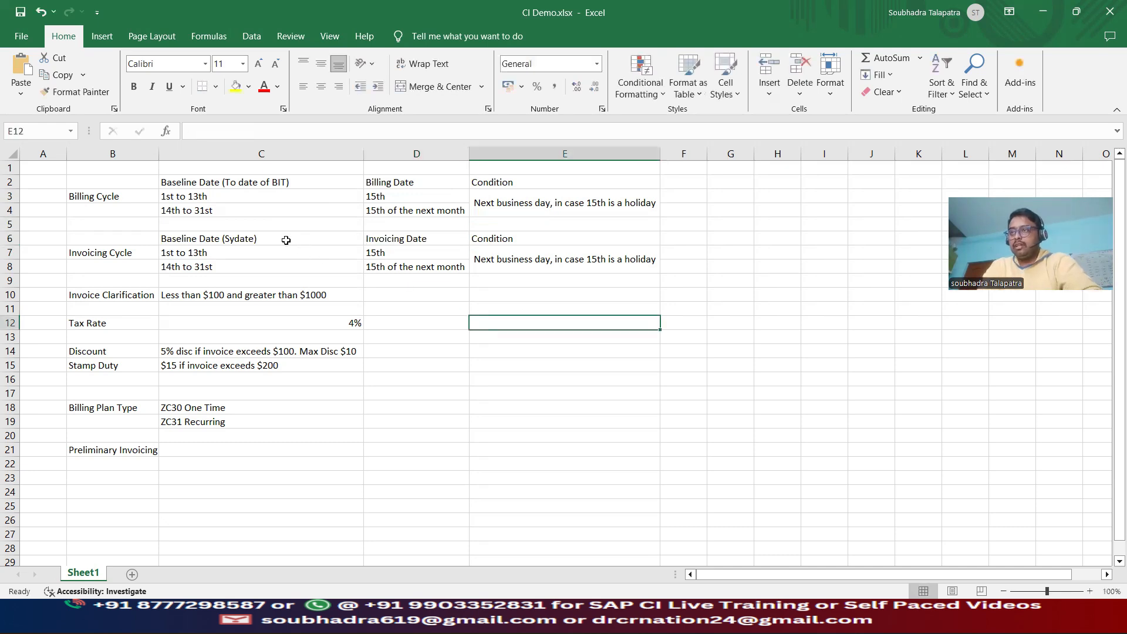
Review the invoicing cycle's baseline dates, invoicing dates and holiday condition, and compare its Sydate baseline with the billing cycle's To date of BIT
left_click(228, 252)
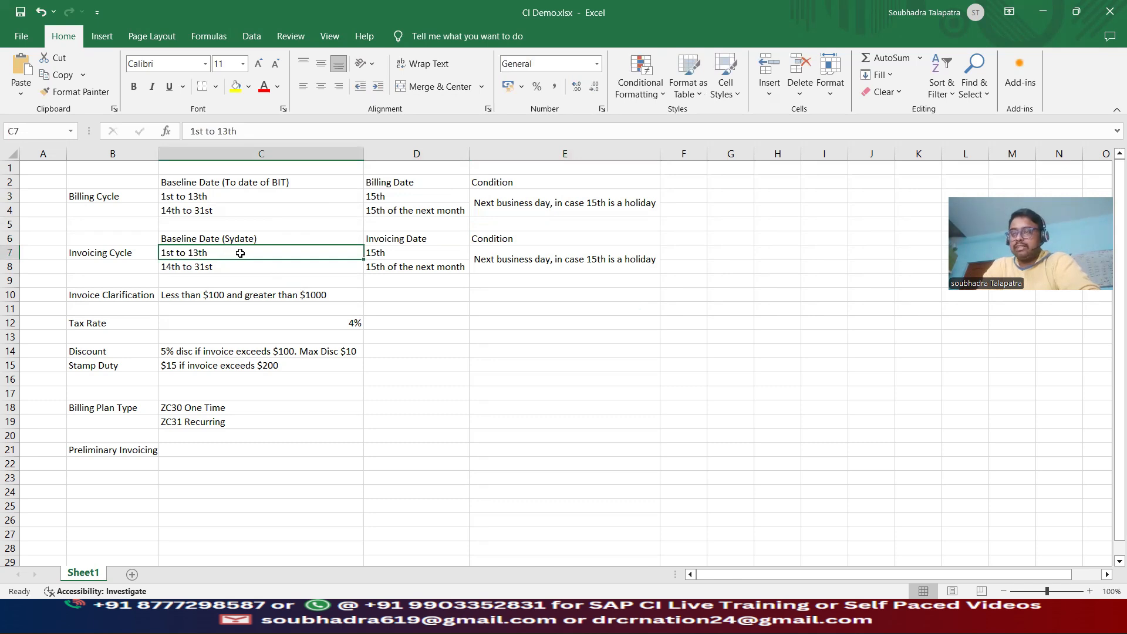
left_click(394, 255)
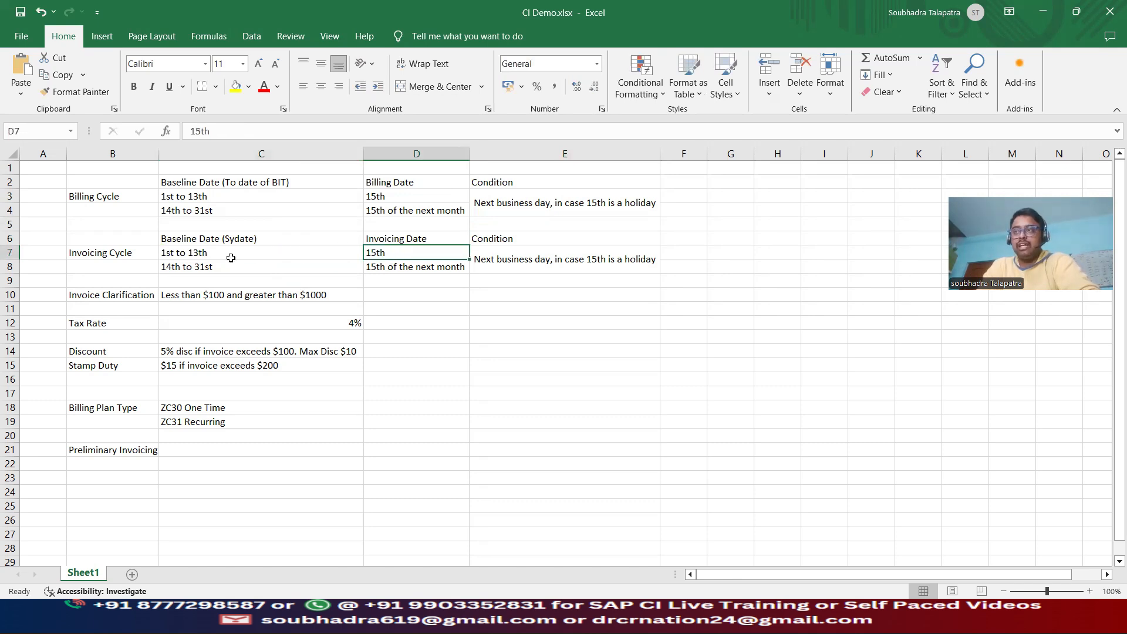
left_click(189, 271)
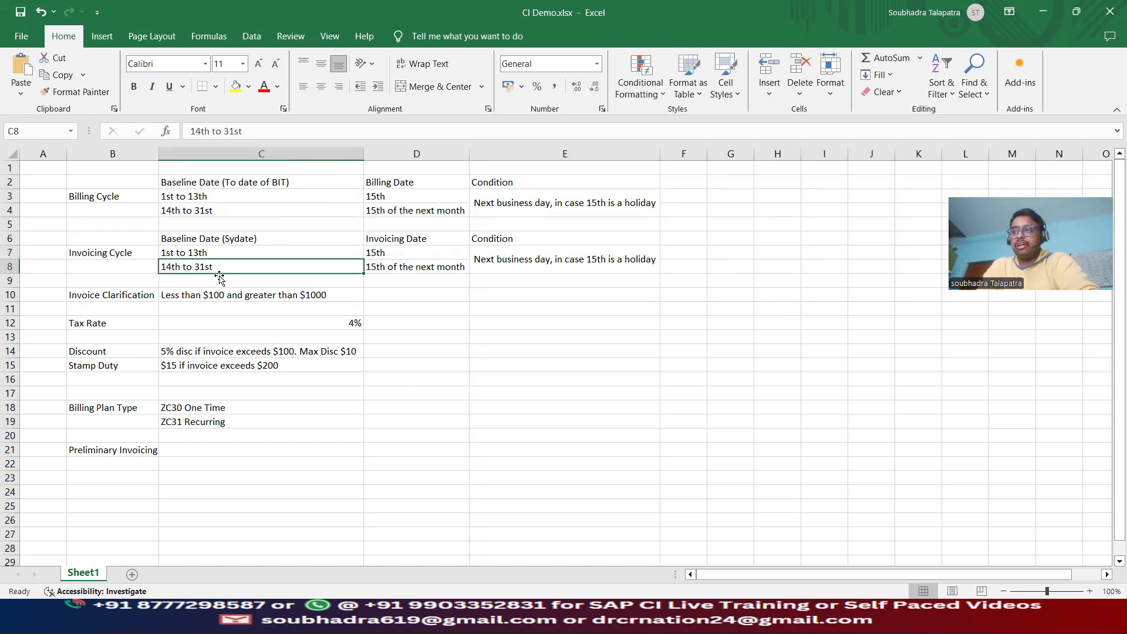
left_click(414, 269)
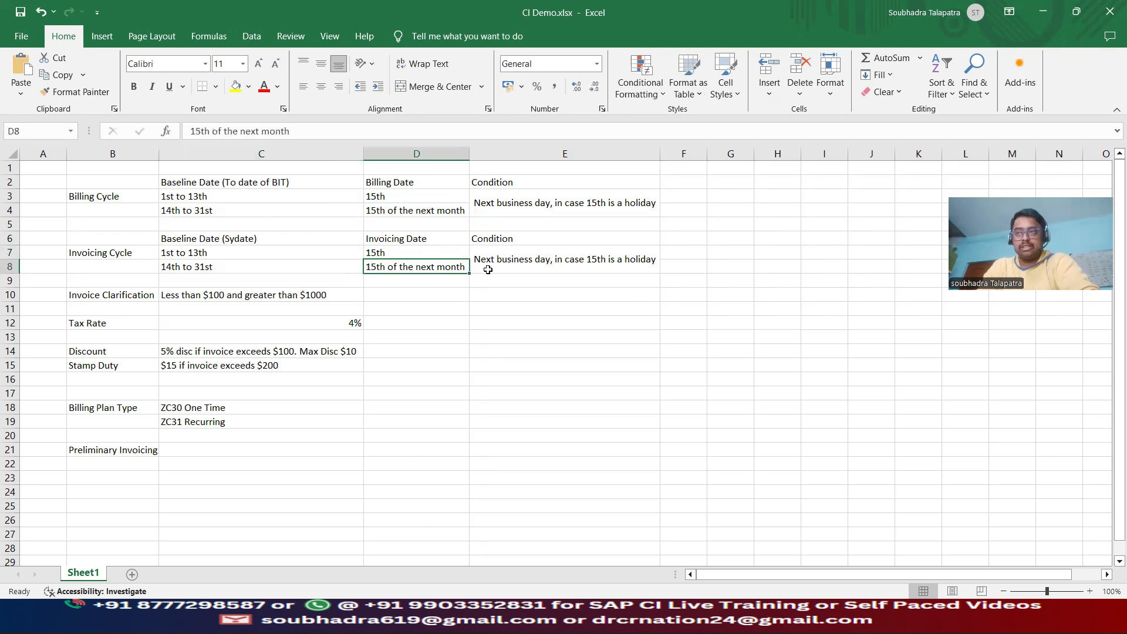
left_click(522, 265)
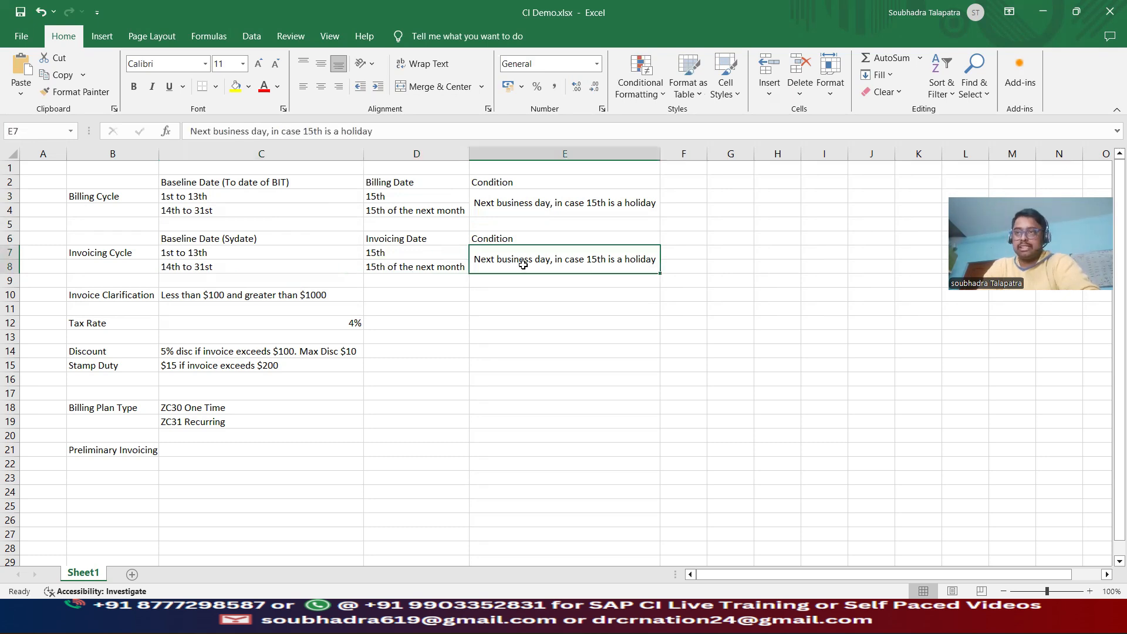
left_click(229, 184)
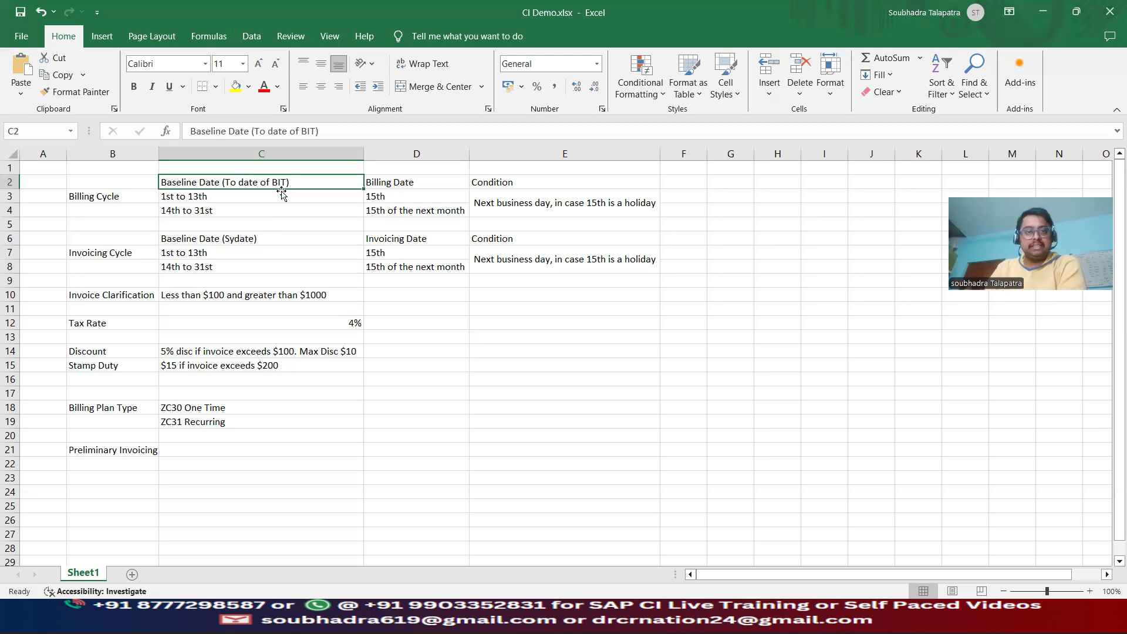
left_click(227, 240)
left_click(227, 252)
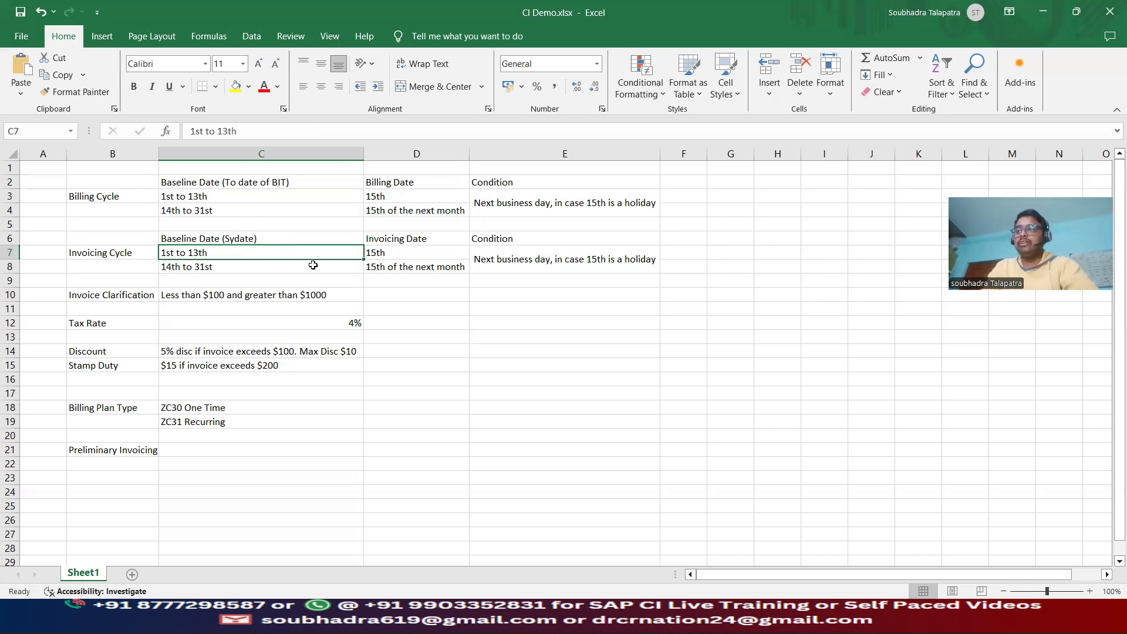
left_click(272, 235)
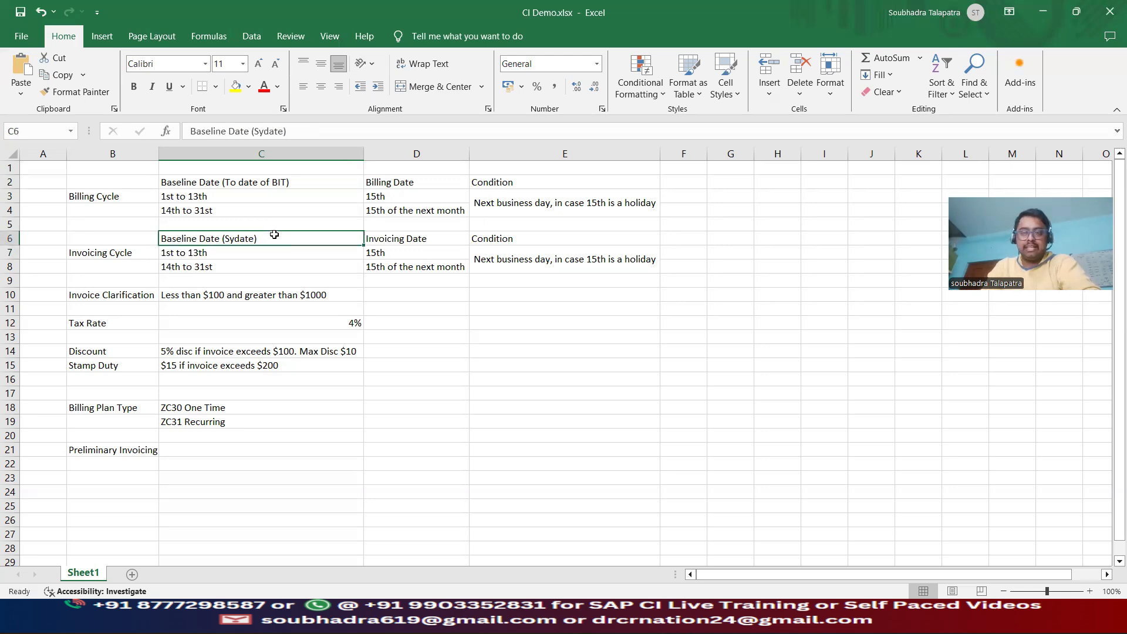
left_click(235, 184)
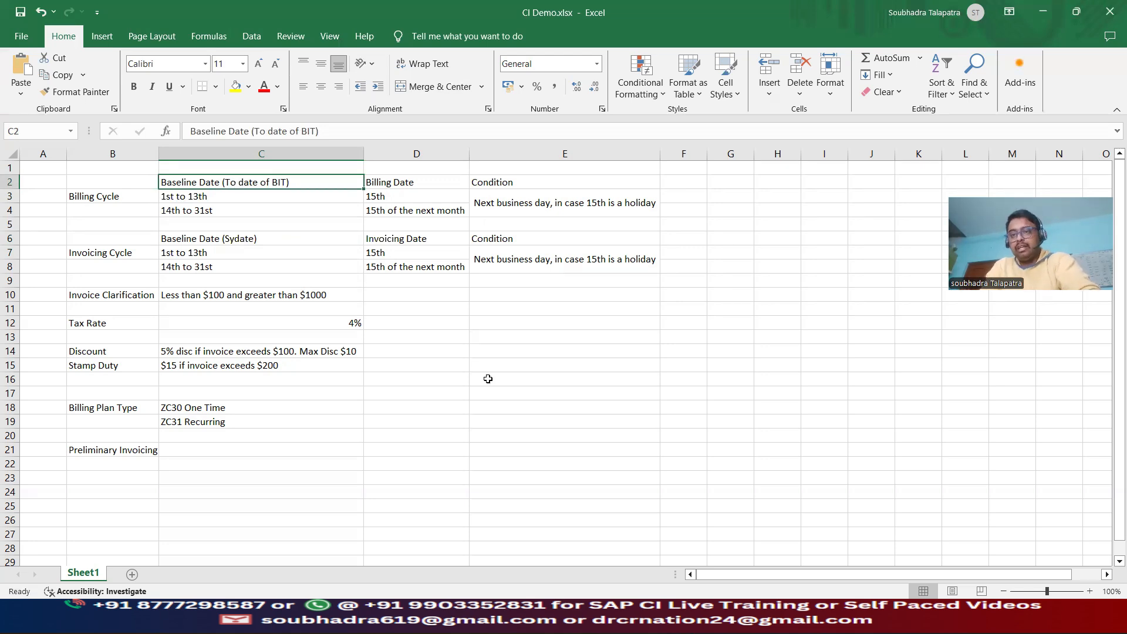
Switch to the SAP billable item creation program and set the fixed billable item amount to 22,50
left_click(719, 619)
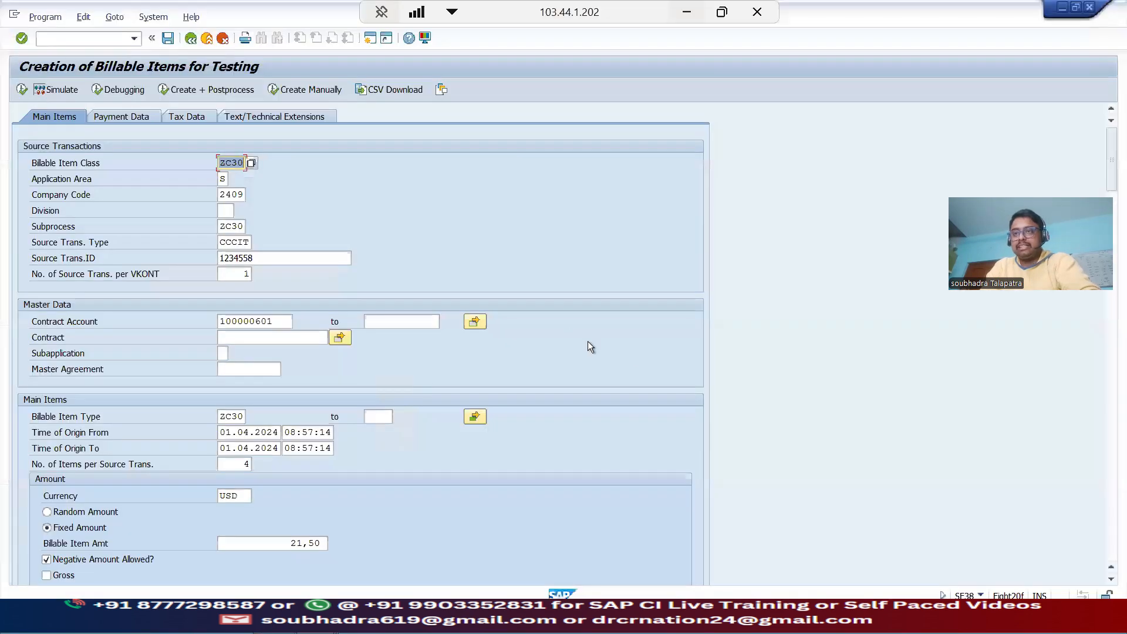
left_click(301, 541)
key("BackSpace")
type("2")
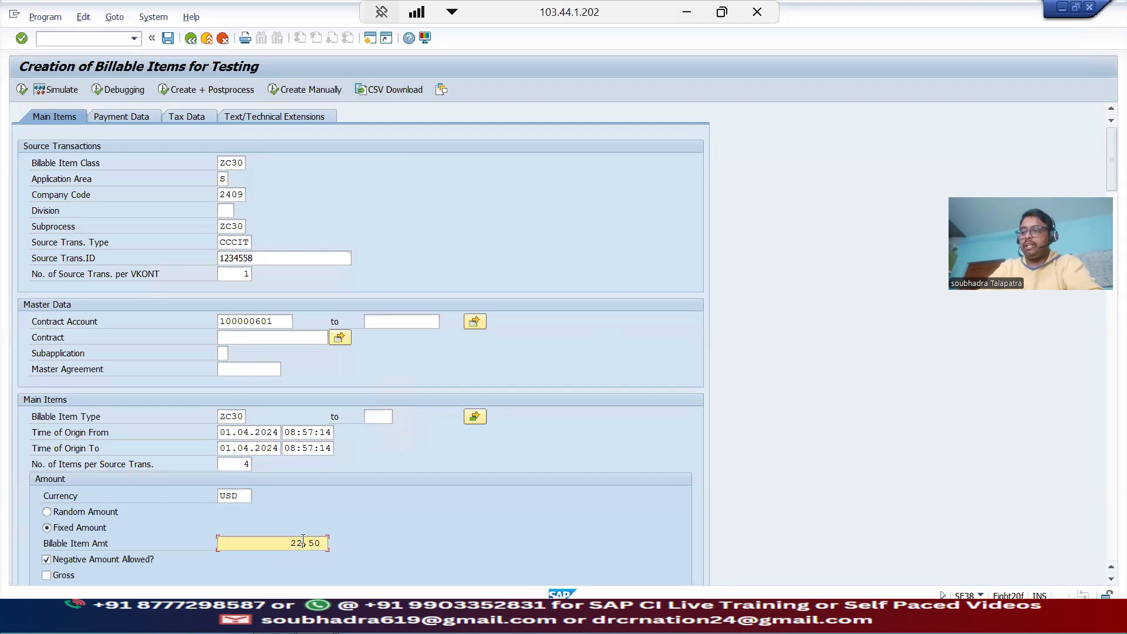
Set the main items' time of origin dates from 01.05.2024 to 31.05.2024
left_click(247, 434)
key("Delete")
type("5")
left_click(245, 450)
key("Delete")
type("4")
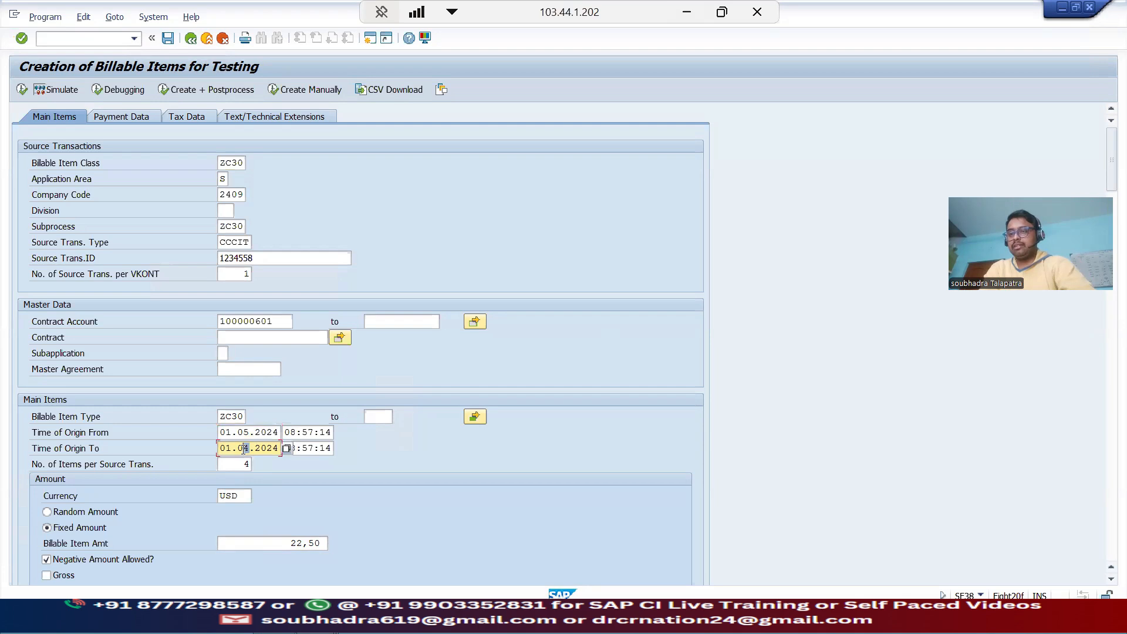
type("5")
left_click_drag(227, 453, 211, 450)
type("3")
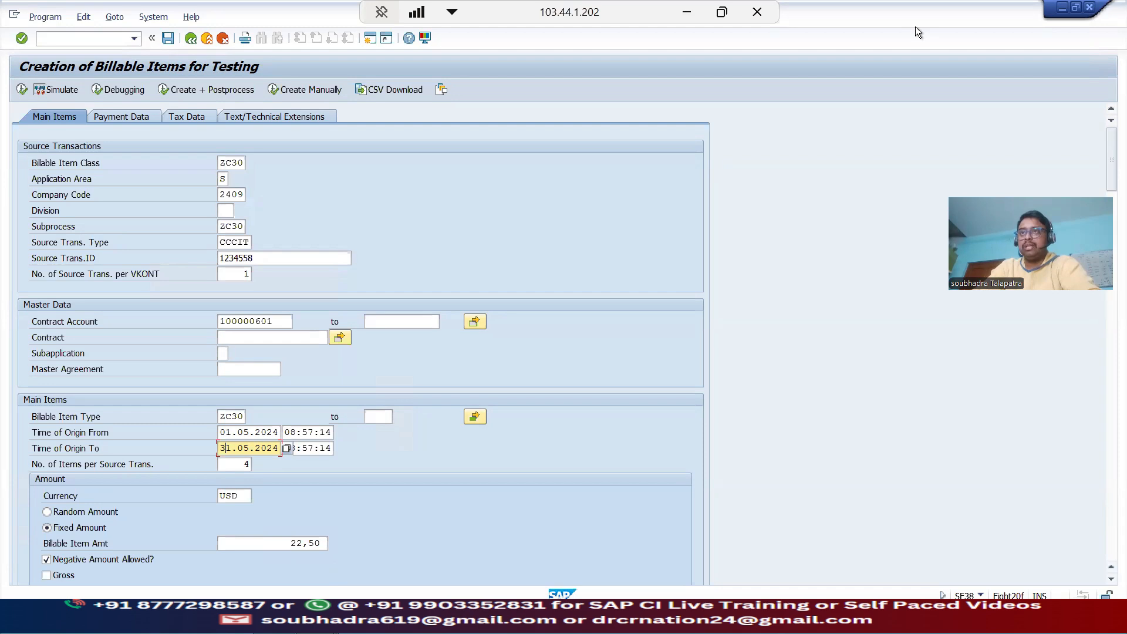
Switch to the CI Demo.xlsx workbook, review the billing cycle's 14th to 31st rule and check June 2024 in the system calendar
key("alt+Tab")
left_click(206, 210)
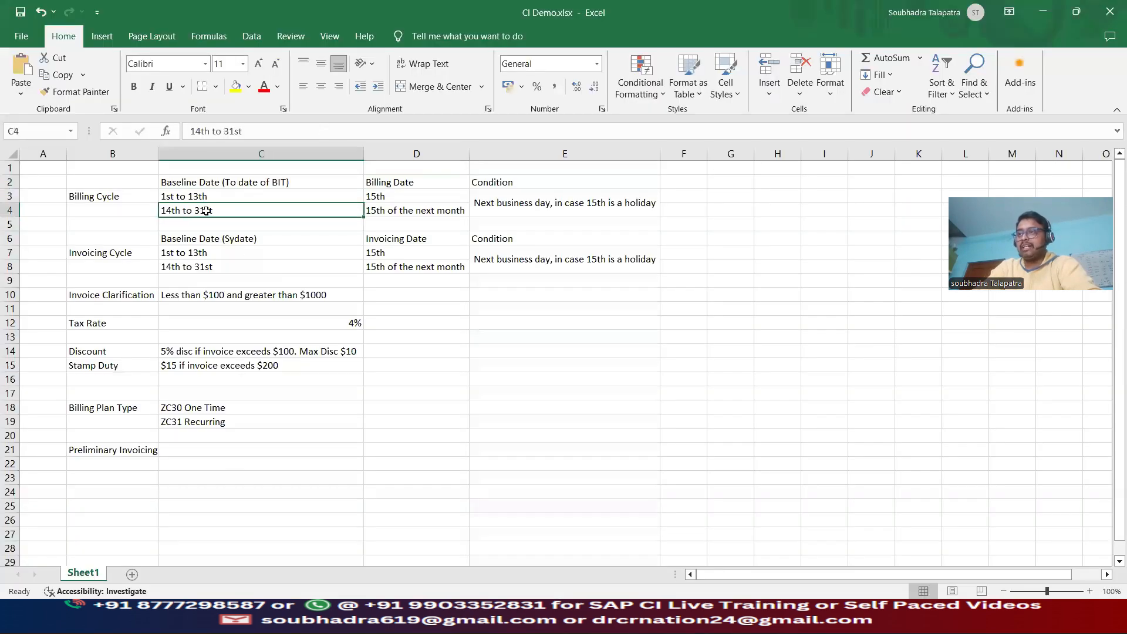
left_click(430, 210)
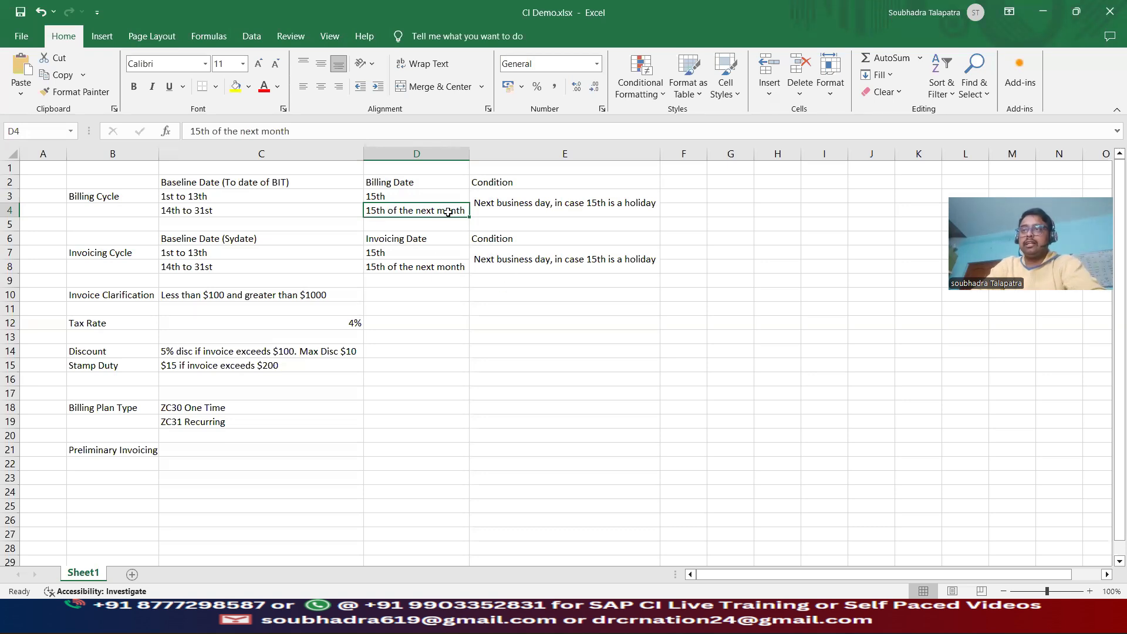
left_click(1019, 620)
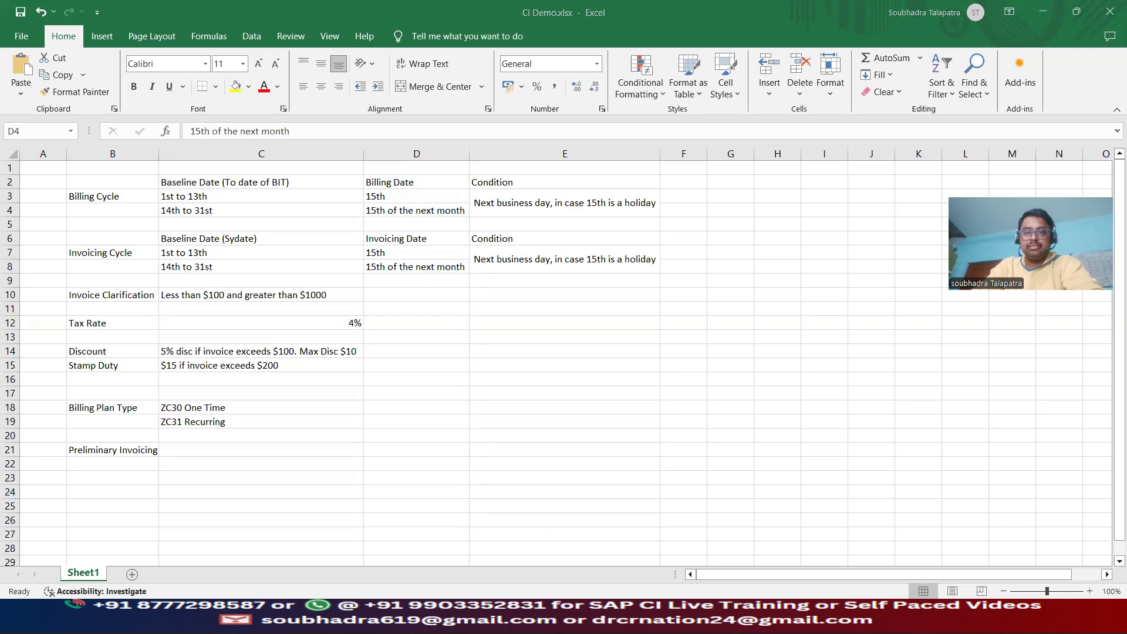
left_click(1071, 314)
left_click(1070, 314)
left_click(1071, 314)
left_click(1071, 314)
left_click(1070, 314)
left_click(1071, 314)
left_click(1071, 314)
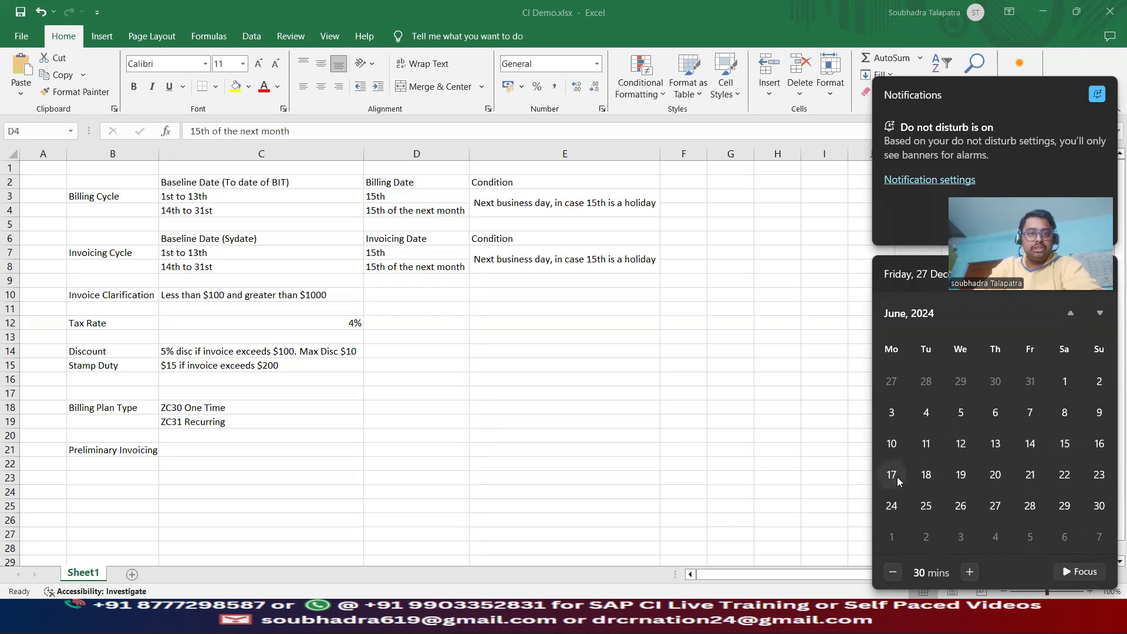
left_click(795, 454)
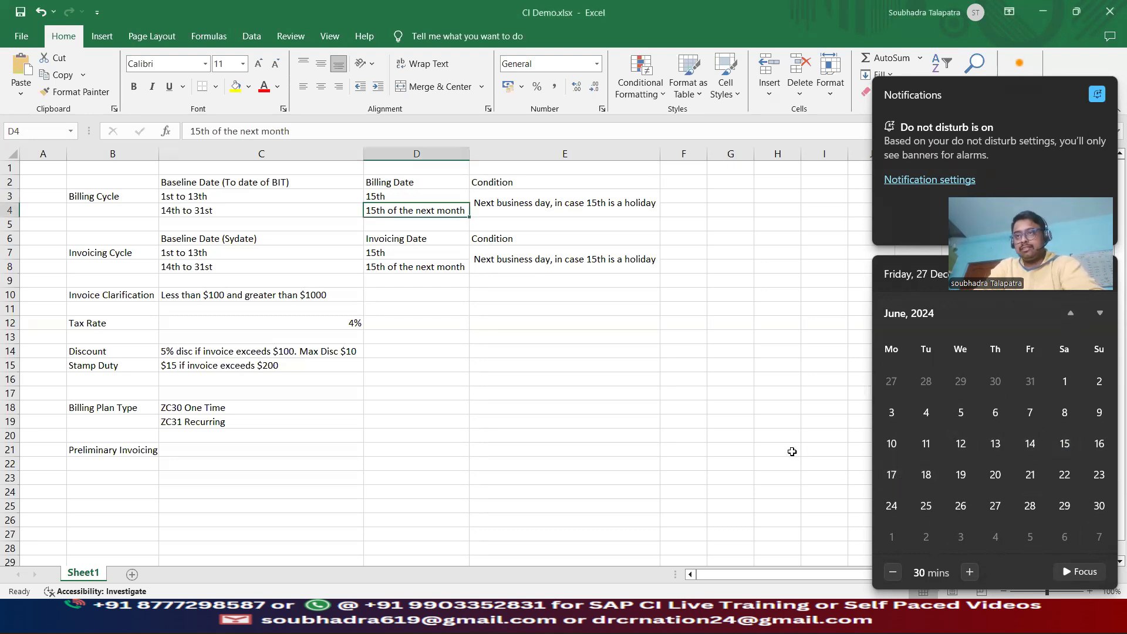
Switch back to SAP, execute the creation of the test billable items and display them to check their Baseline Date and Bill From values
left_click(720, 618)
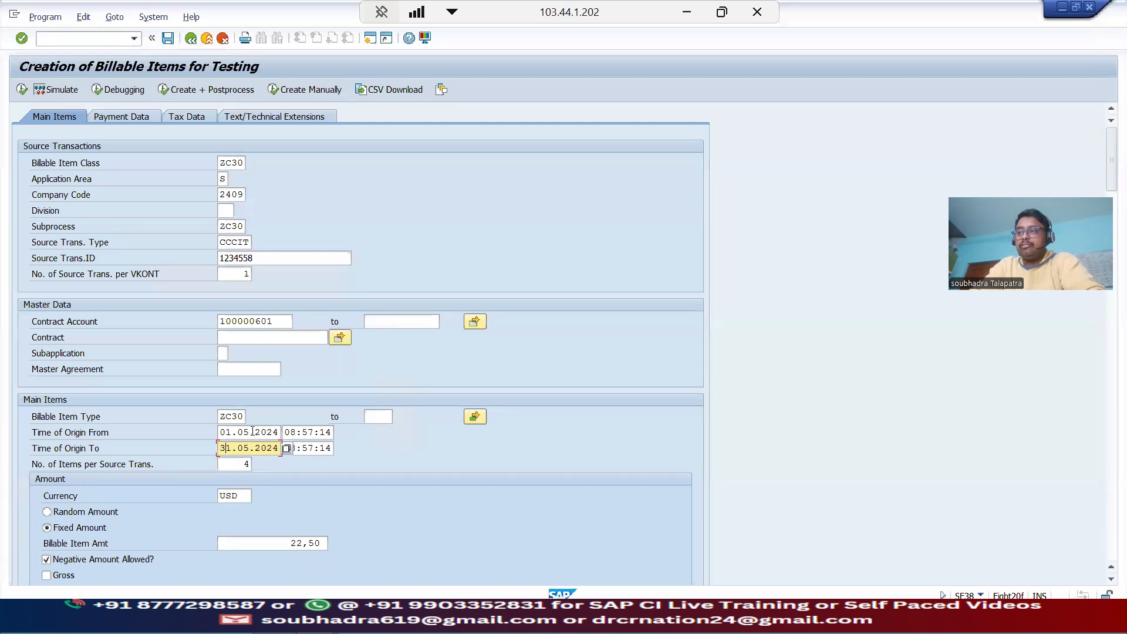
left_click_drag(253, 433, 220, 449)
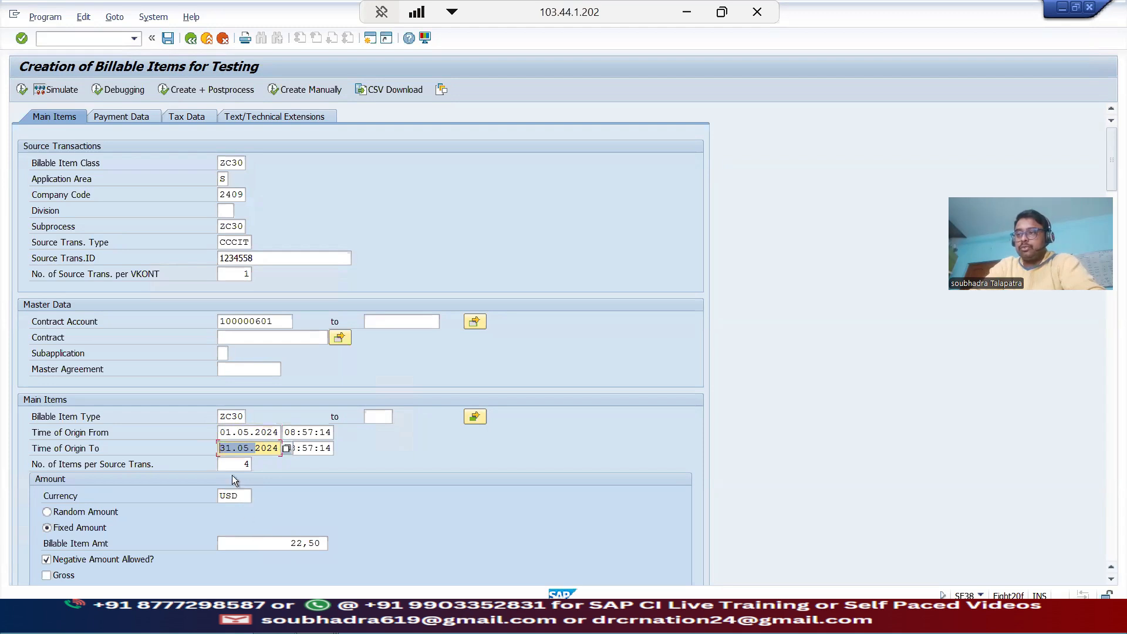
left_click(266, 449)
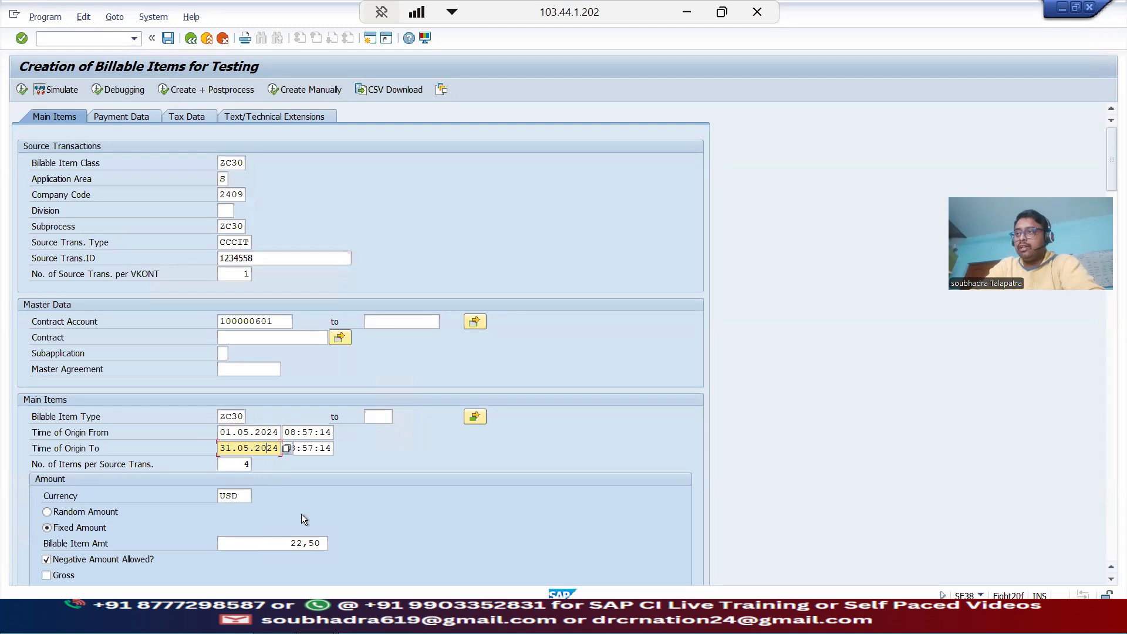
left_click(22, 90)
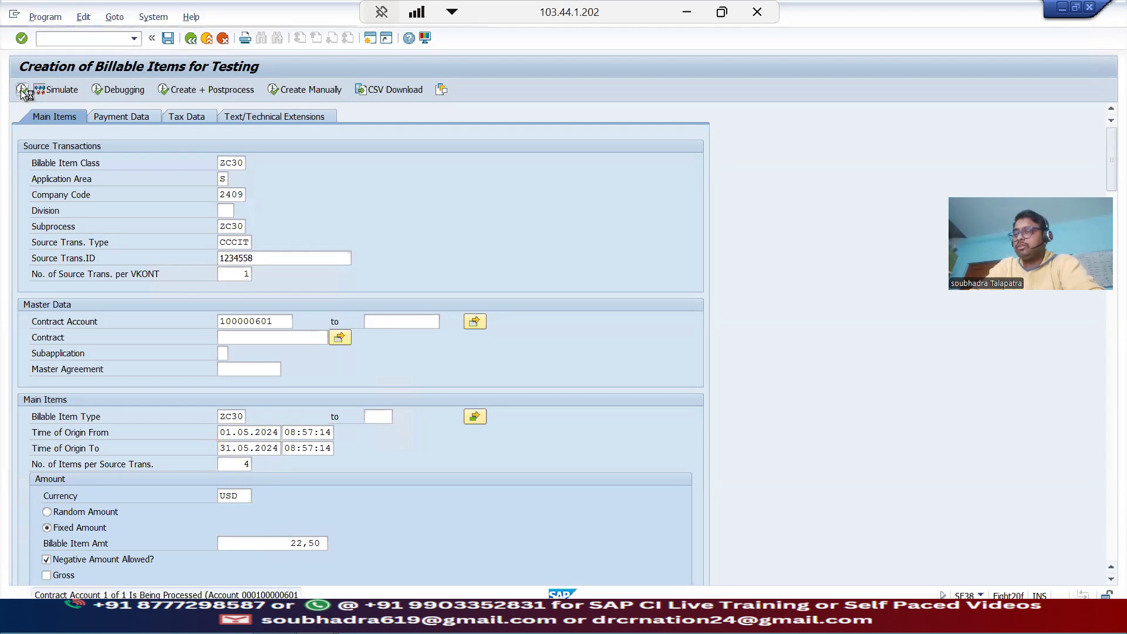
left_click(456, 357)
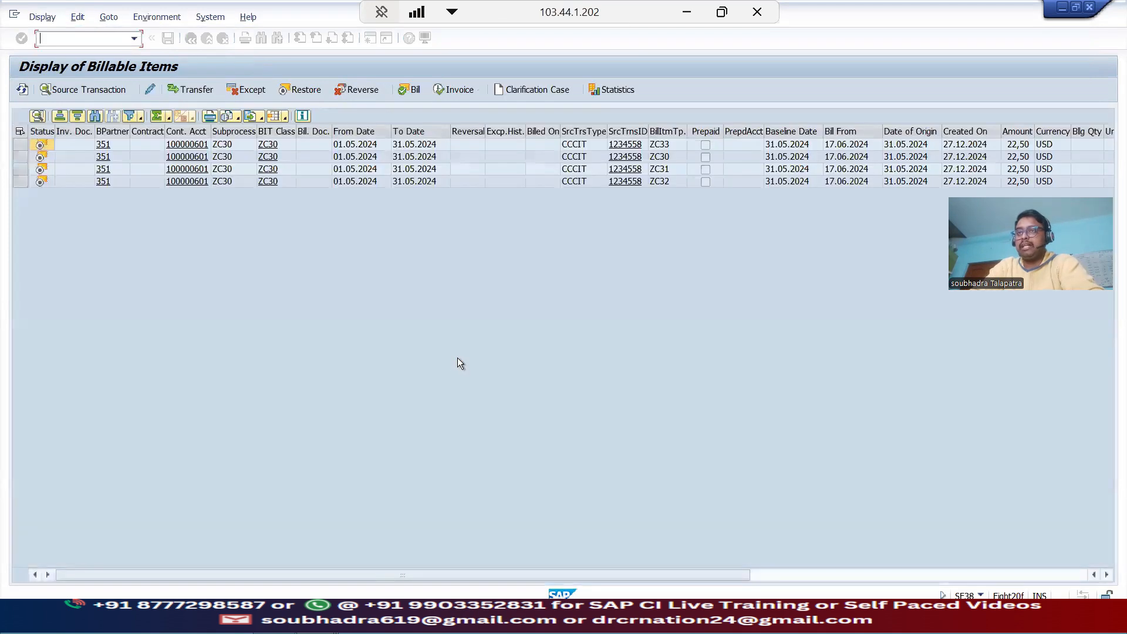
left_click(788, 132)
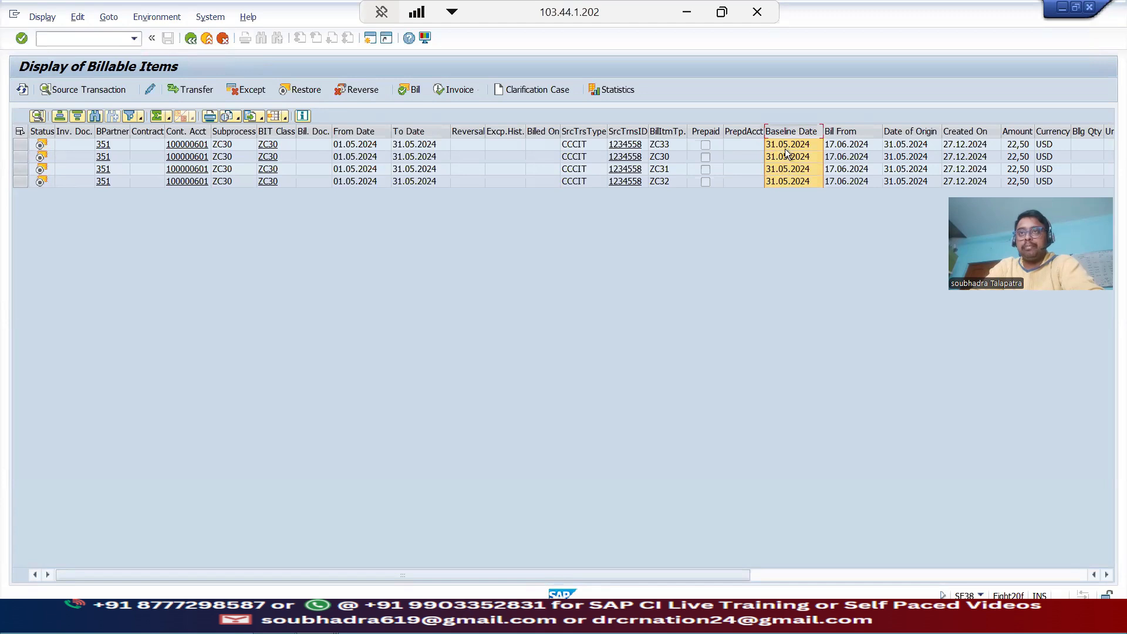
left_click(844, 131)
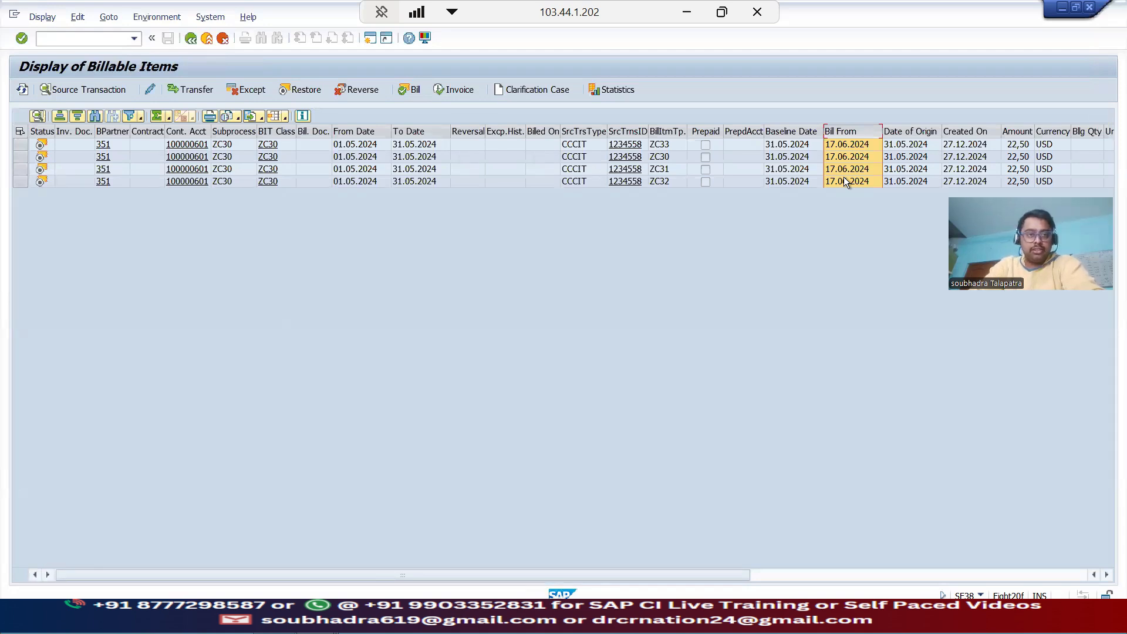
Try to bill all displayed billable items with billing process ZC30 and a billing date in June 2024
left_click(20, 131)
left_click(398, 94)
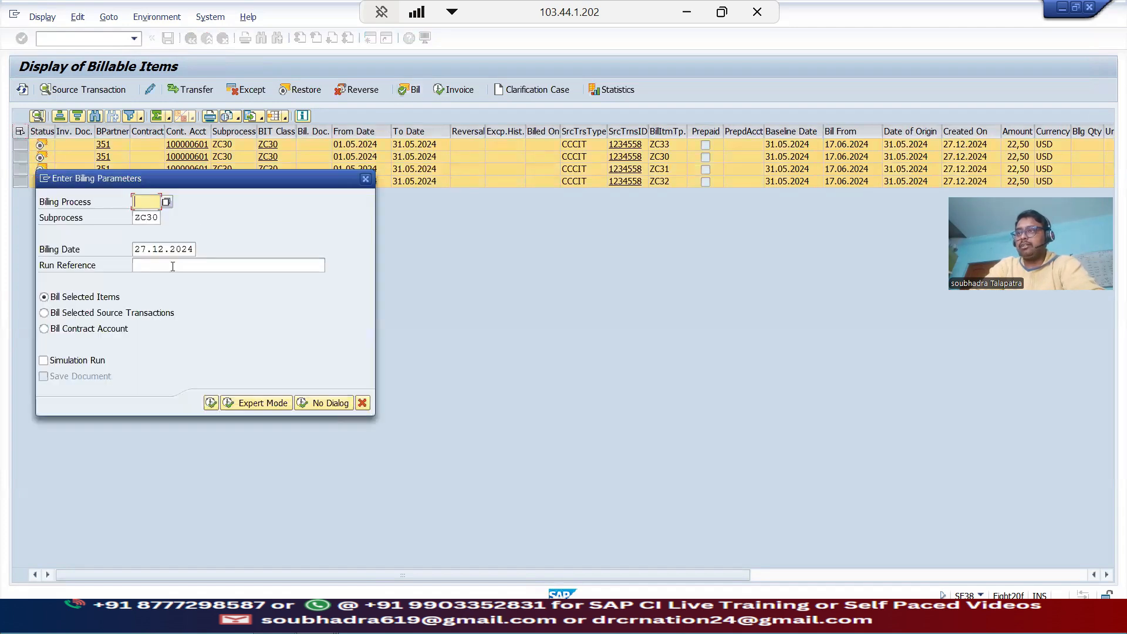
type("z")
left_click(158, 218)
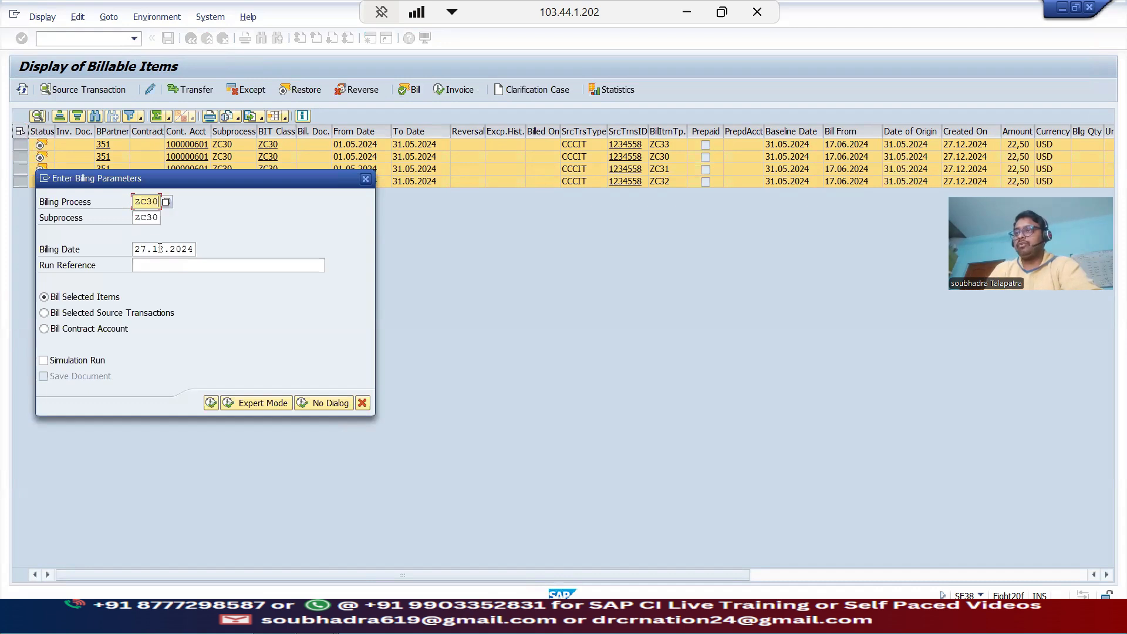
double_click(158, 249)
type("06")
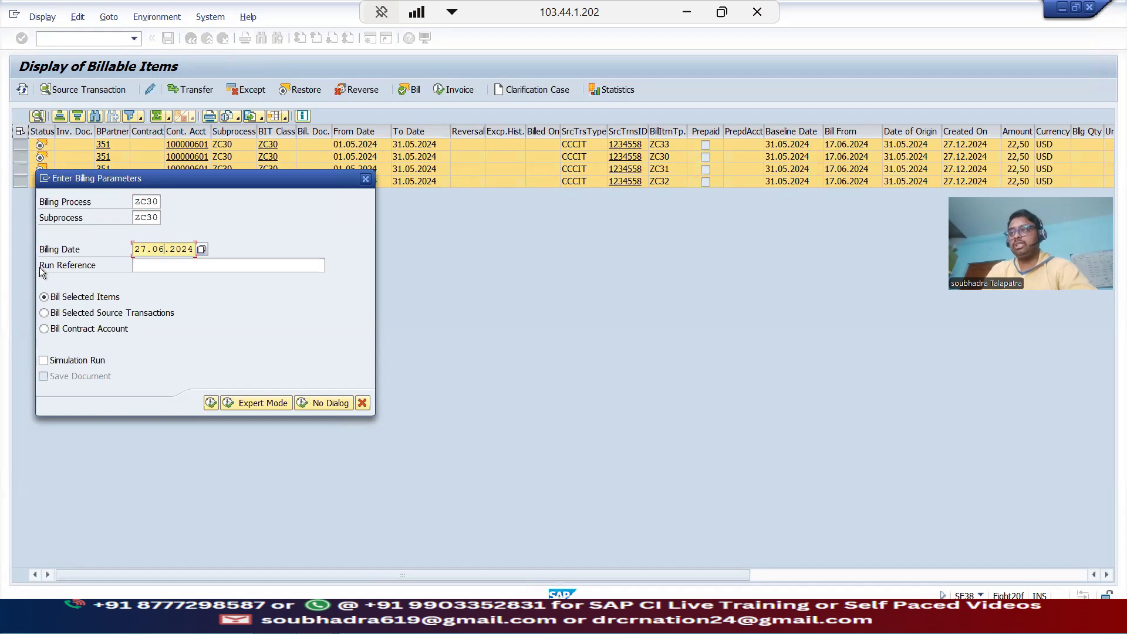
double_click(147, 249)
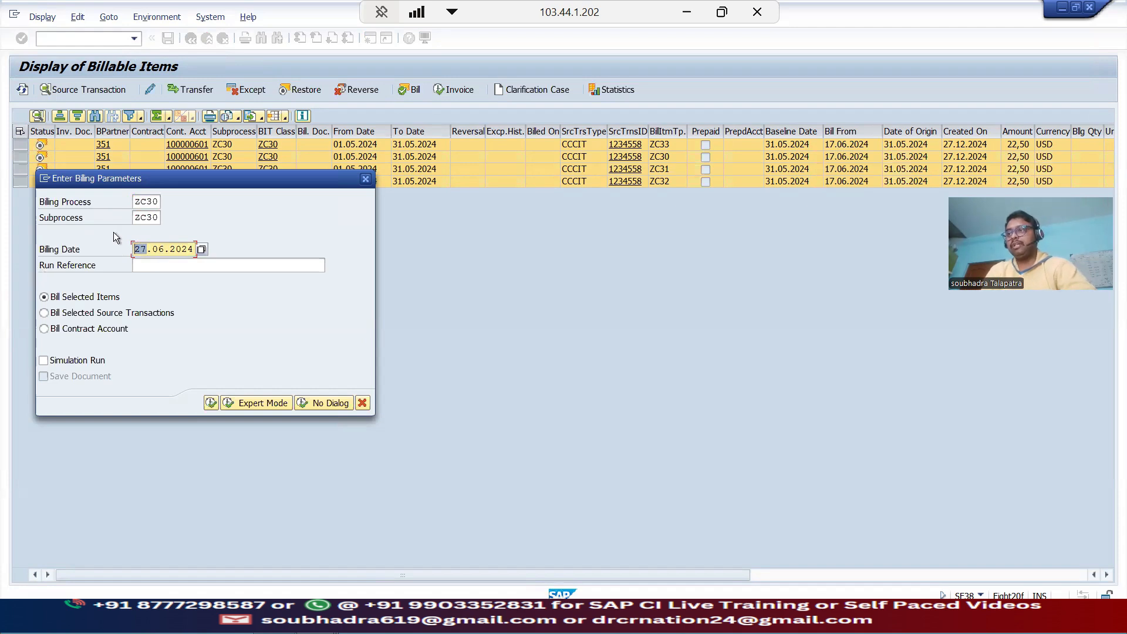
left_click(212, 405)
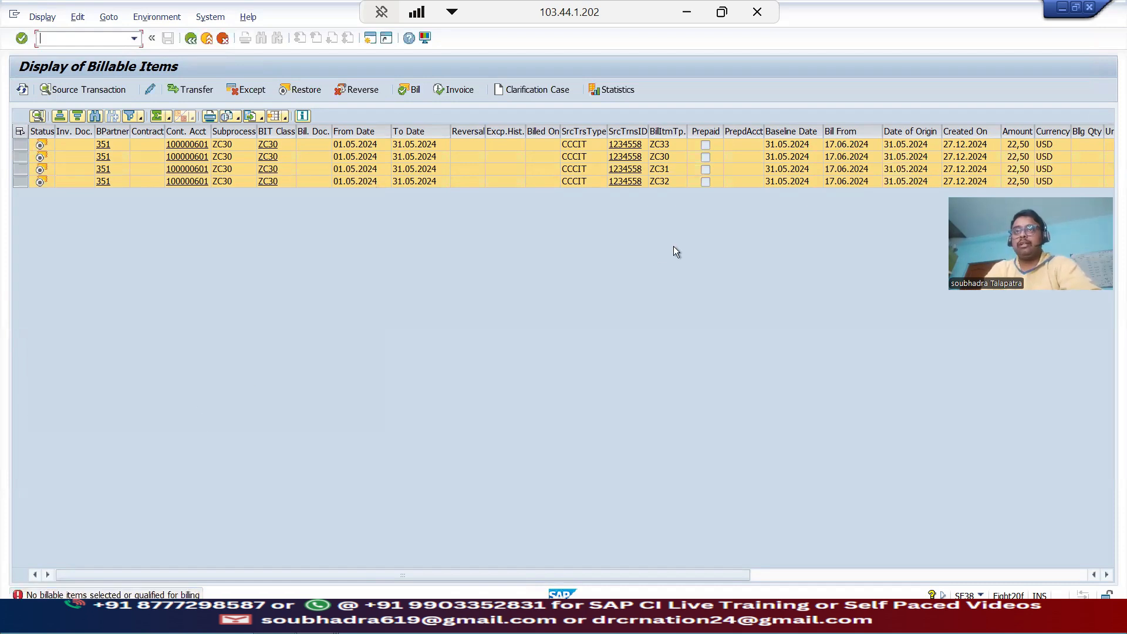
Select all billable items again and submit their billing parameters with billing date 17.06.2024
left_click(840, 146)
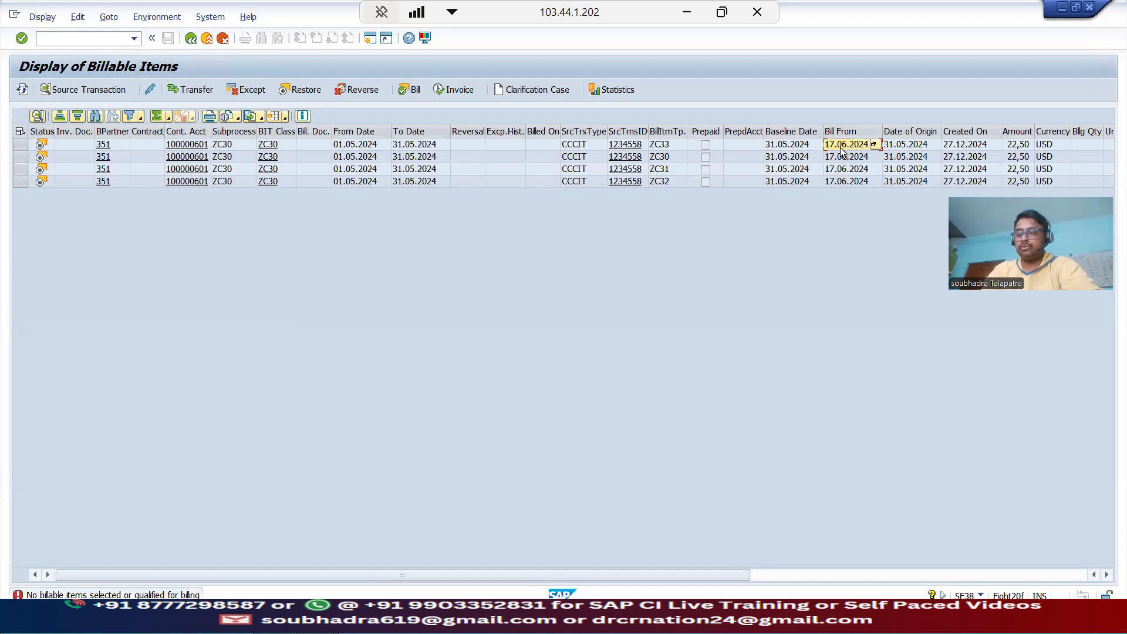
left_click(19, 132)
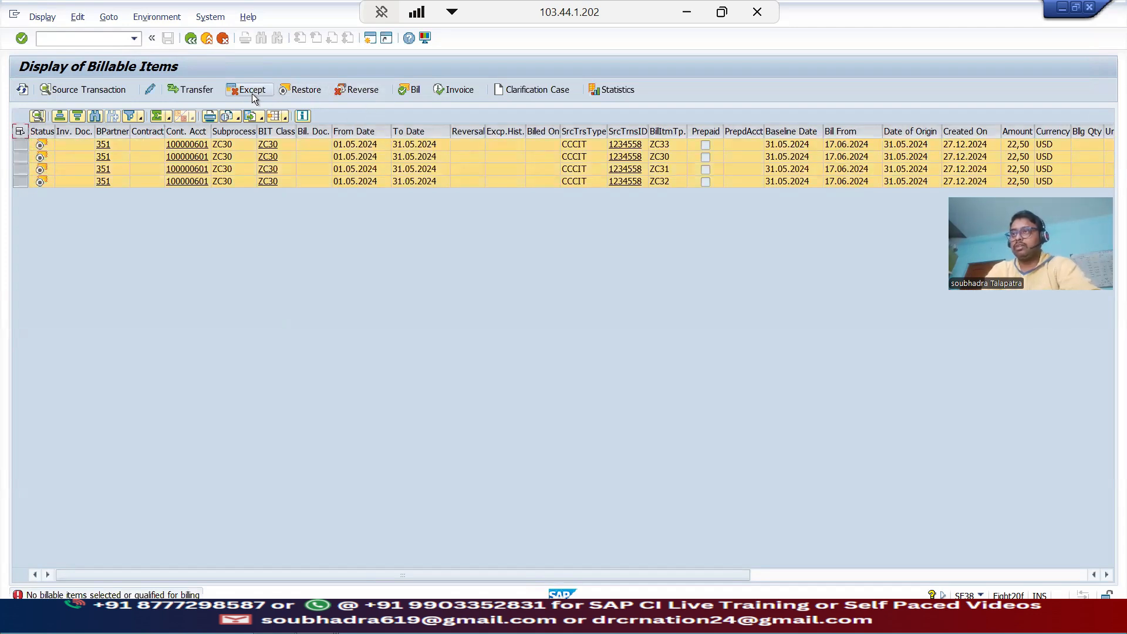
left_click(410, 93)
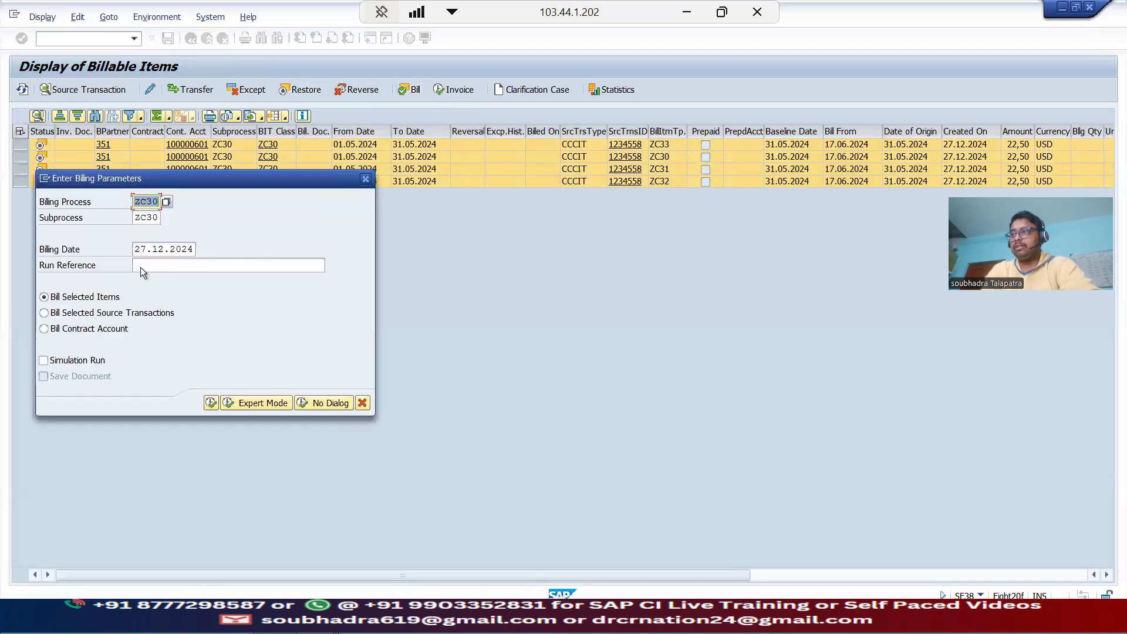
left_click_drag(135, 248, 227, 249)
type("17.06.2024")
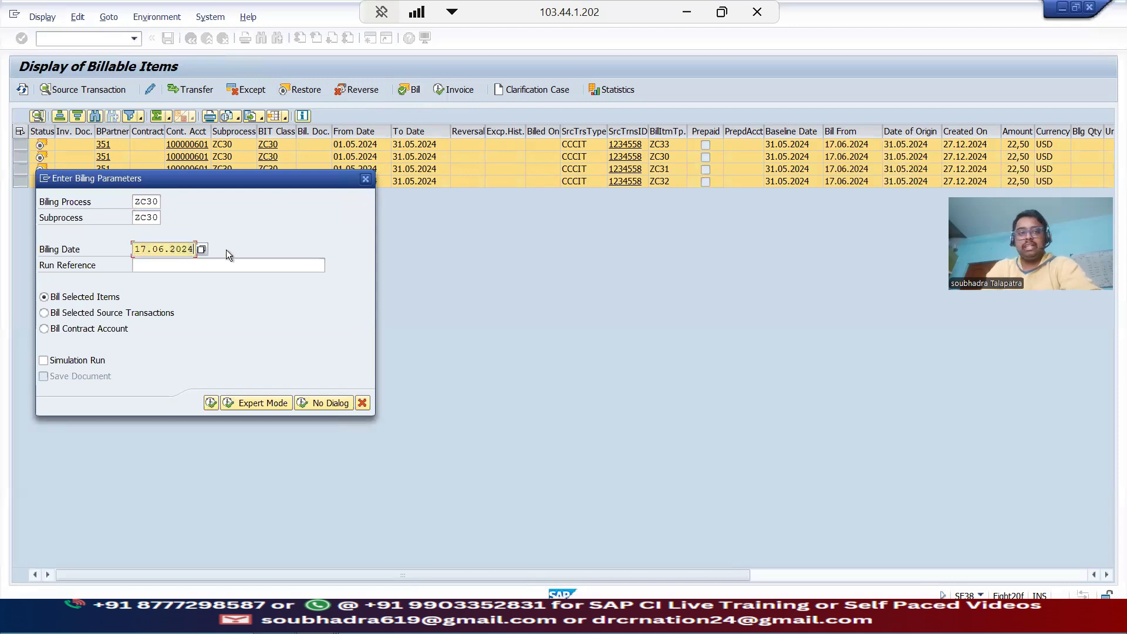
left_click(211, 402)
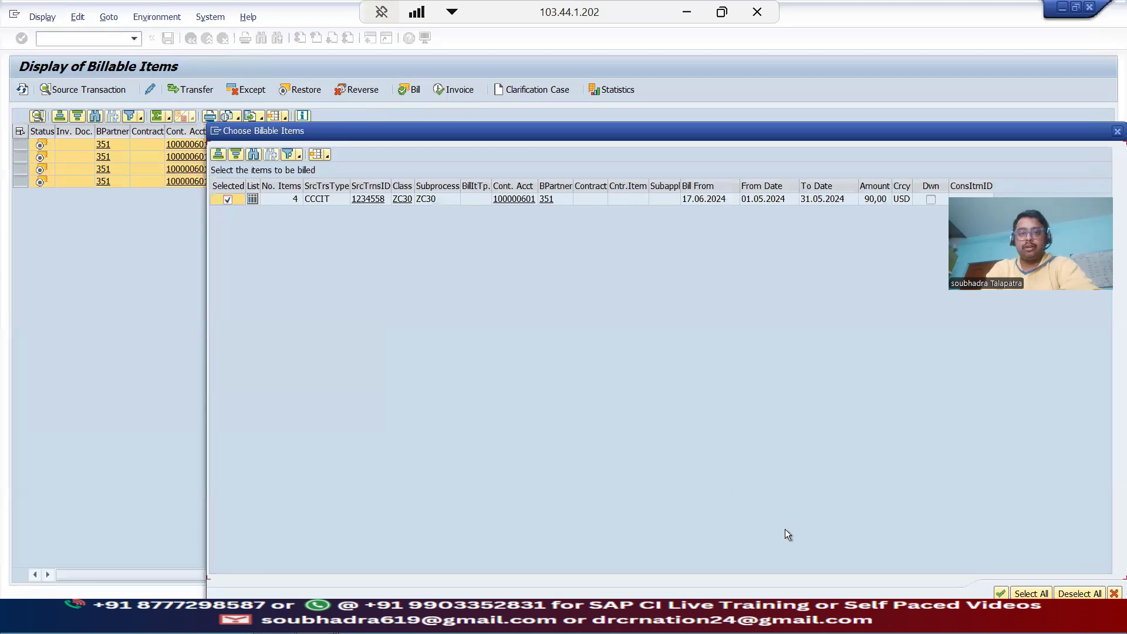
Confirm the item selection and the proposed billing unit to run the billing, and open the resulting billing document
left_click(1001, 593)
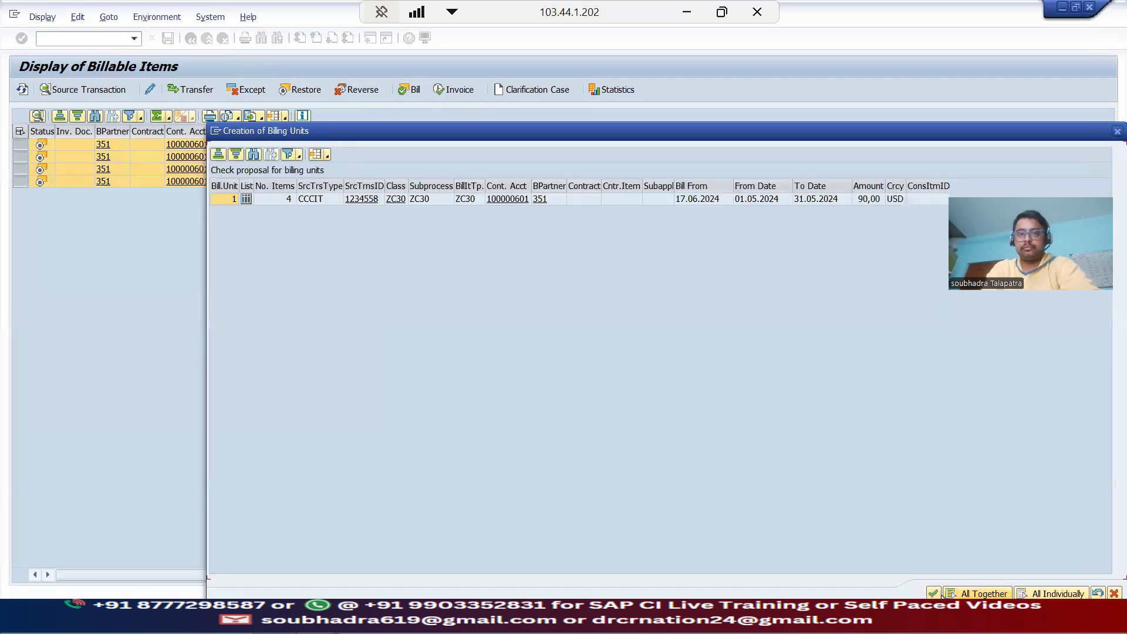
left_click(934, 594)
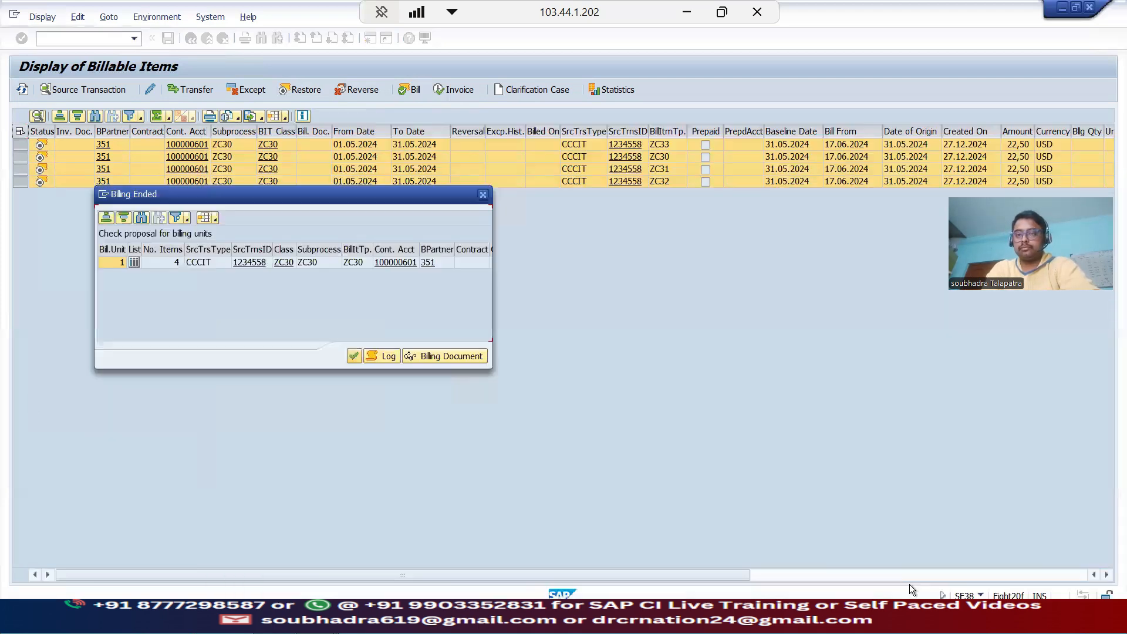
left_click(470, 355)
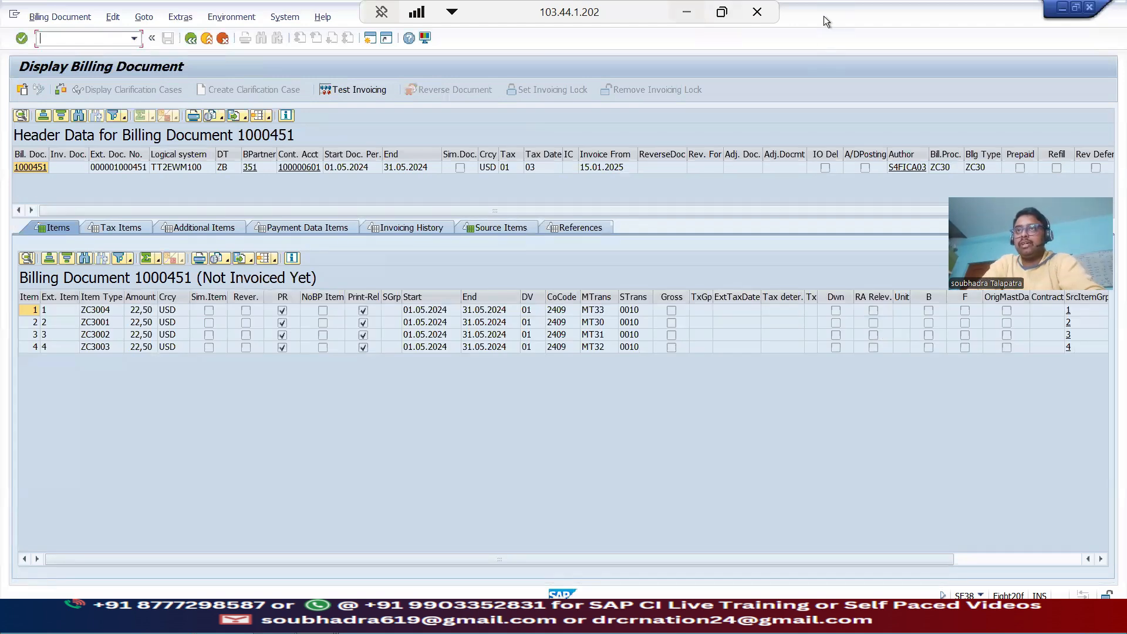
Switch to the CI Demo.xlsx workbook and review the invoicing cycle's system-date baseline, its 14th to 31st rule and the matching invoicing date
left_click(687, 12)
left_click(186, 253)
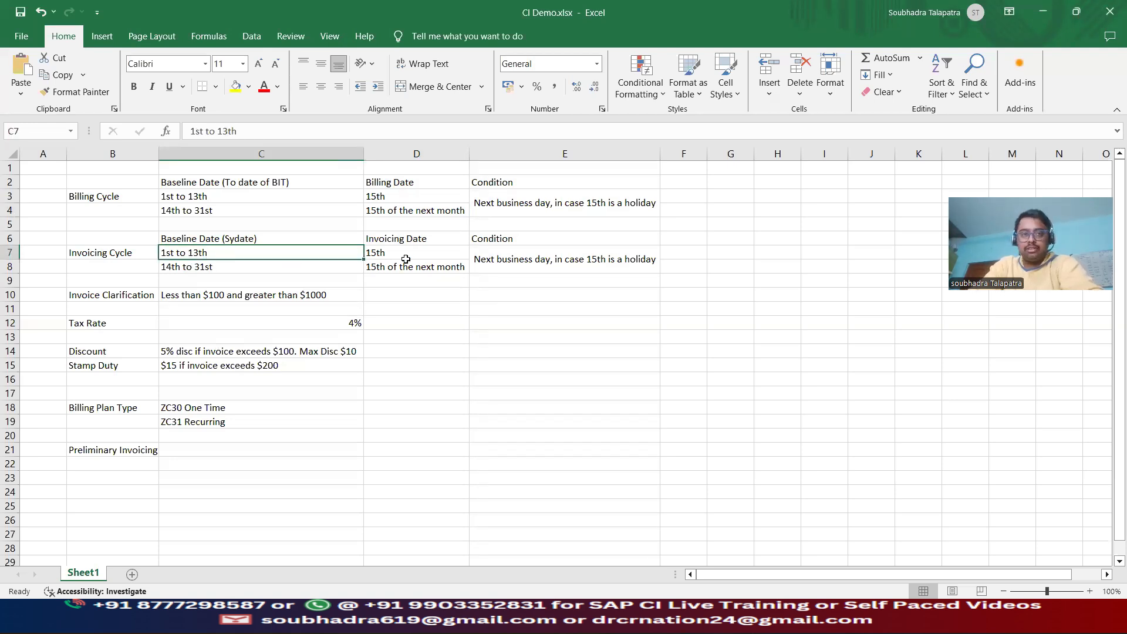
left_click(197, 267)
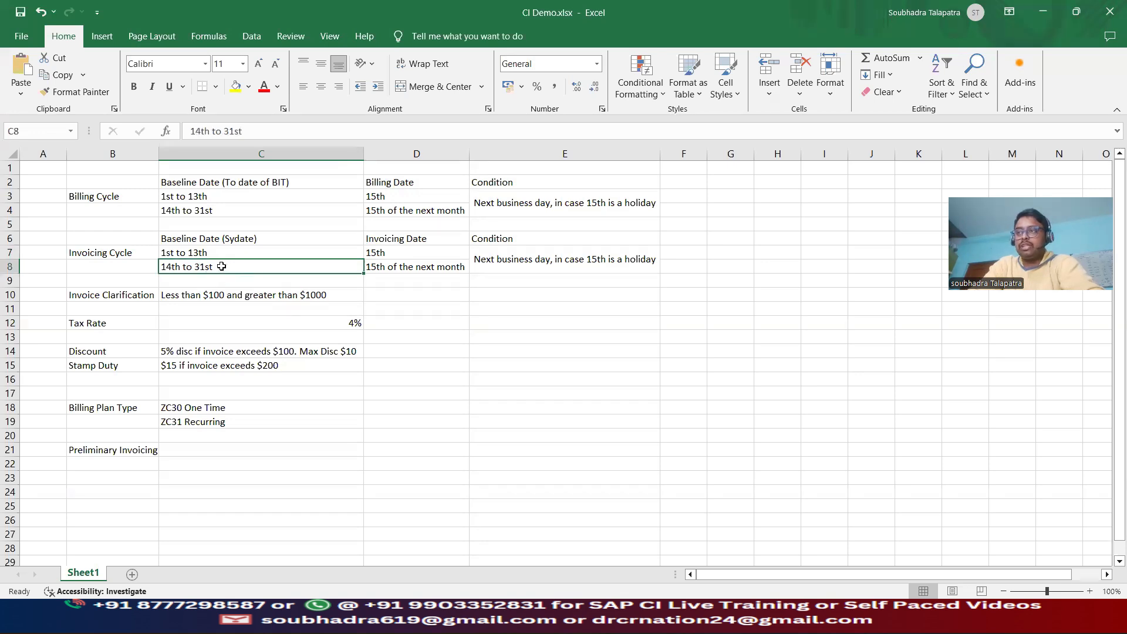
left_click(437, 269)
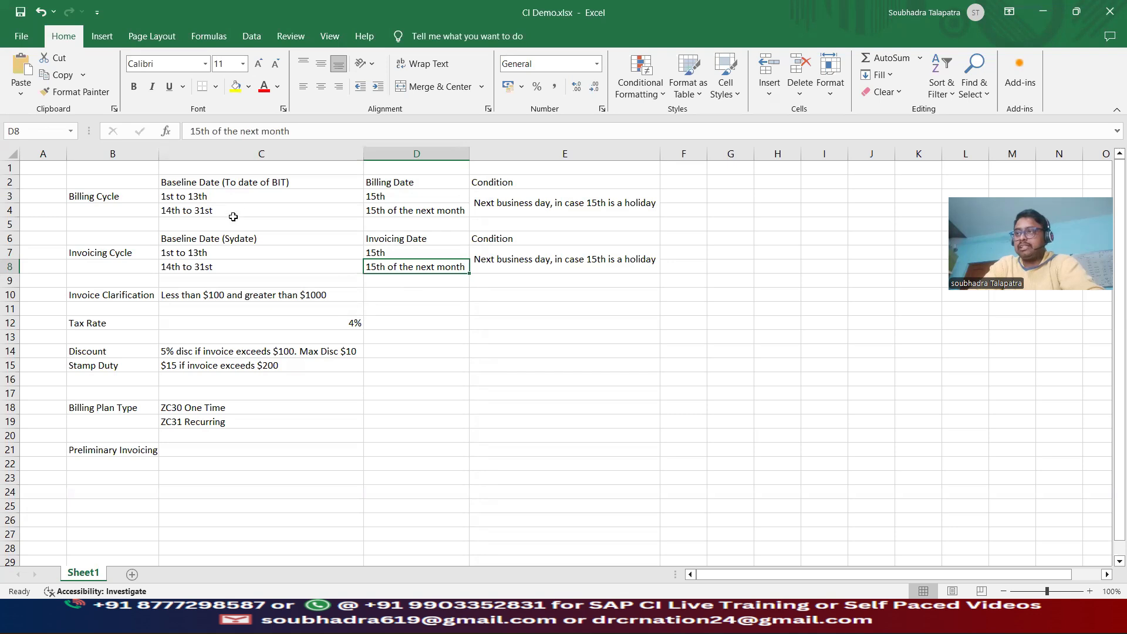
left_click(223, 241)
double_click(257, 131)
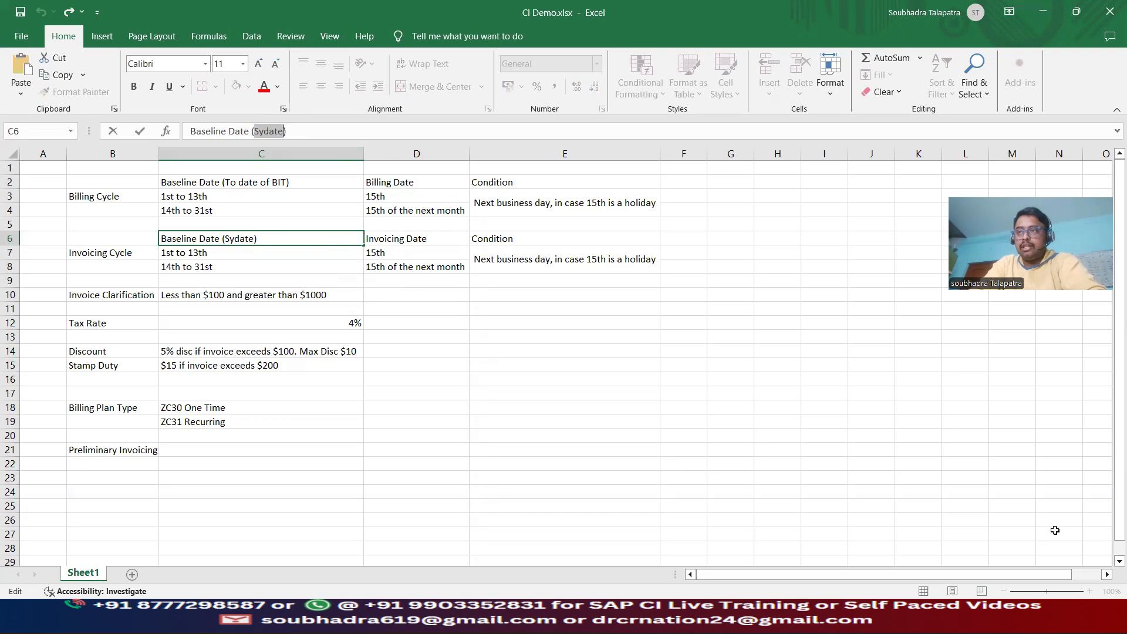
left_click(973, 461)
left_click(206, 266)
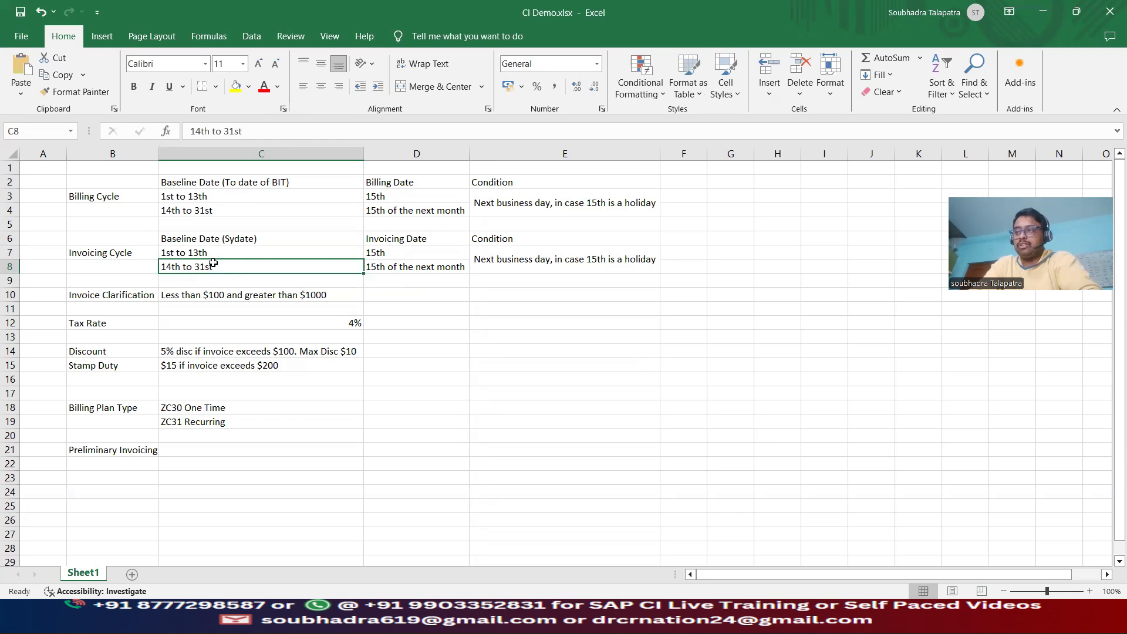
left_click(391, 270)
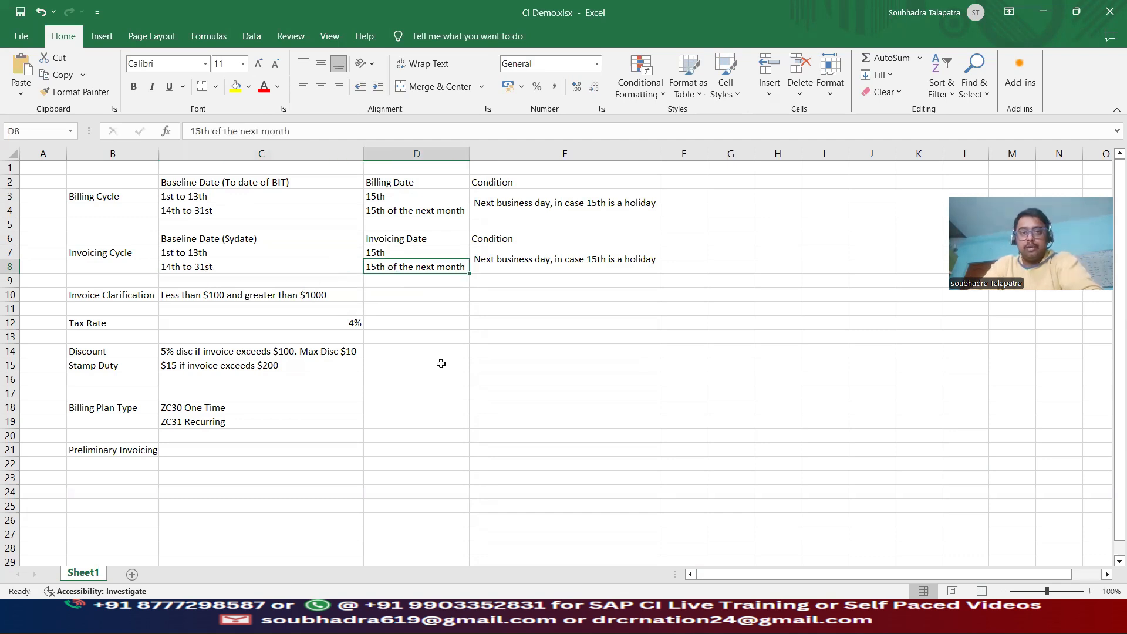
Check which weekday 15 January 2025 falls on in the system calendar
left_click(1086, 615)
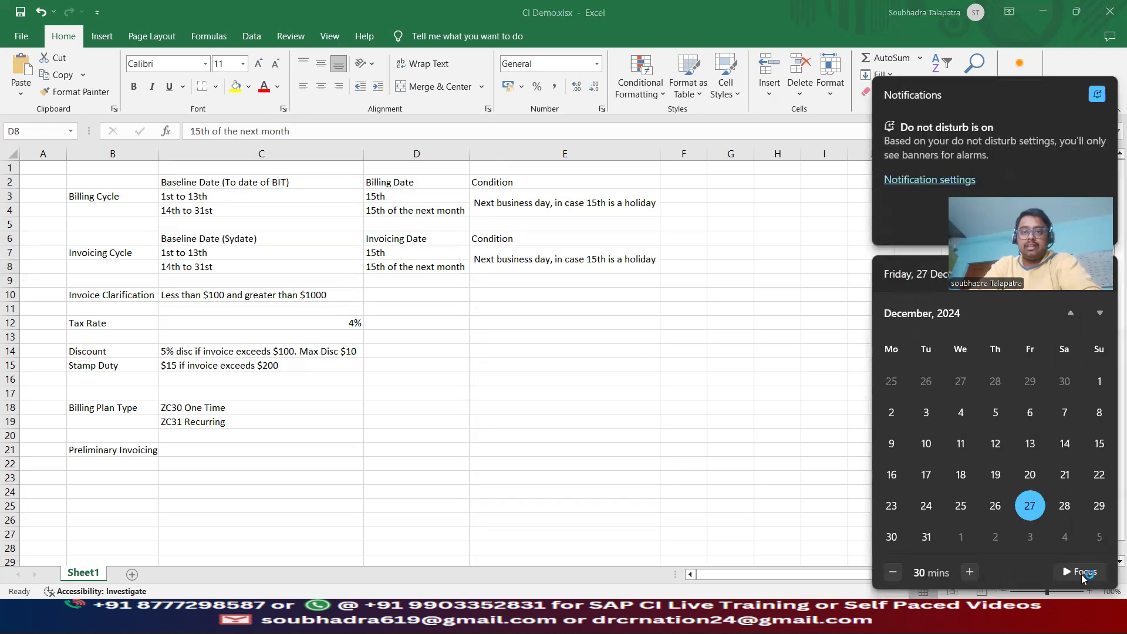
left_click(1100, 312)
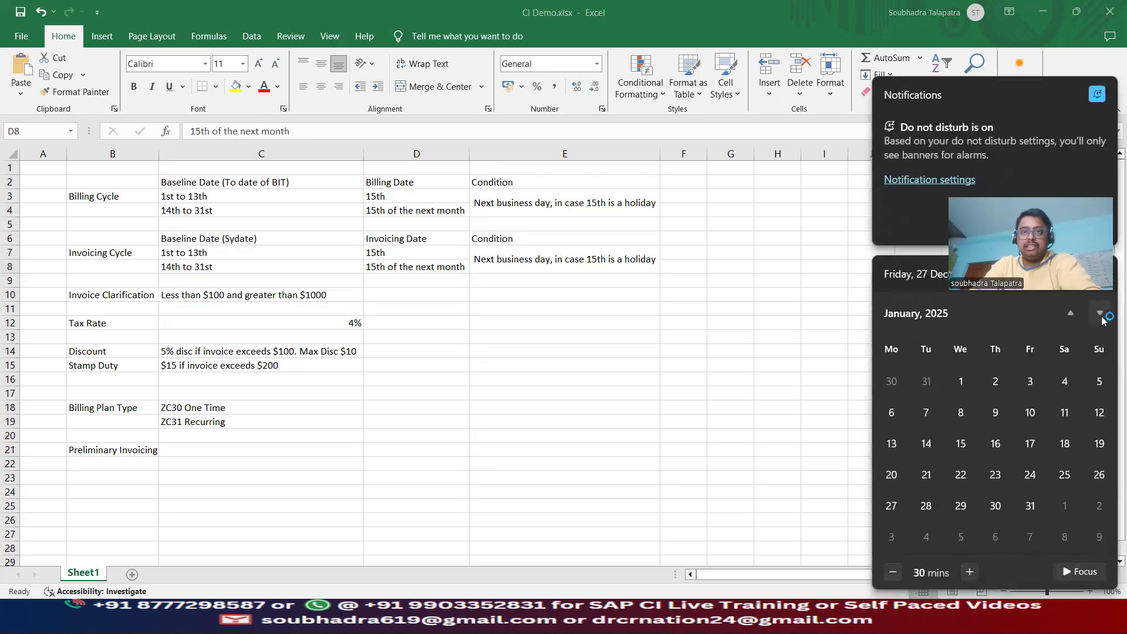
left_click(963, 444)
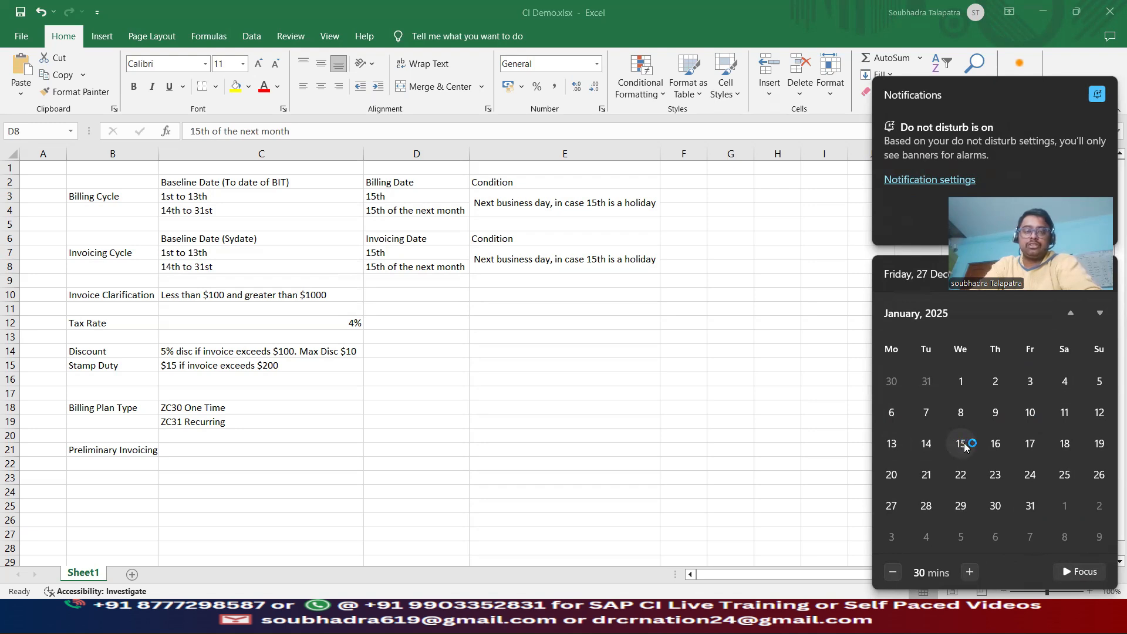
left_click(785, 393)
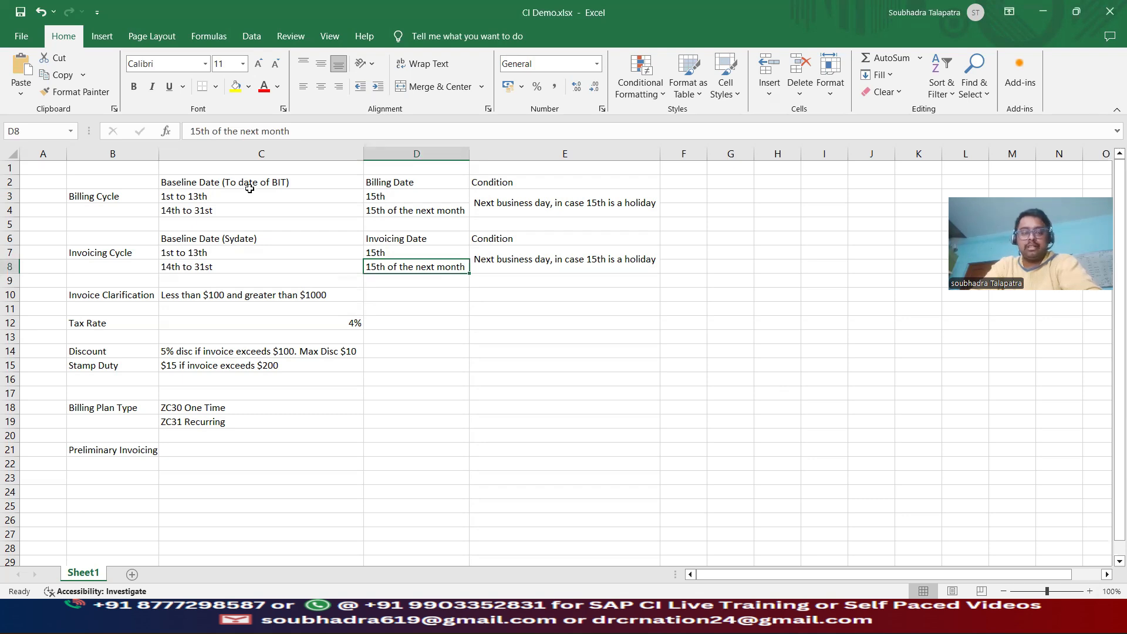
Switch back to SAP, check the billing document's Invoice From date, and total the items' Amount column, widening it to read the sum
left_click(718, 618)
left_click(605, 163)
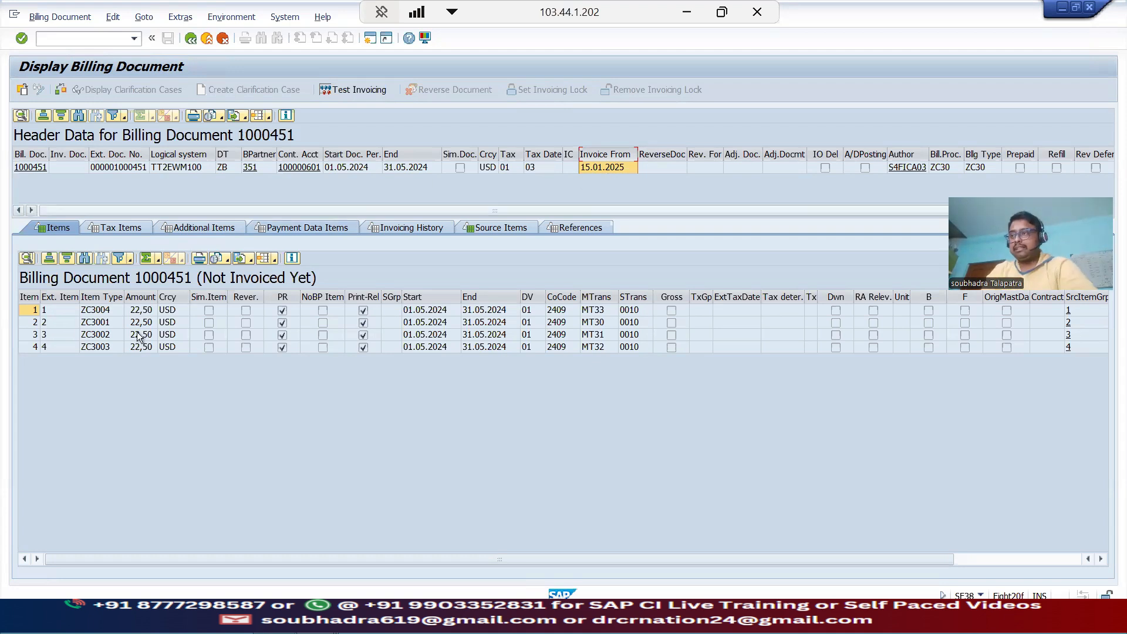
left_click(140, 297)
left_click(147, 260)
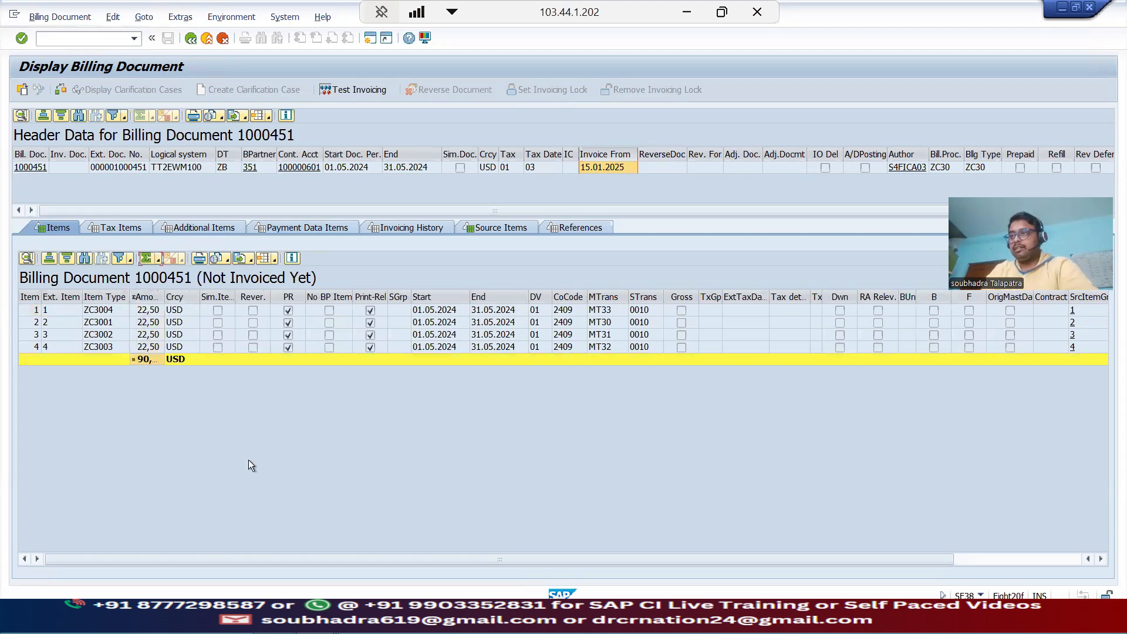
left_click_drag(167, 295, 187, 295)
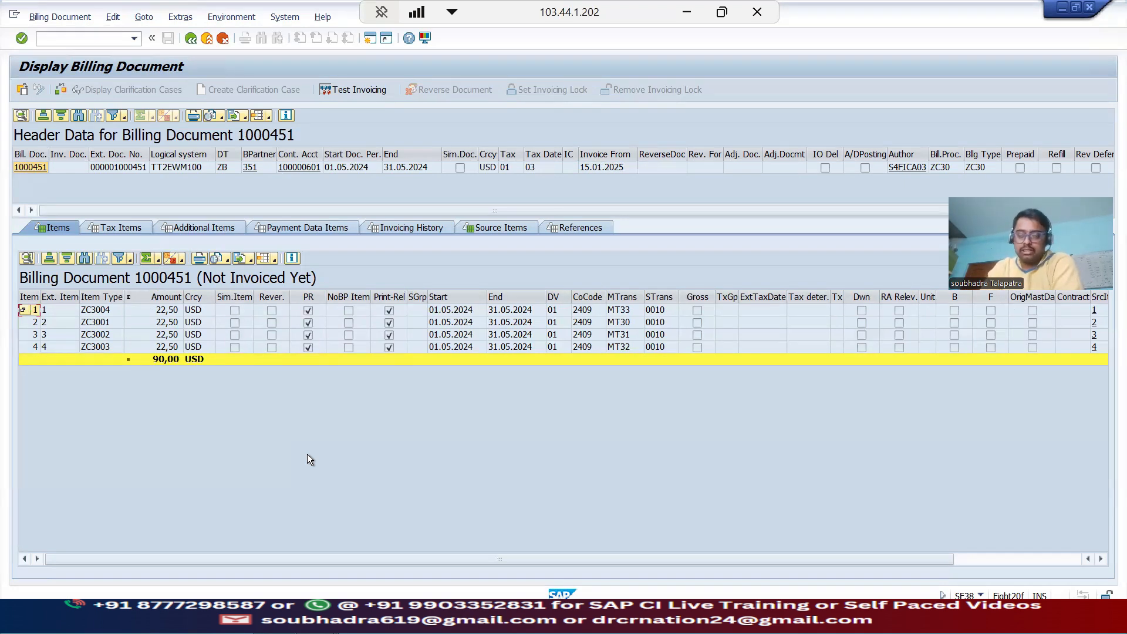
left_click(154, 296)
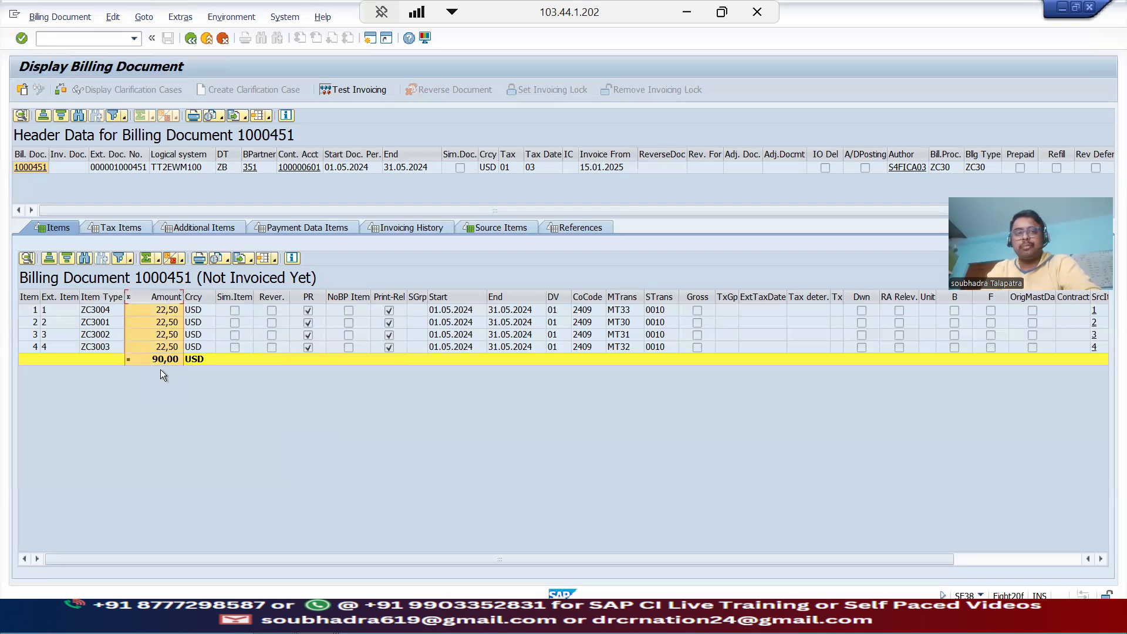
Switch to the CI Demo.xlsx workbook and review the tax rate and the invoice clarification limits
key("alt+Tab")
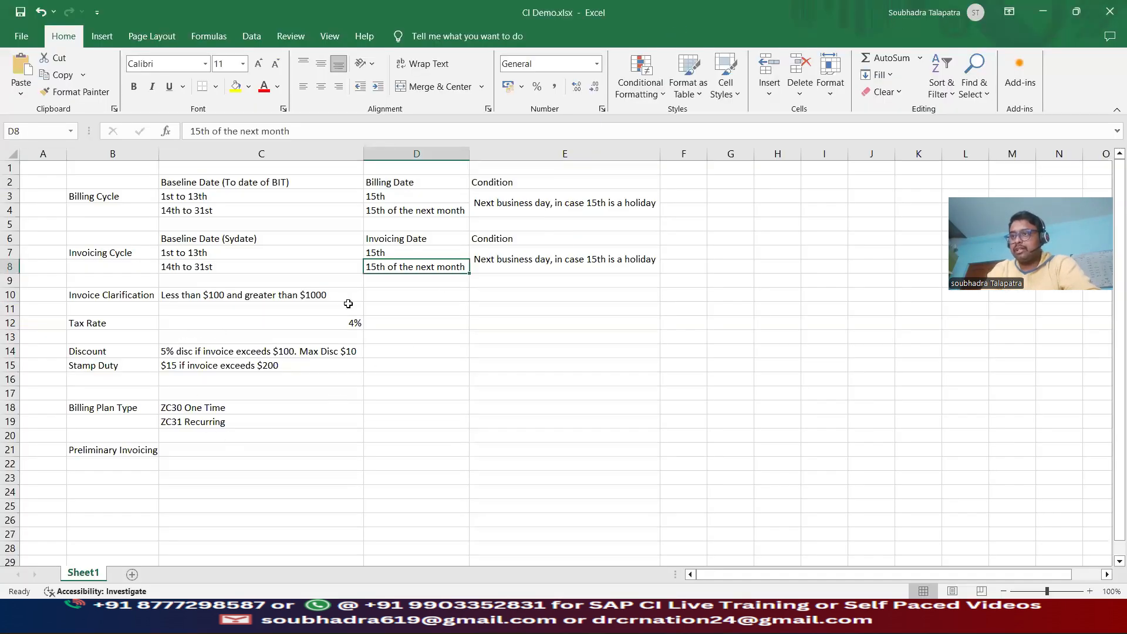
left_click(344, 330)
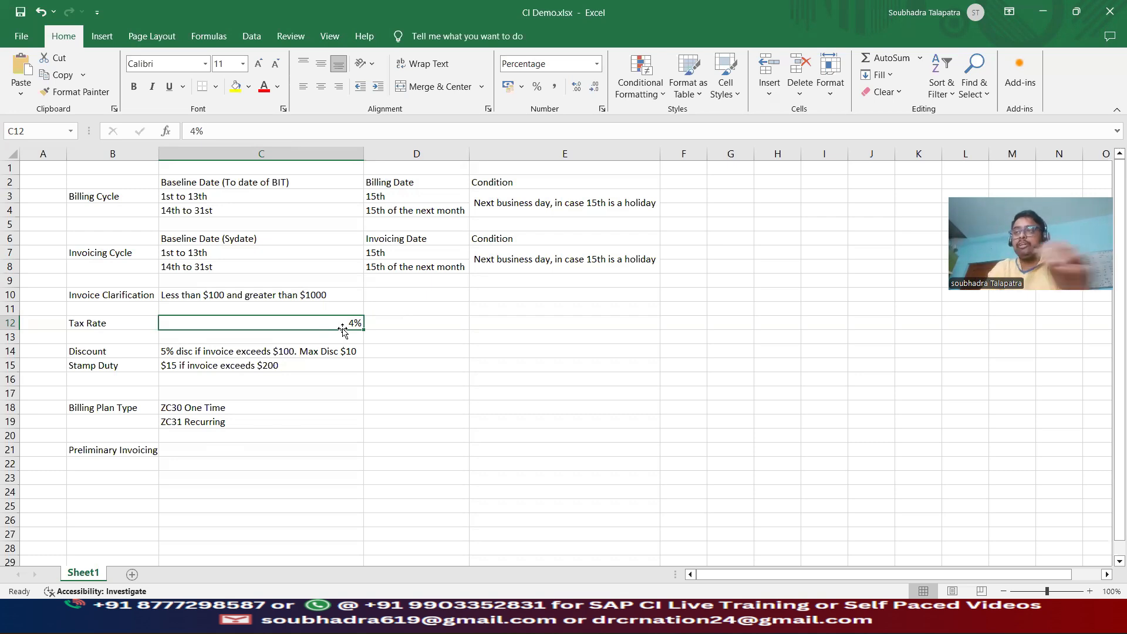
left_click(266, 294)
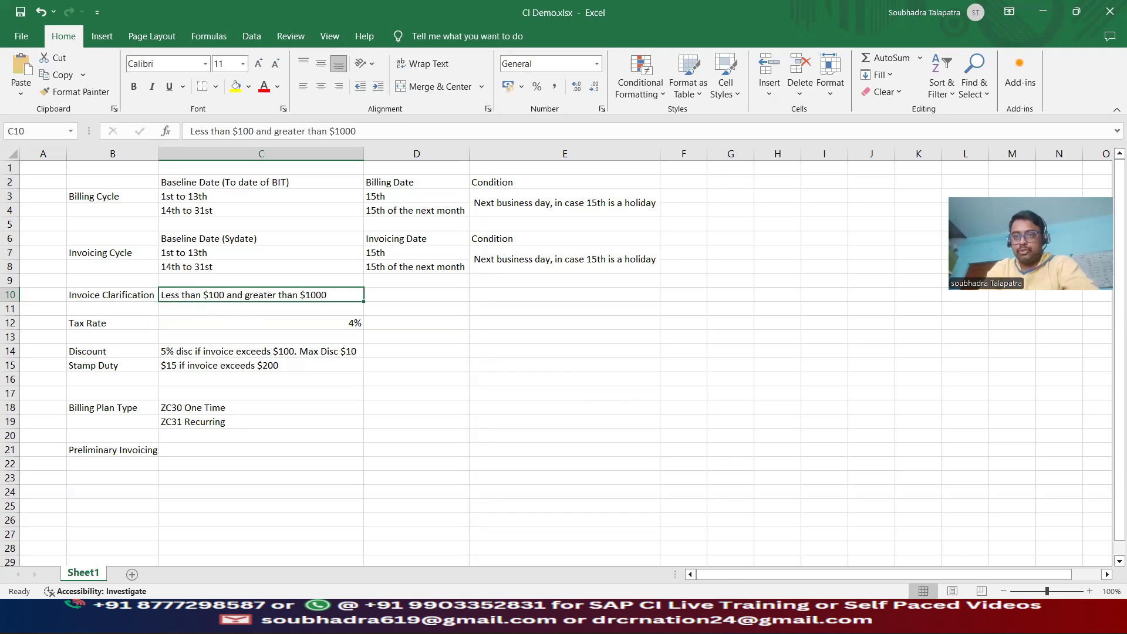
Switch back to SAP, recheck the billing document's Invoice From date, and return to the billable items list, closing the billing summary
left_click(718, 617)
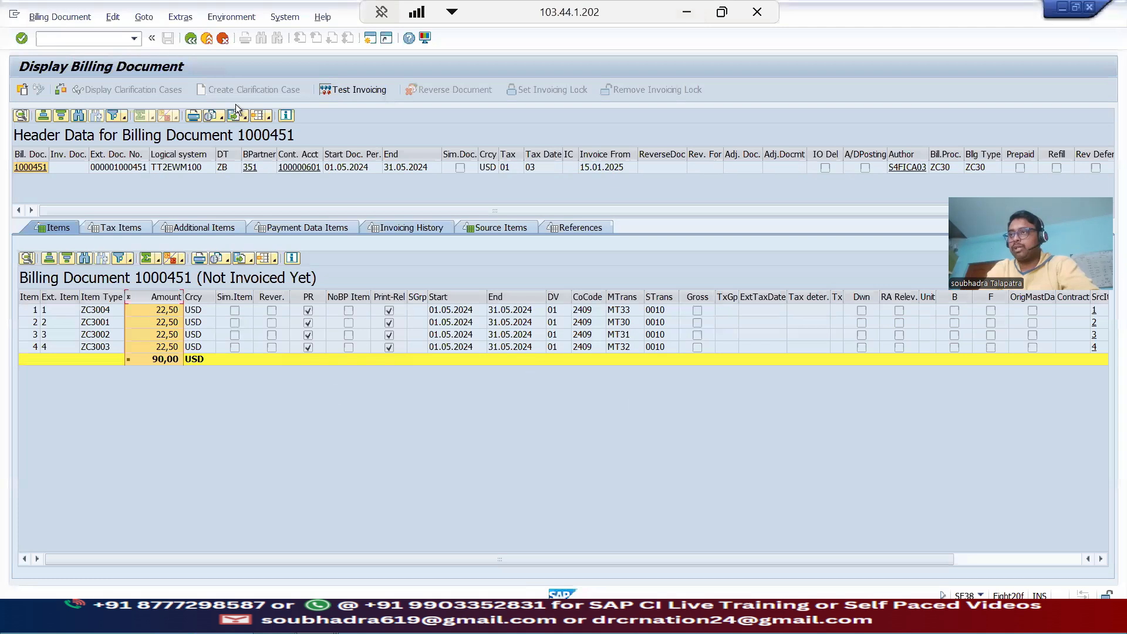
left_click(616, 164)
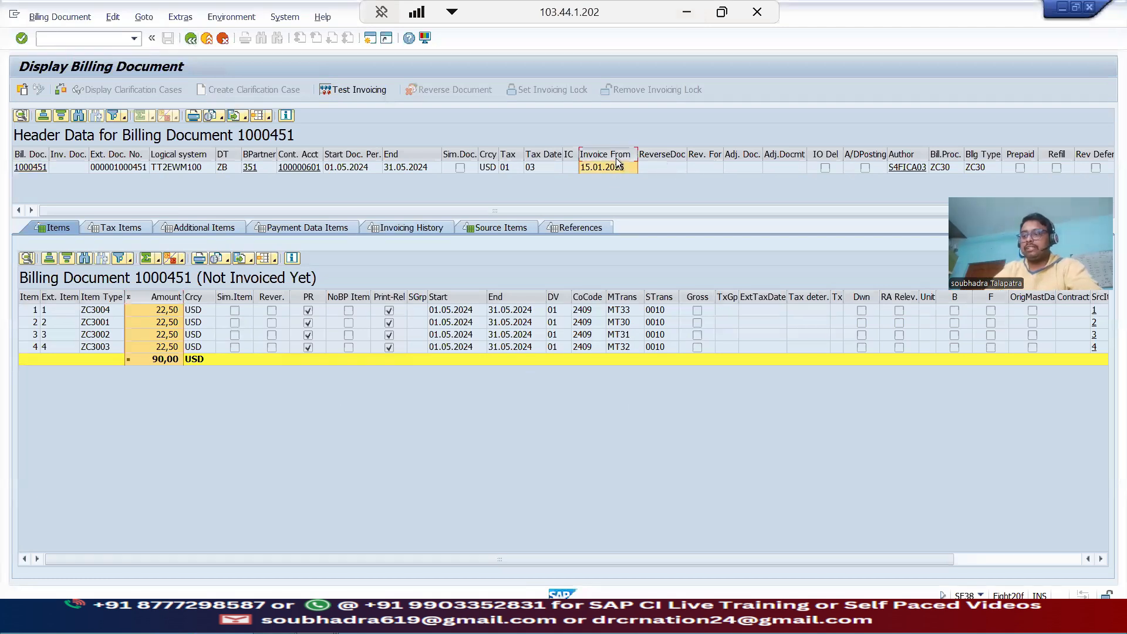
left_click(191, 39)
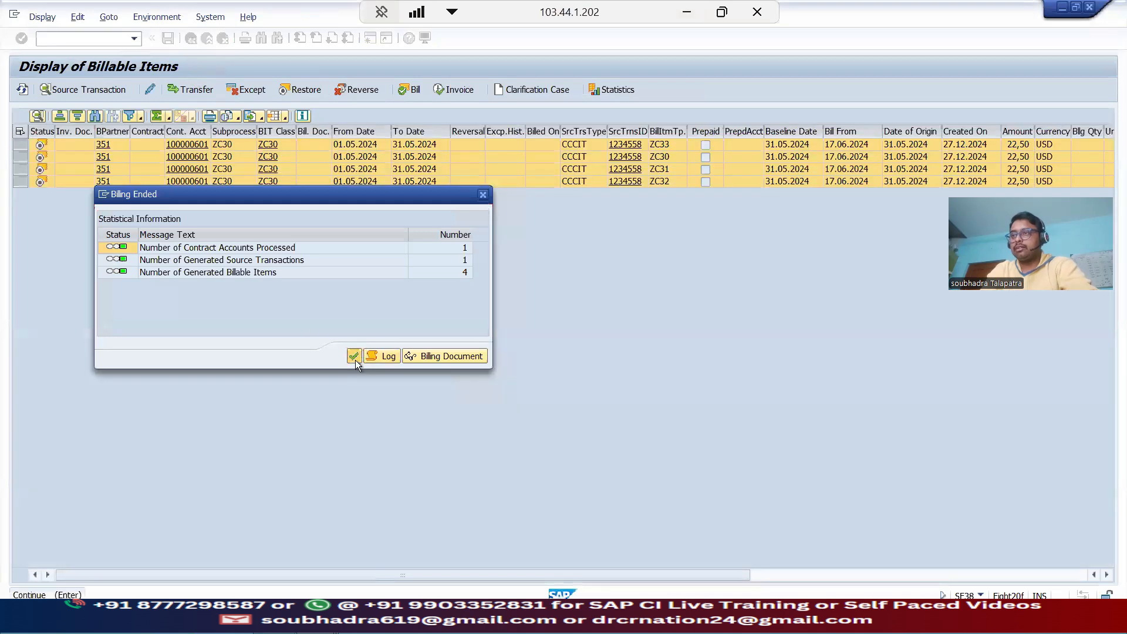
left_click(354, 357)
Start invoicing the selected items with both document date and posting date set to 15.01.2025
left_click(458, 90)
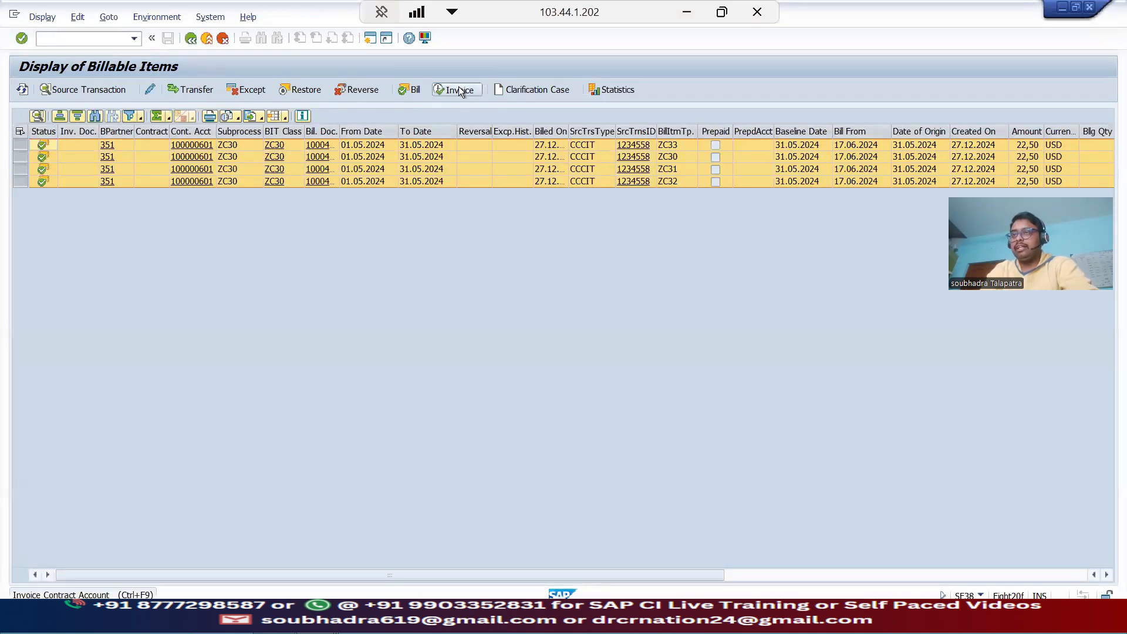
left_click_drag(136, 234, 255, 254)
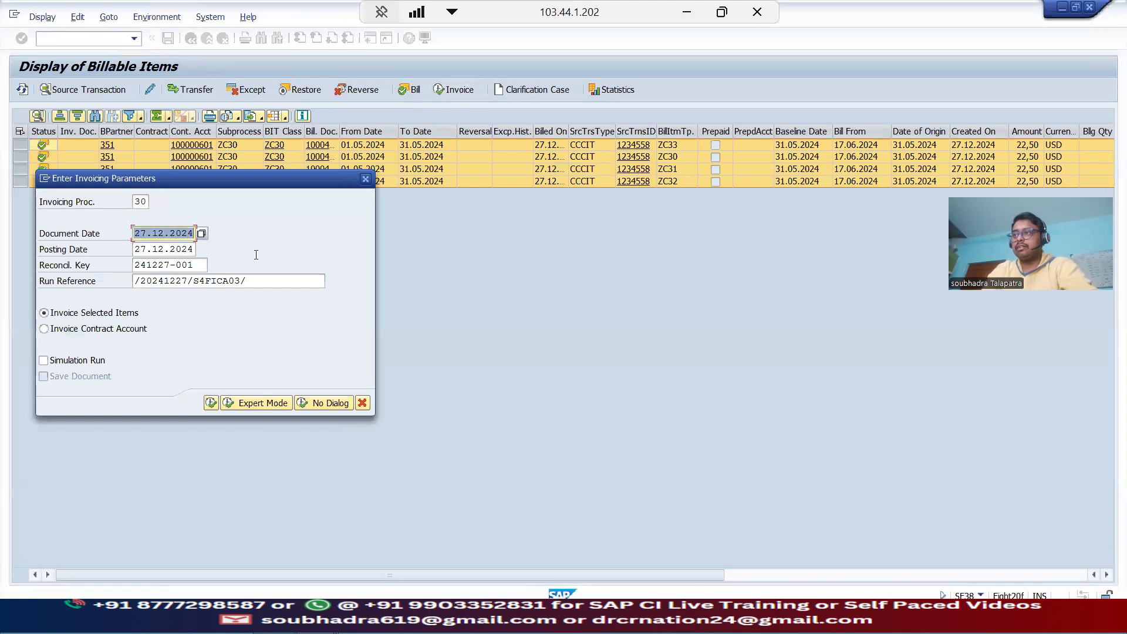
type("15.01.2025")
key("Tab")
type("15.01.2025")
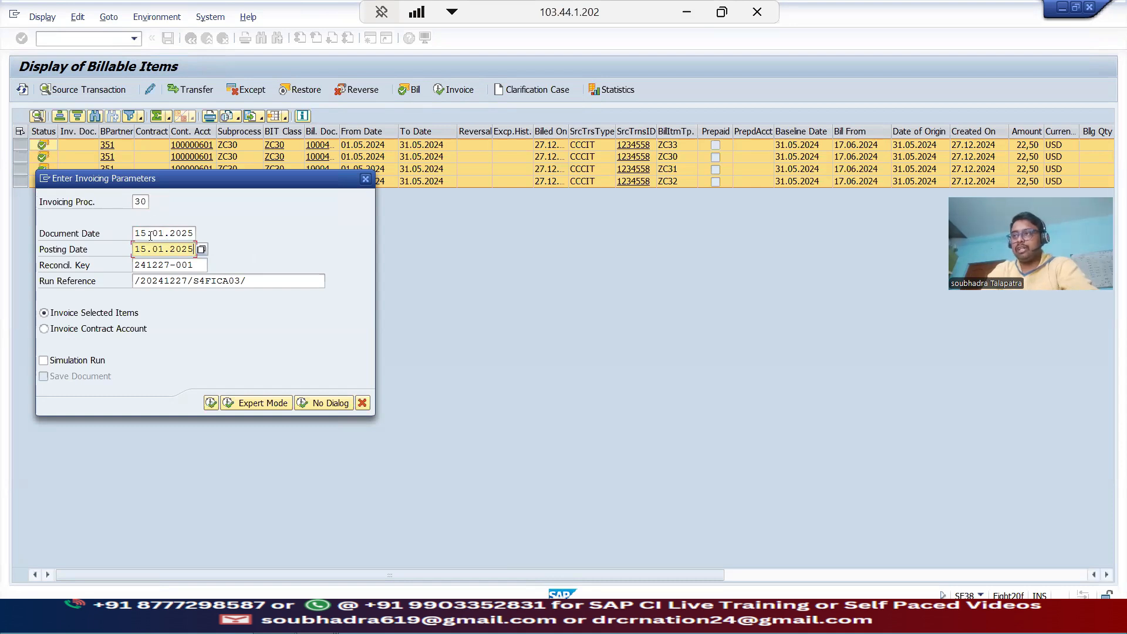
left_click(211, 404)
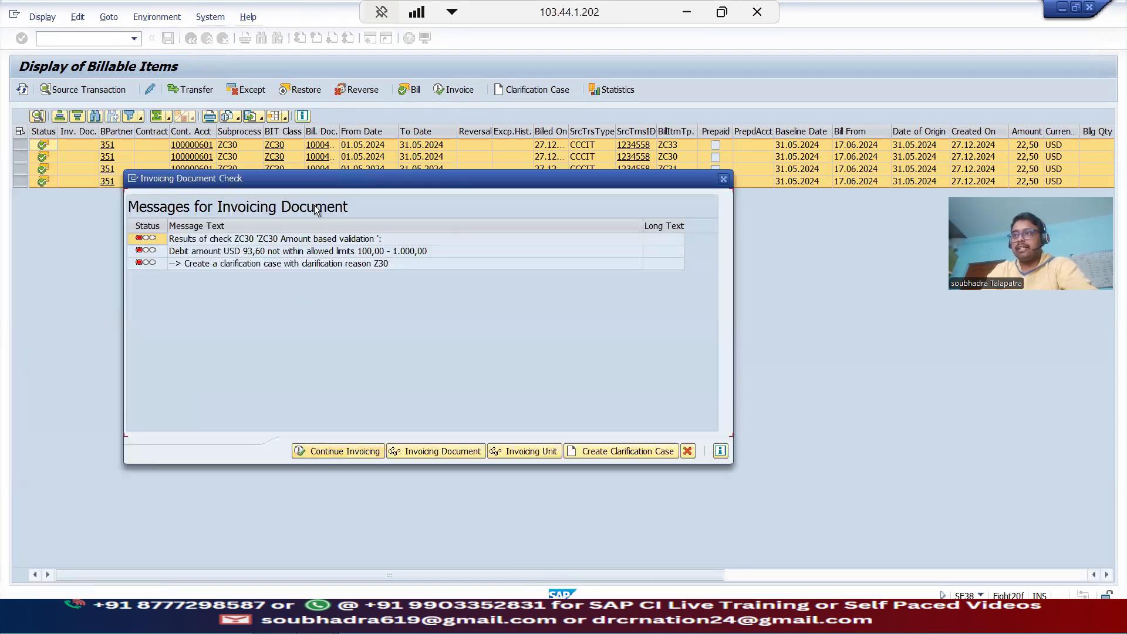
Create a clarification case from the invoicing document check and open its details to examine the amount
left_click_drag(336, 177, 338, 180)
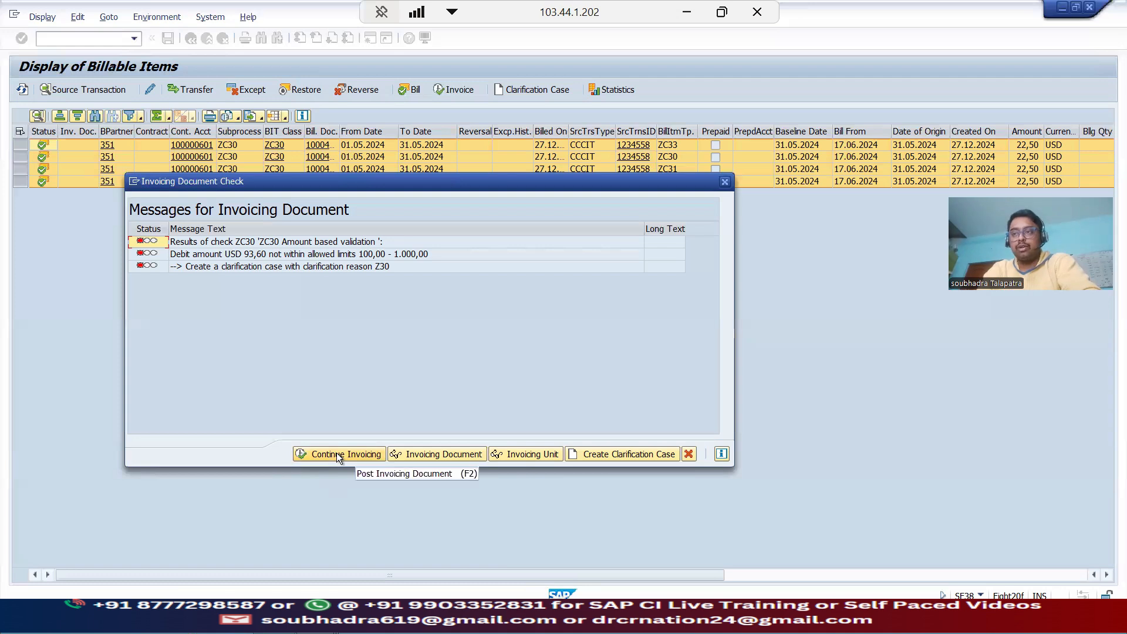
left_click(594, 453)
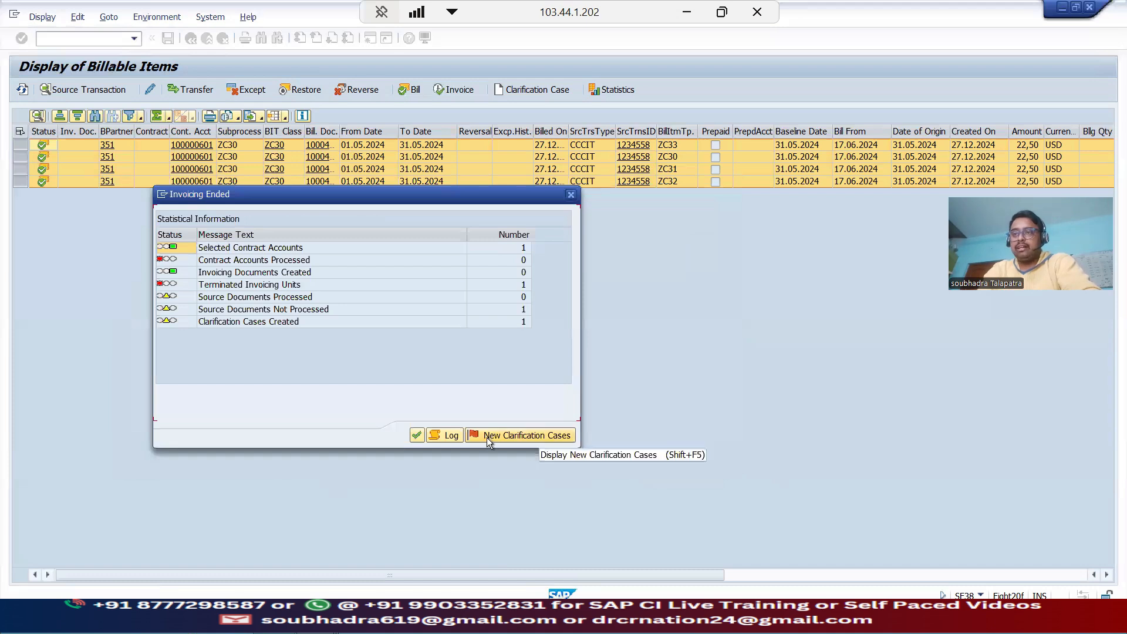
left_click(502, 435)
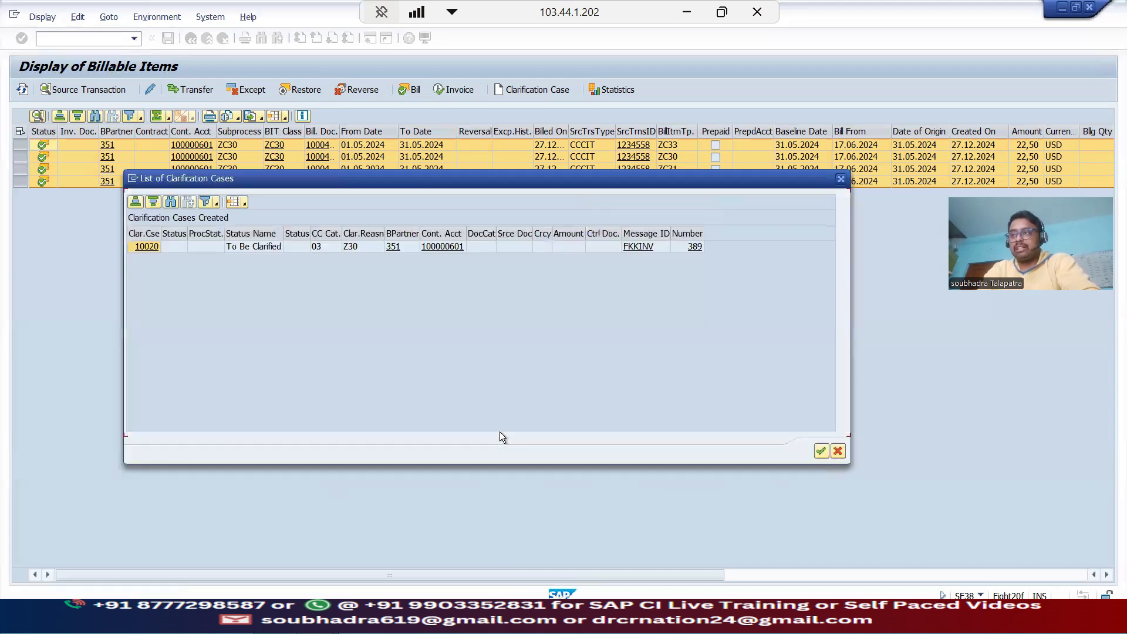
left_click(148, 250)
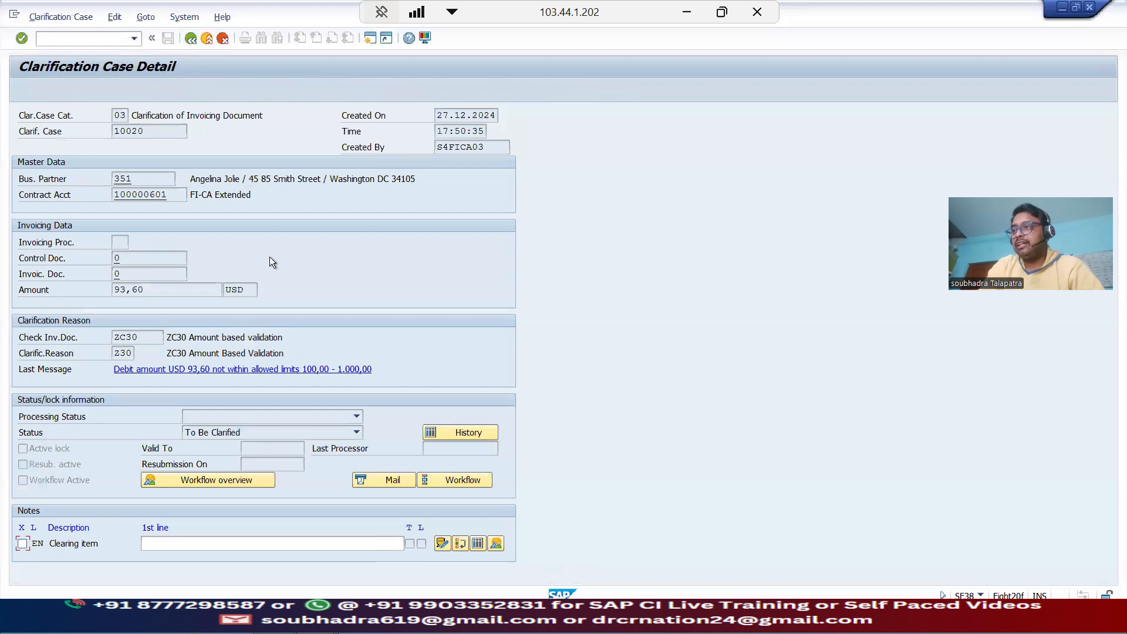
left_click_drag(157, 291, 83, 290)
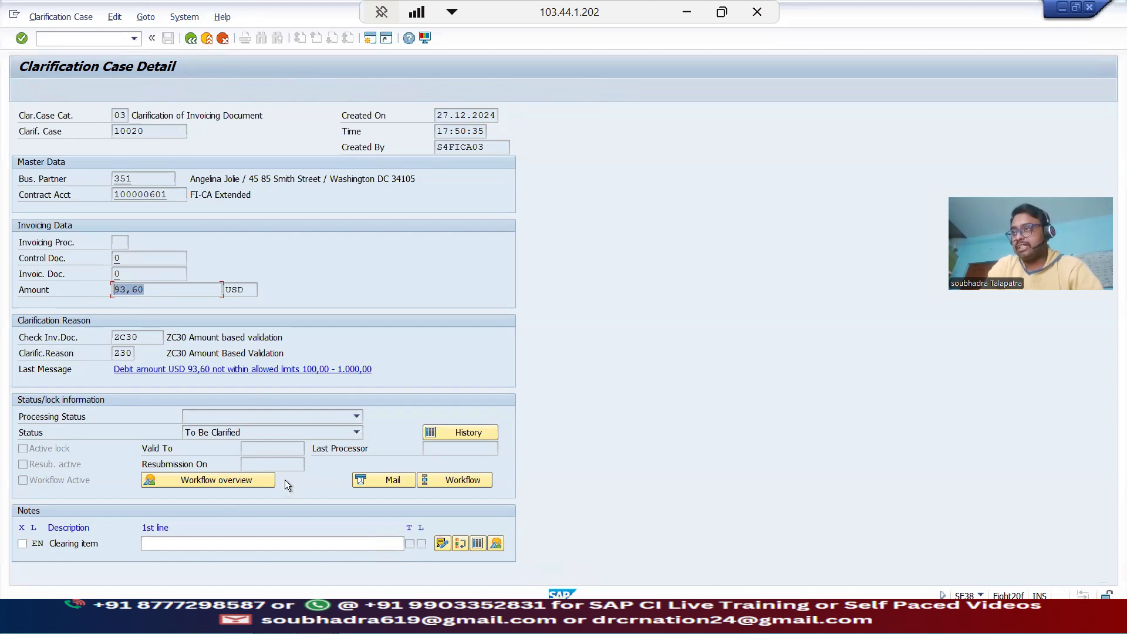
Leave the clarification case details and close the case list and invoicing summary to return to the billable items
left_click(193, 38)
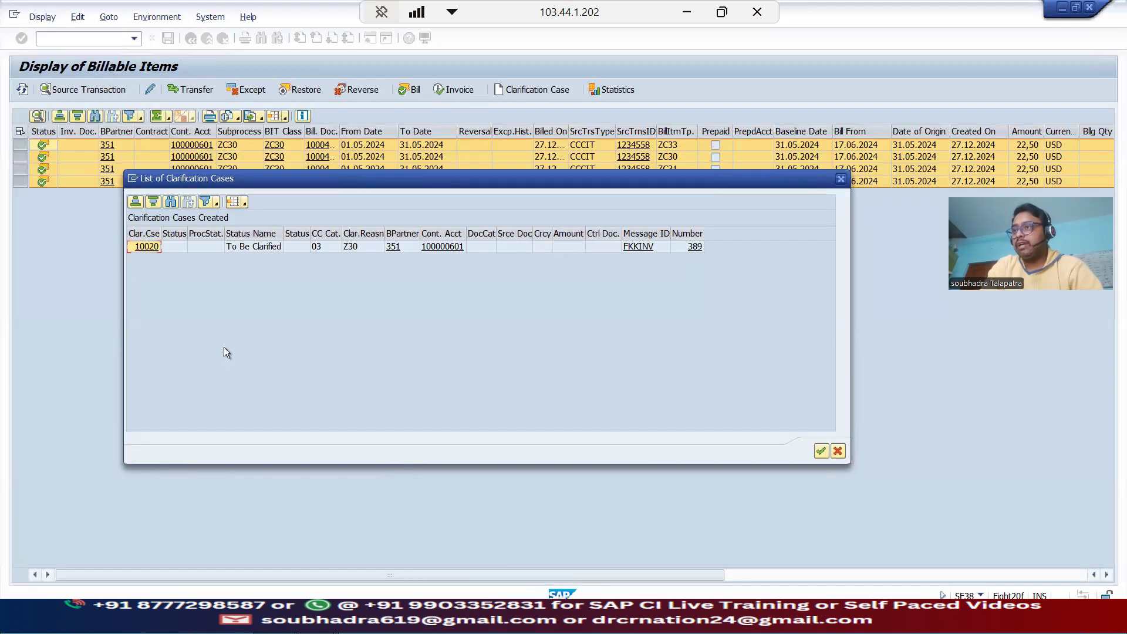
left_click(821, 451)
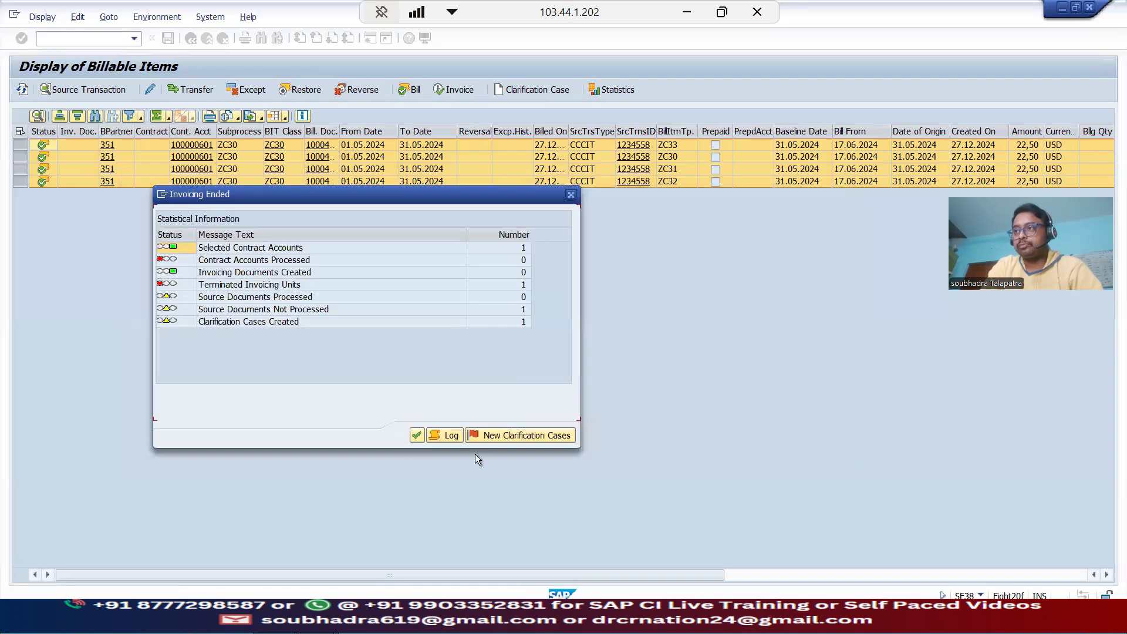
left_click(418, 436)
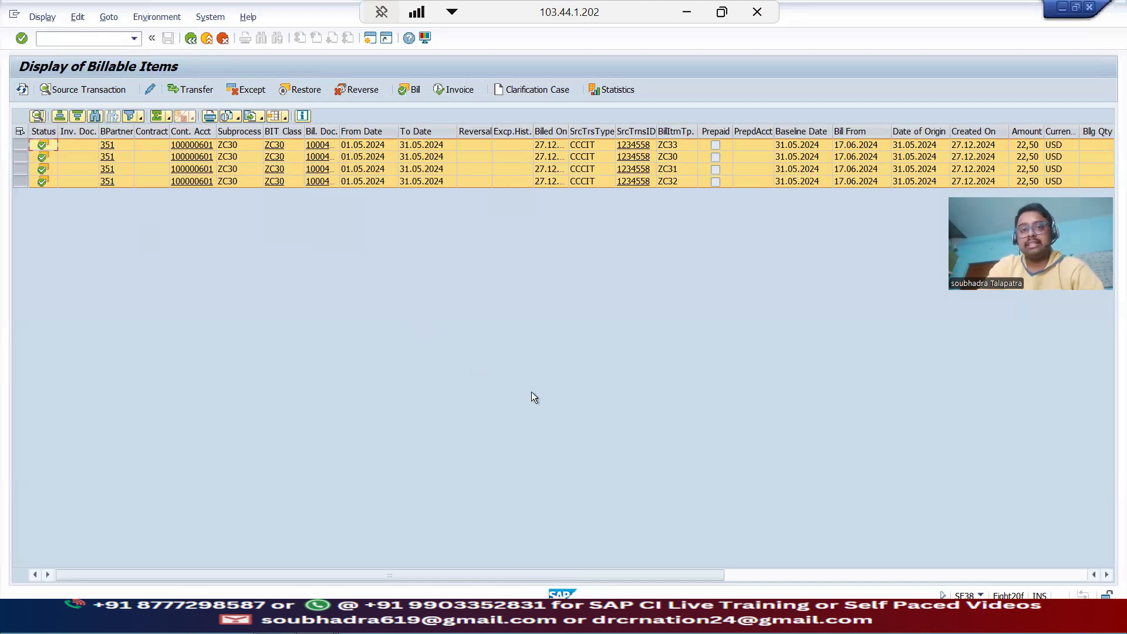
Start a new SAP session and open Clarification Processing from the Convergent Invoicing clarification worklist
left_click(88, 37)
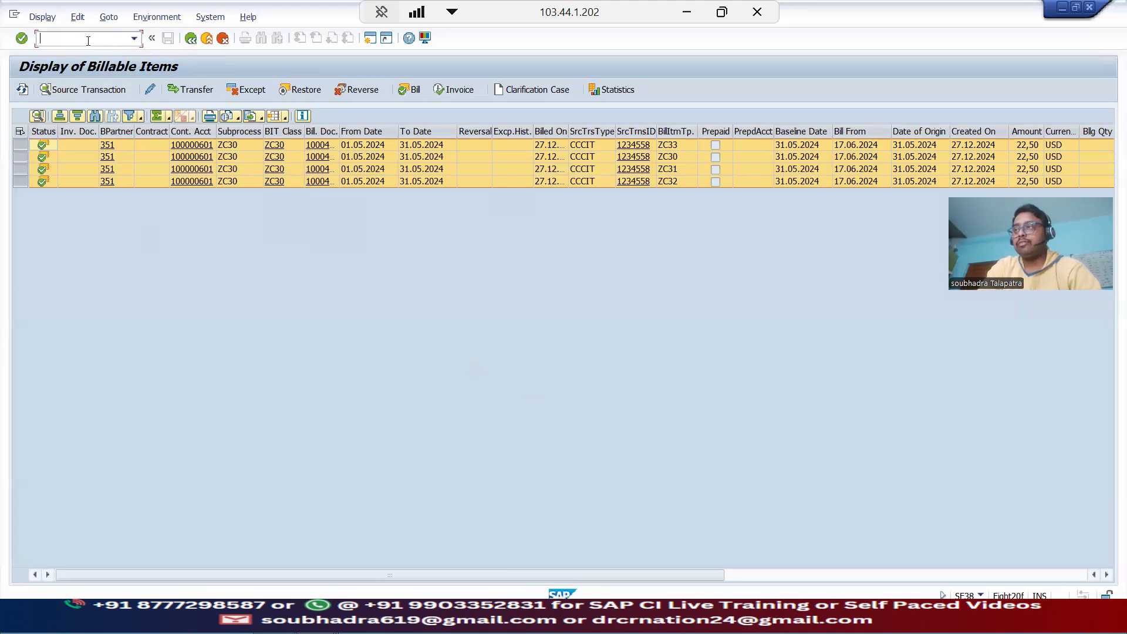
type("/o")
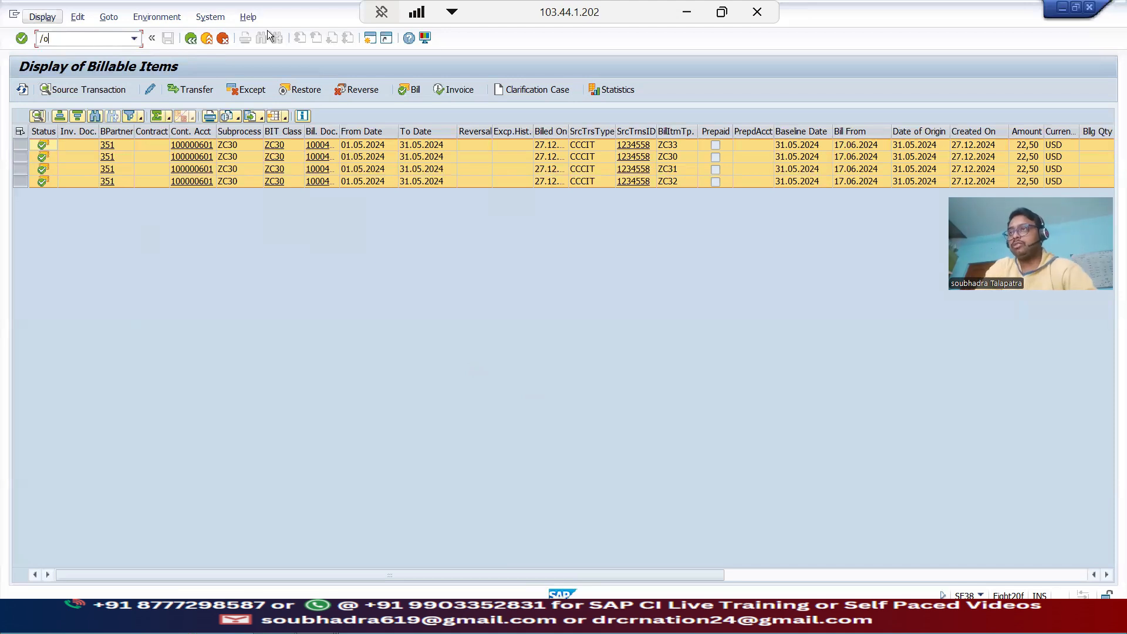
left_click(368, 37)
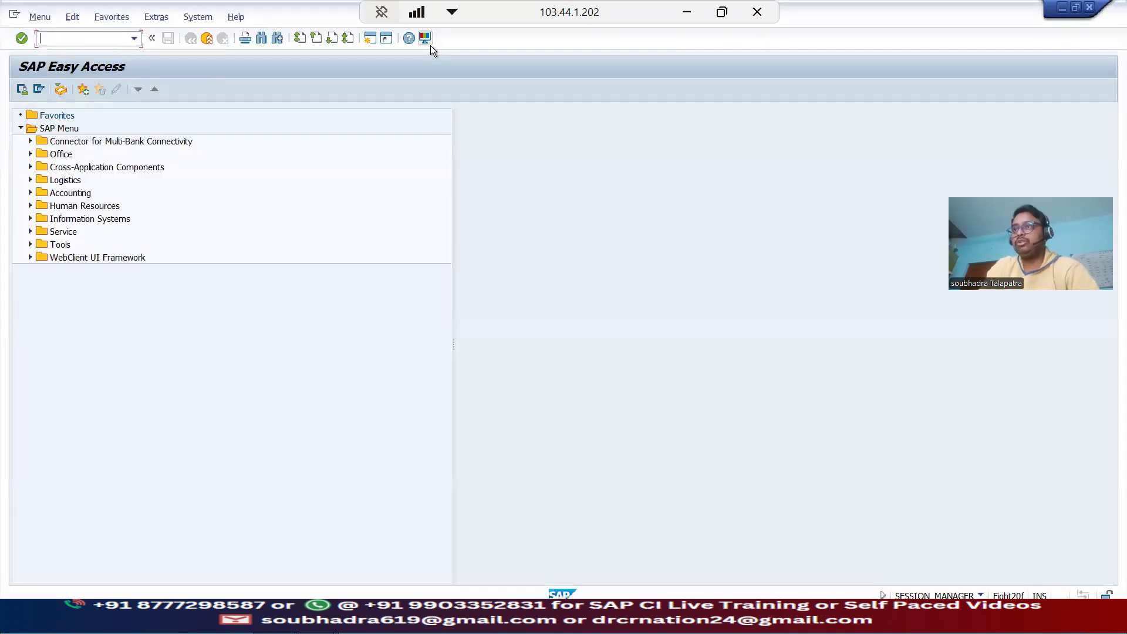
left_click(32, 193)
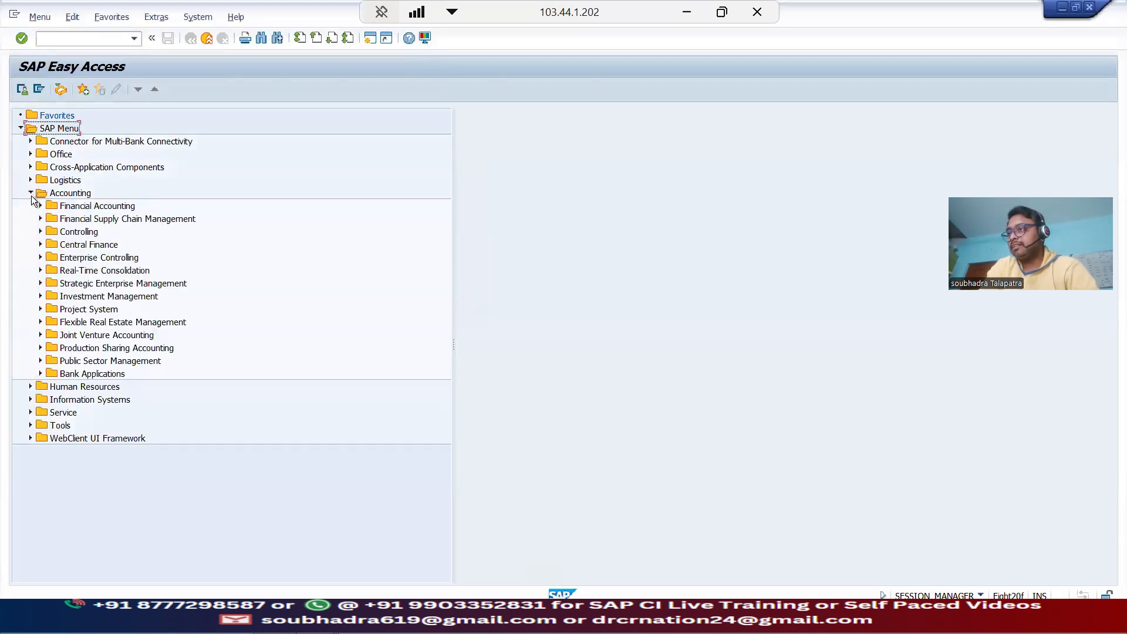
left_click(40, 205)
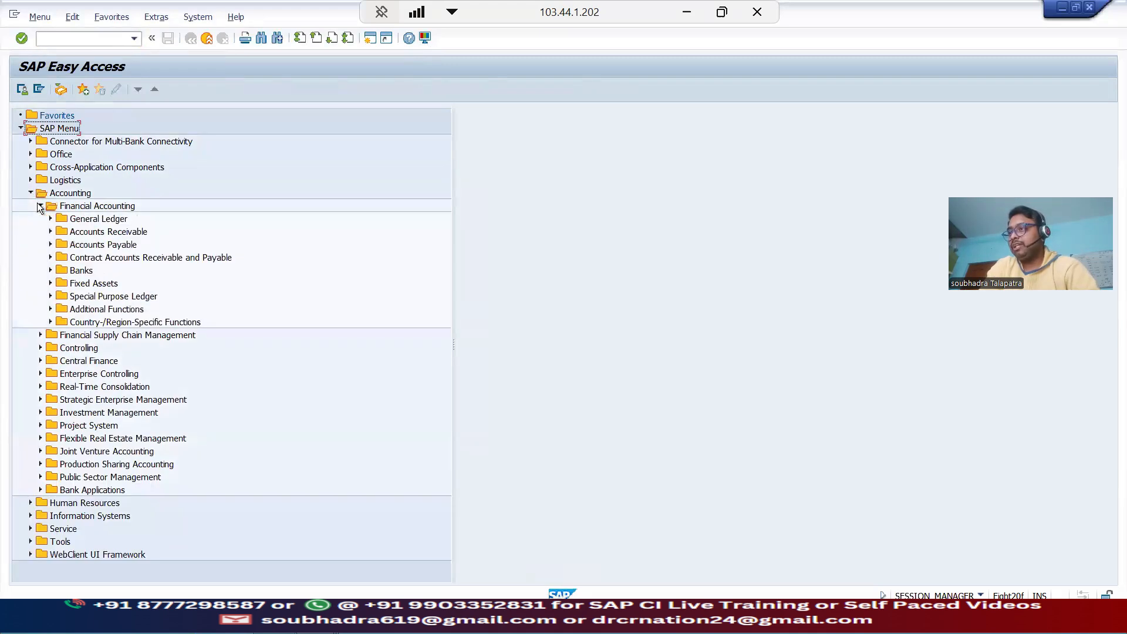
left_click(50, 257)
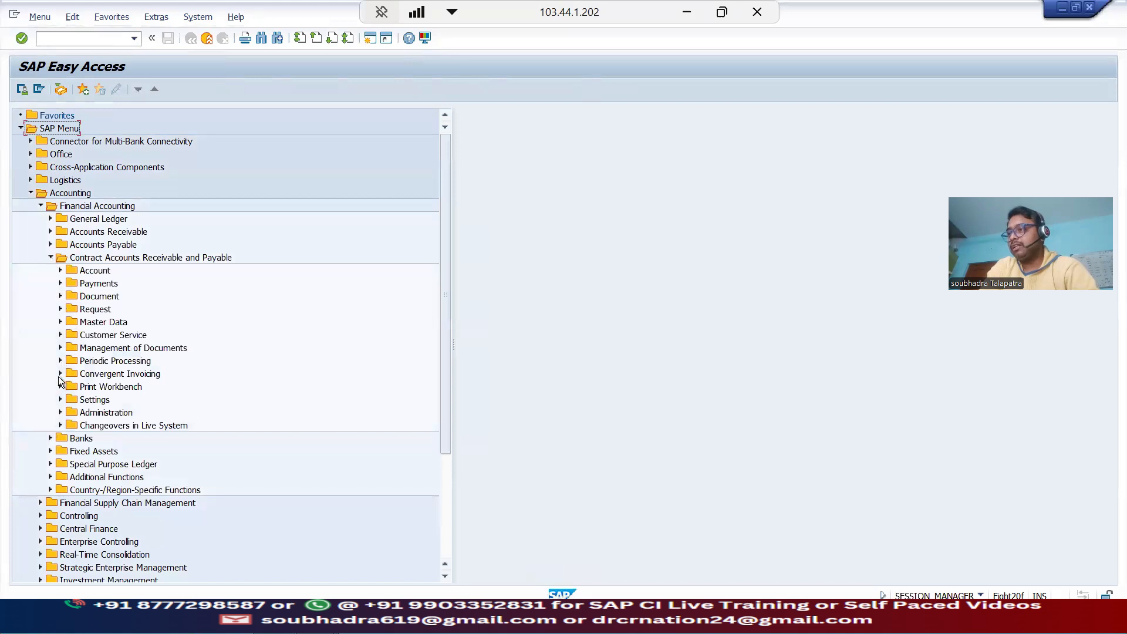
left_click(60, 375)
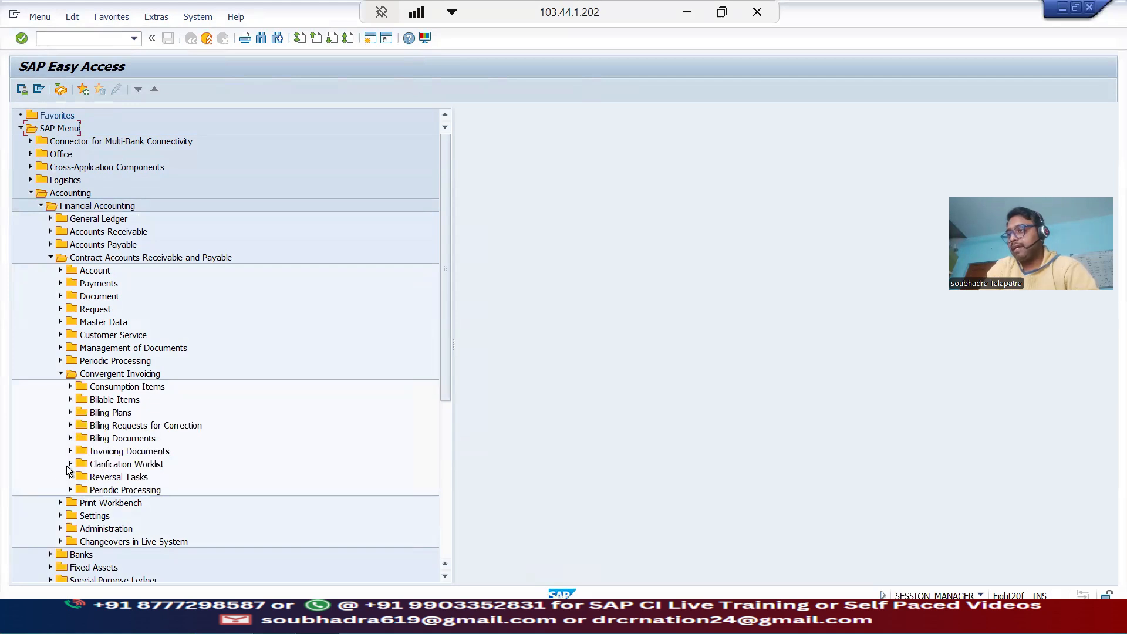
left_click(71, 464)
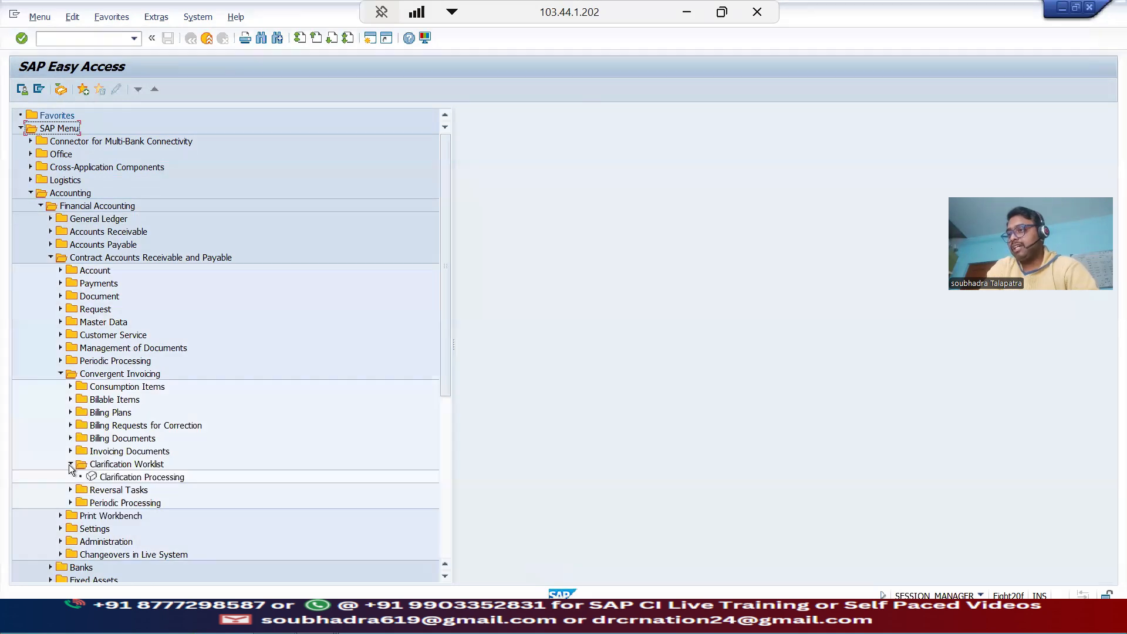
left_click(163, 478)
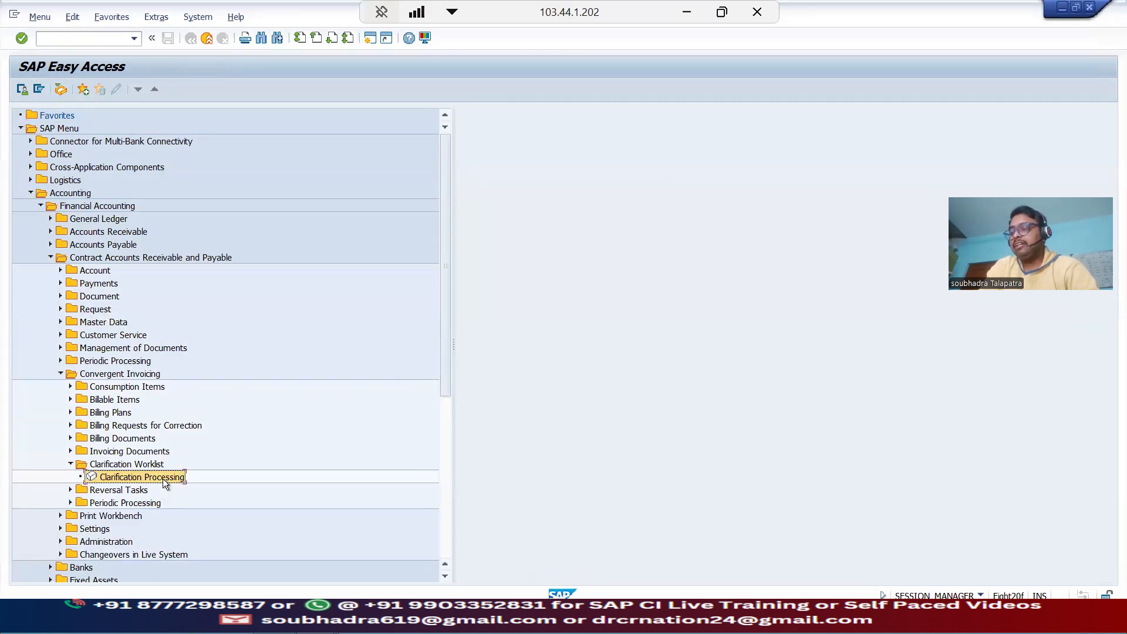
double_click(163, 478)
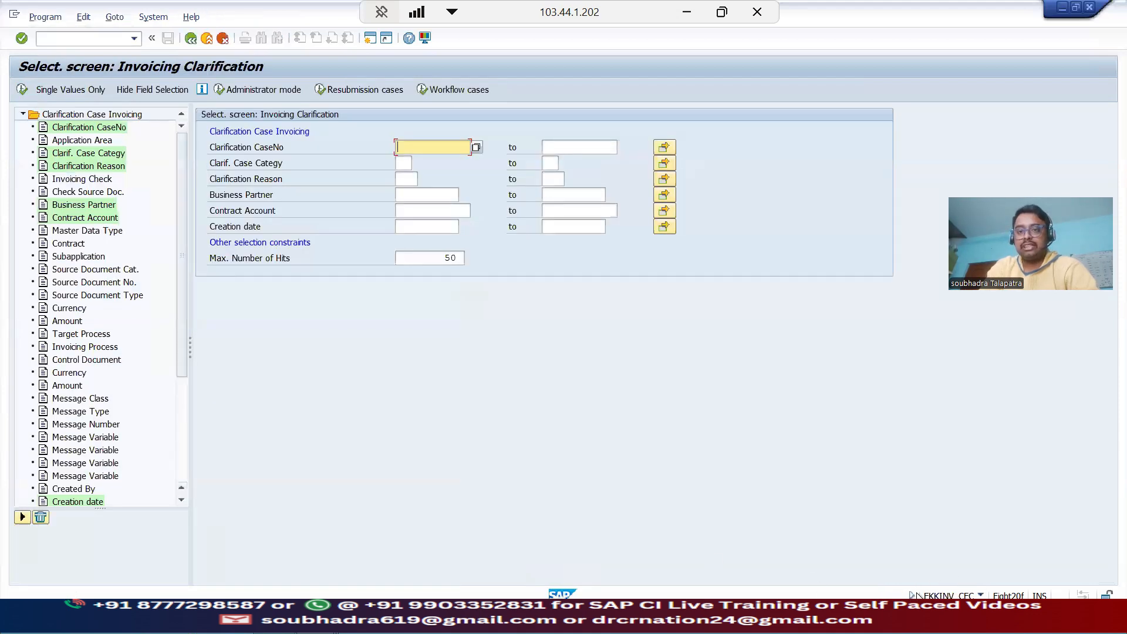
List the invoicing clarification cases for the billable items' contract account and open the listed case for clarification
key("alt+Tab")
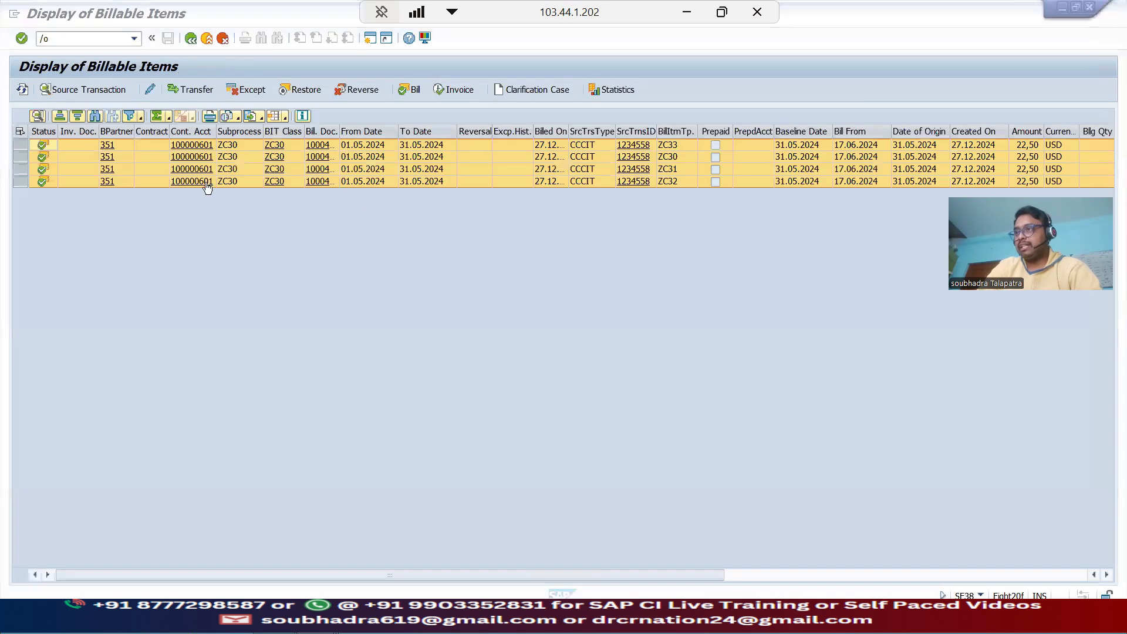
key("alt+Tab")
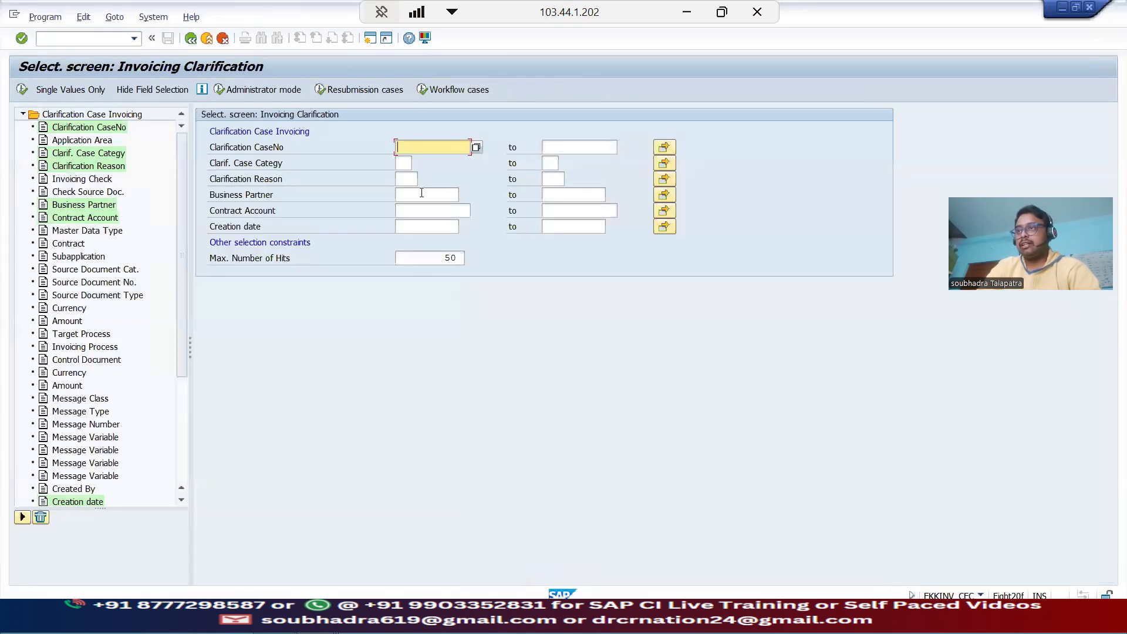
left_click(436, 211)
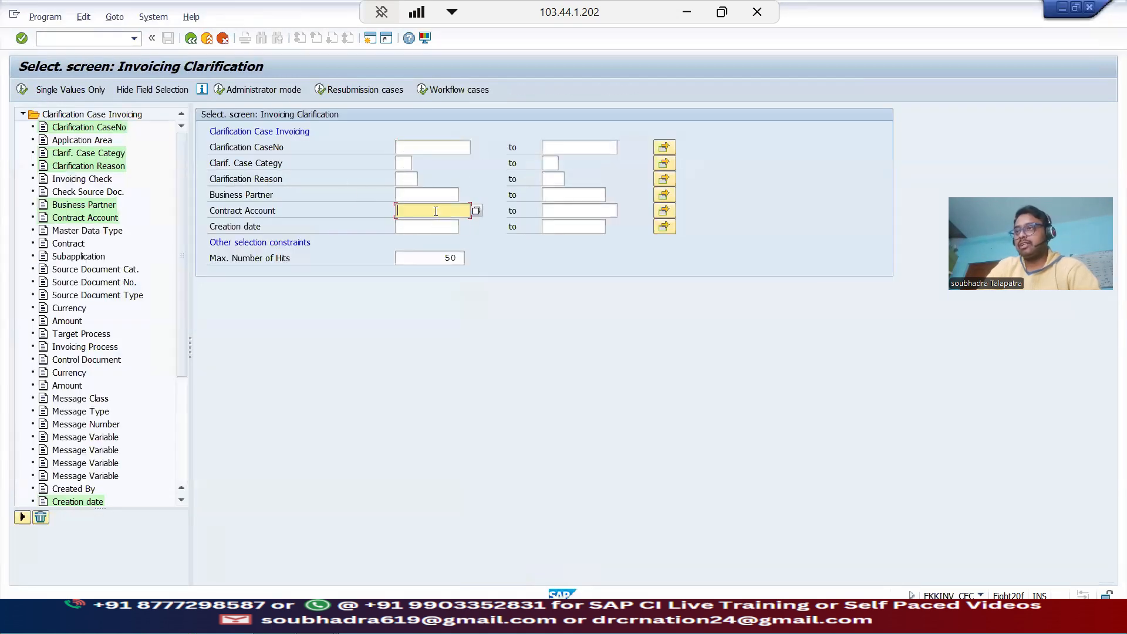
key("alt+Tab")
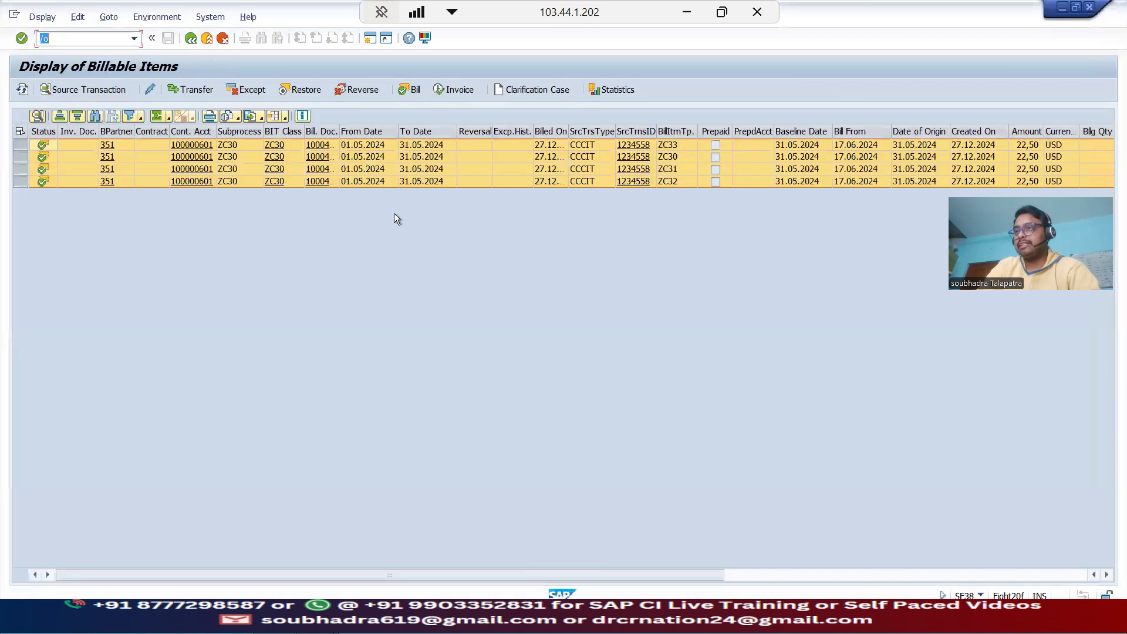
left_click(150, 147)
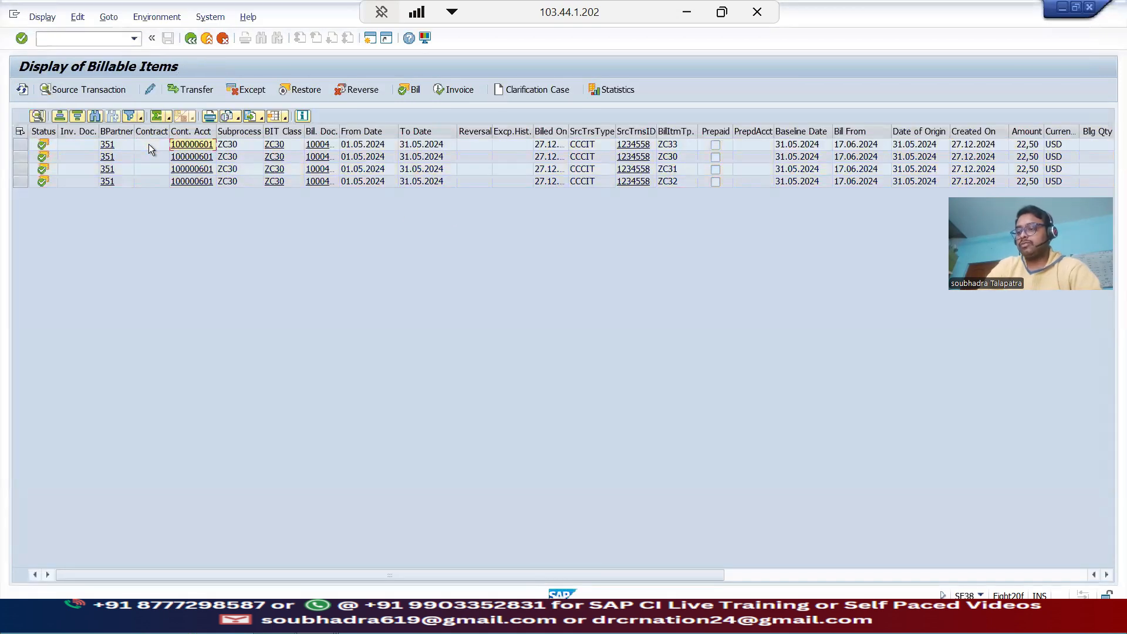
key("alt+Tab")
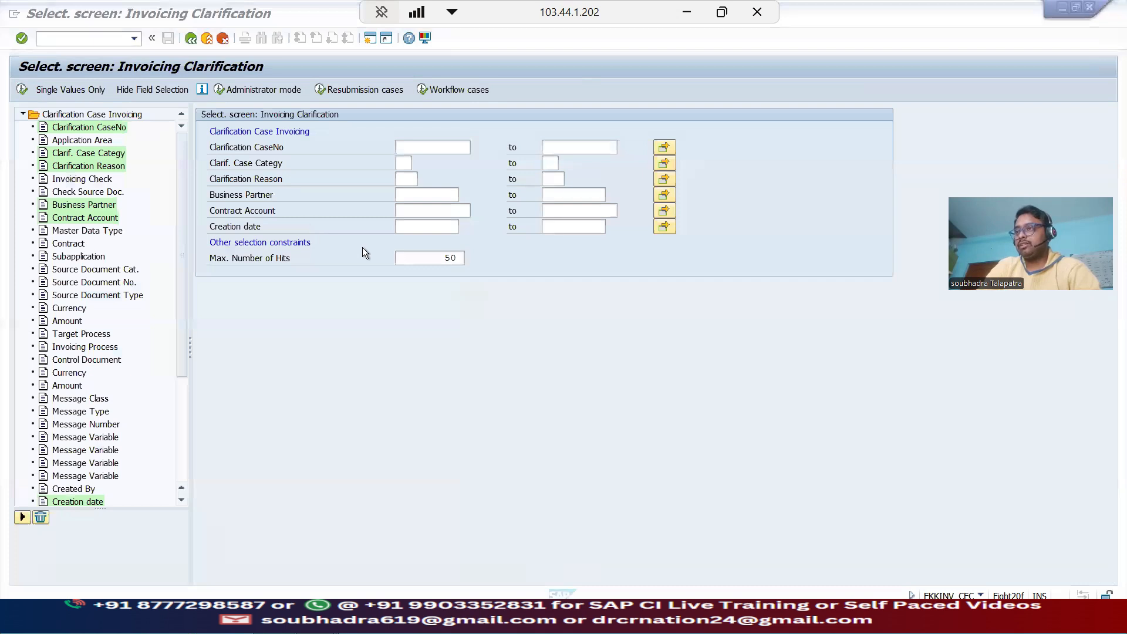
type("100000601")
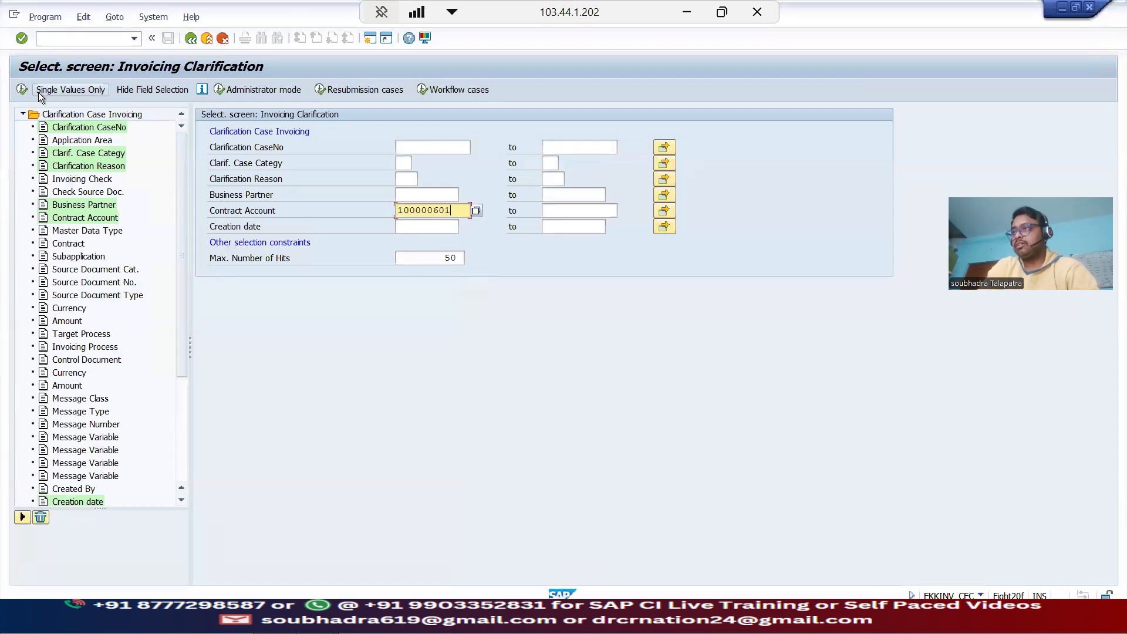
key("F8")
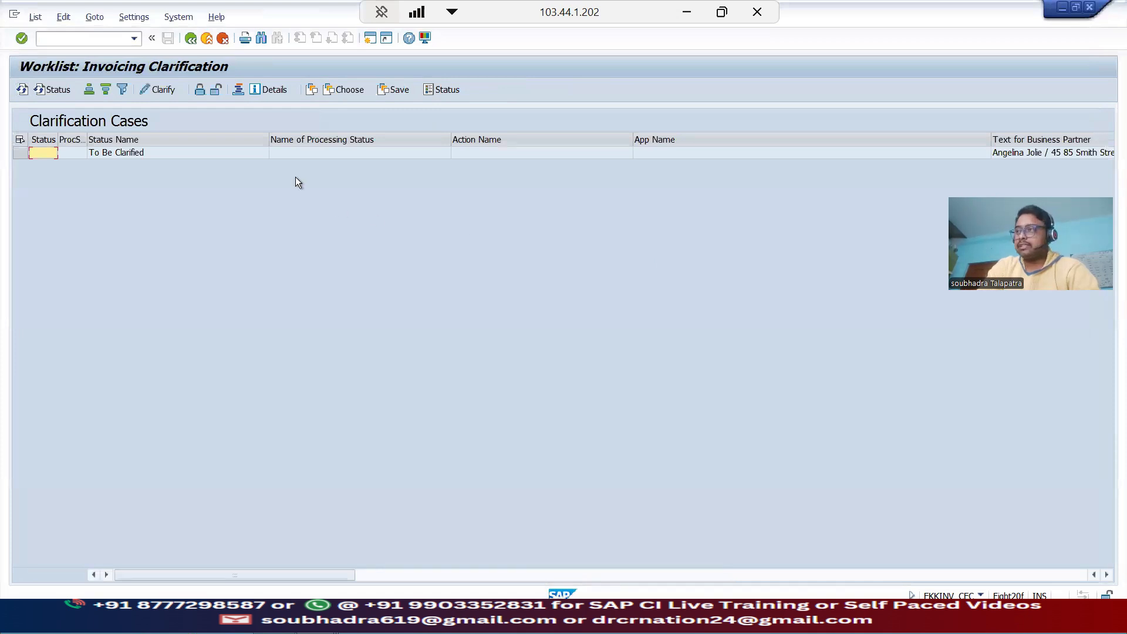
left_click(19, 153)
left_click(163, 89)
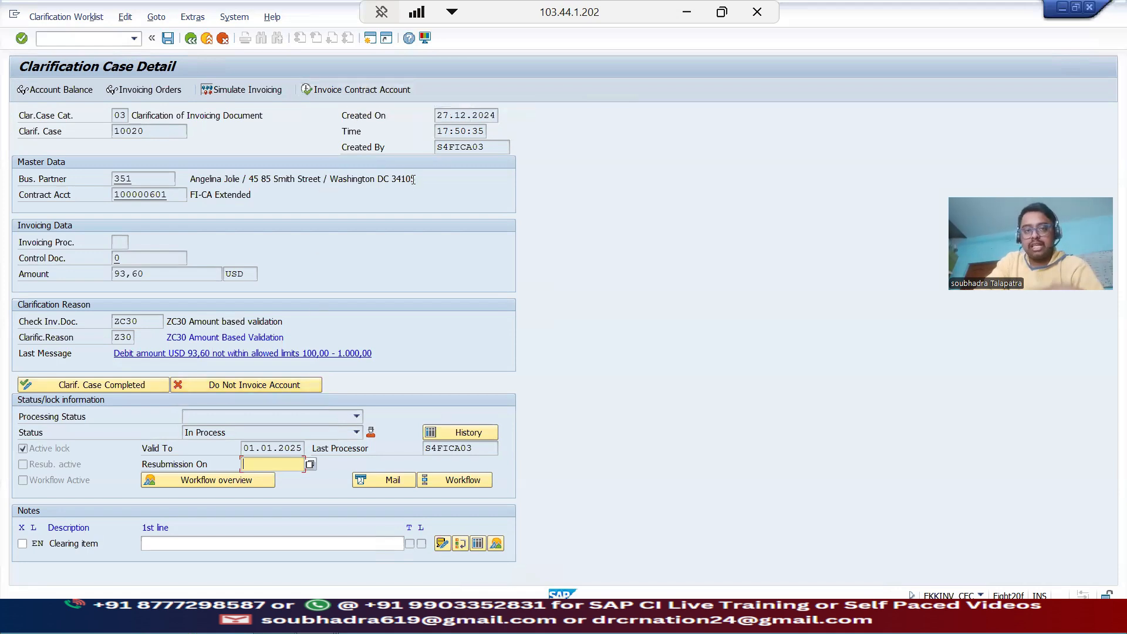
Start invoicing the contract account from the case with document and posting dates 15.01.2025, accepting the due-by date 31.12.9999
left_click(378, 92)
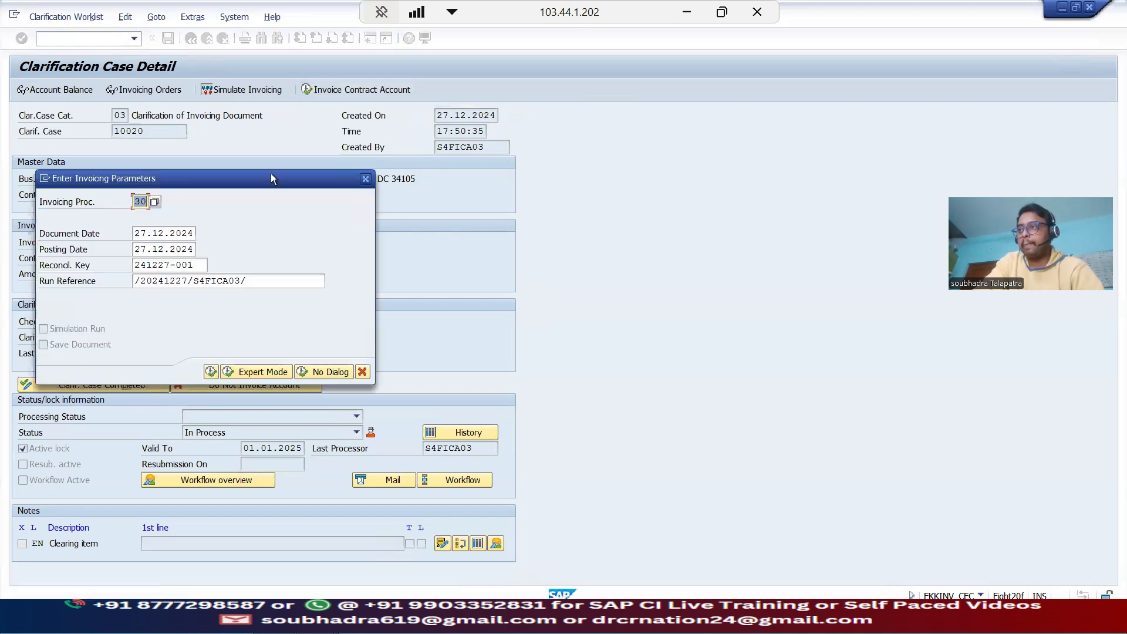
left_click_drag(249, 184, 712, 149)
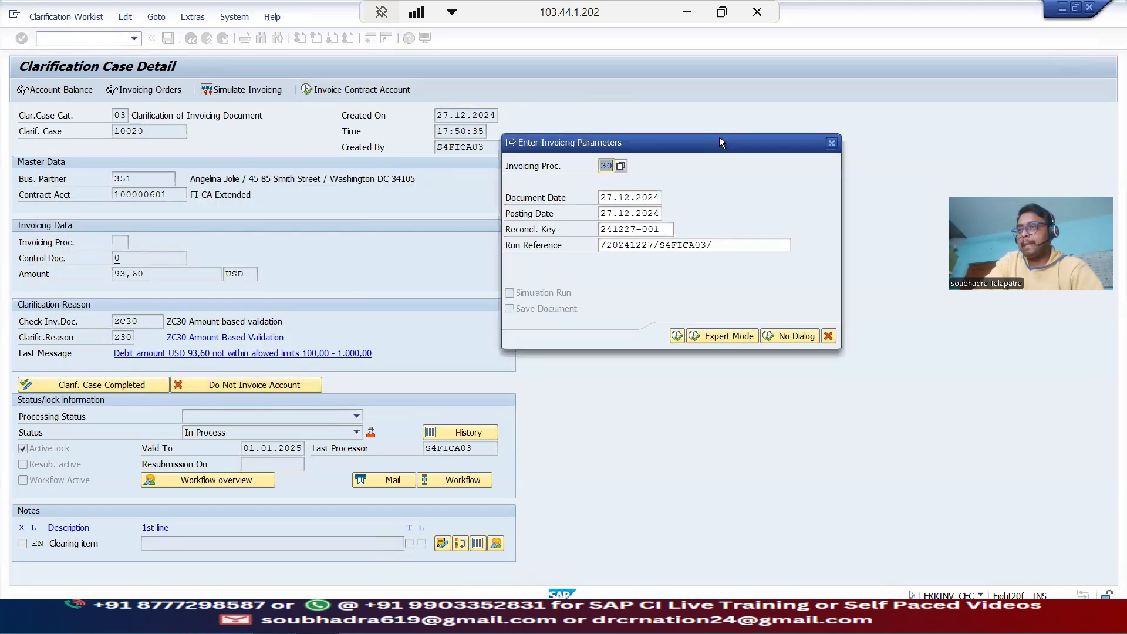
left_click(607, 196)
left_click_drag(608, 194, 646, 186)
type("4")
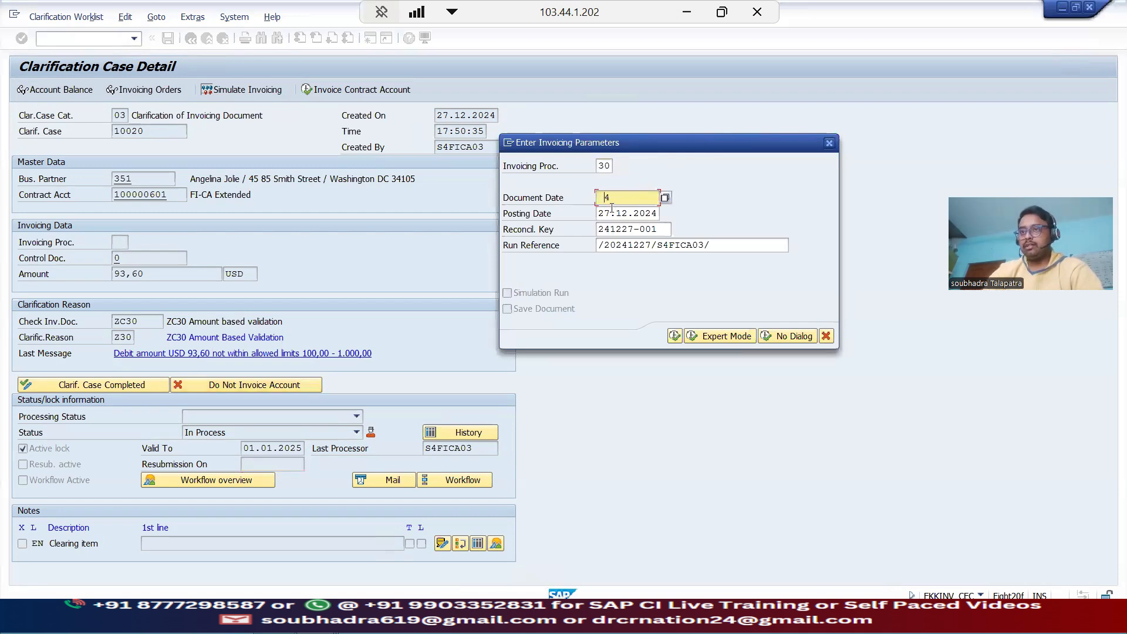
key("BackSpace")
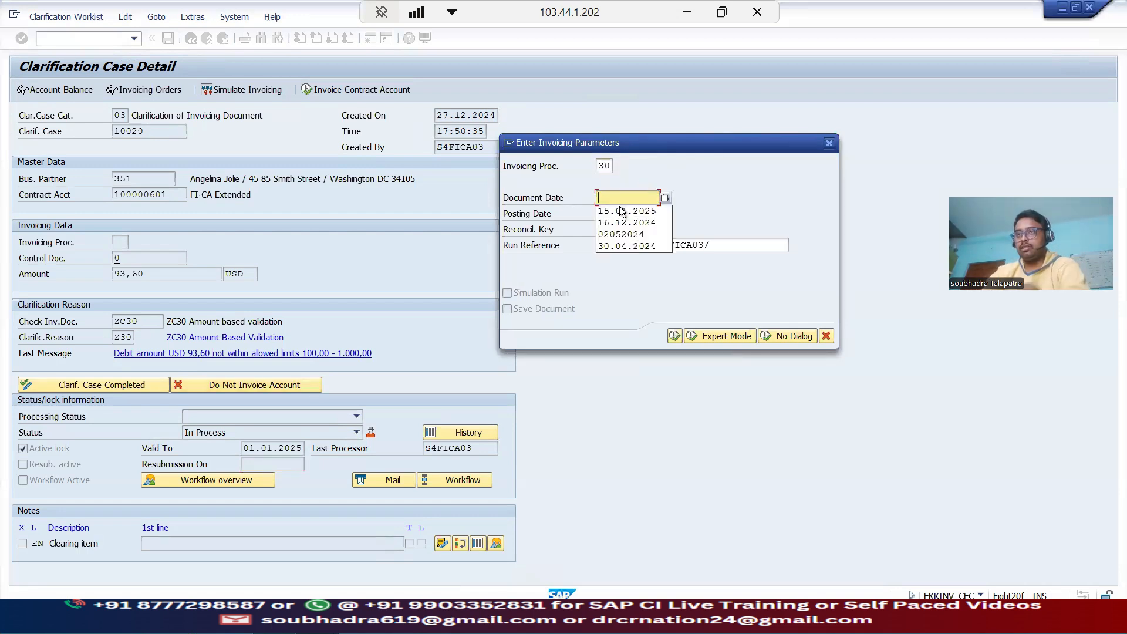
left_click(626, 212)
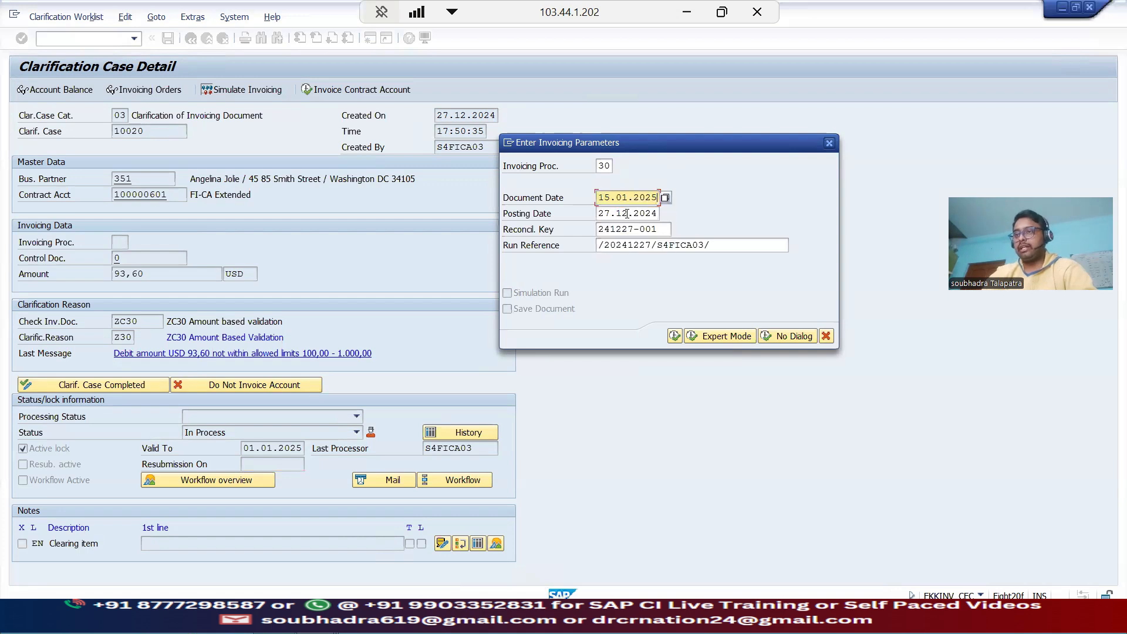
double_click(627, 214)
key("BackSpace")
left_click(631, 228)
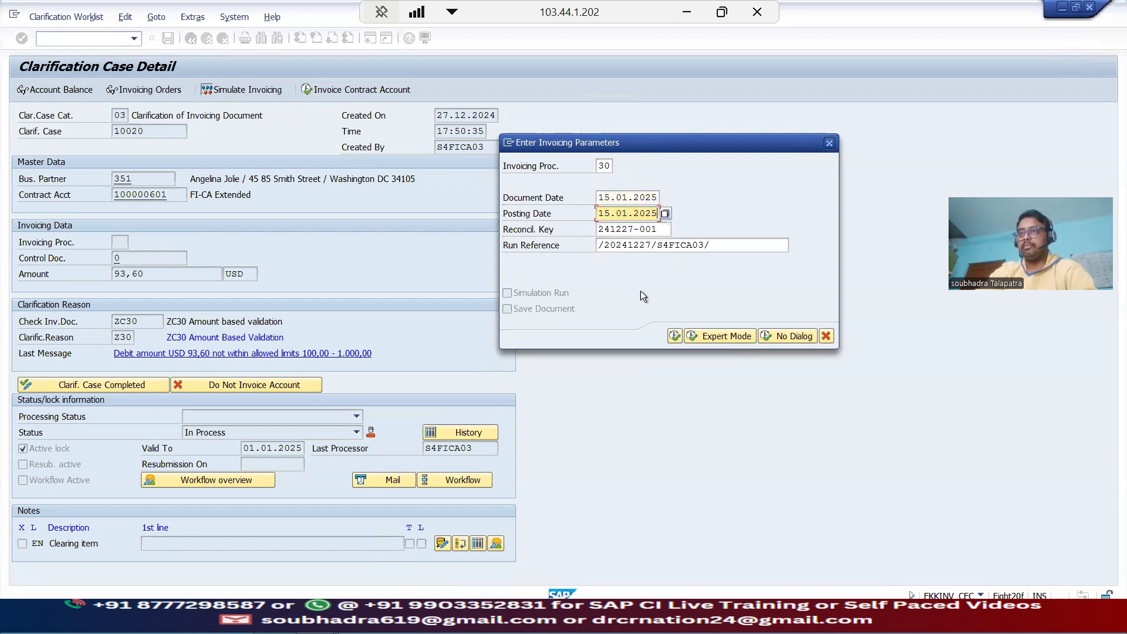
left_click(674, 337)
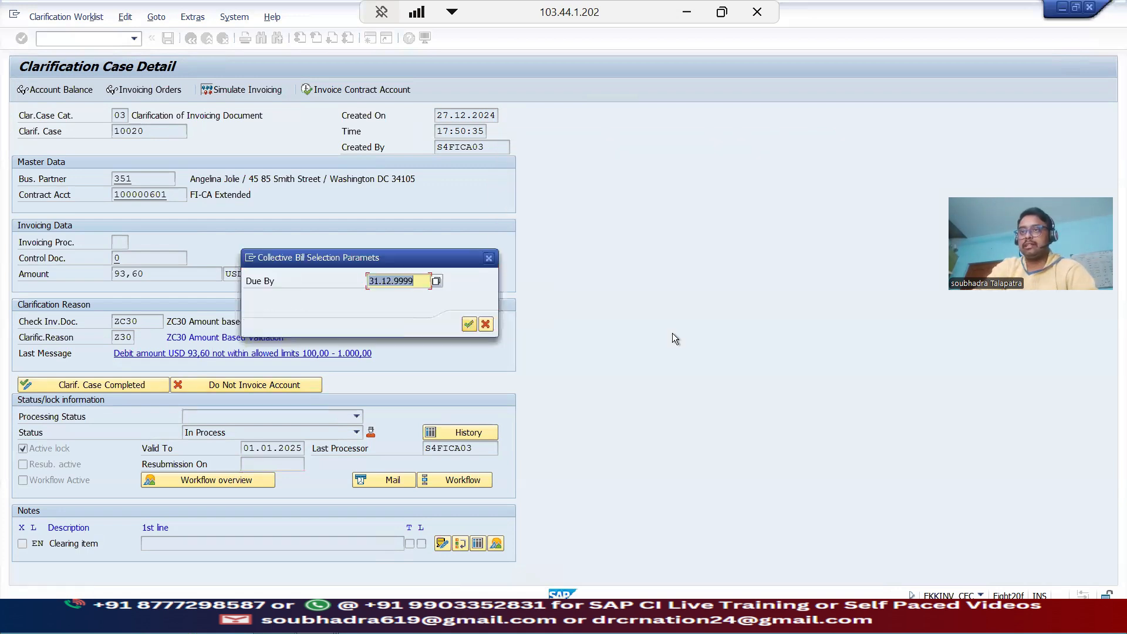
left_click(470, 325)
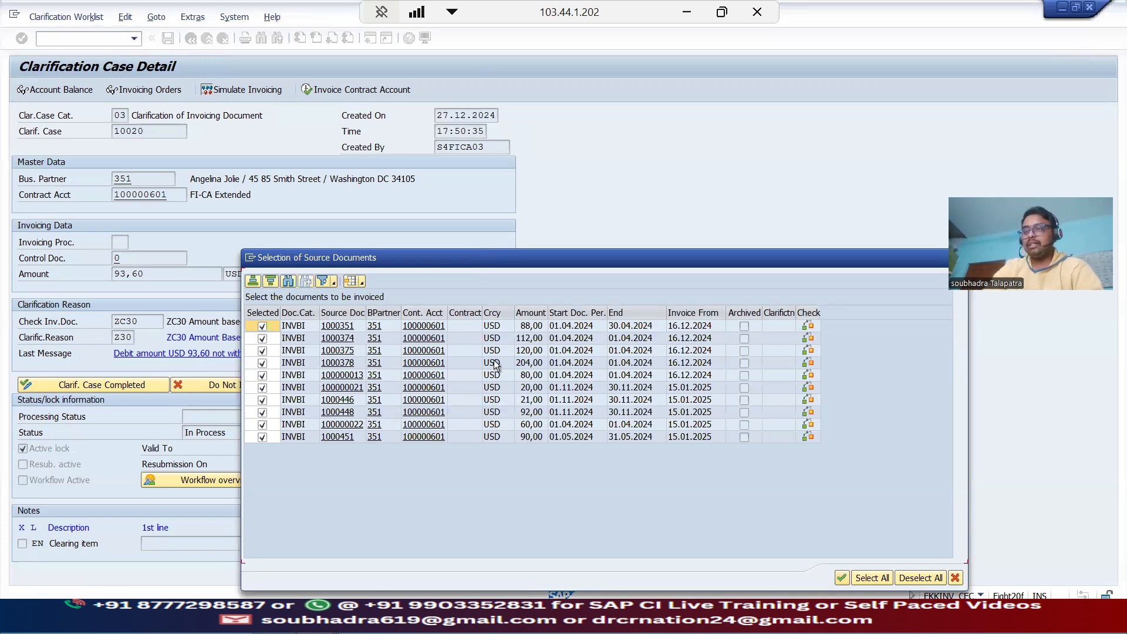
Look up the billing document number in the billable items list and select only that source document, worth USD 90,00, for invoicing
left_click(914, 578)
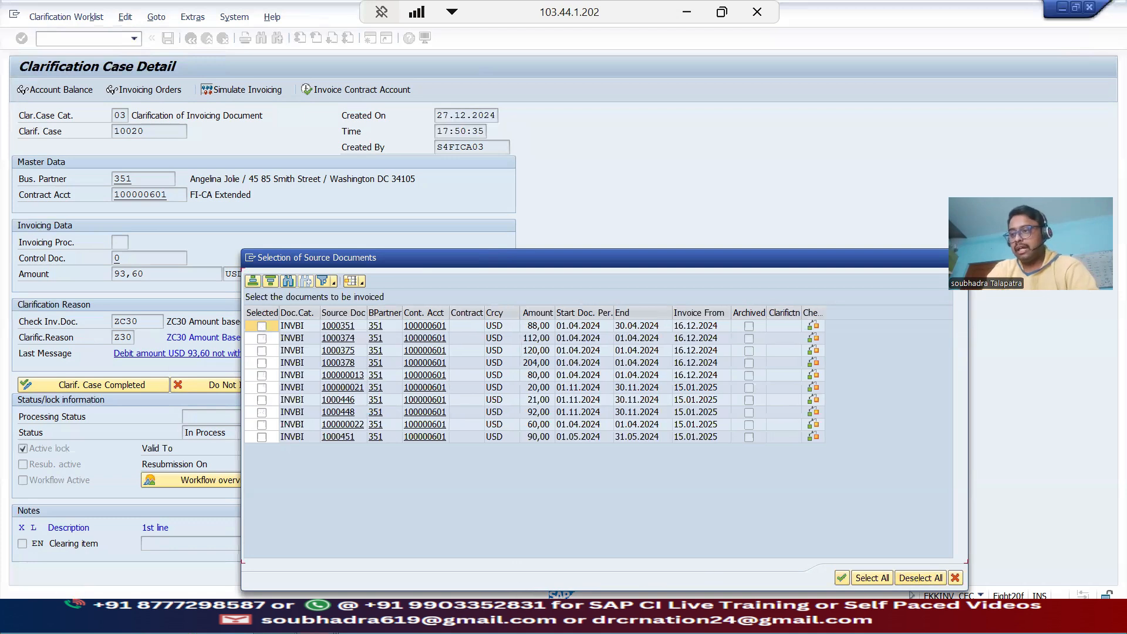
left_click(327, 617)
left_click(315, 504)
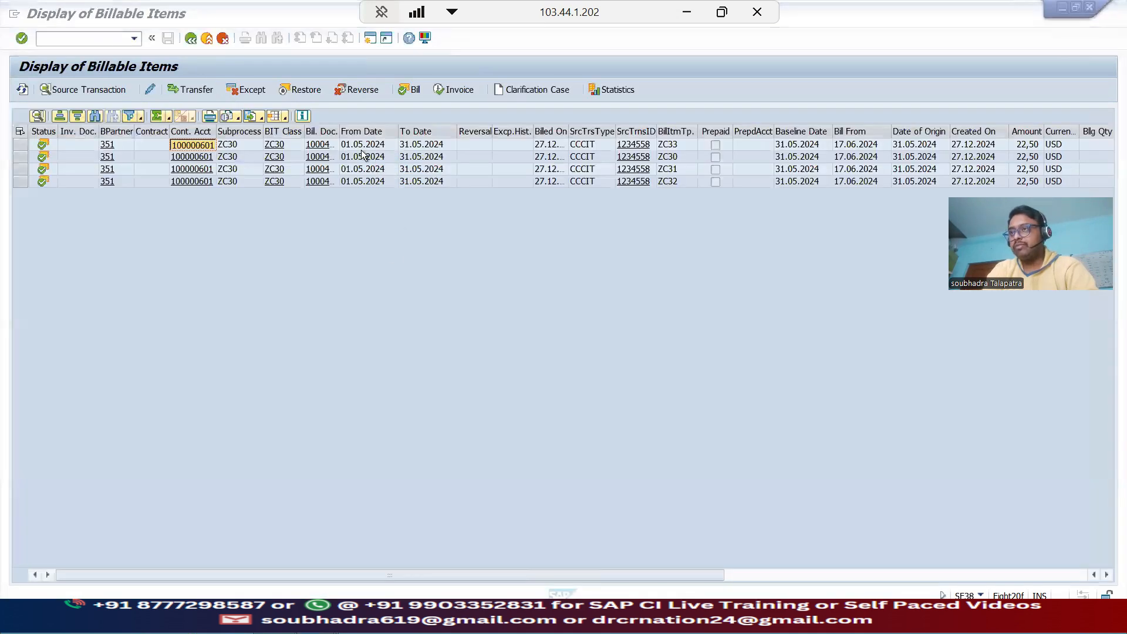
left_click_drag(340, 129, 372, 129)
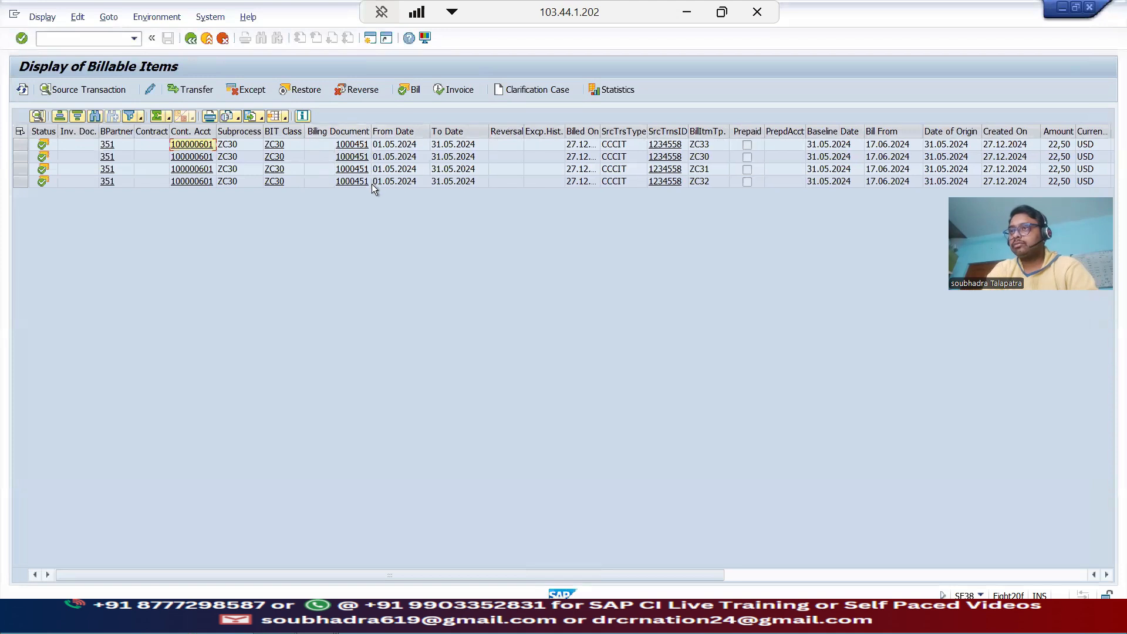
key("alt+Tab")
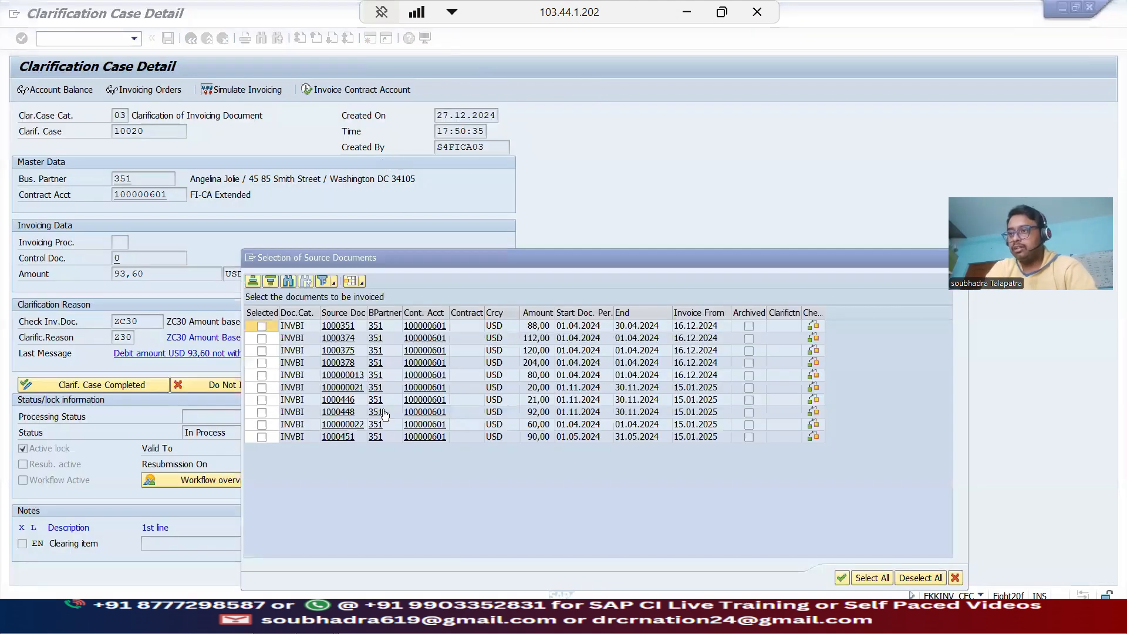
left_click(261, 445)
left_click(261, 438)
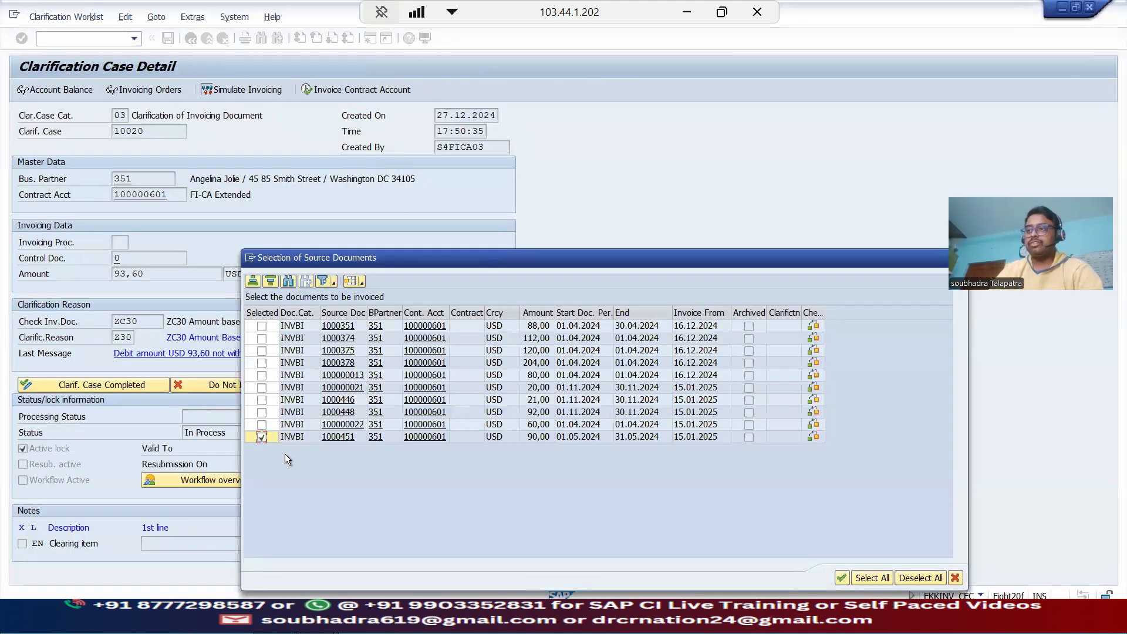
Confirm the source document selection, continue invoicing past the document check, and post the invoicing document
left_click(842, 578)
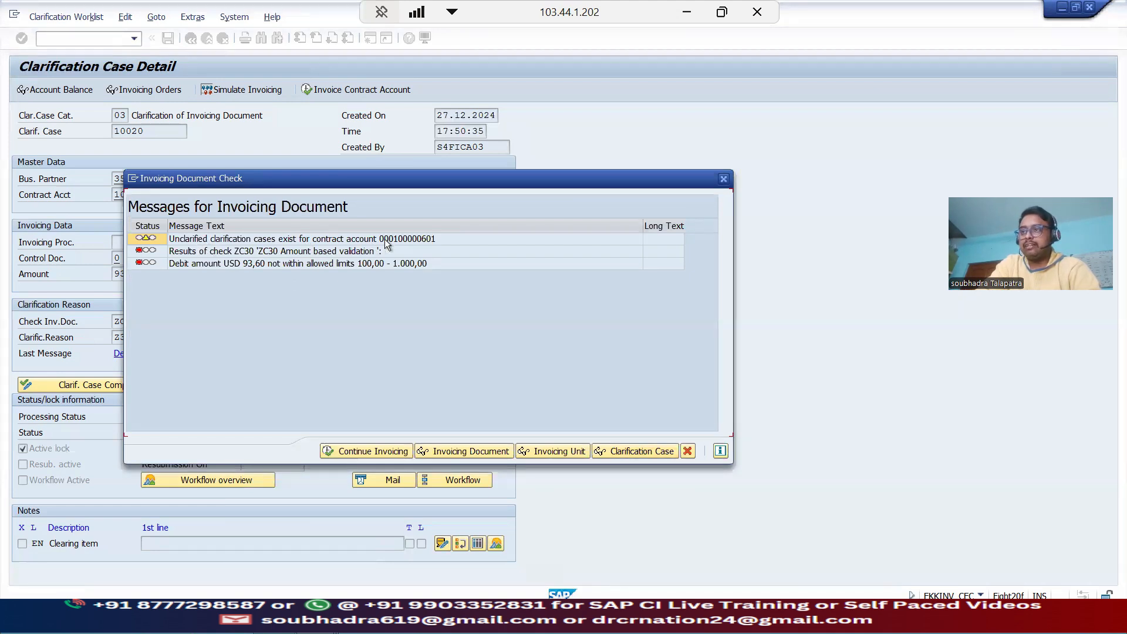
left_click(375, 453)
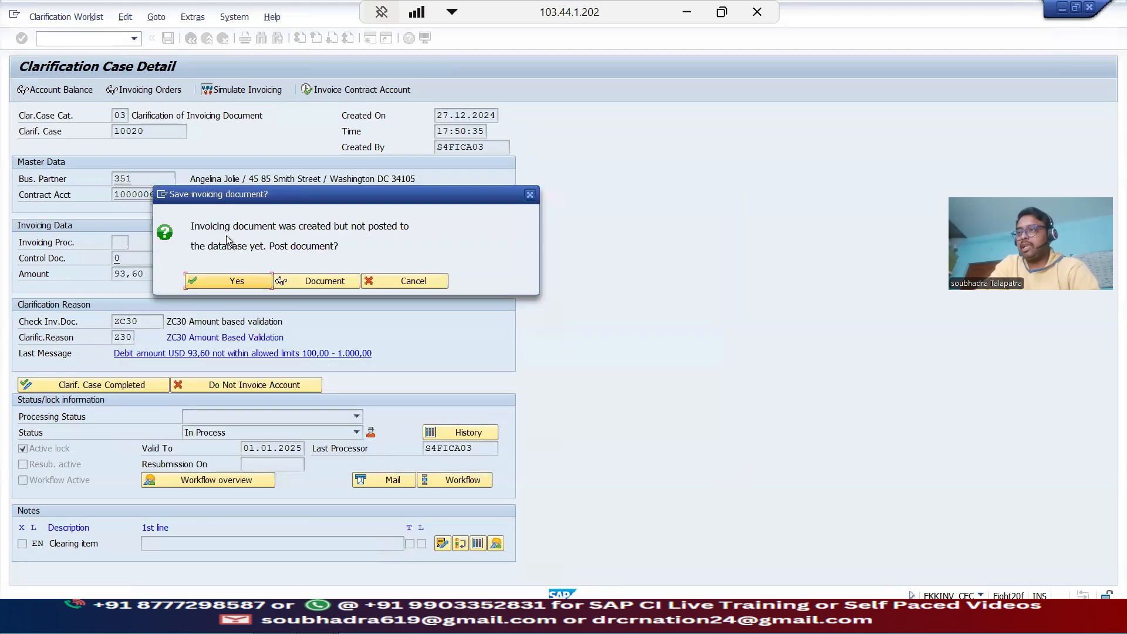
left_click(238, 282)
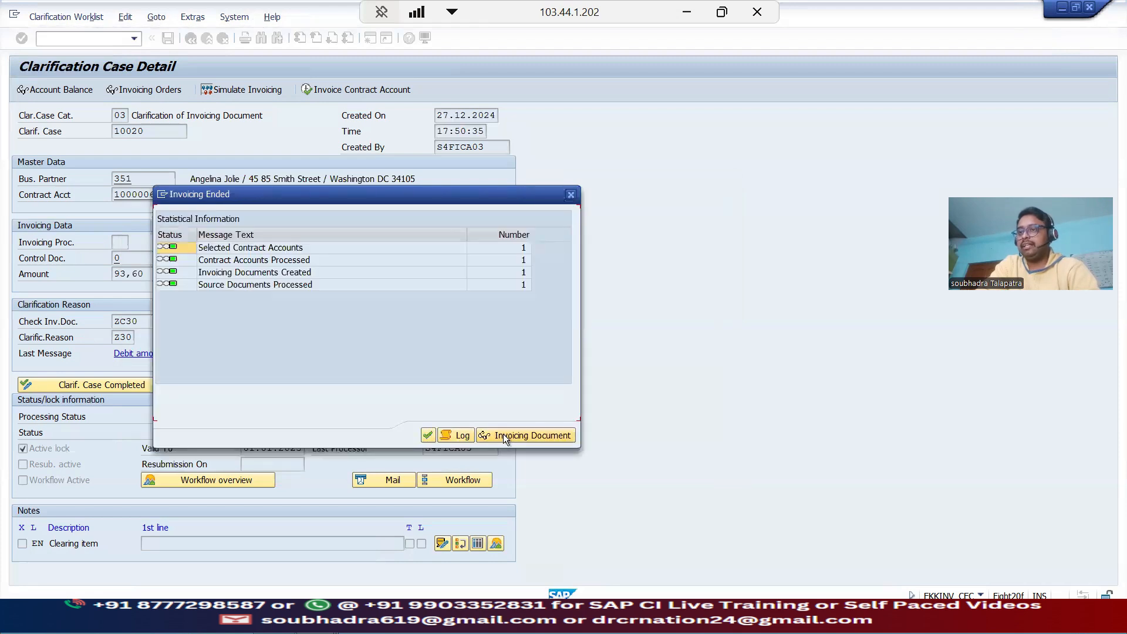
Open the created invoicing document and compare its header total with the amounts of the individual items
left_click(505, 435)
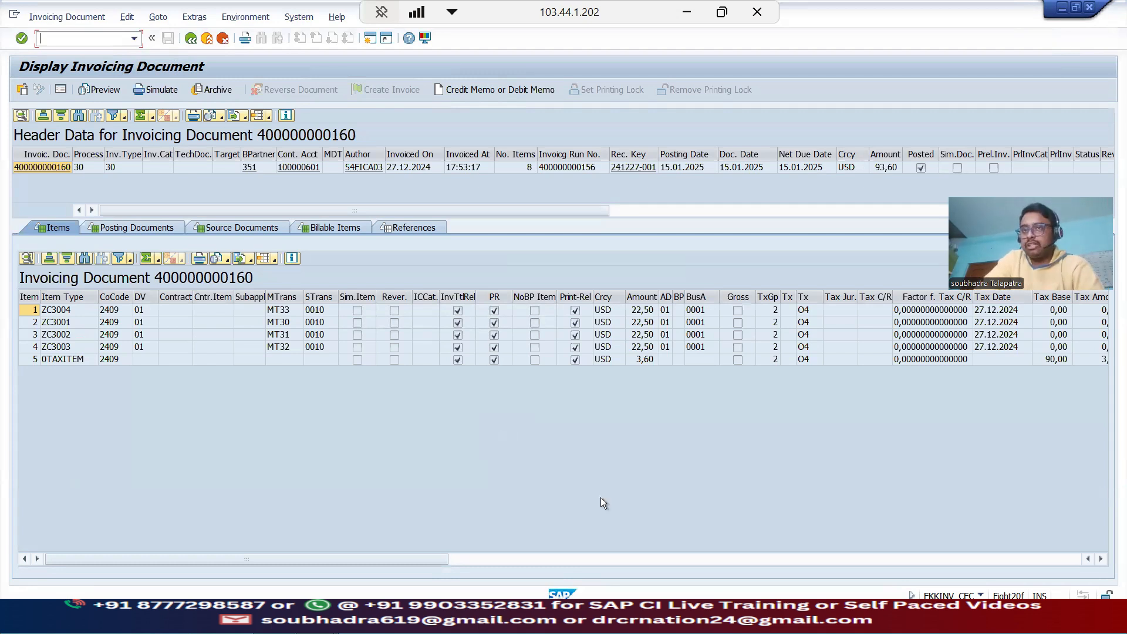
left_click(884, 168)
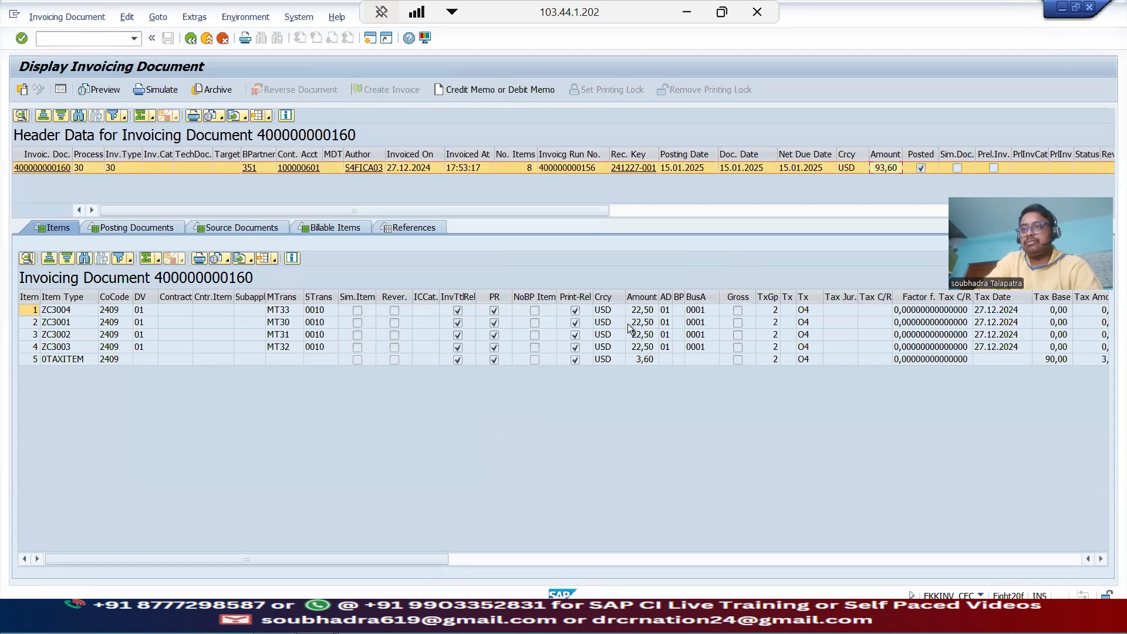
left_click_drag(644, 308, 643, 343)
left_click(644, 347)
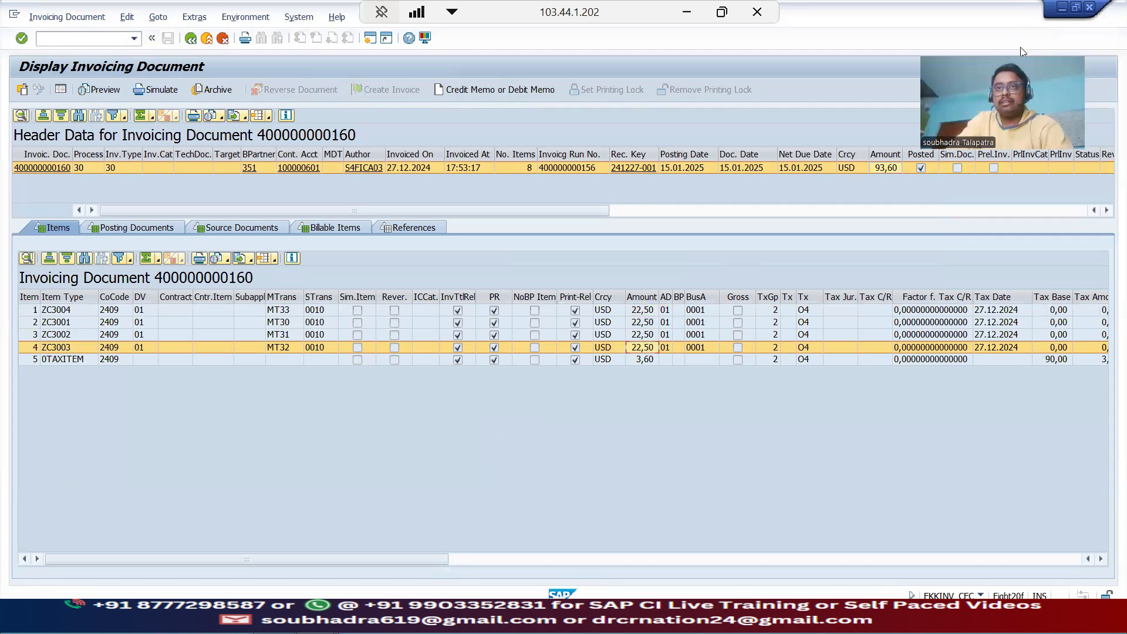
Check the tax percentage of the tax item and examine the remaining columns of the invoicing document items
left_click(1101, 560)
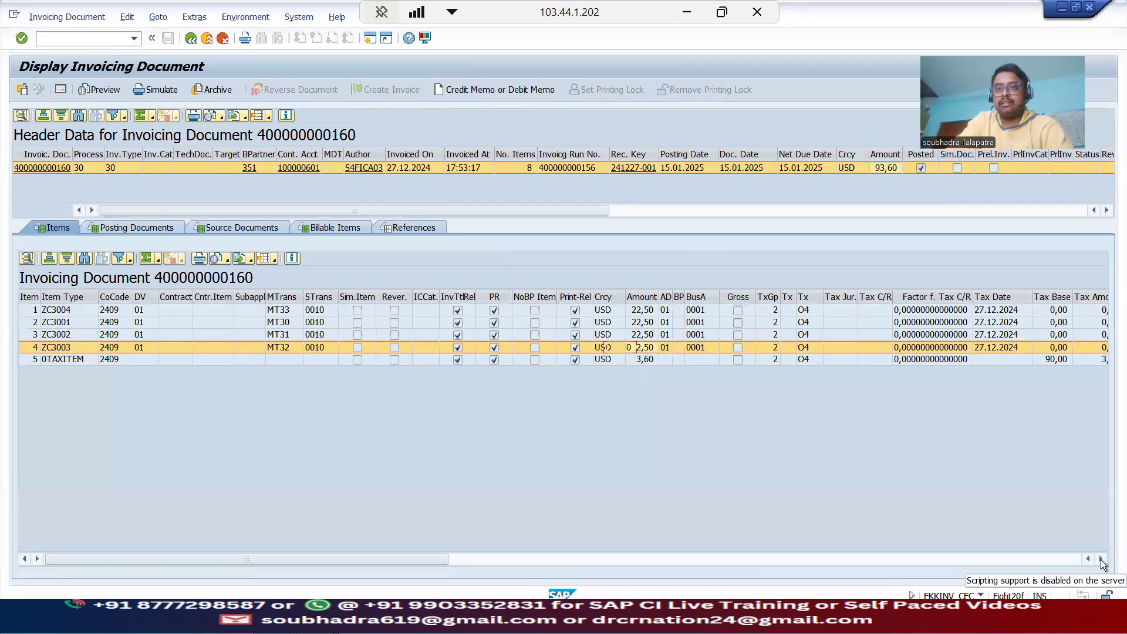
left_click_drag(1101, 559, 1101, 560)
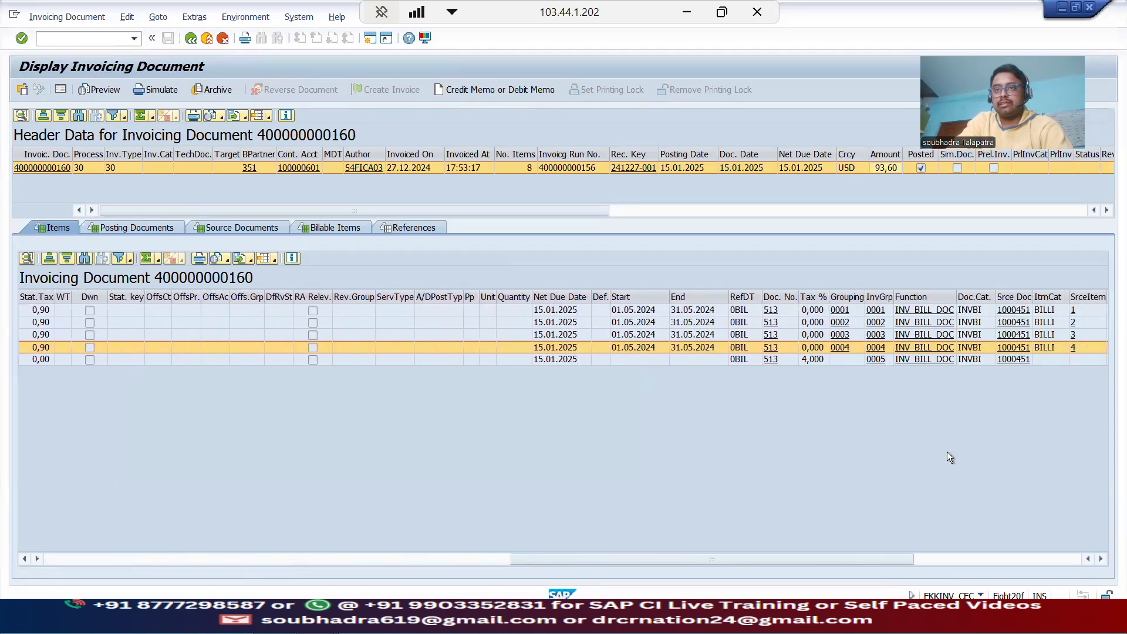
left_click(816, 360)
left_click(959, 559)
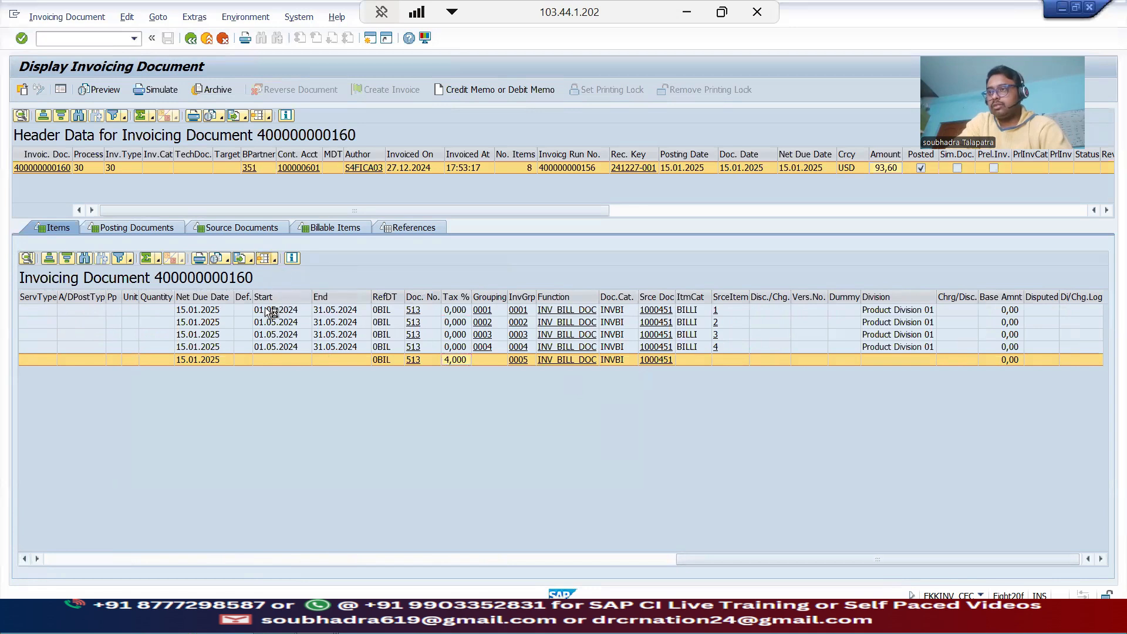
Open the layout settings of the invoicing document items and search the column set for "base"
left_click(304, 293)
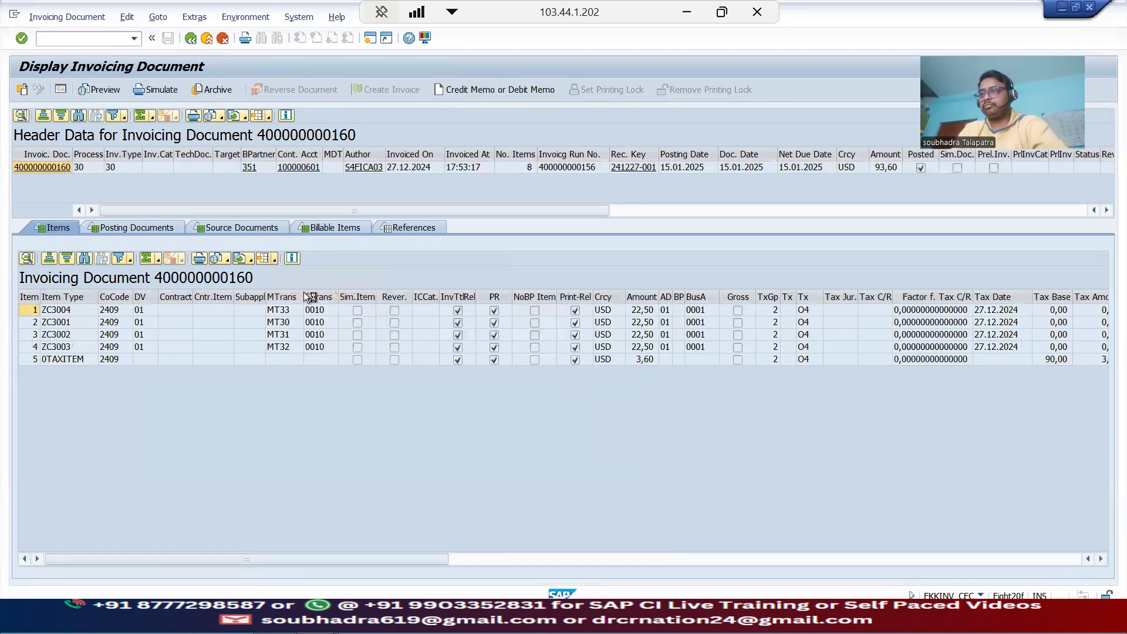
left_click(302, 202)
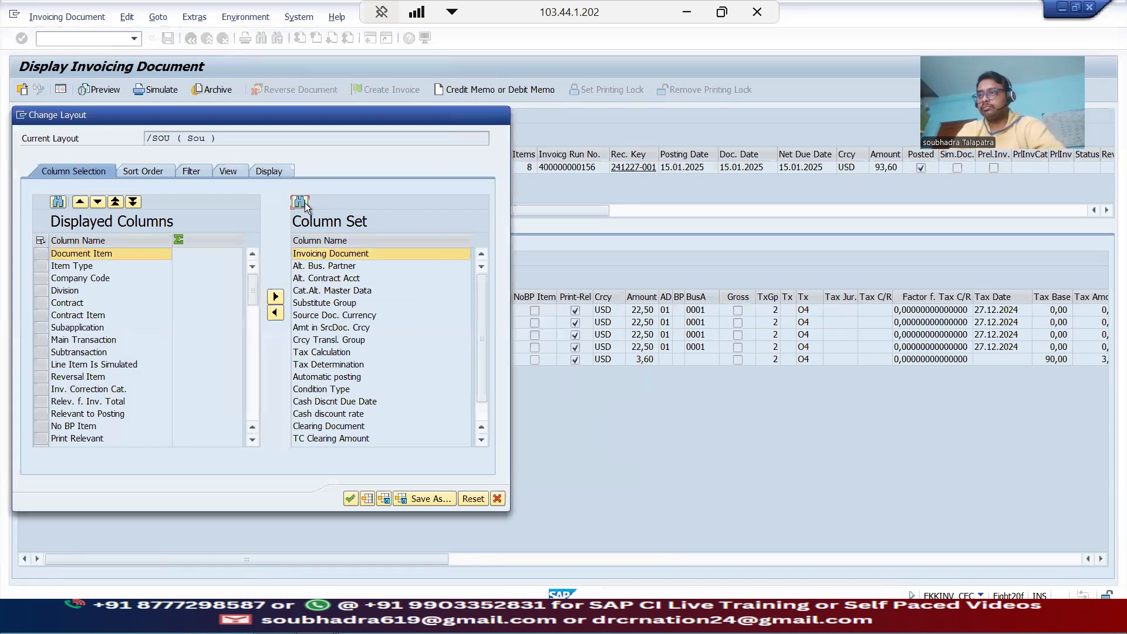
type("base")
key("Return")
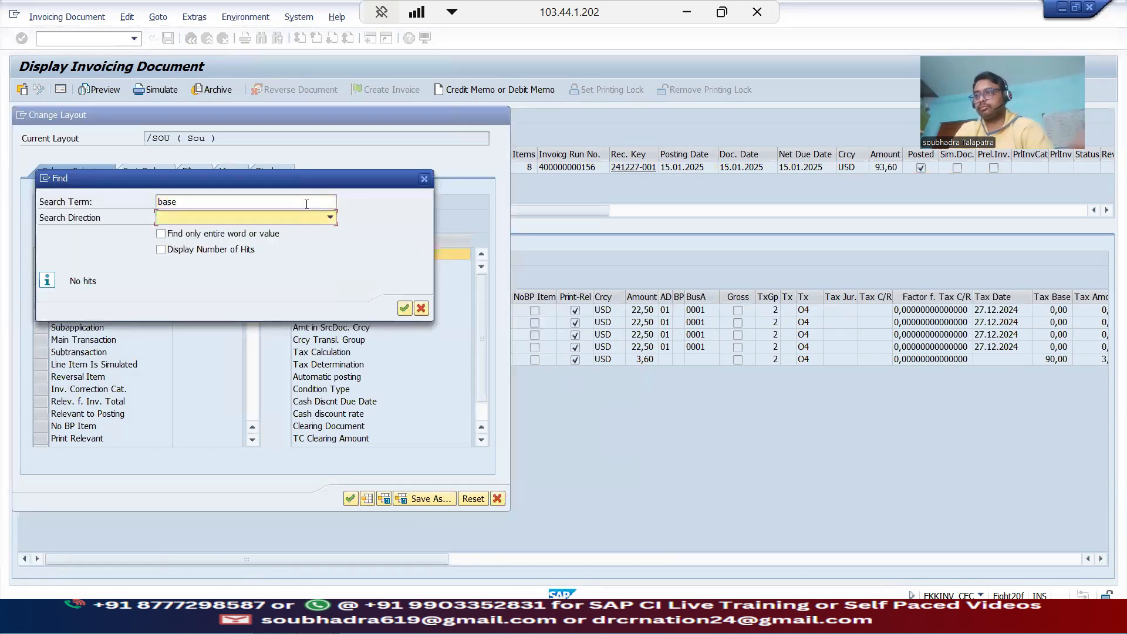
left_click(421, 310)
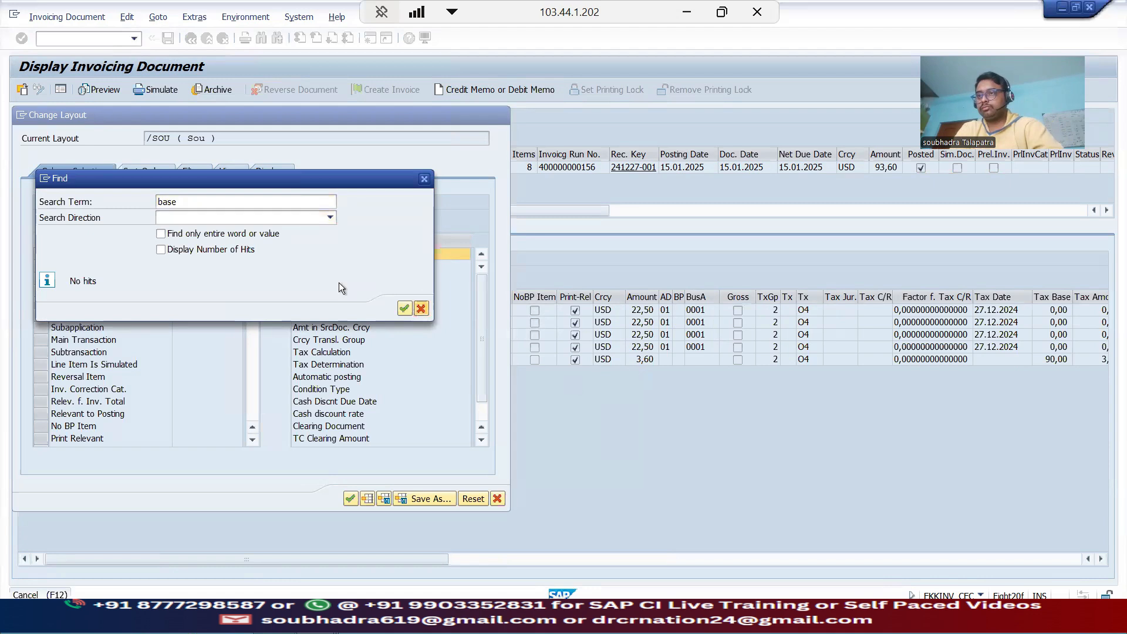
Find the Tax Base Amount column by searching the displayed columns for "base" and make it the last column of the item list
left_click(63, 202)
type("base")
key("Return")
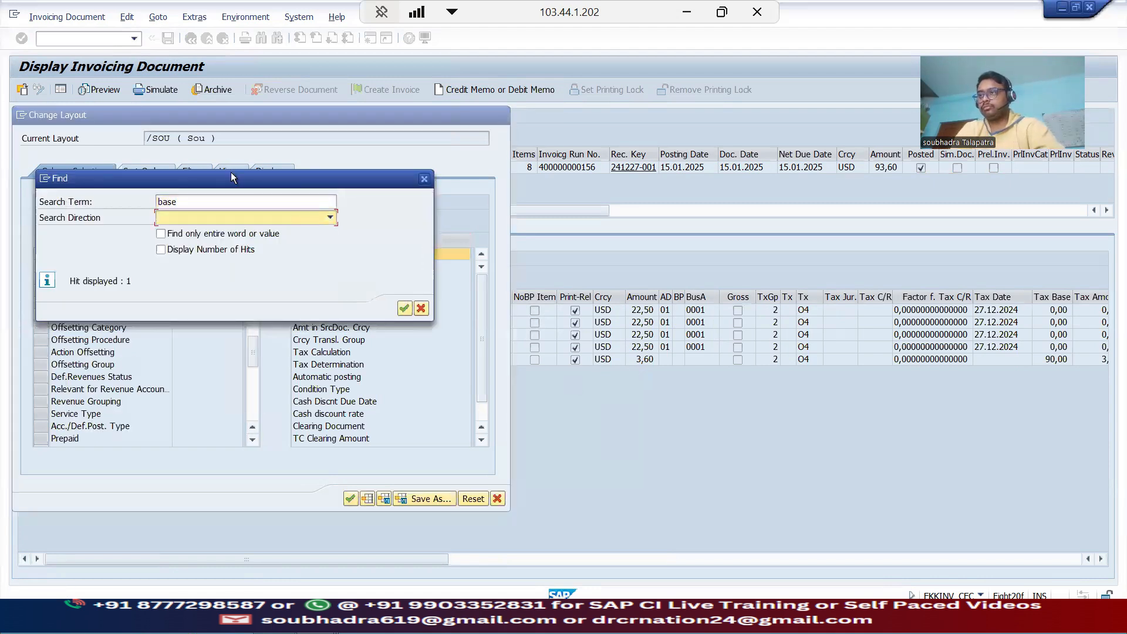
left_click_drag(232, 178, 531, 203)
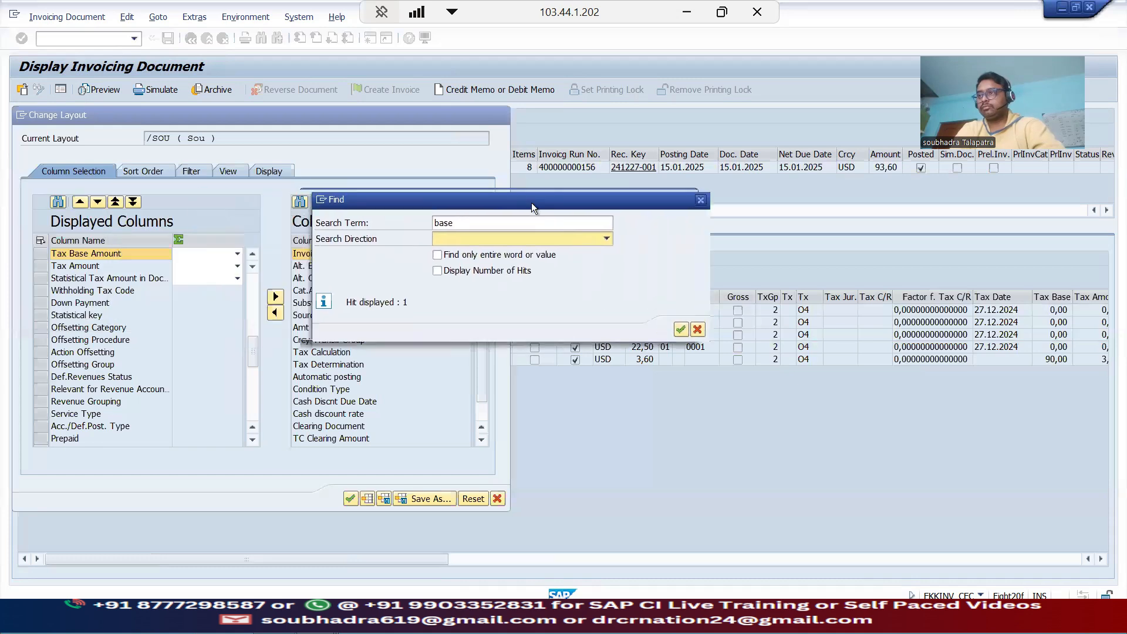
left_click(707, 332)
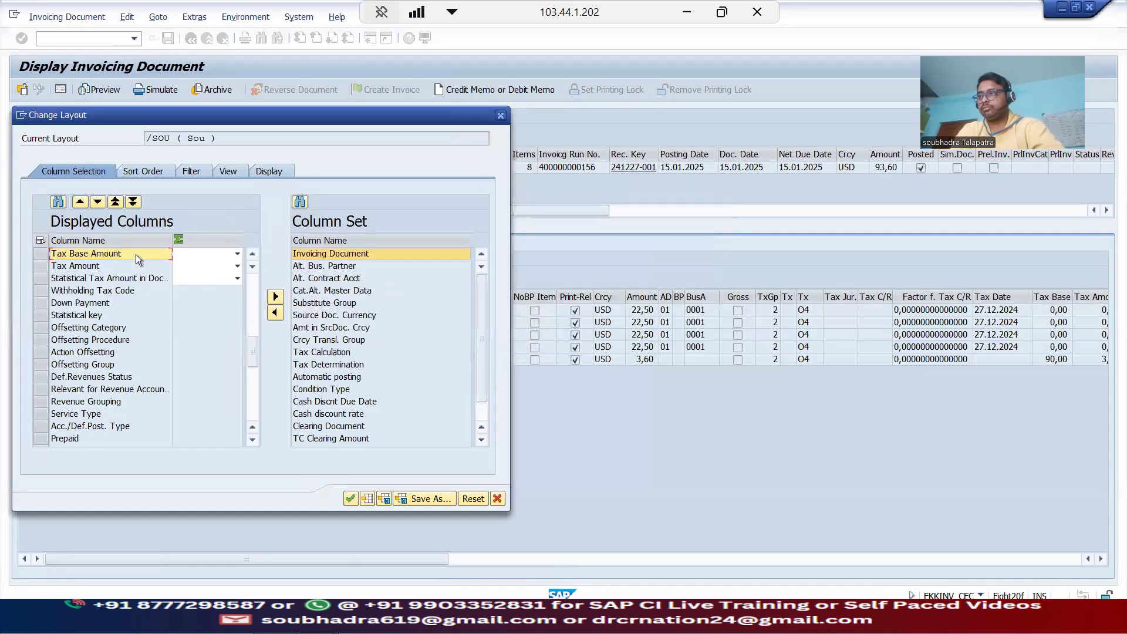
left_click(133, 203)
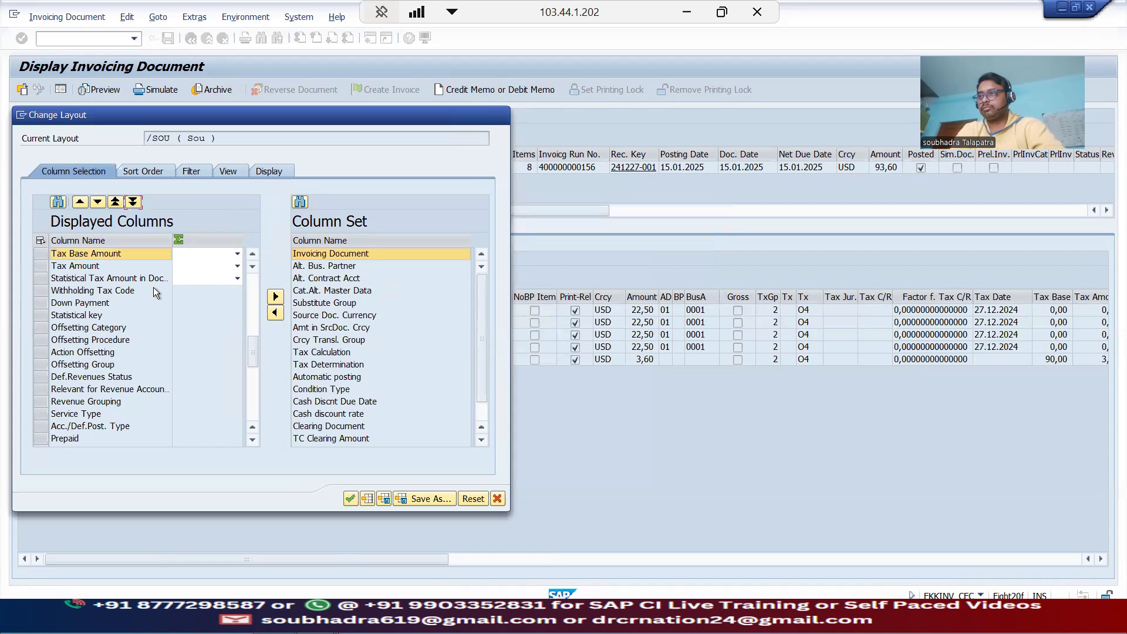
left_click(350, 498)
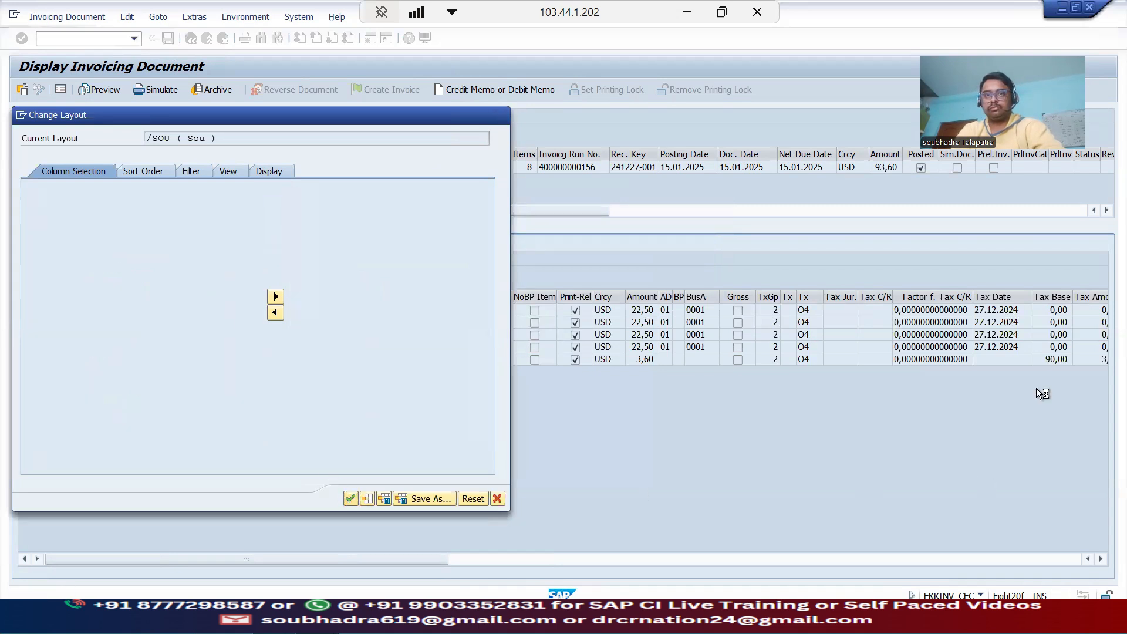
Check the tax base of the tax item in the last column of the item list
left_click(1066, 558)
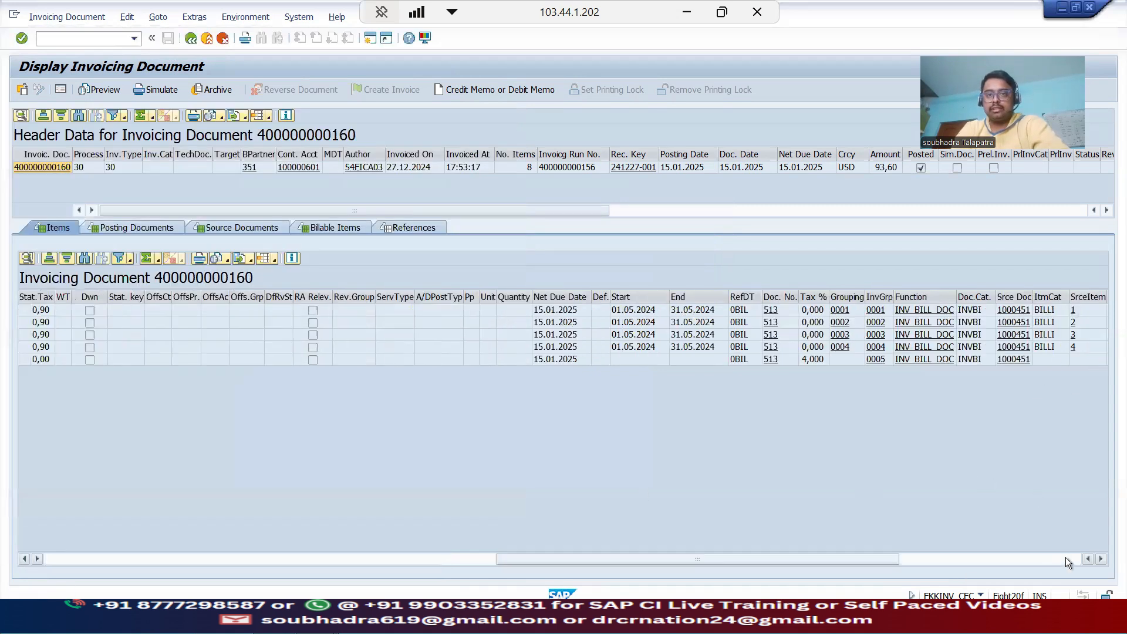
left_click(1066, 558)
left_click(1094, 360)
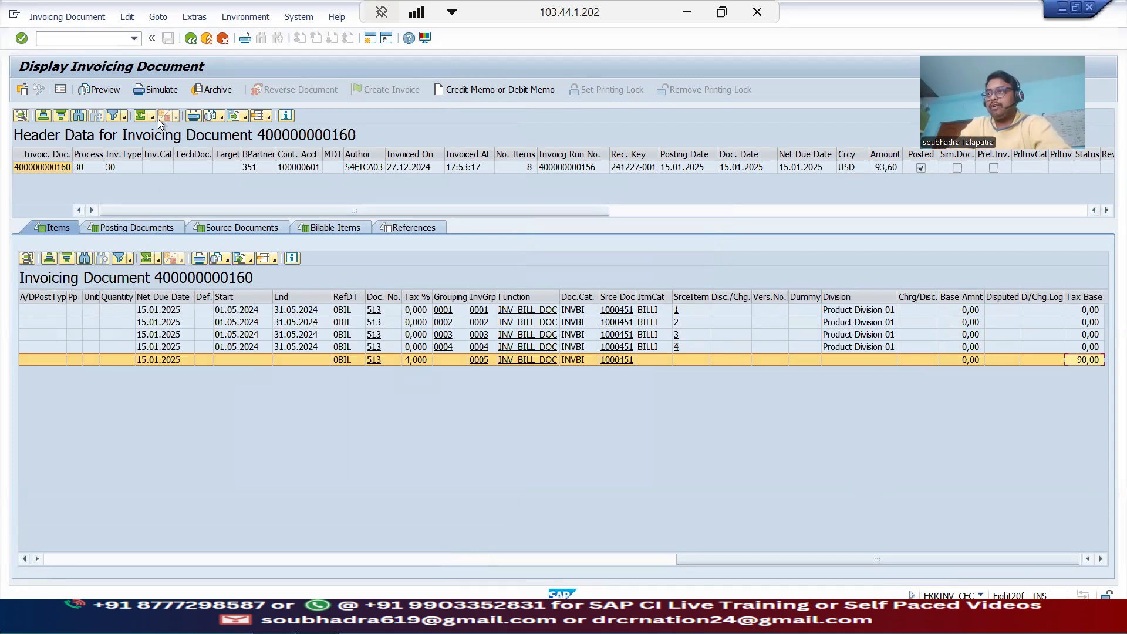
Simulate the invoice printout for the invoicing document with the print transmission method and output device LP01
left_click(153, 89)
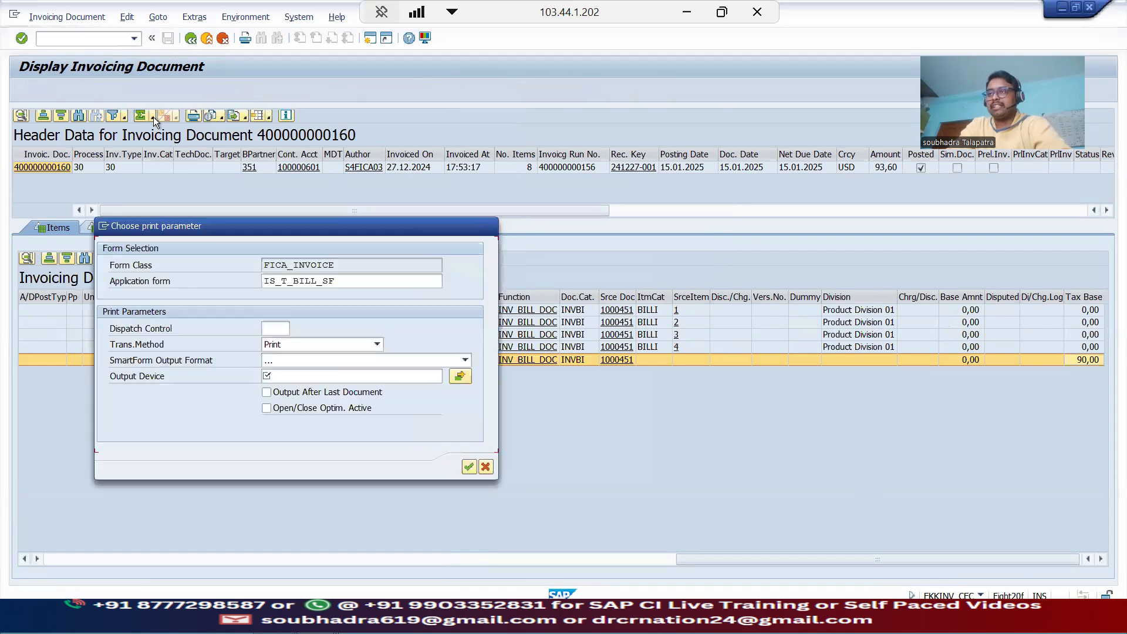
left_click(301, 377)
type("LP01")
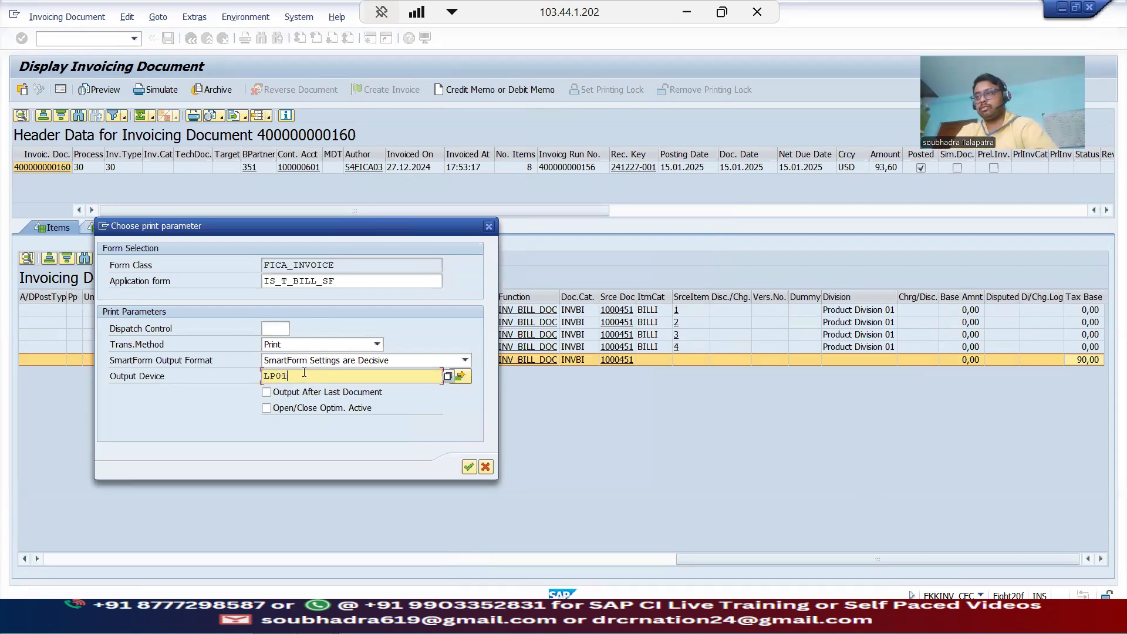
left_click(469, 467)
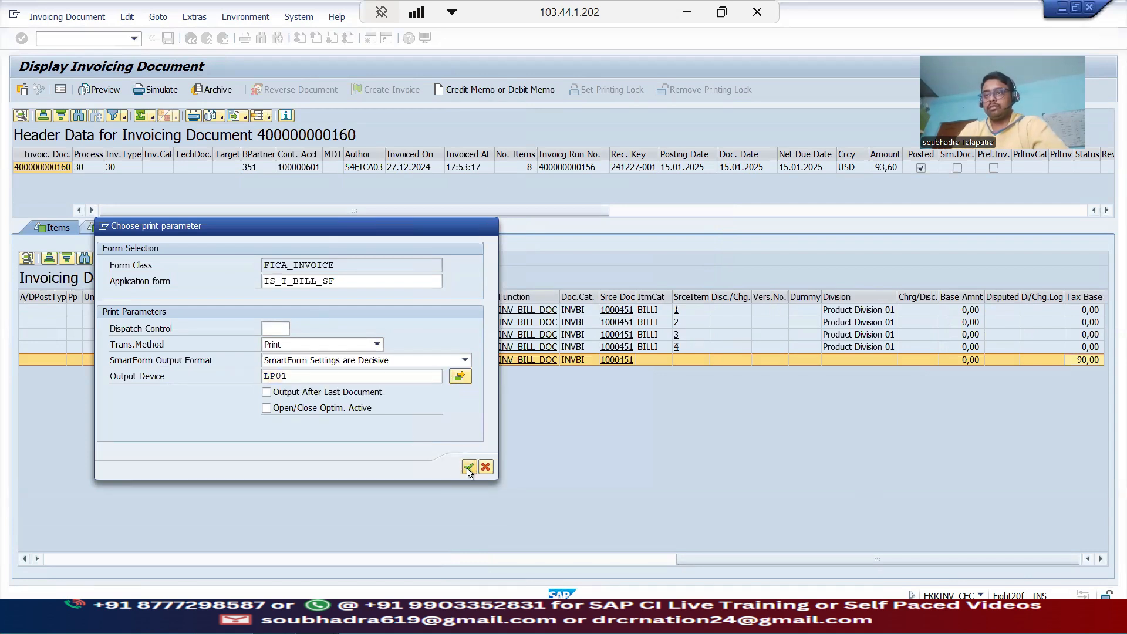
Examine the customer account overview and current invoice amounts in the print preview, and return to the invoicing document
scroll(448, 493, "down", 5)
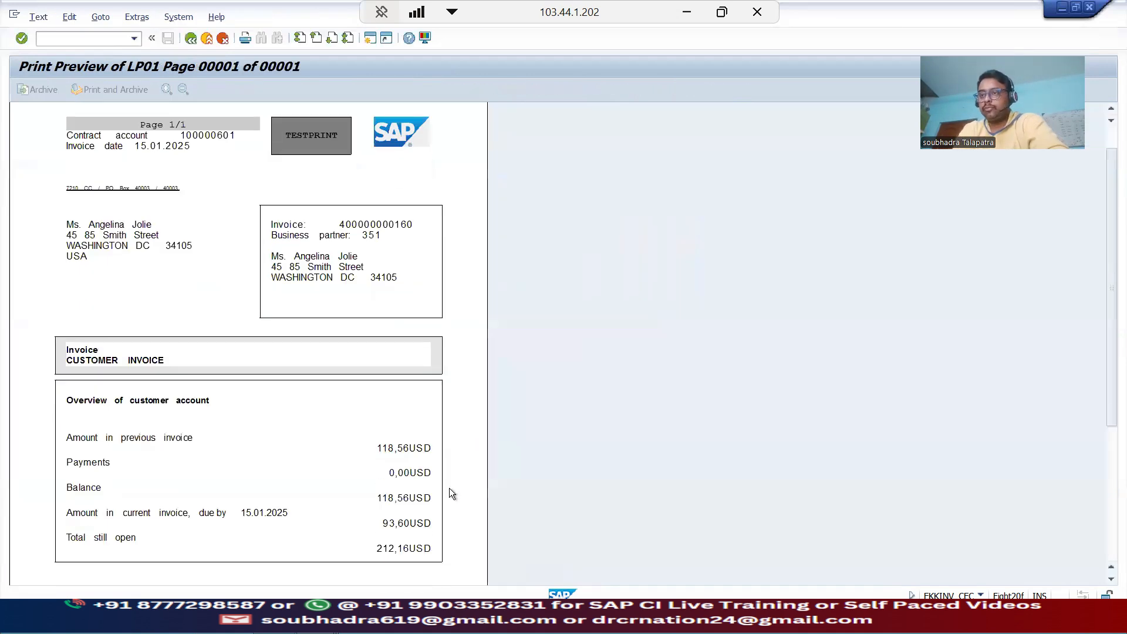
scroll(462, 473, "down", 2)
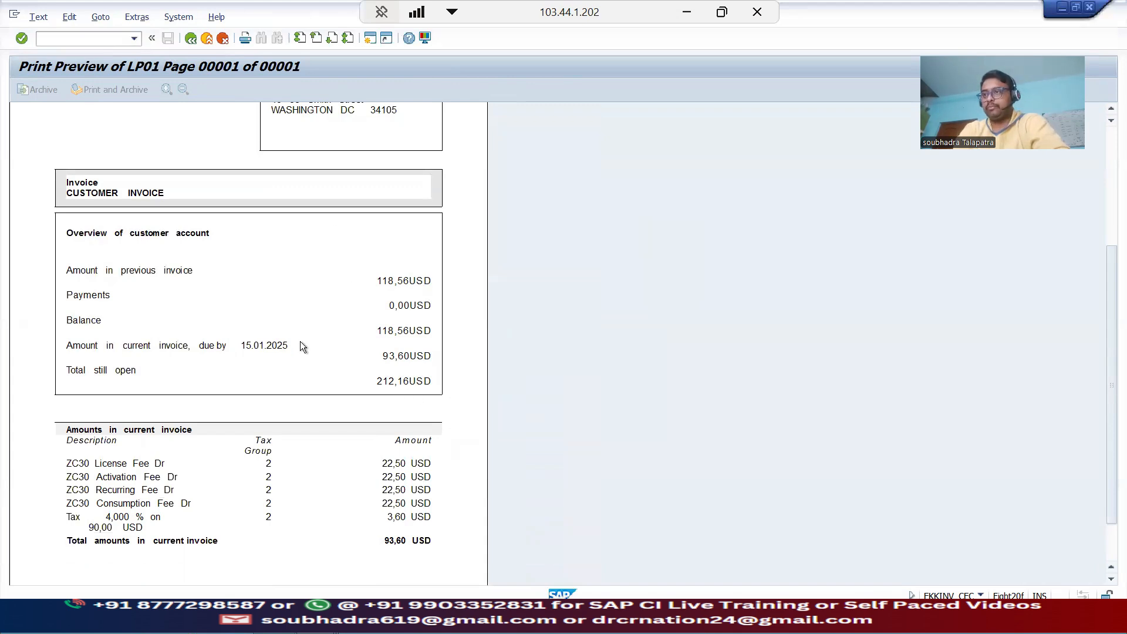
scroll(315, 401, "down", 1)
scroll(315, 401, "up", 1)
scroll(315, 400, "up", 5)
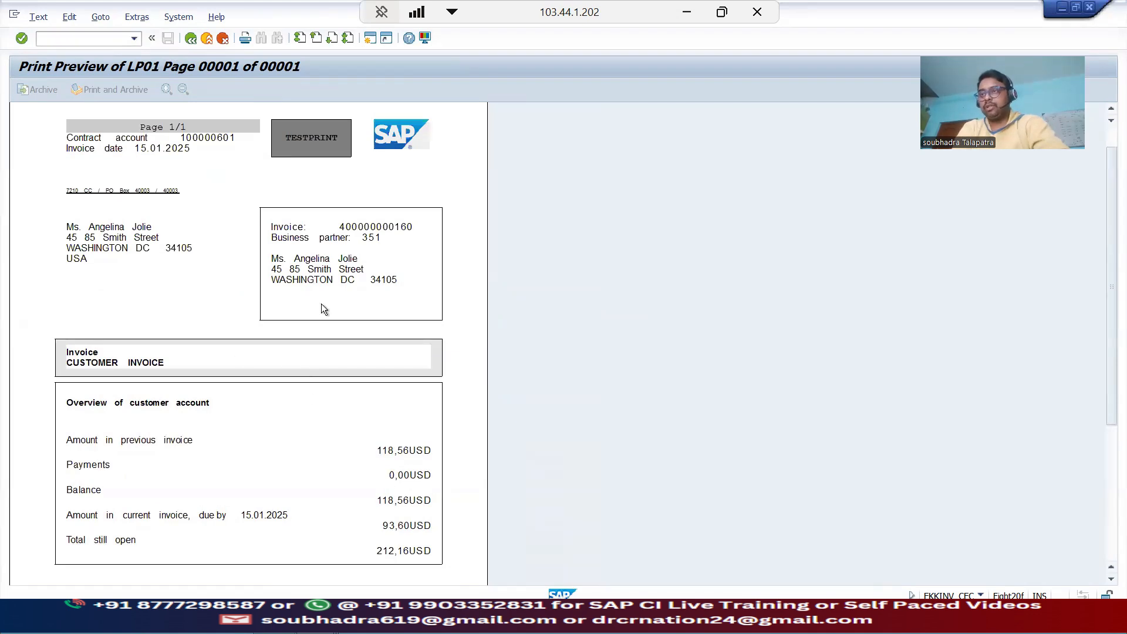
left_click(191, 38)
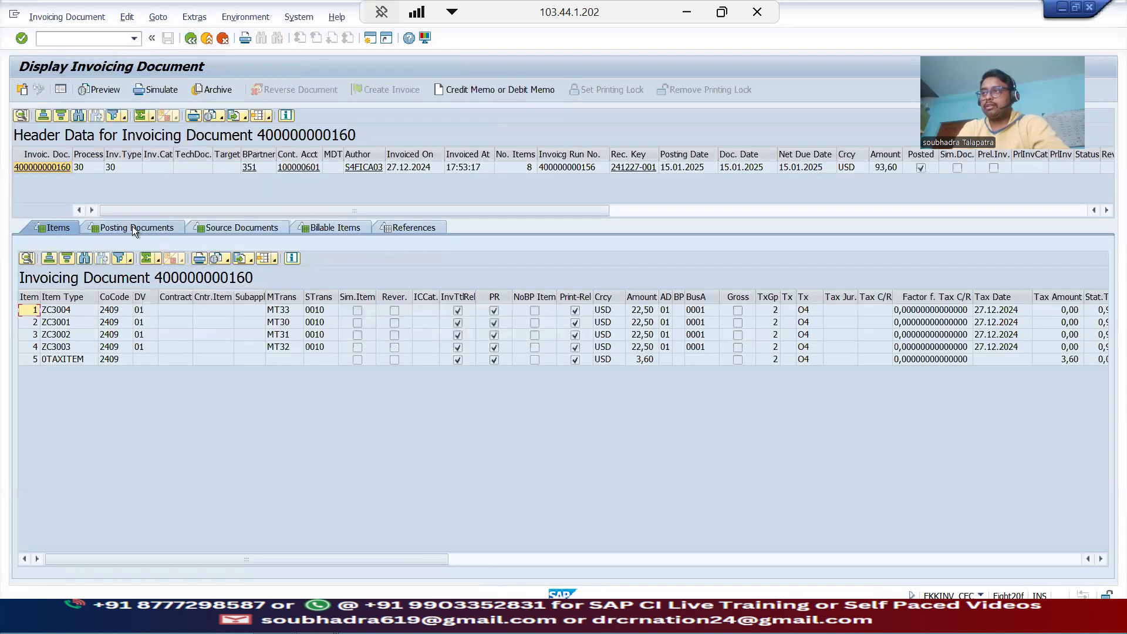
Open the posting document of the invoicing document and examine the basic and tax data of its first business partner item
left_click(132, 228)
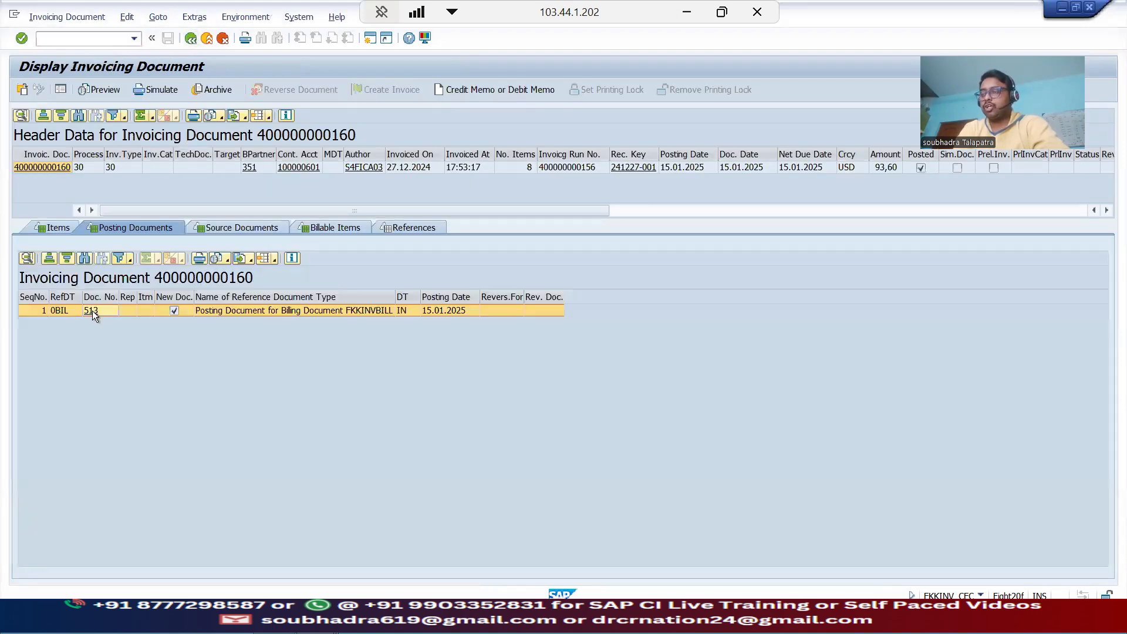
double_click(93, 312)
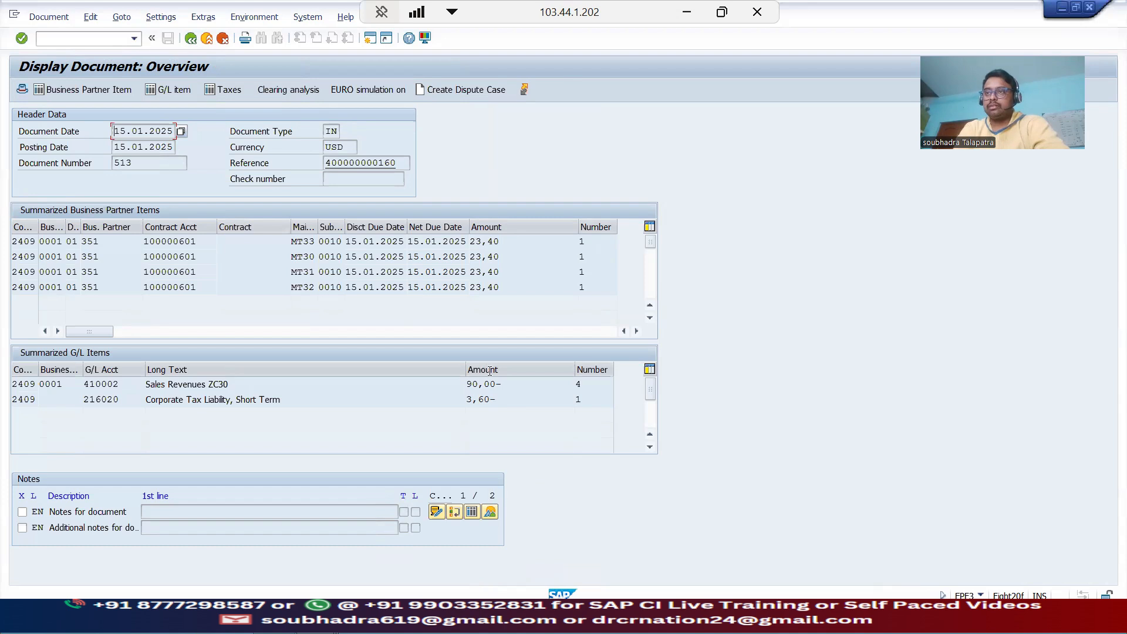
double_click(492, 246)
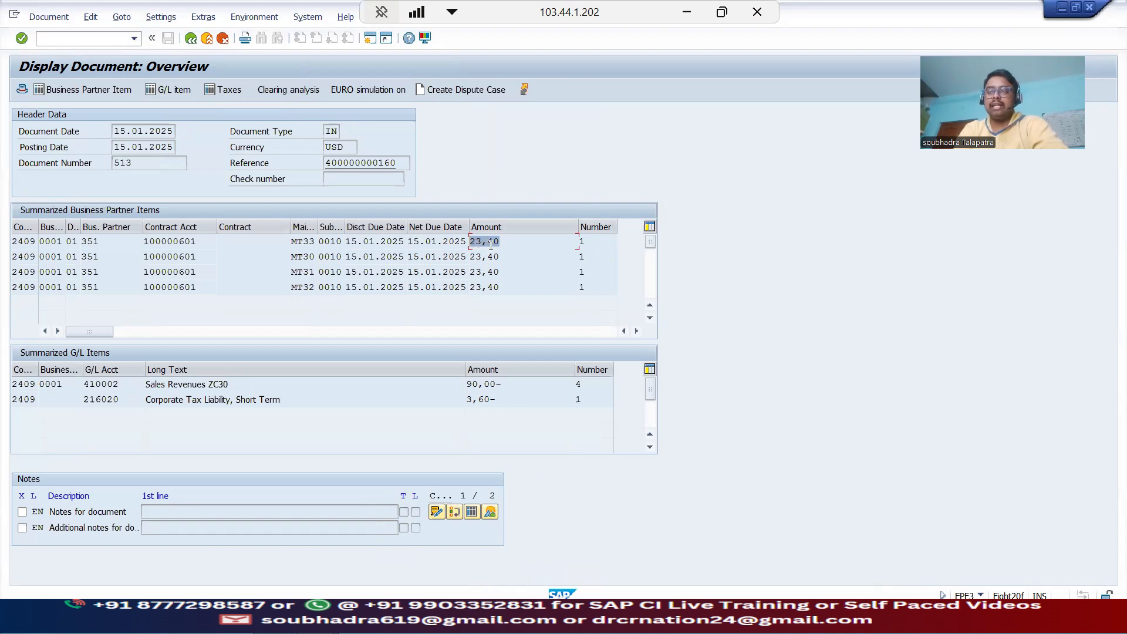
double_click(491, 242)
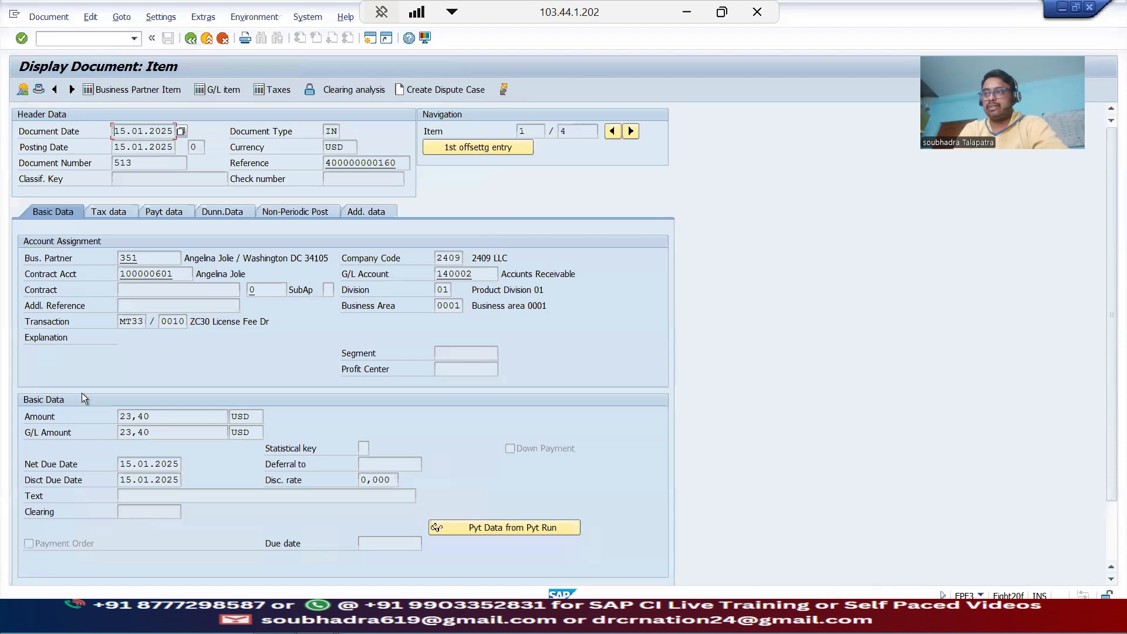
left_click(105, 211)
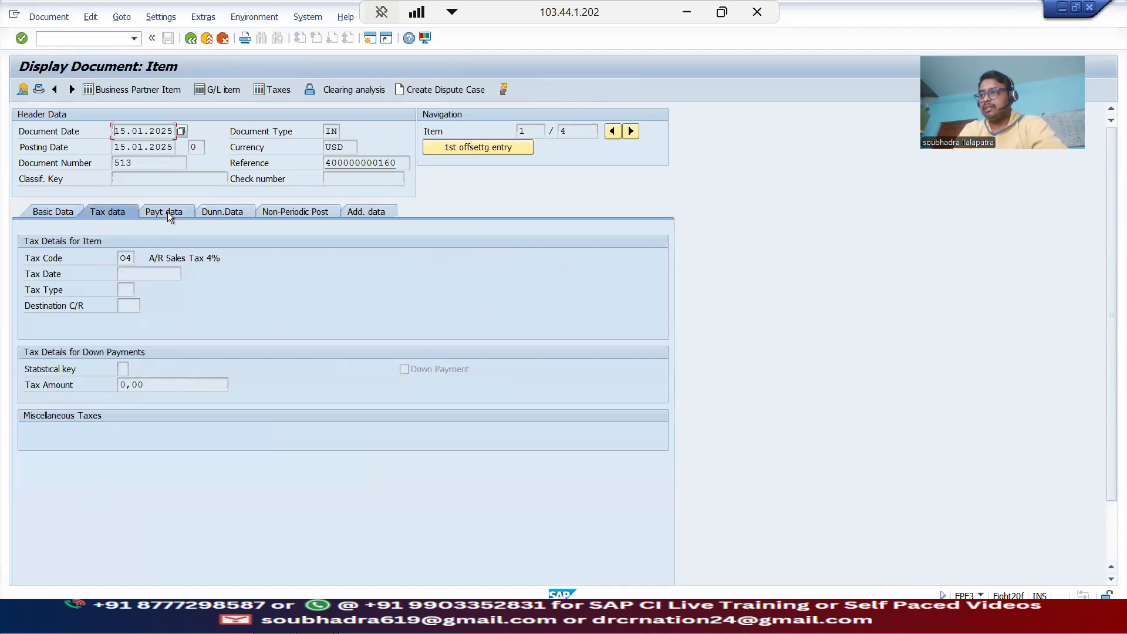
left_click(69, 212)
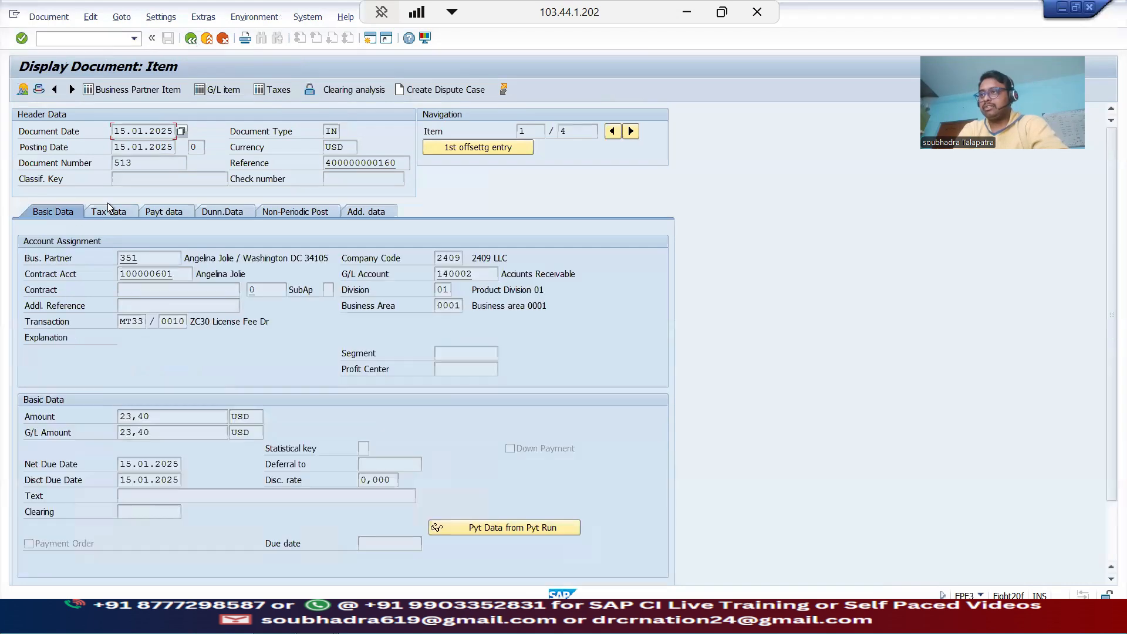
left_click(190, 38)
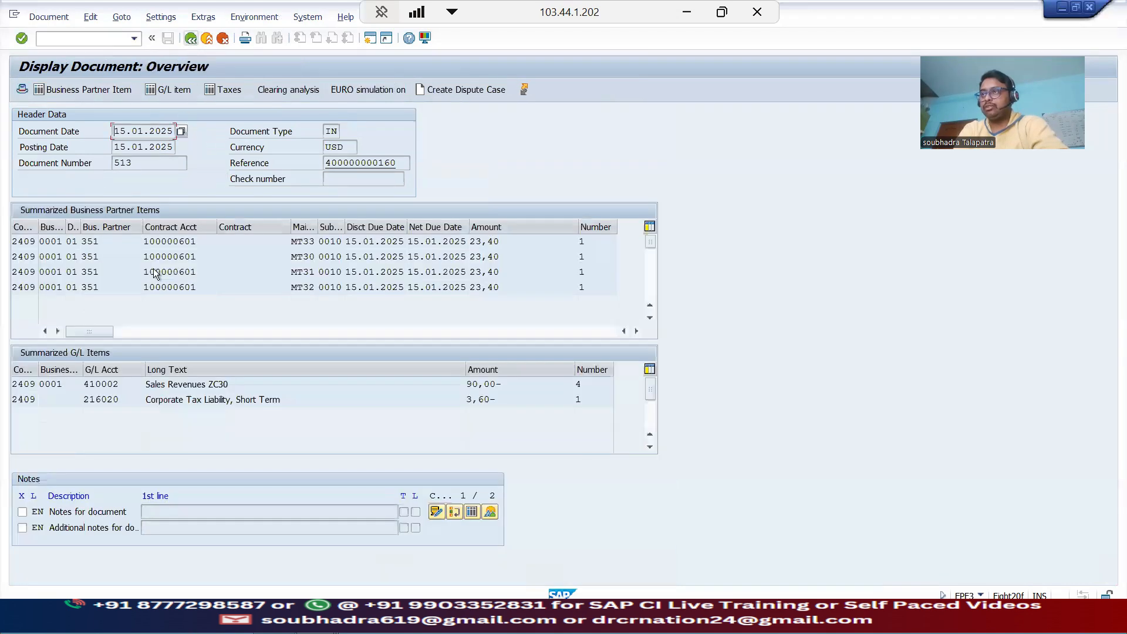
Open the Corporate Tax Liability G/L item and check its tax base amount, tax percentage and tax amount
double_click(114, 400)
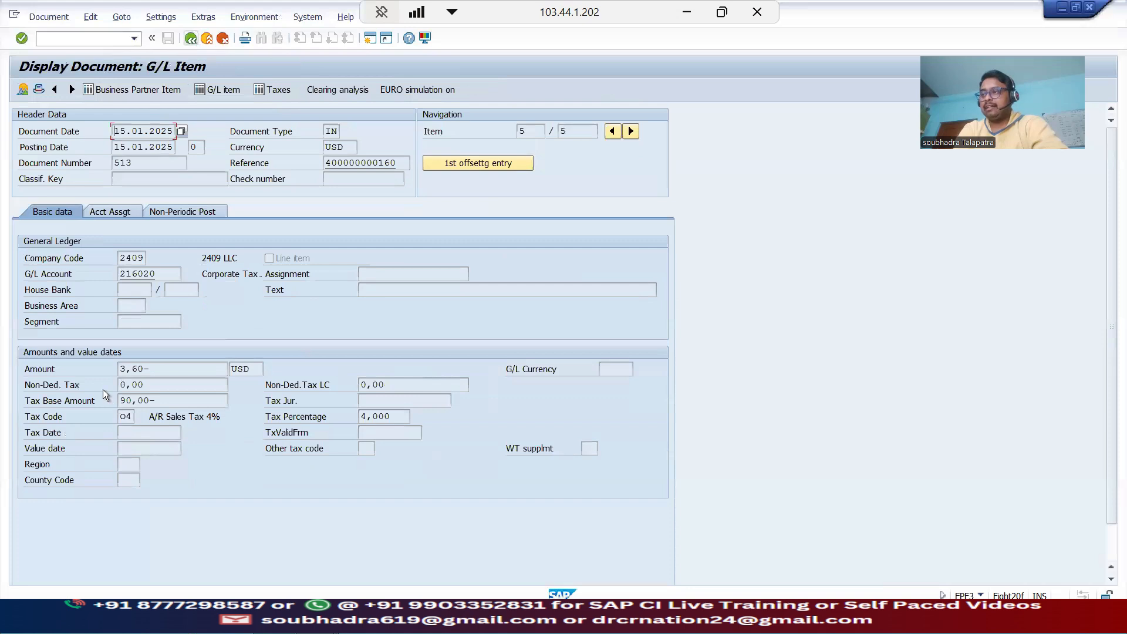
left_click_drag(155, 400, 77, 394)
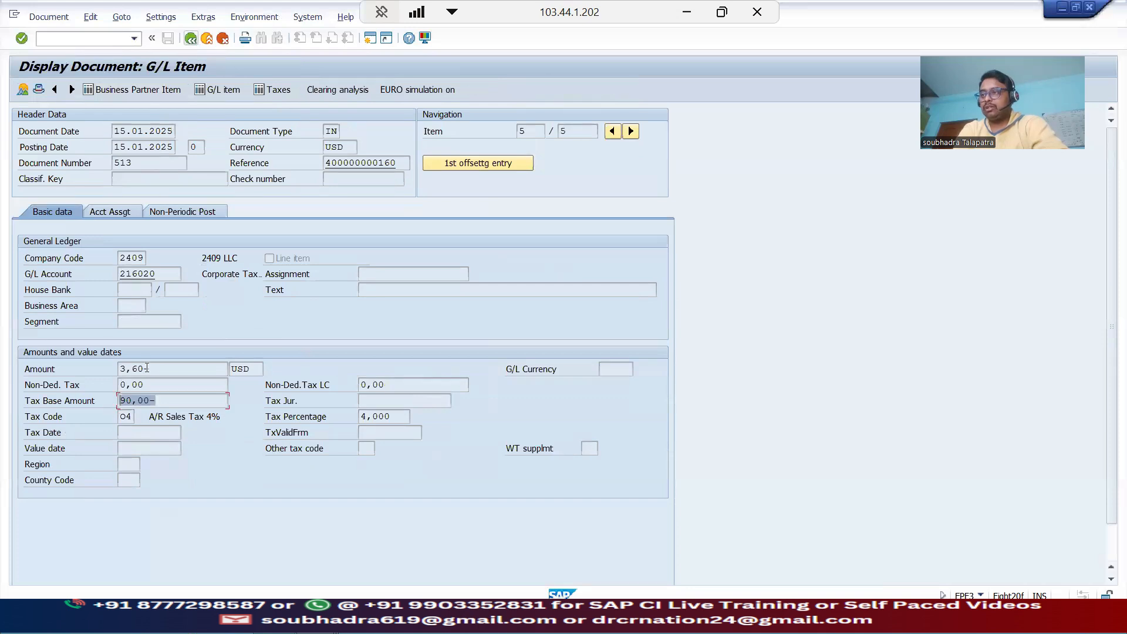
left_click_drag(145, 369, 125, 381)
left_click_drag(391, 422, 357, 418)
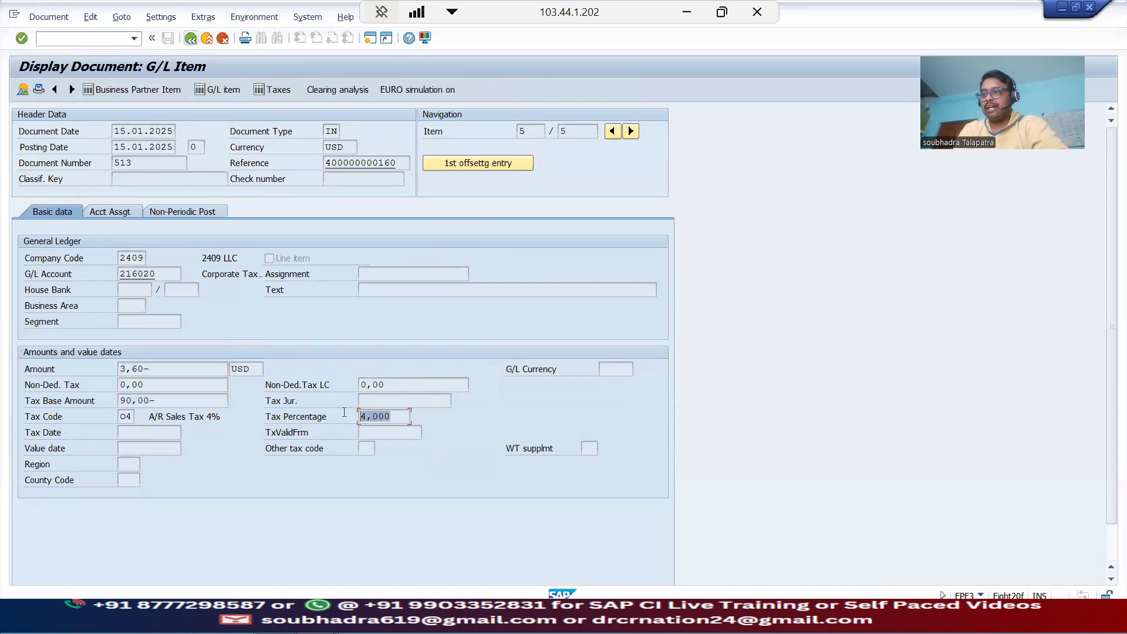
left_click_drag(152, 369, 101, 365)
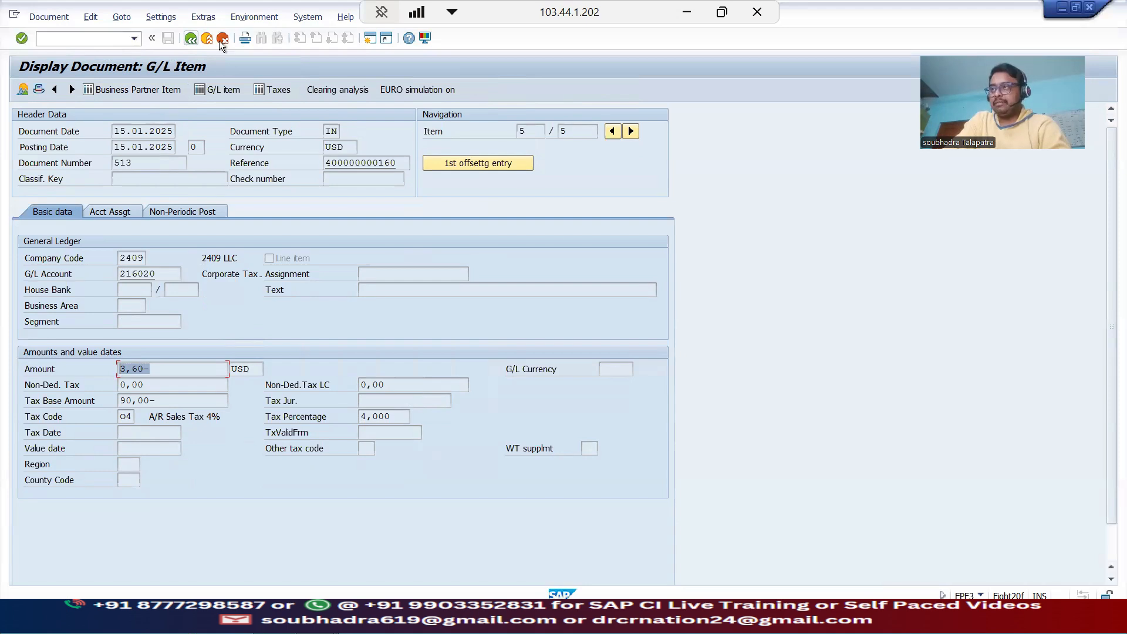
Return from the posting document to the invoicing document and examine its remaining header data and its items
left_click(190, 39)
left_click(190, 38)
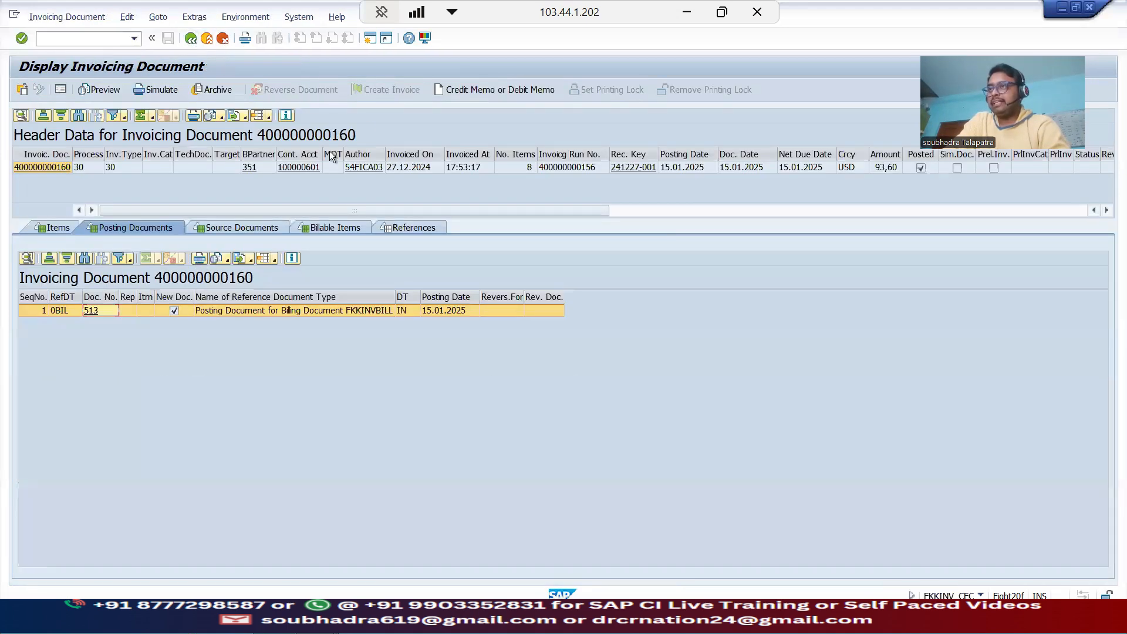
left_click(675, 209)
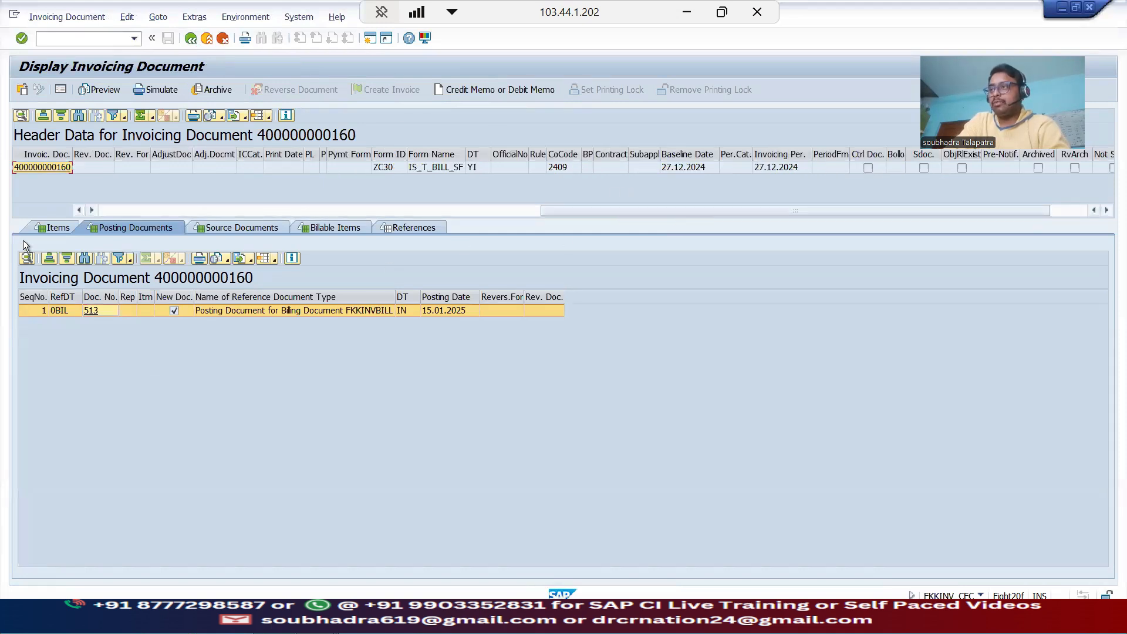
left_click(46, 227)
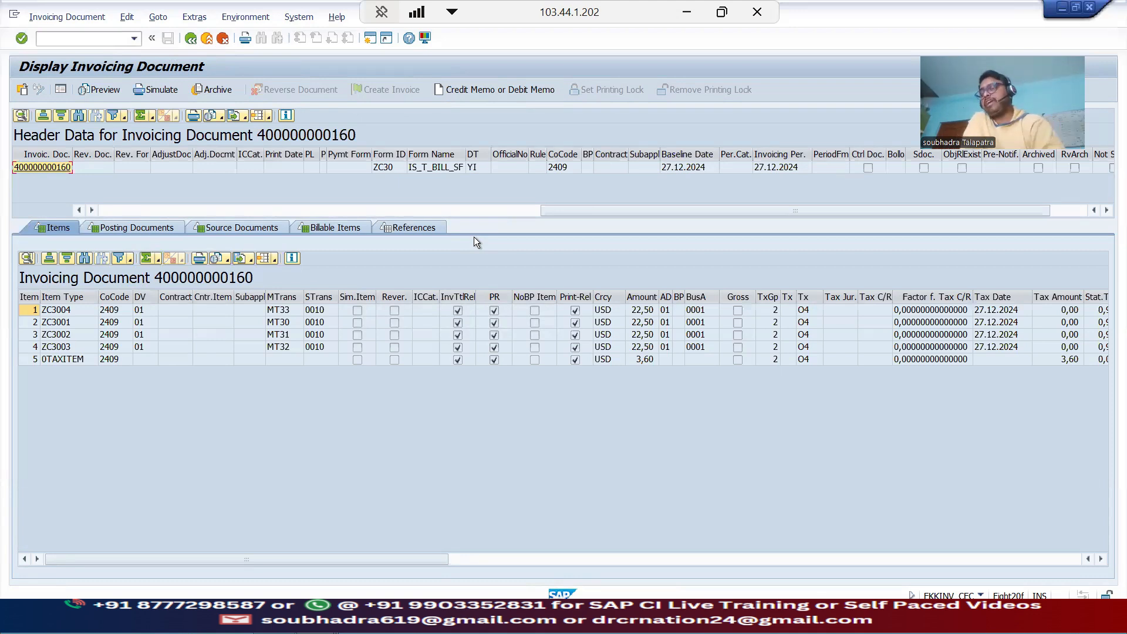
Switch to the CI Demo workbook in Excel and fill the Billing Cycle and Invoicing Cycle label cells with light green
left_click(725, 23)
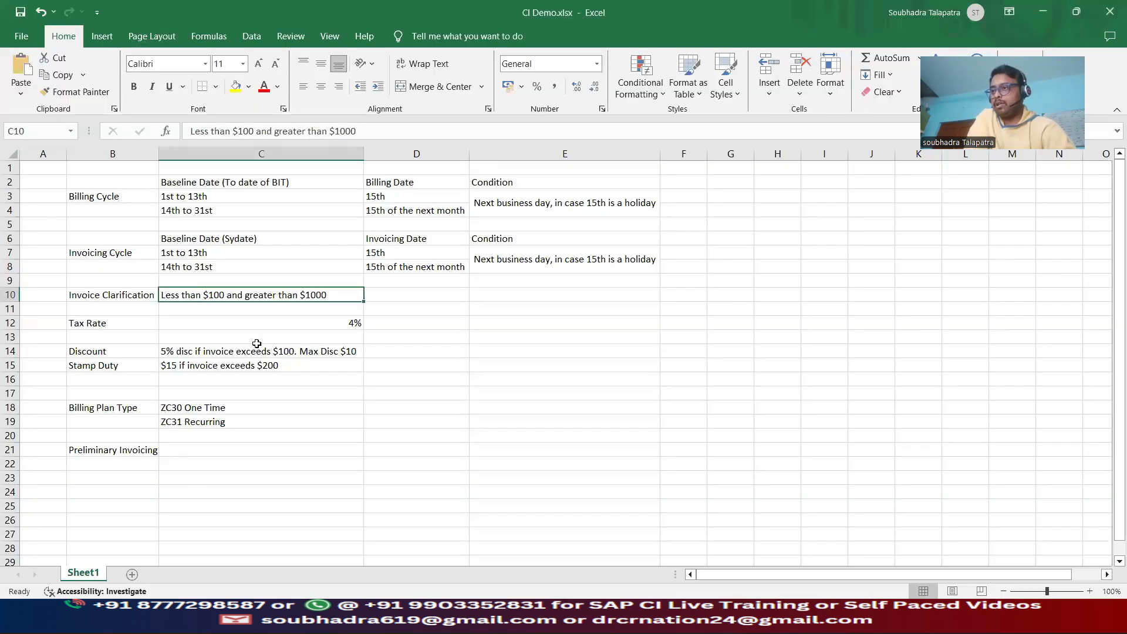
left_click(104, 198)
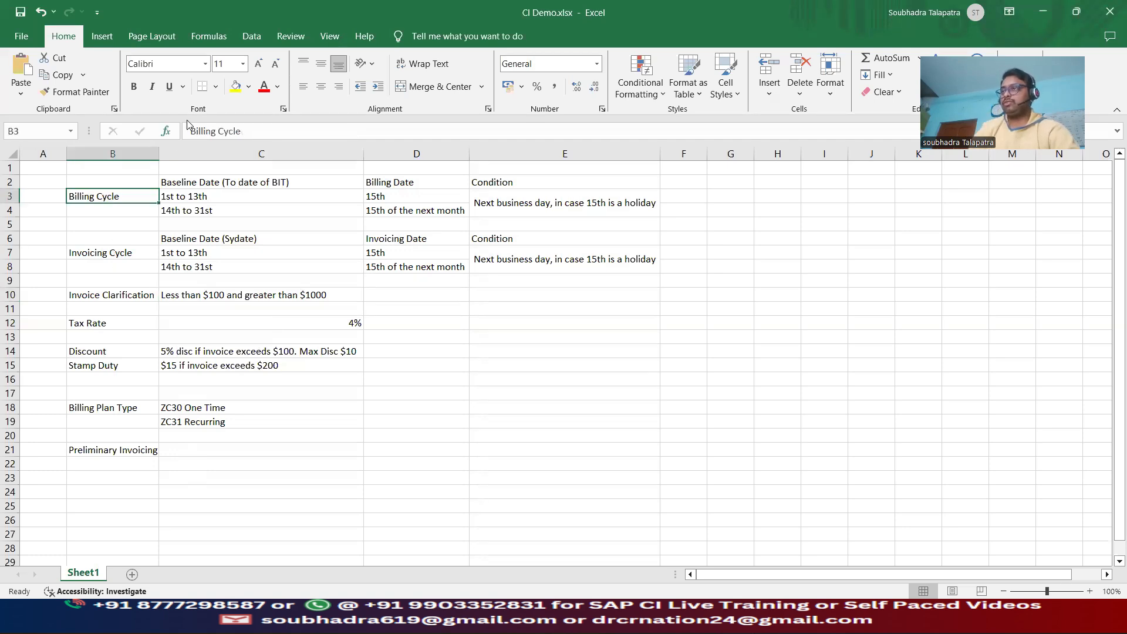
left_click(249, 86)
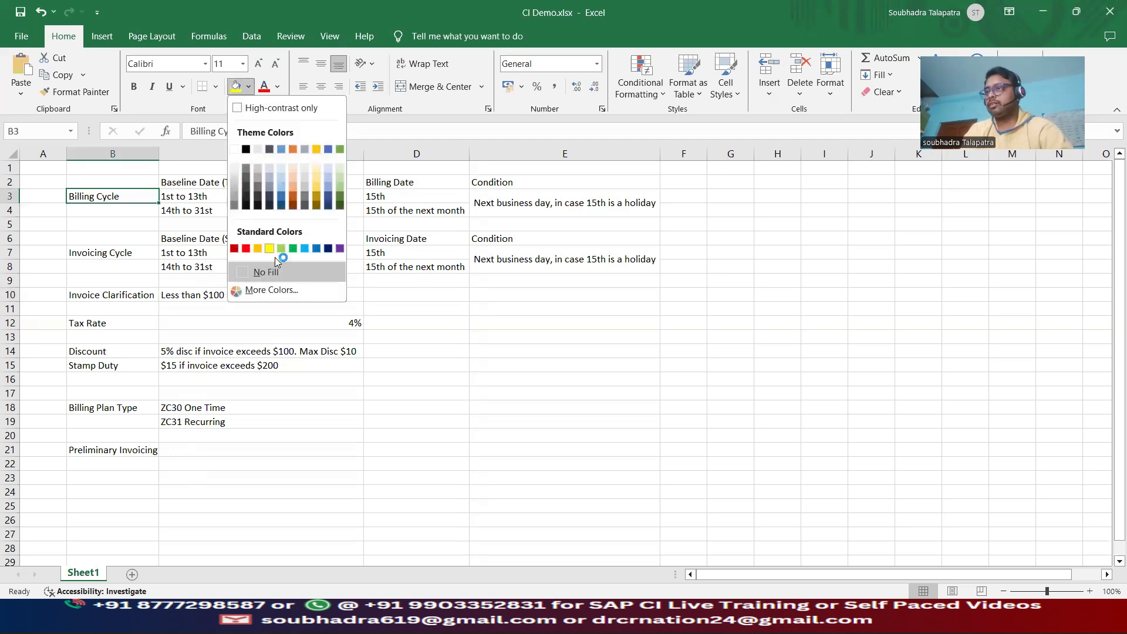
left_click(112, 251)
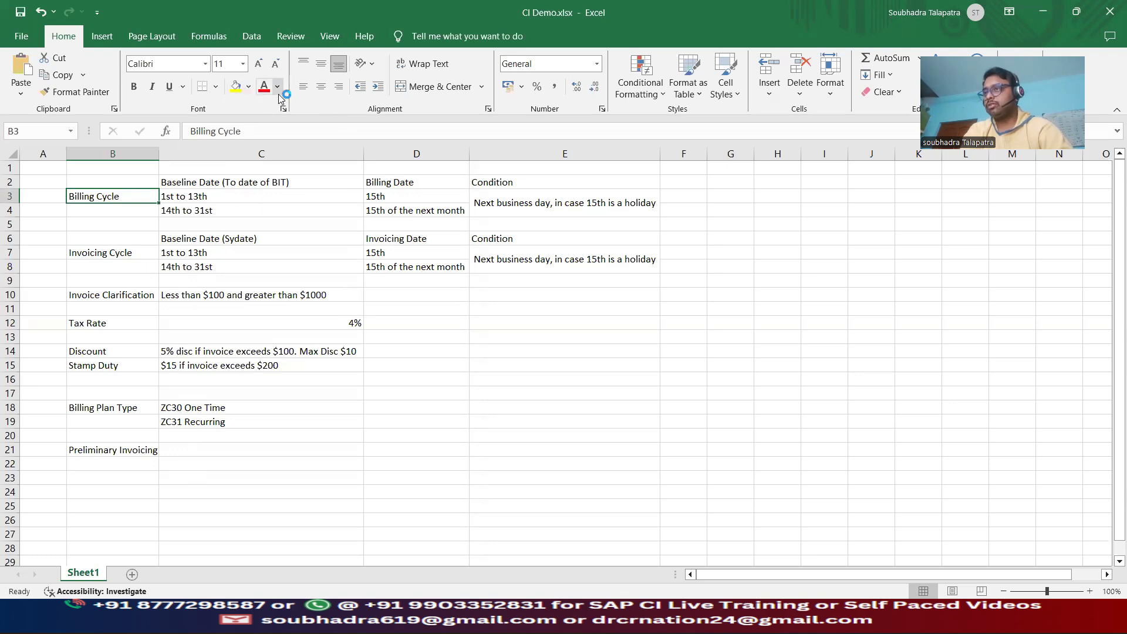
left_click(249, 87)
left_click(281, 249)
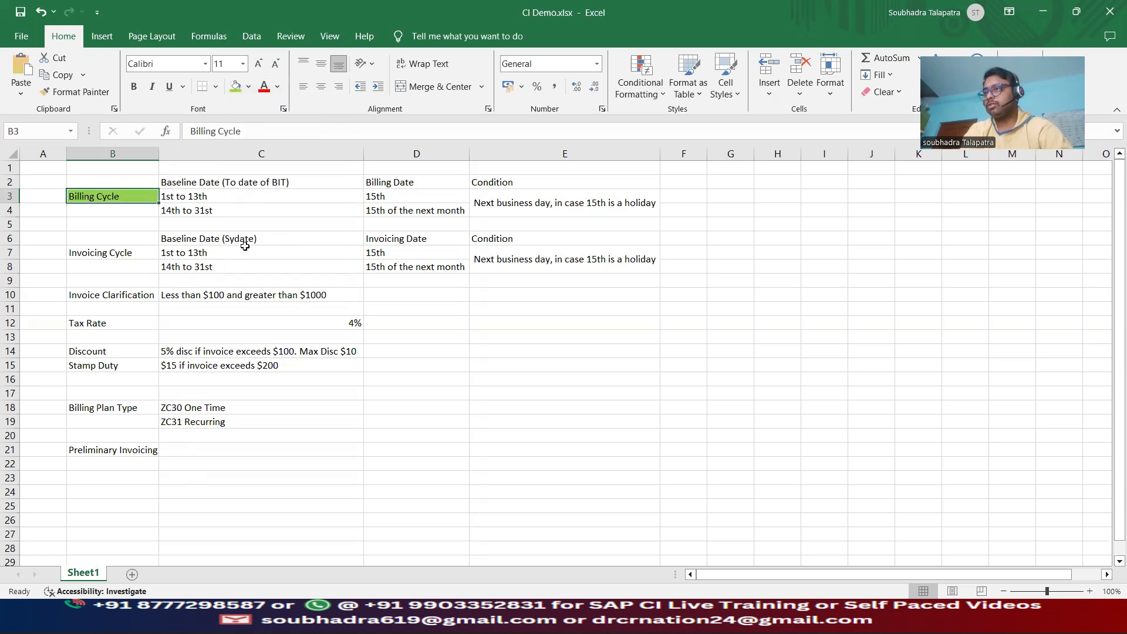
left_click(134, 253)
left_click(235, 86)
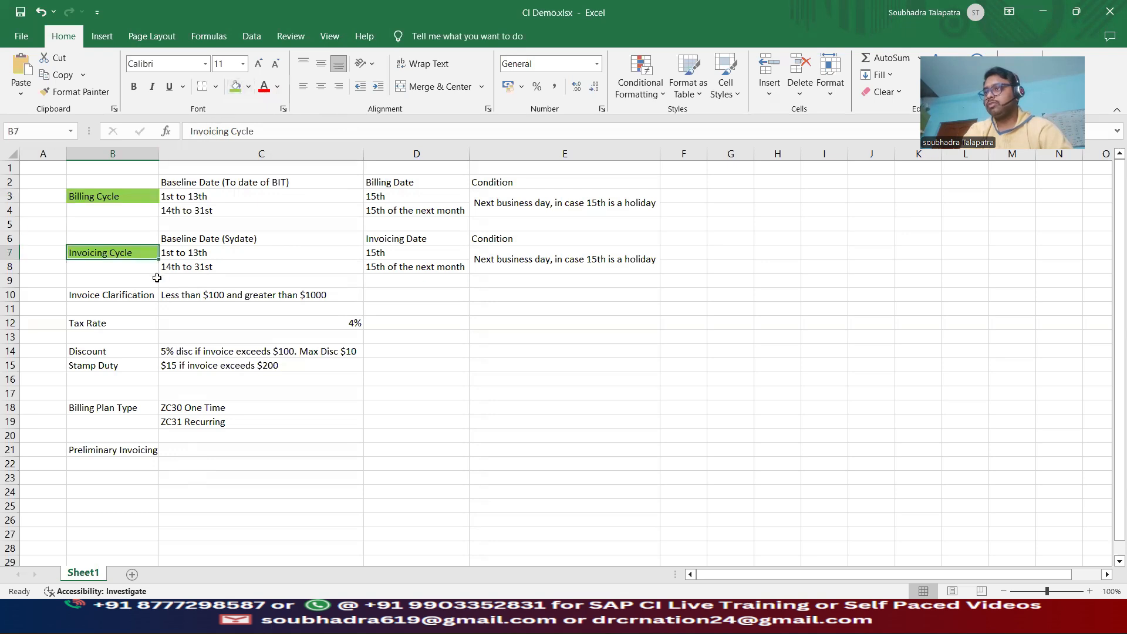
Fill the Invoice Clarification and Tax Rate label cells with the same light green
left_click(134, 292)
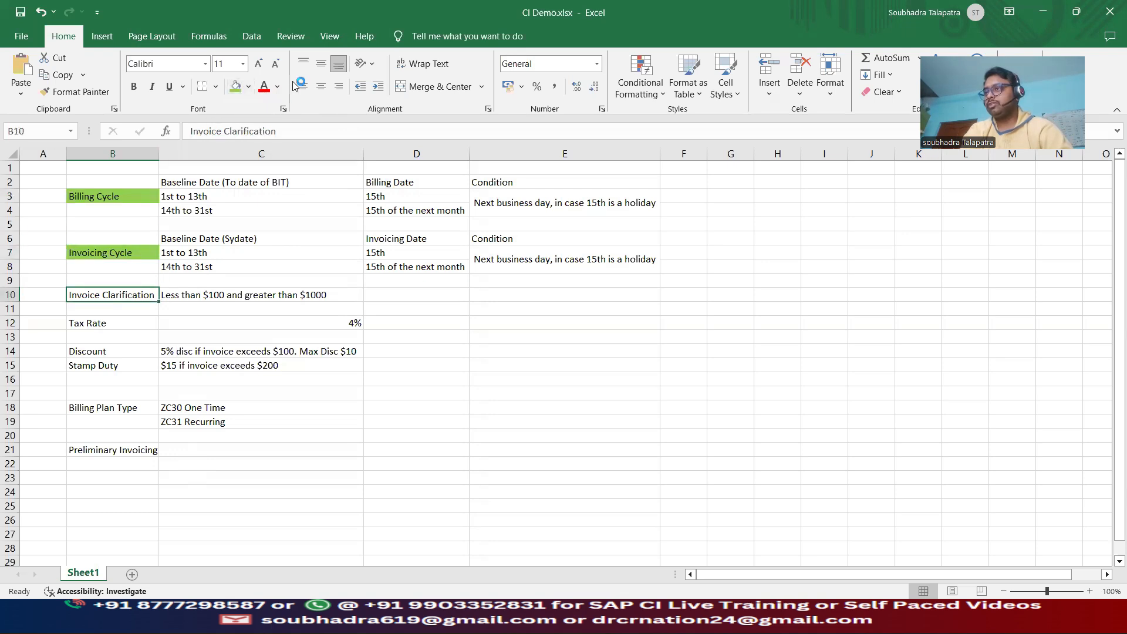
left_click(236, 86)
left_click(91, 322)
left_click(236, 86)
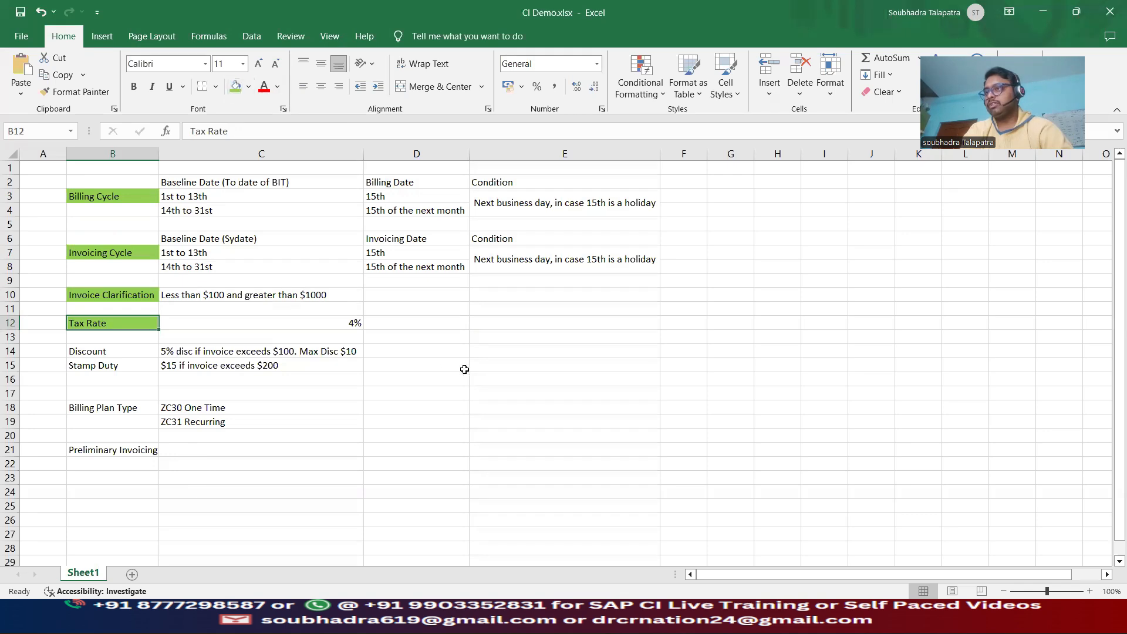
Review the Discount and Stamp Duty rules and compare their invoice amount thresholds
left_click(464, 369)
left_click(99, 350)
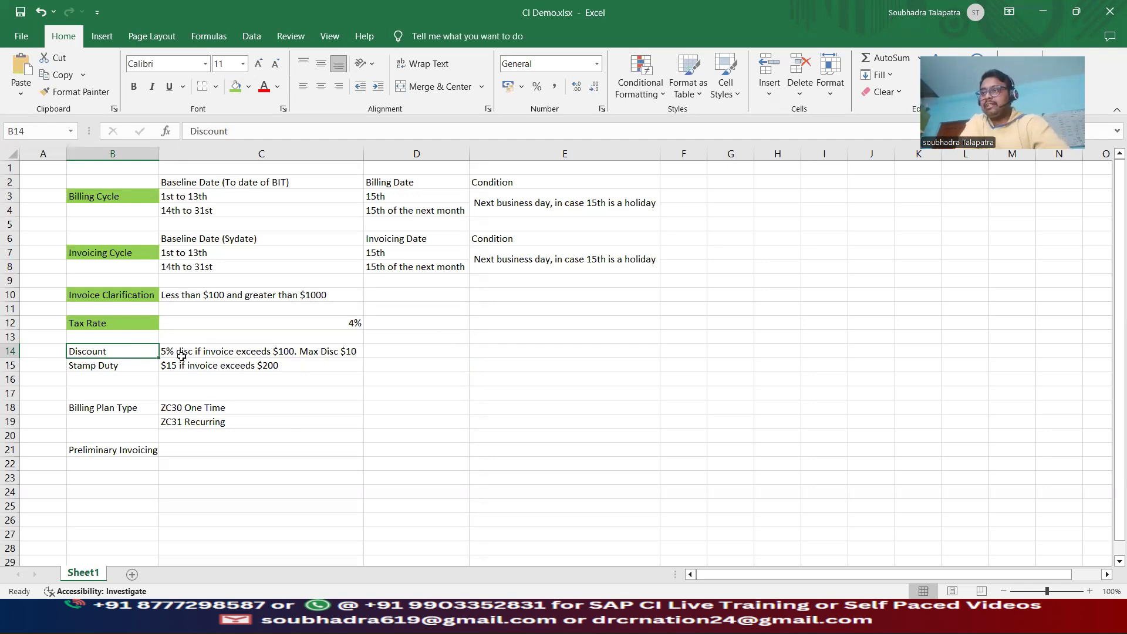
left_click(202, 356)
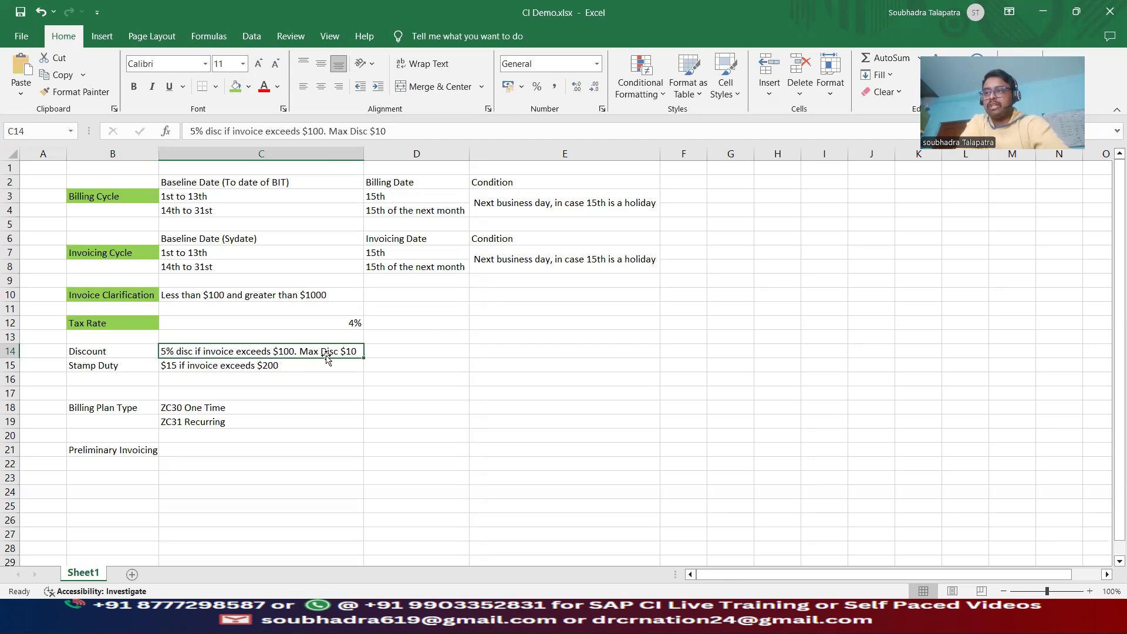
left_click(181, 364)
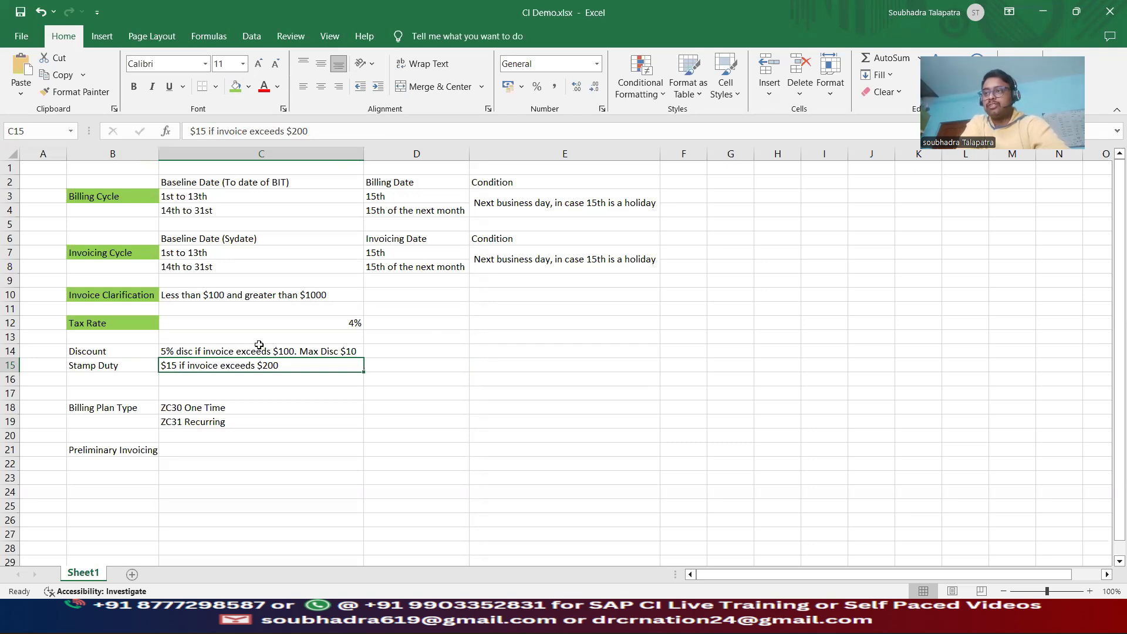
left_click(179, 351)
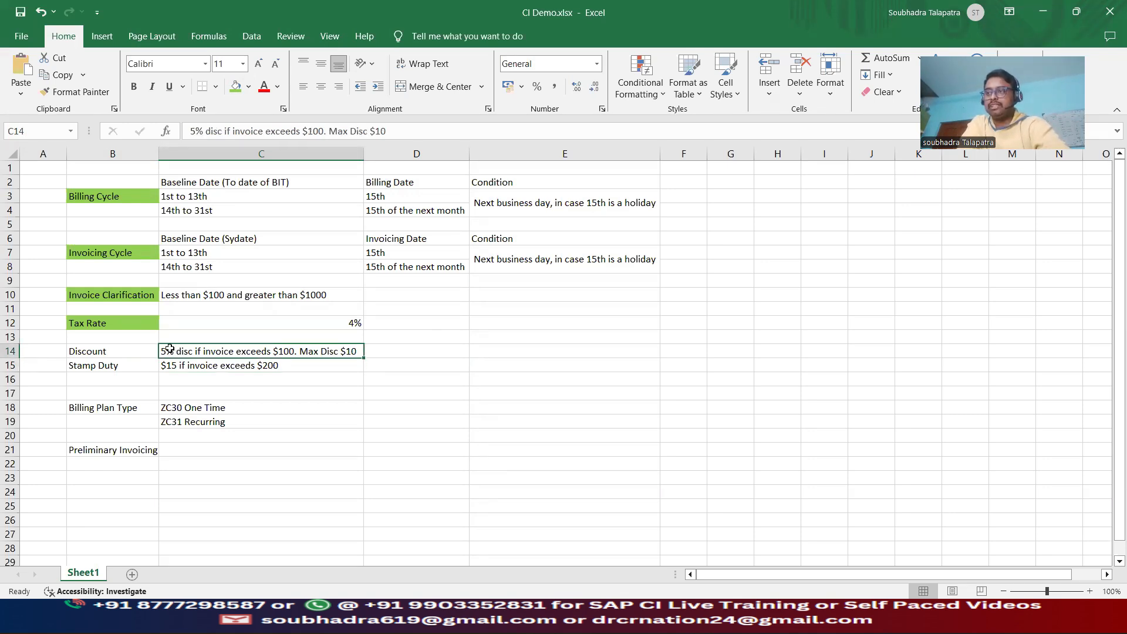
left_click(276, 365)
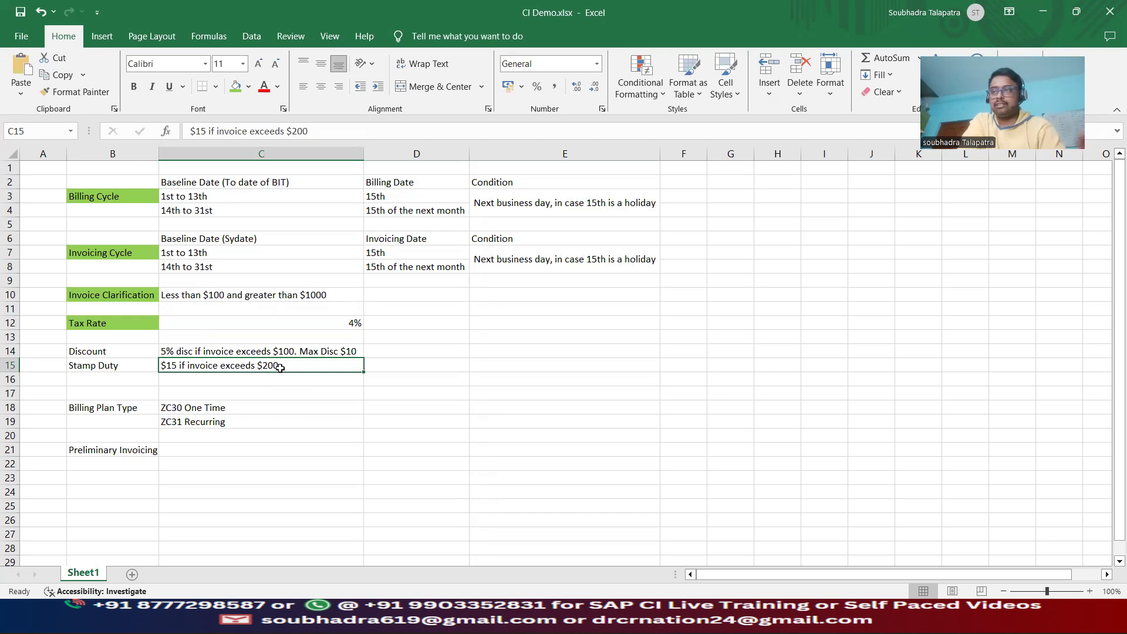
Switch back to SAP, leave the invoicing document and results, and mark the ZC30 invoicing clarification case as completed
left_click(778, 617)
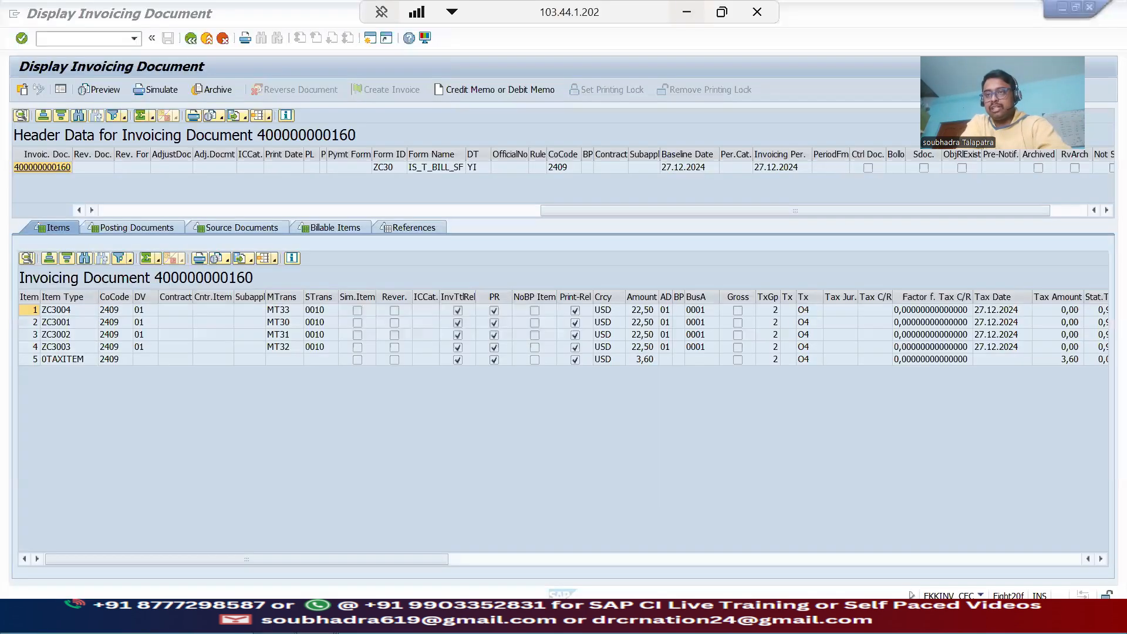
left_click(189, 39)
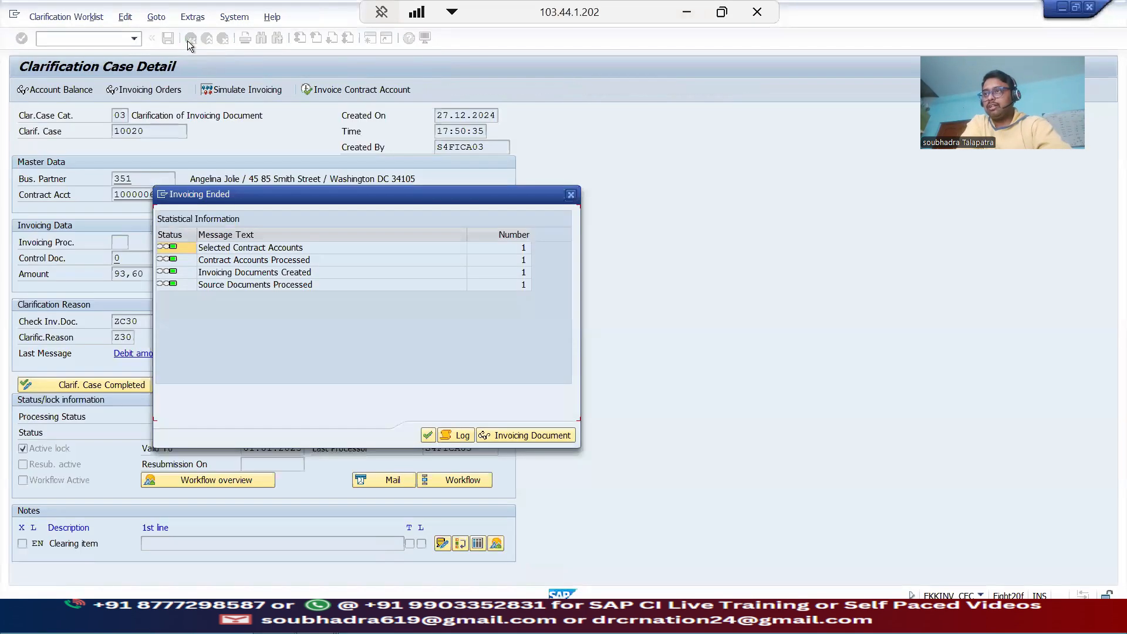
left_click(427, 435)
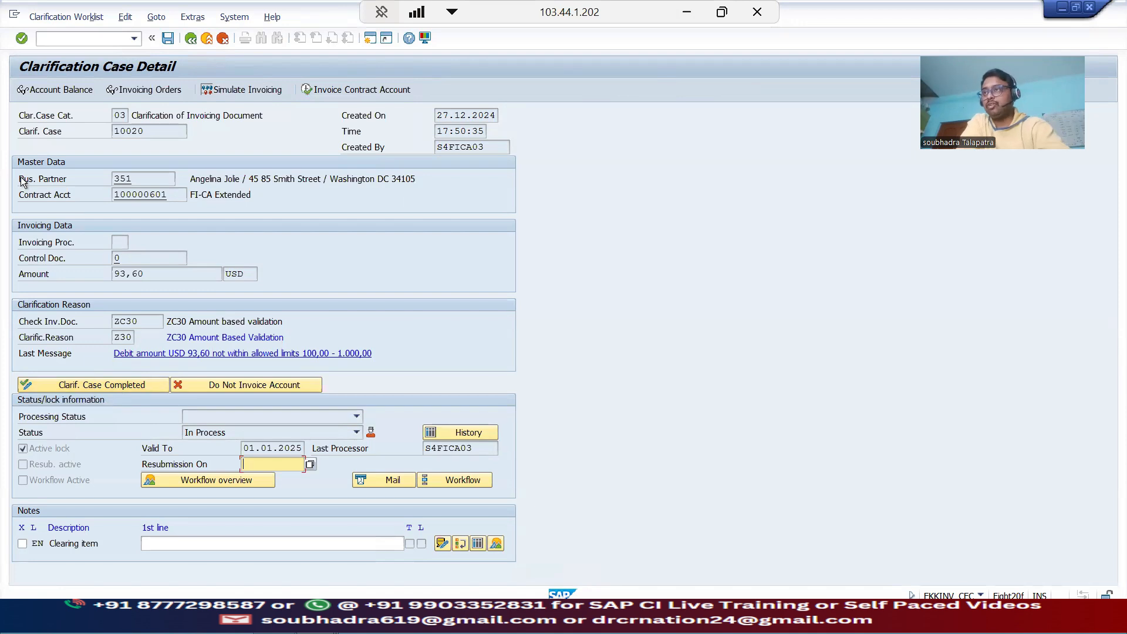
left_click(190, 43)
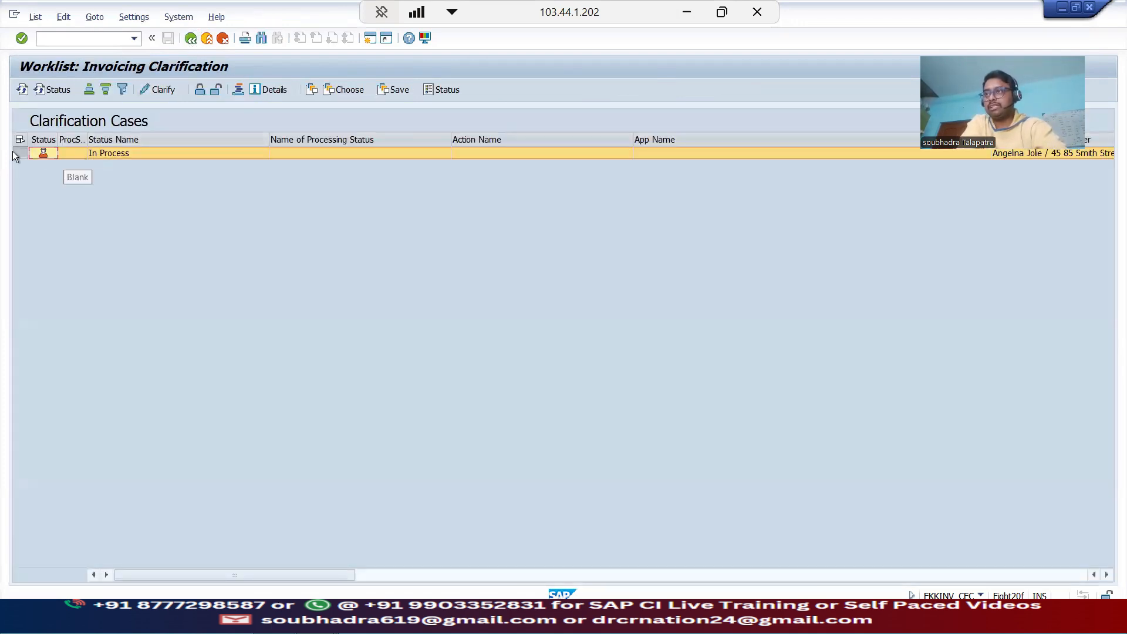
left_click(159, 89)
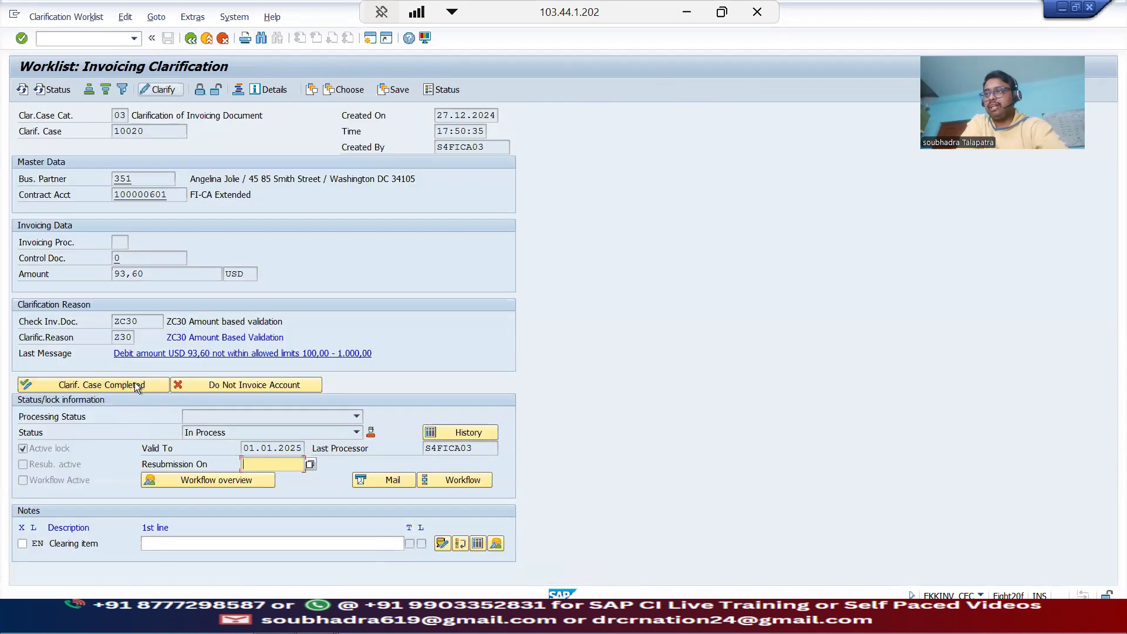
left_click(113, 386)
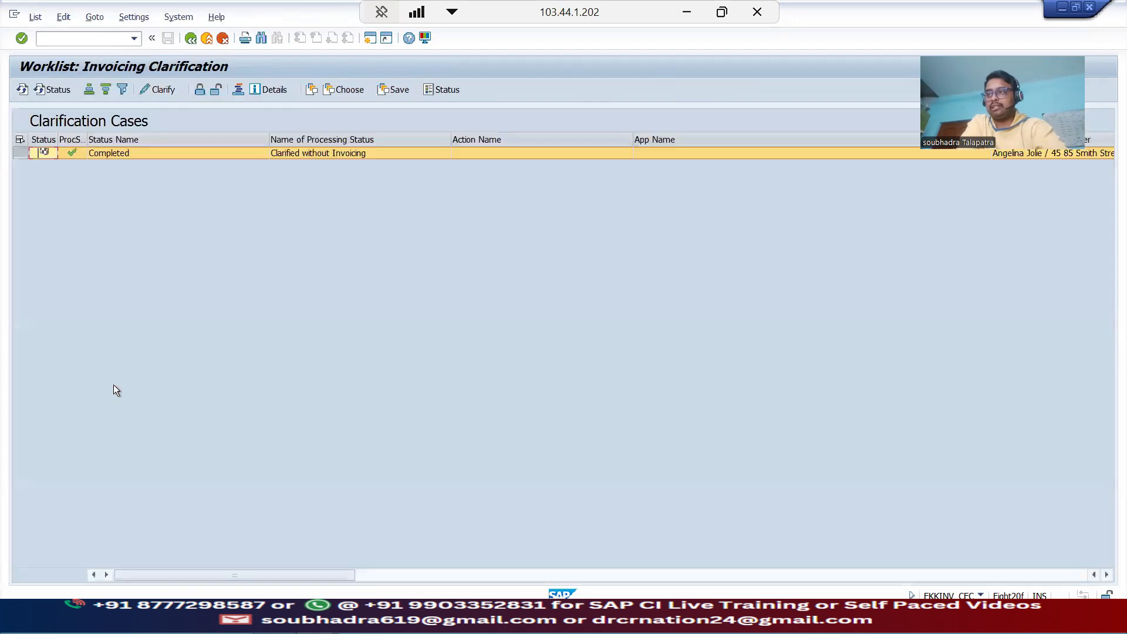
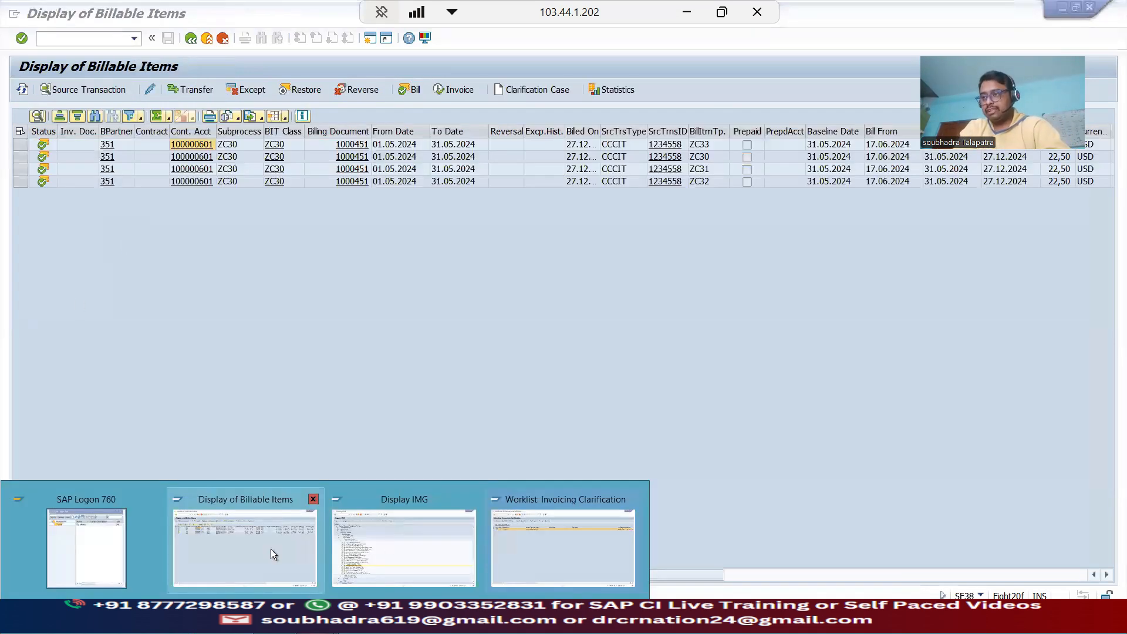
Switch to the billable items display session and return to the program that creates billable items for testing
left_click(270, 548)
left_click(190, 39)
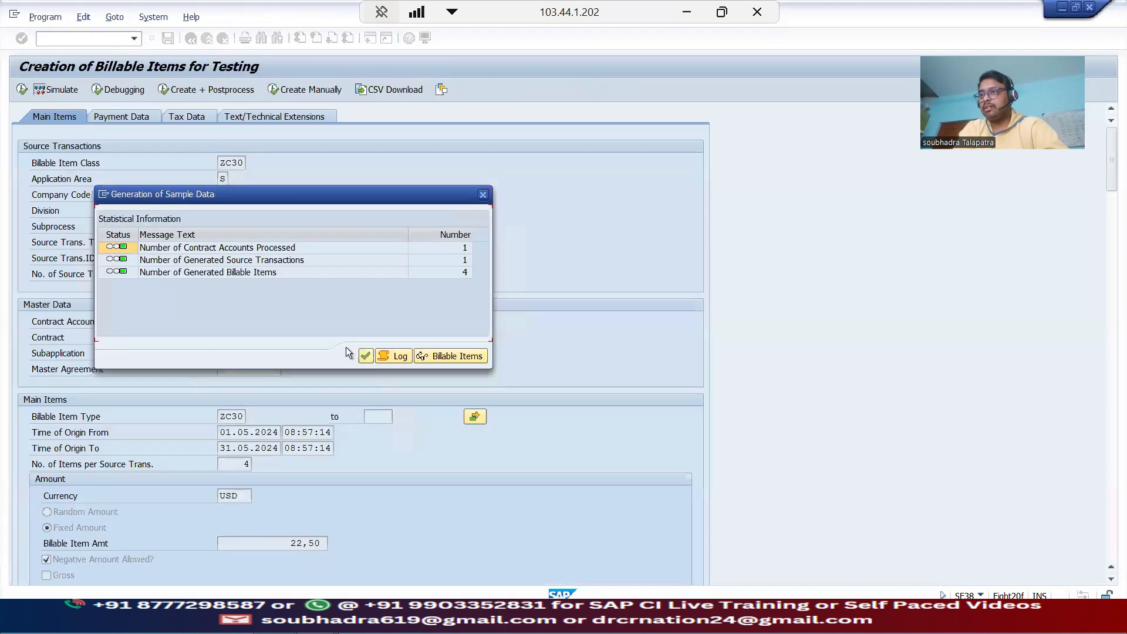
Generate billable items with the fixed billable item amount set to 30 USD and display the generated items
left_click(366, 357)
double_click(328, 543)
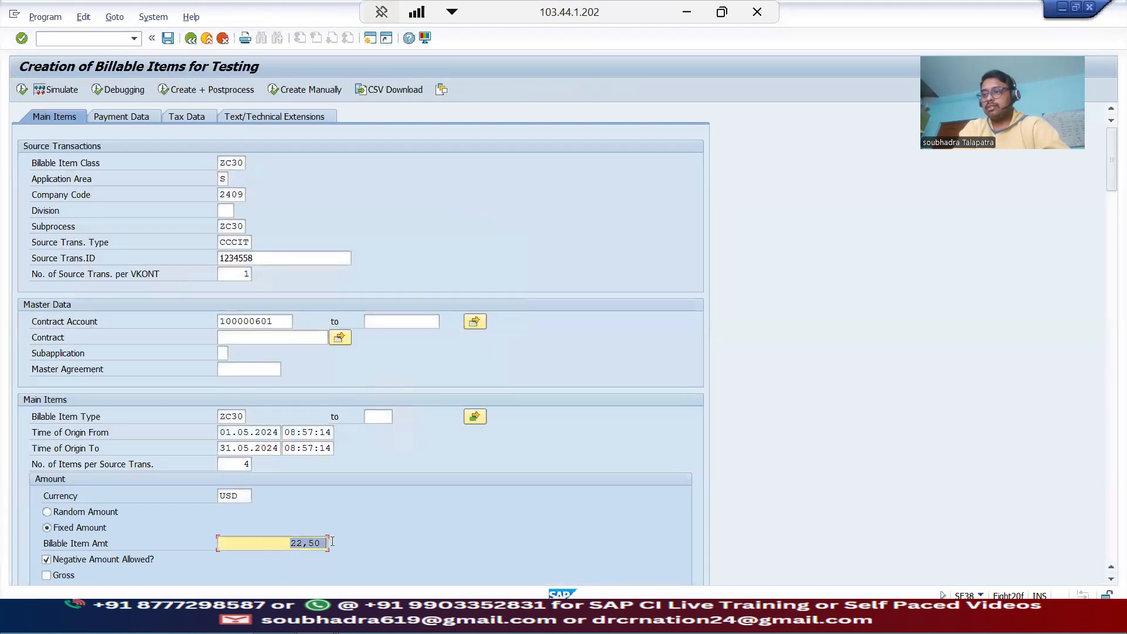
type("30")
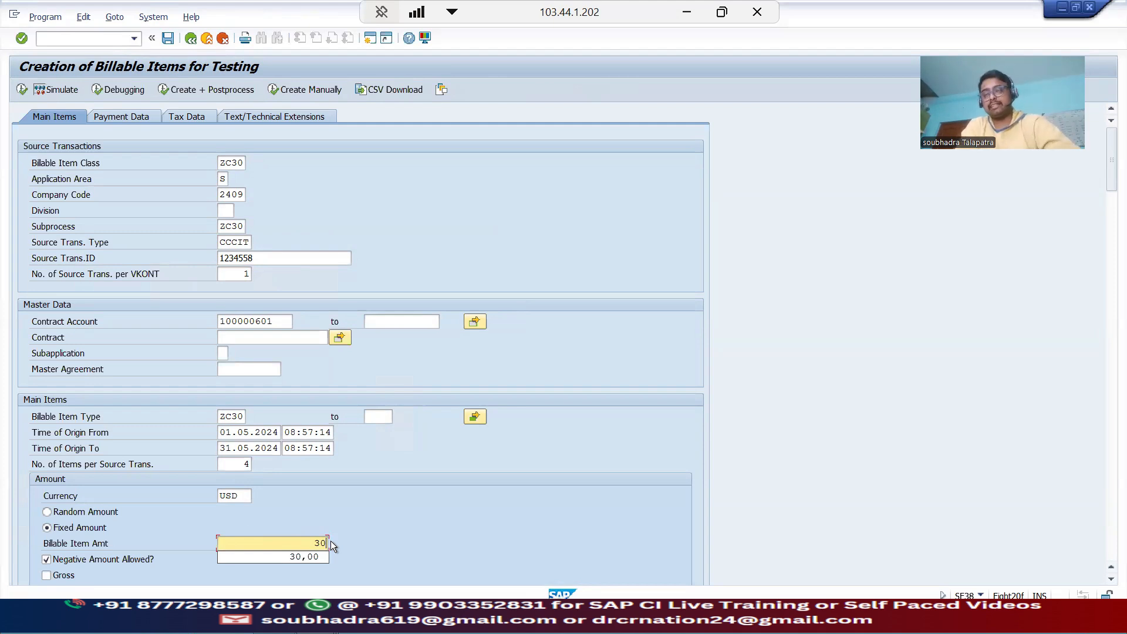
left_click(31, 92)
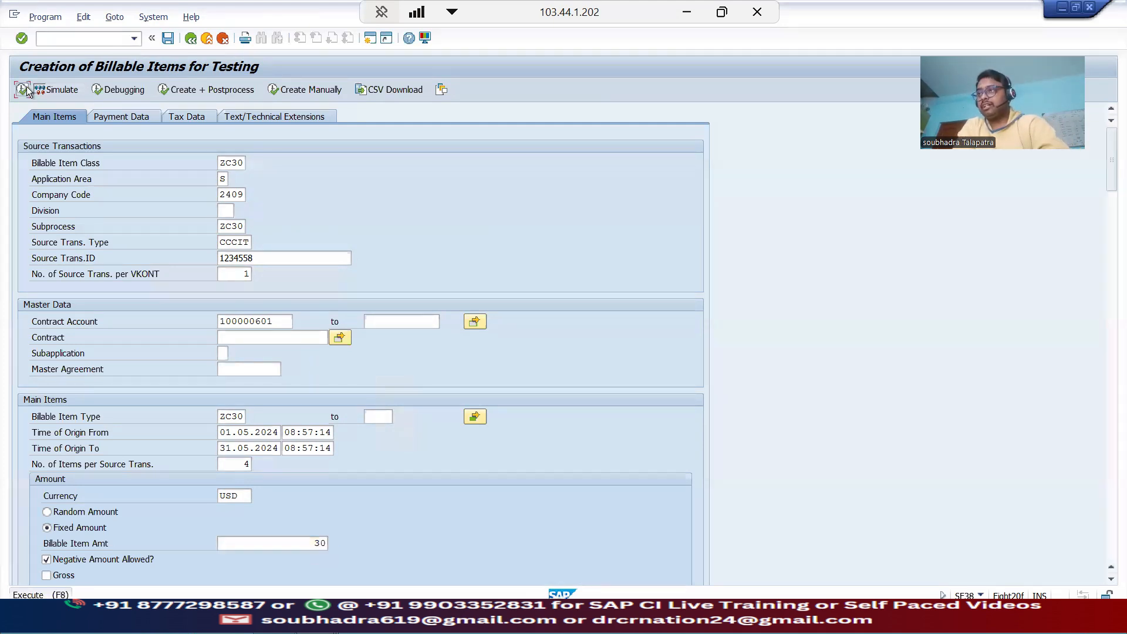
left_click(460, 354)
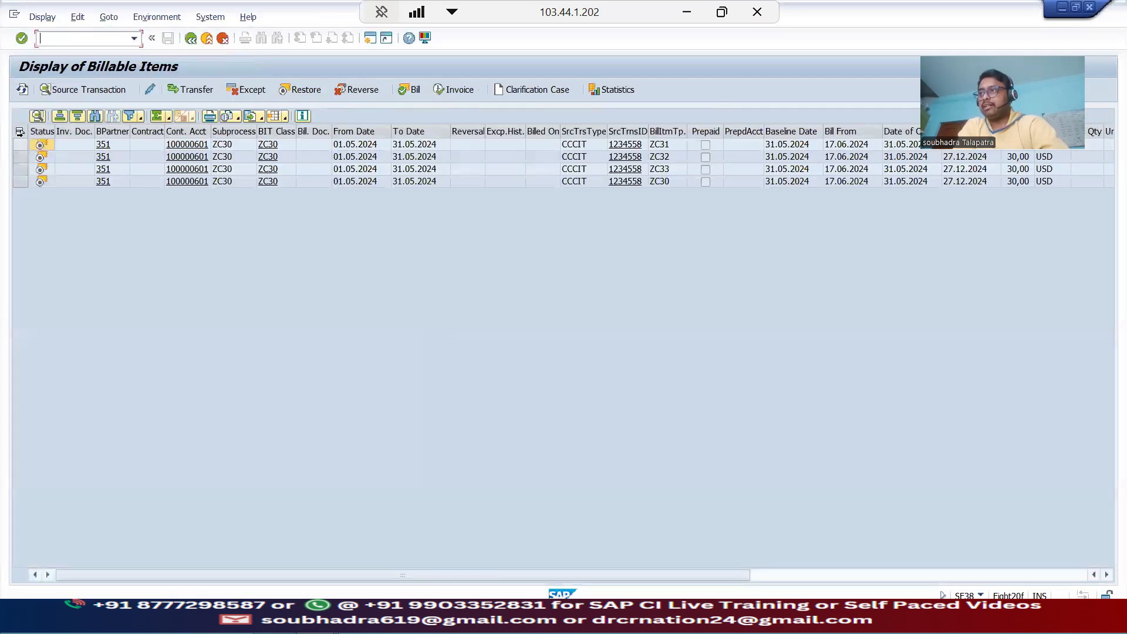
Bill all the displayed billable items with billing date 17.06.2024, accepting the proposed item selection and billing unit
left_click(19, 131)
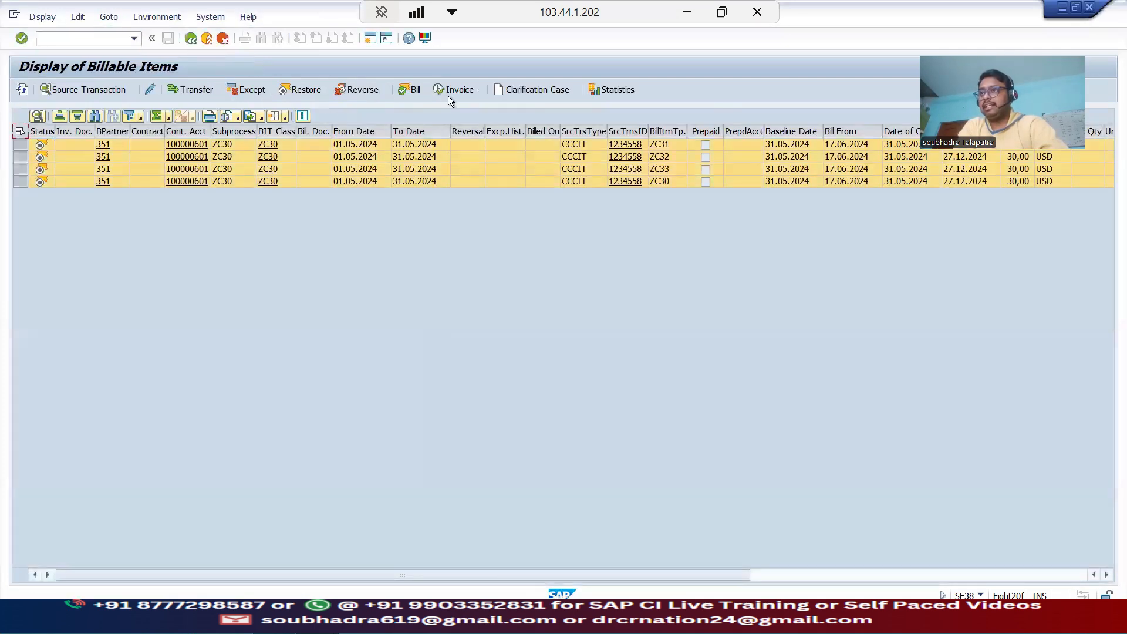
left_click(411, 90)
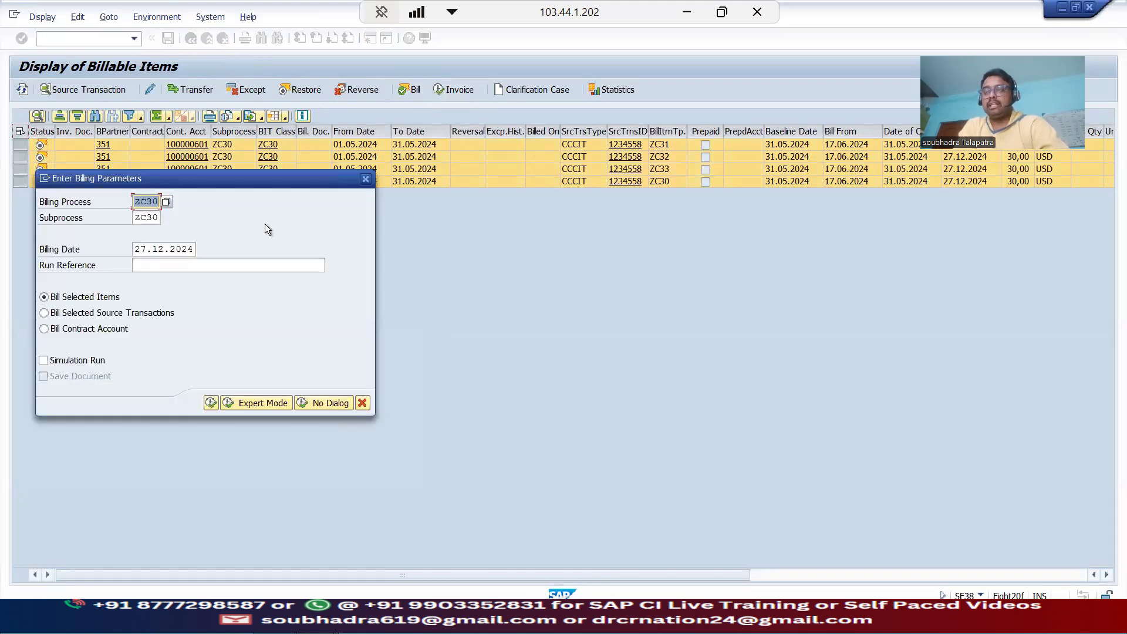
left_click_drag(135, 249, 195, 249)
key("Delete")
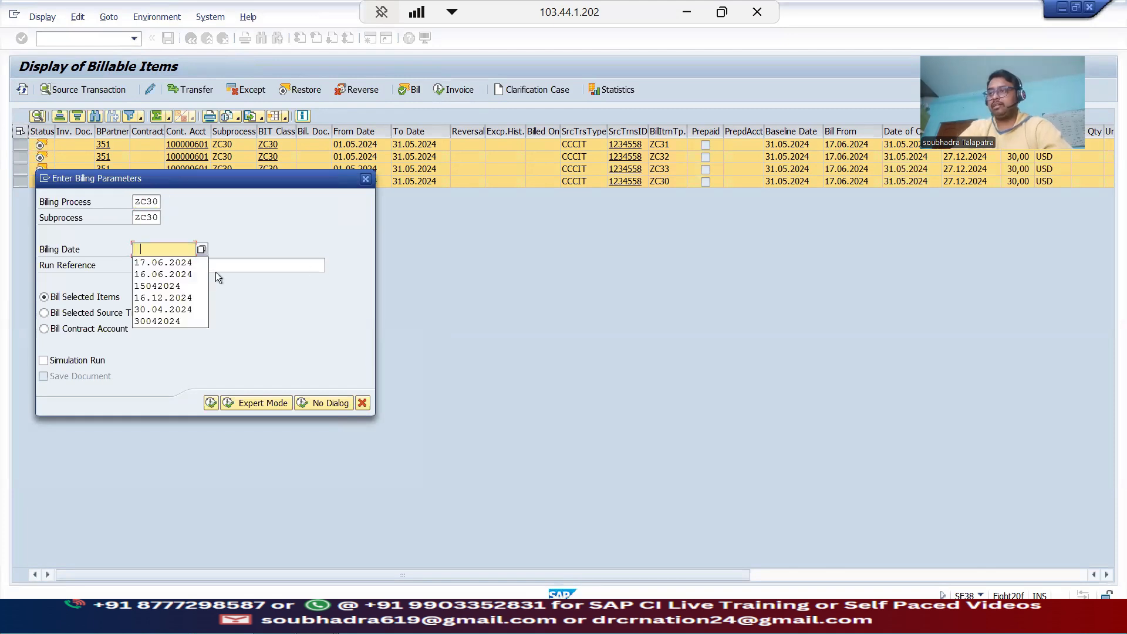
left_click(170, 263)
left_click(211, 403)
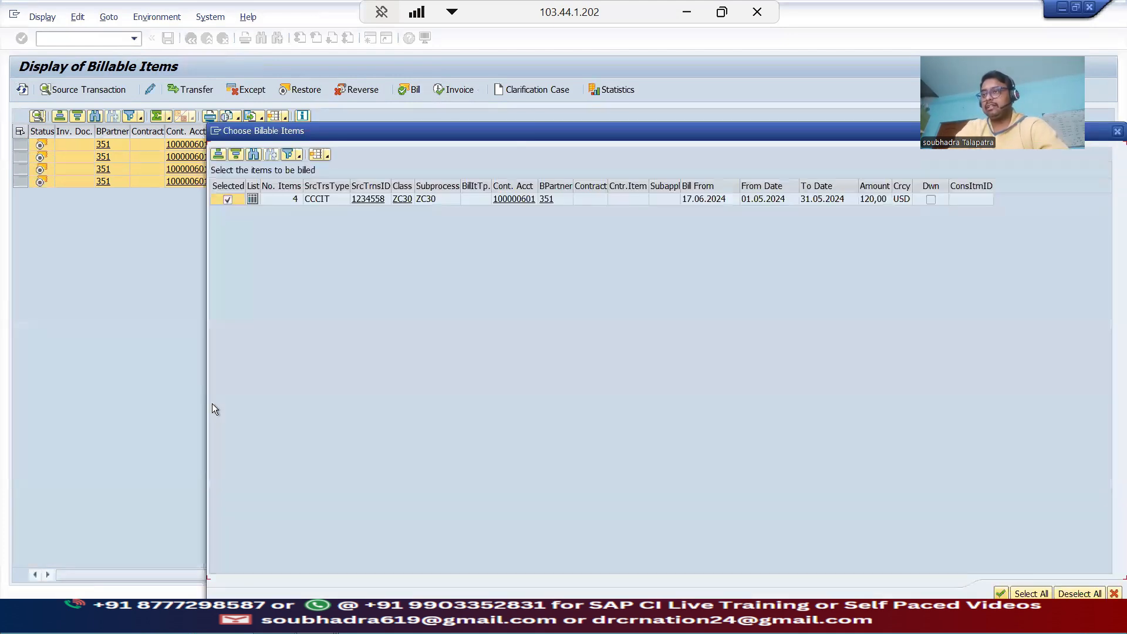
key("Return")
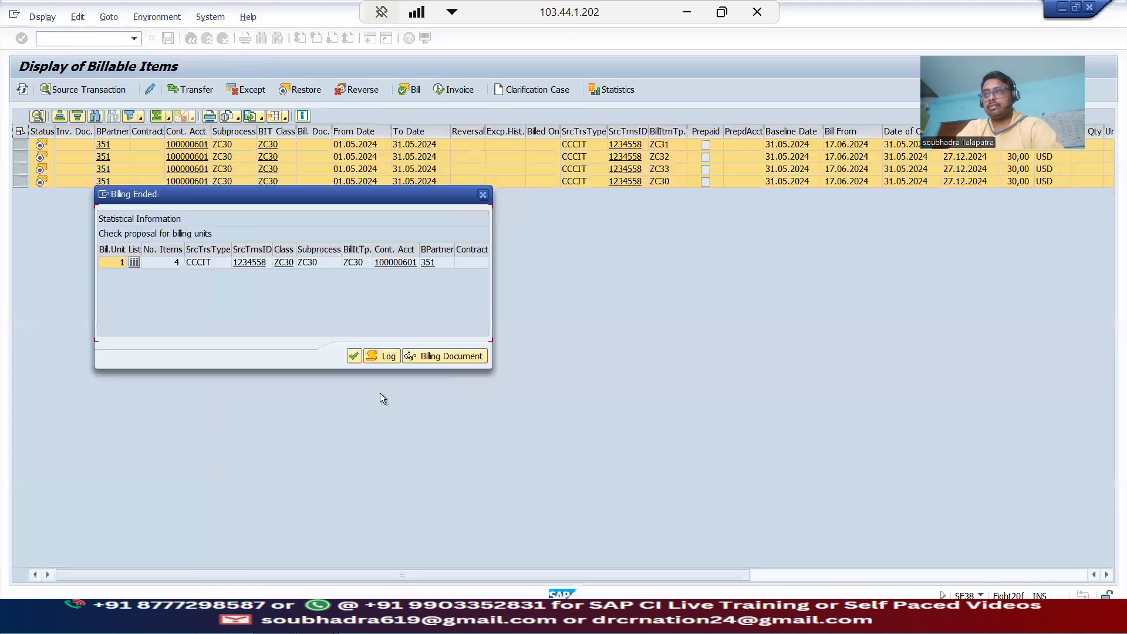
left_click(353, 356)
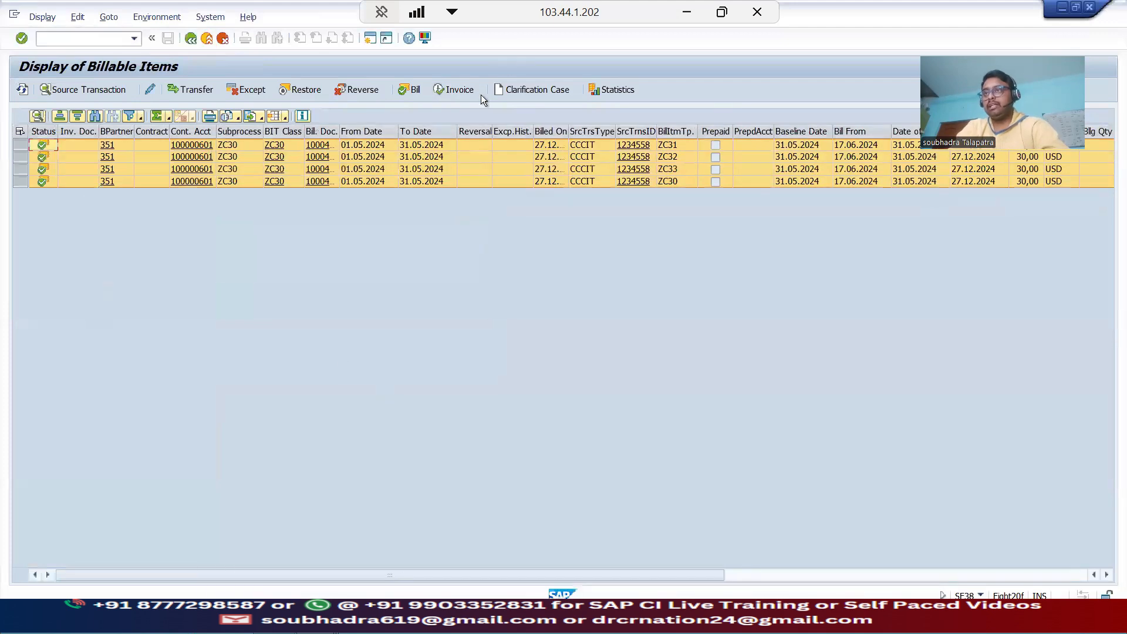
Invoice the selected items with document and posting dates 15.01.2025, post the invoicing document and display it
left_click(453, 90)
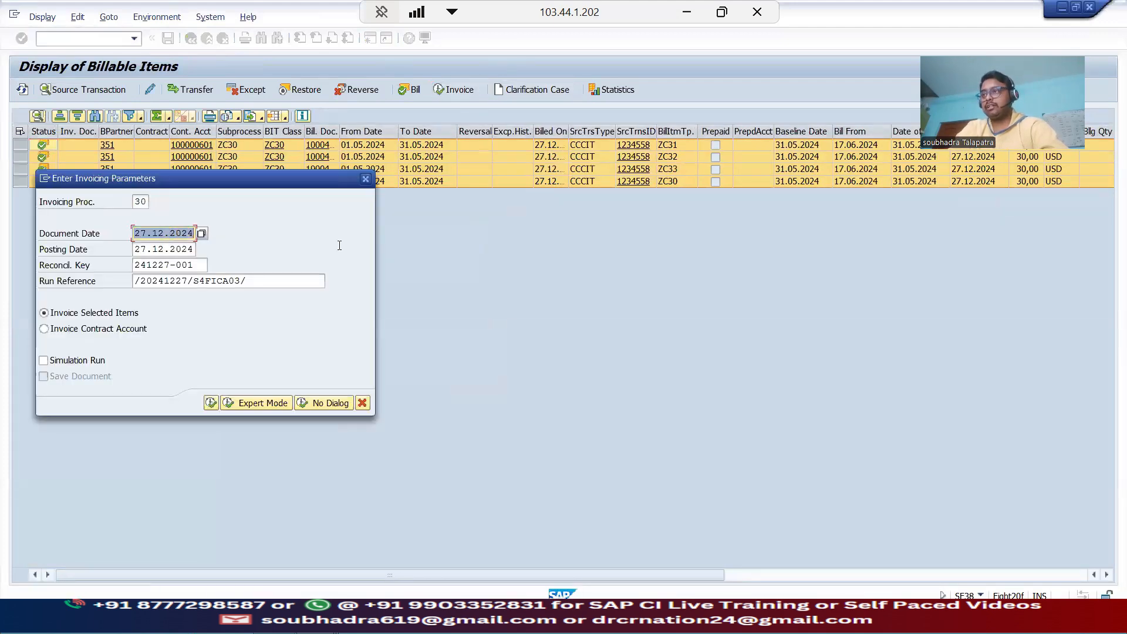
left_click(201, 246)
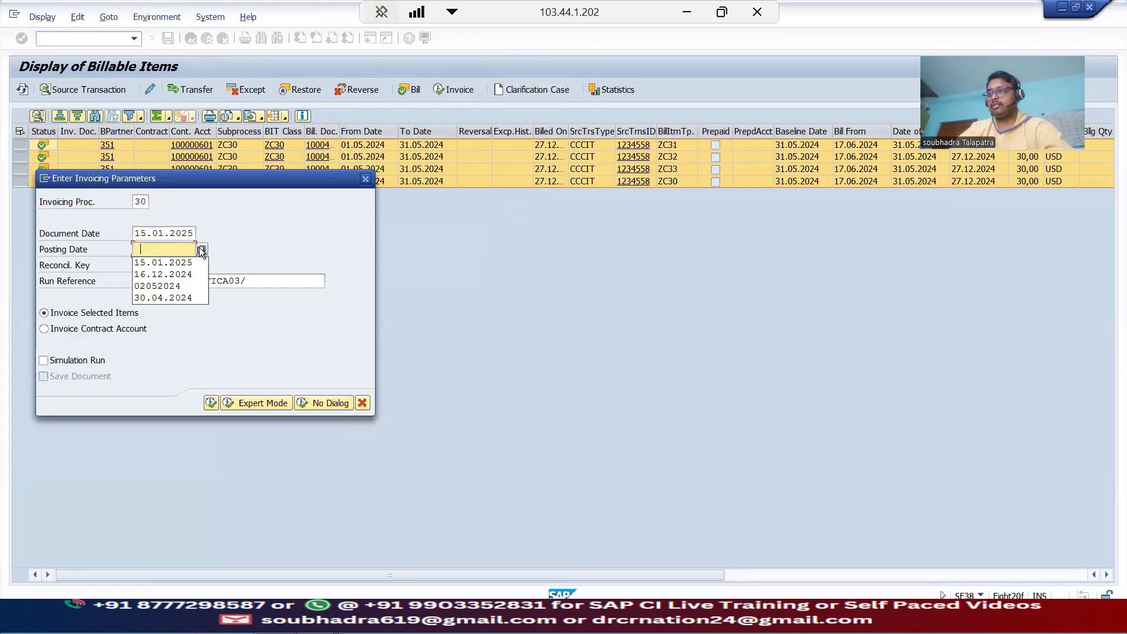
left_click(163, 262)
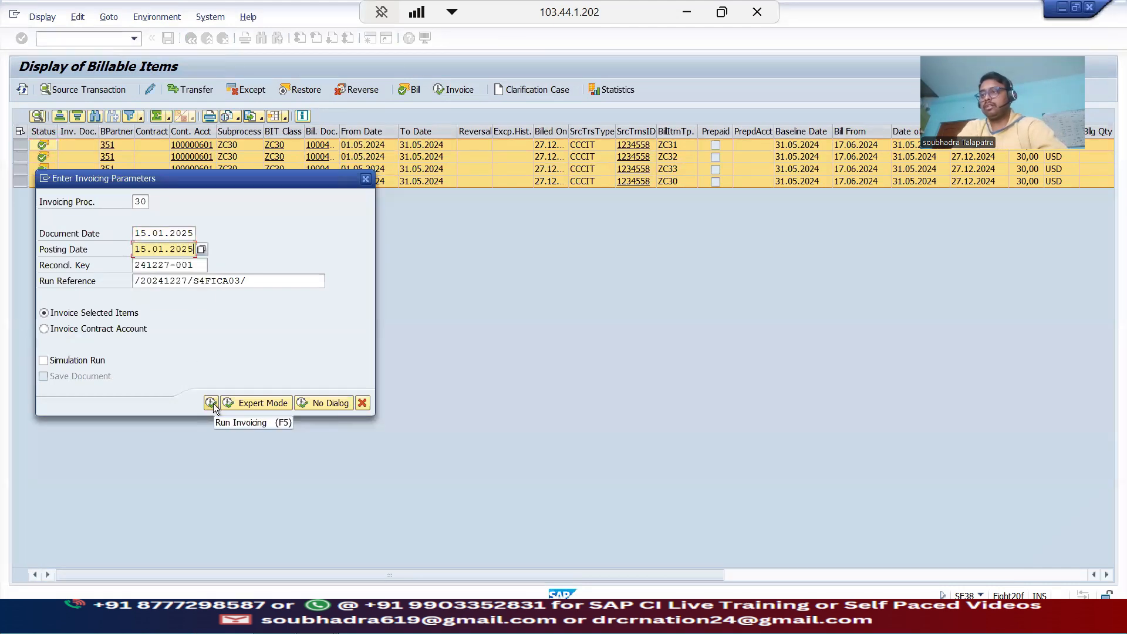
left_click(212, 403)
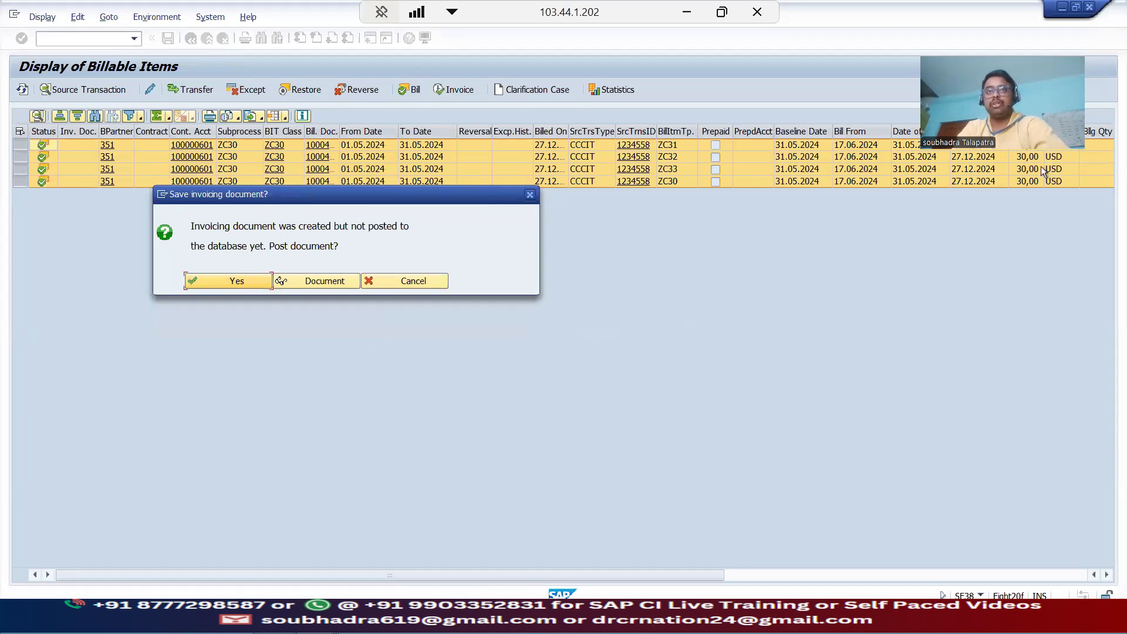
left_click(239, 281)
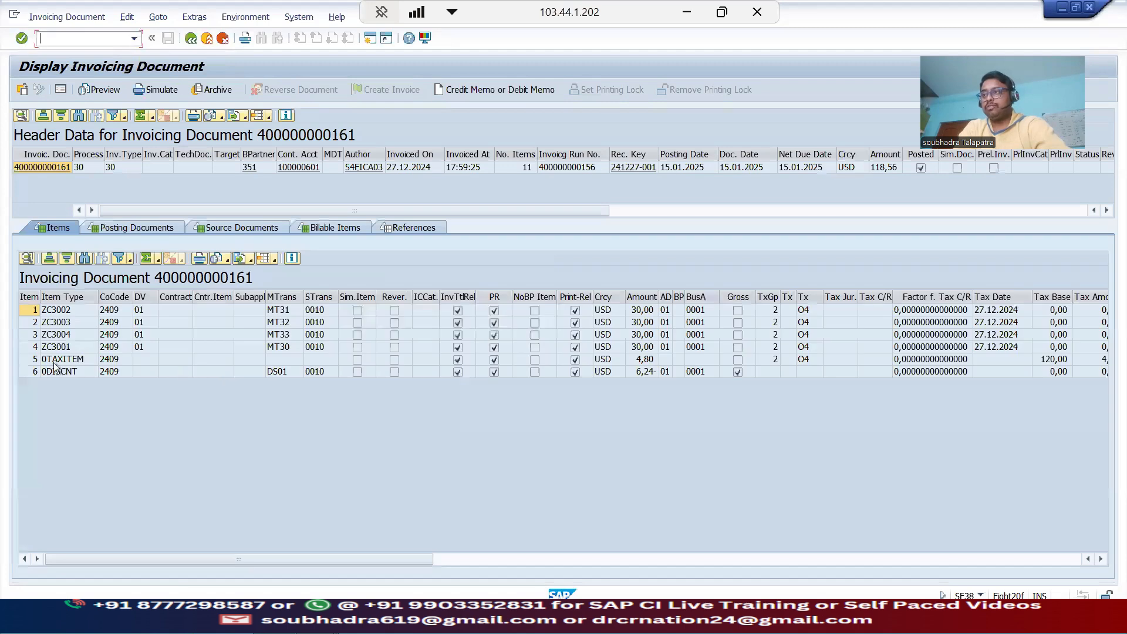
Examine the invoicing document's item lines, checking the discount item's amount and base amount against the fee and tax amounts
left_click(52, 371)
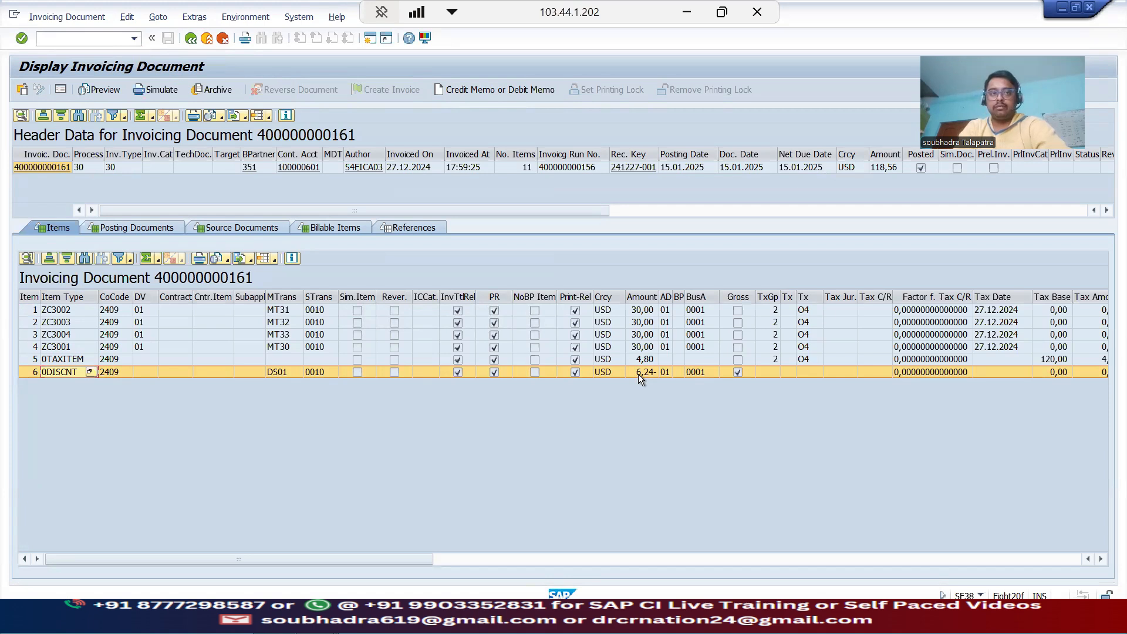
left_click(1060, 561)
left_click(1059, 560)
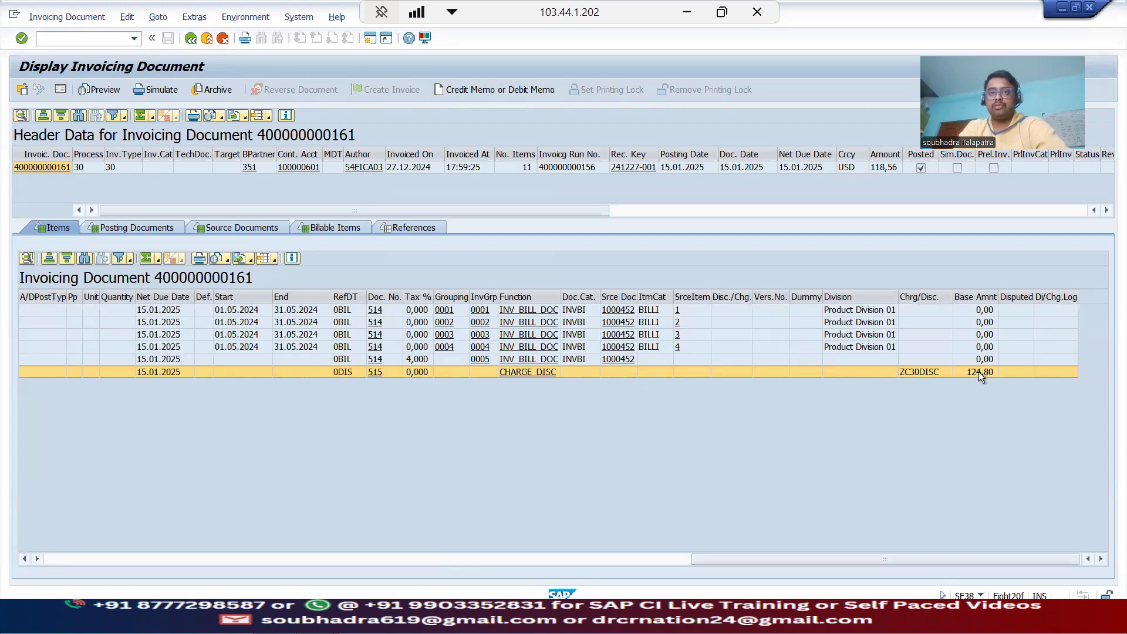
left_click(653, 562)
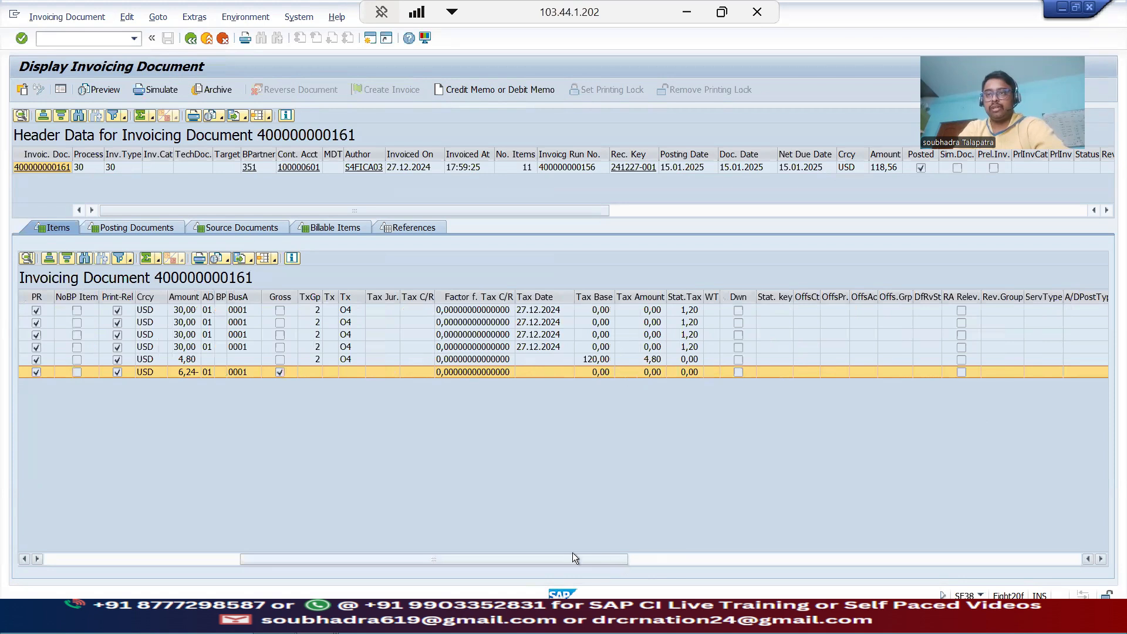
left_click(188, 311)
left_click(184, 323)
left_click(183, 337)
left_click(185, 348)
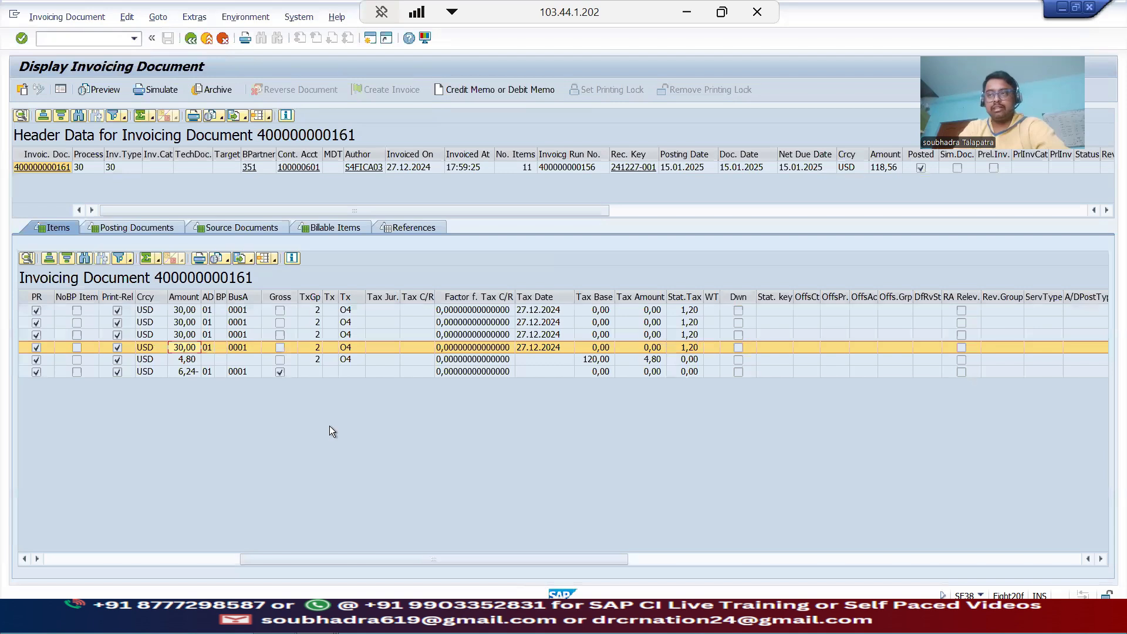
left_click(189, 359)
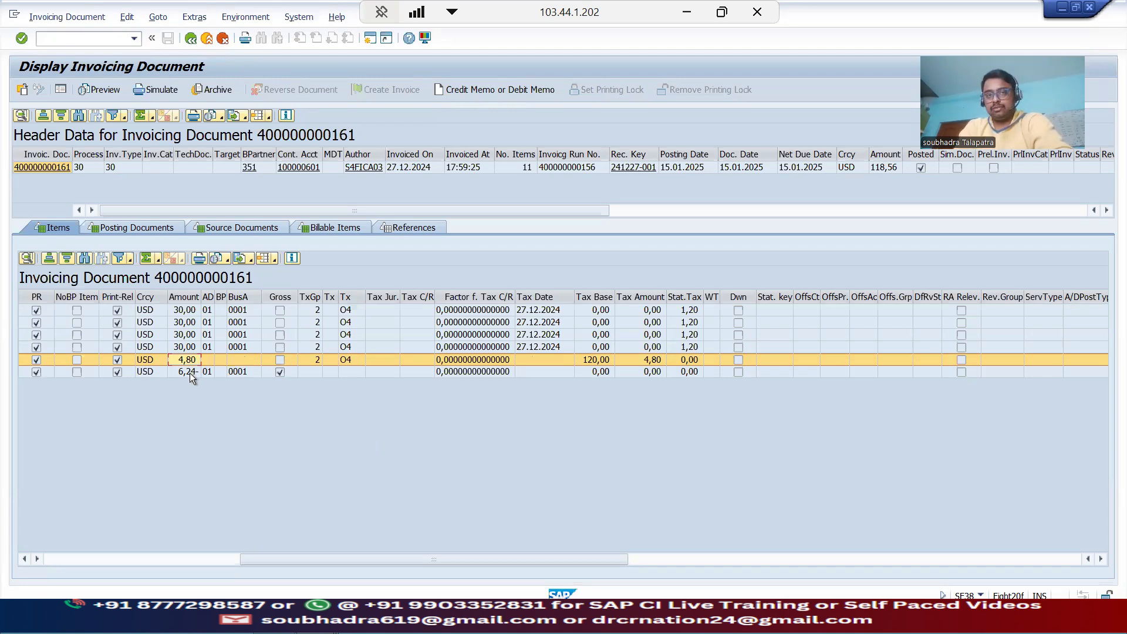
Examine the sales revenue and tax liability amounts in the billing document's posting document, and return to the posting documents list
left_click(150, 231)
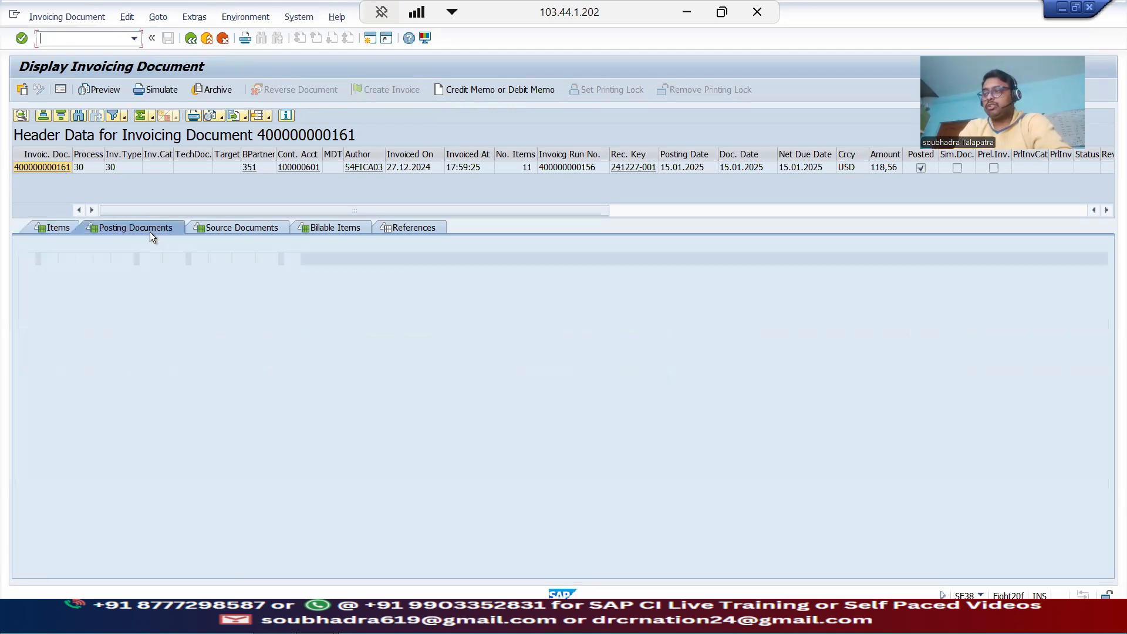
left_click(92, 309)
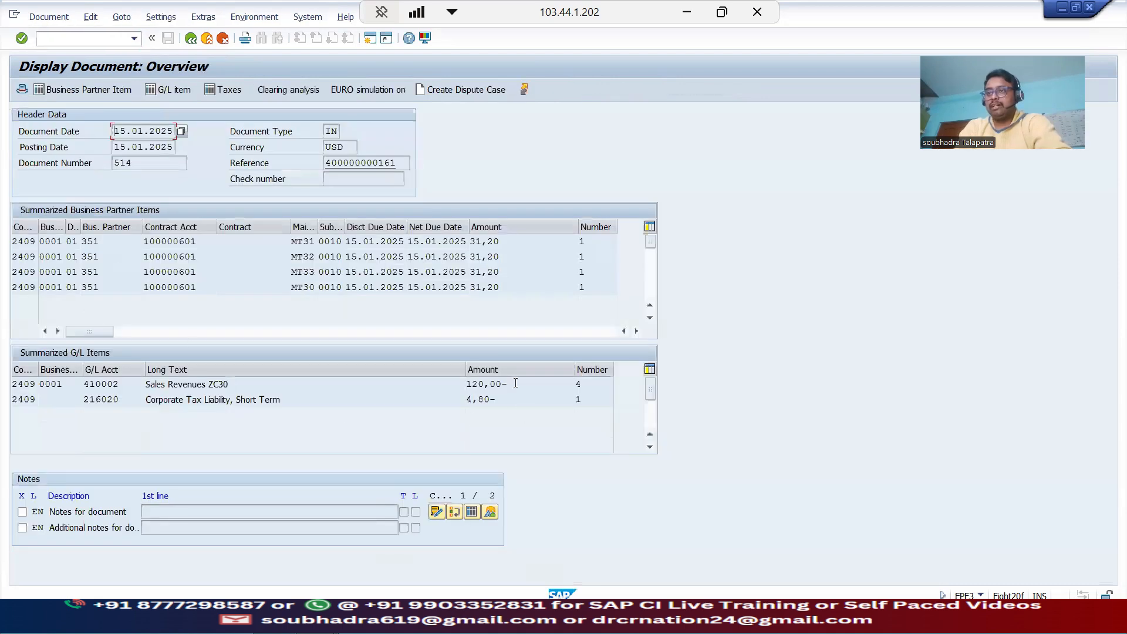
left_click_drag(515, 385, 452, 377)
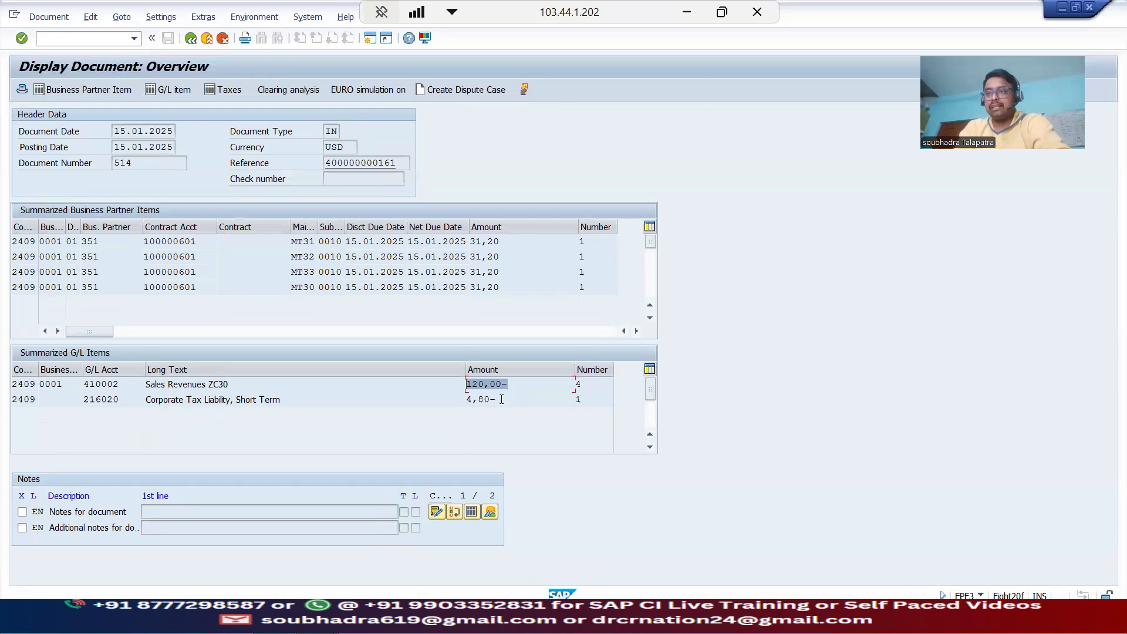
left_click_drag(497, 399, 466, 400)
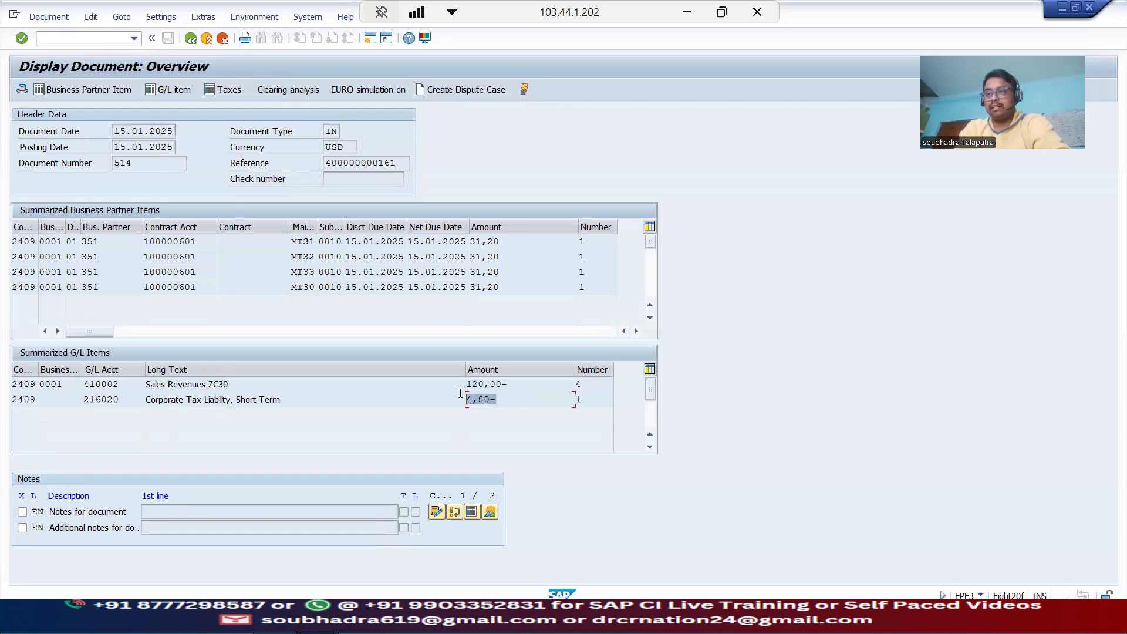
left_click(191, 39)
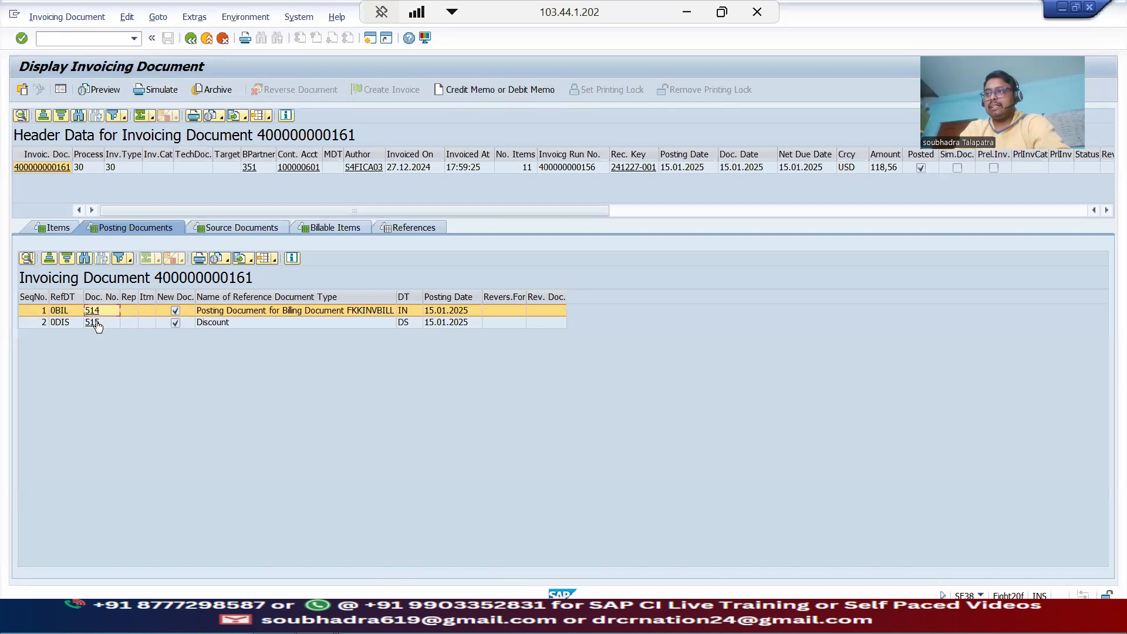
Examine the business partner item amount in the discount posting document and return to the invoicing document
left_click(95, 324)
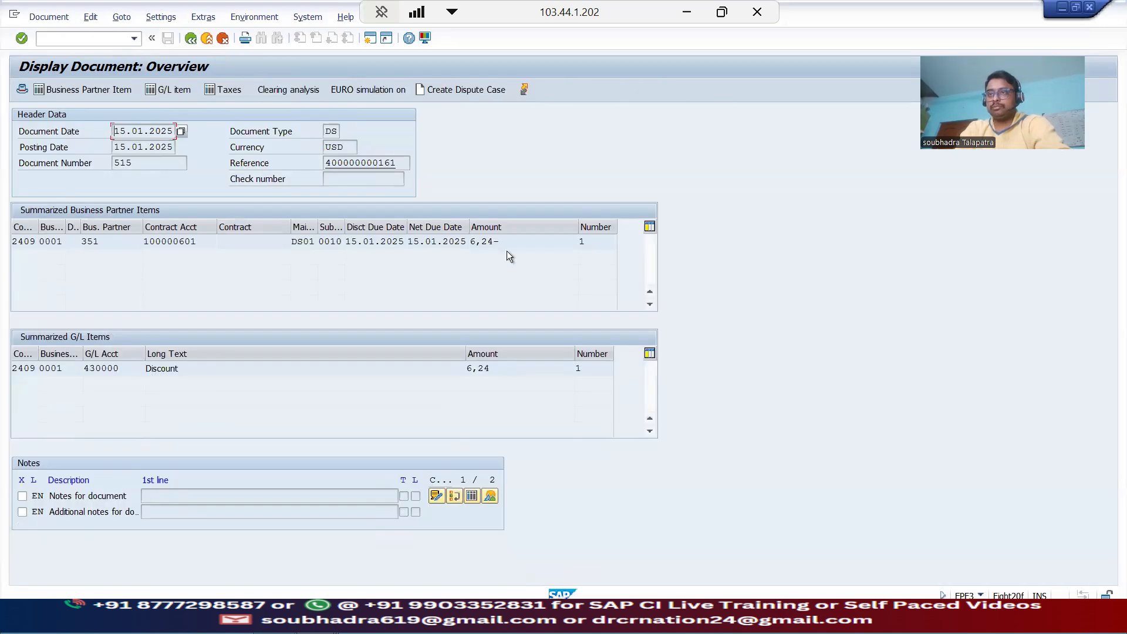
left_click_drag(509, 243, 457, 257)
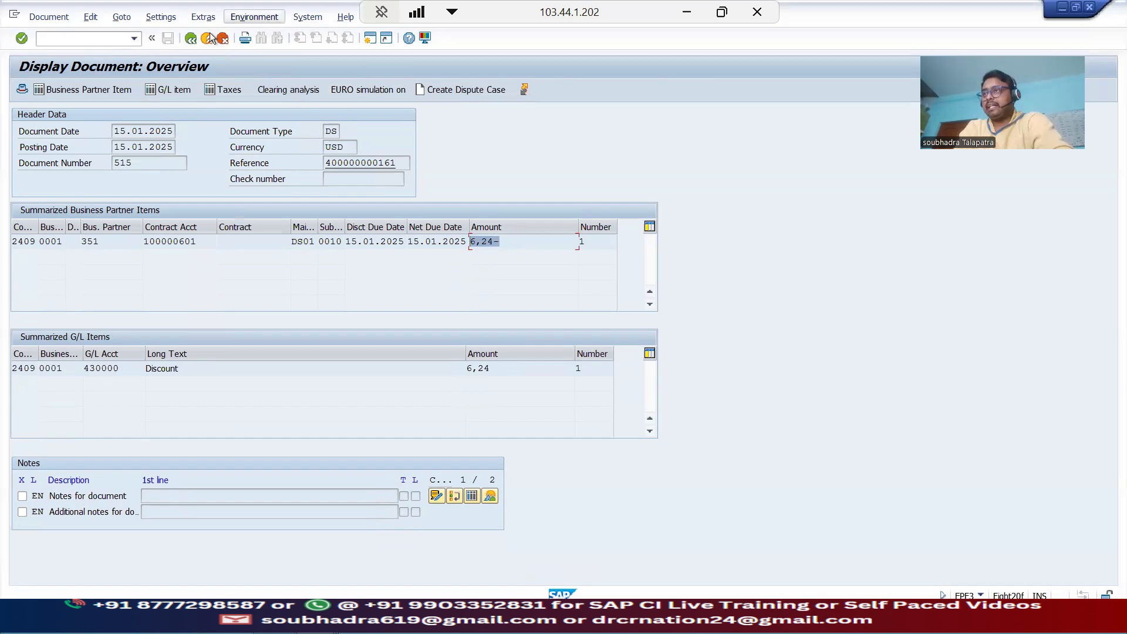
left_click(192, 39)
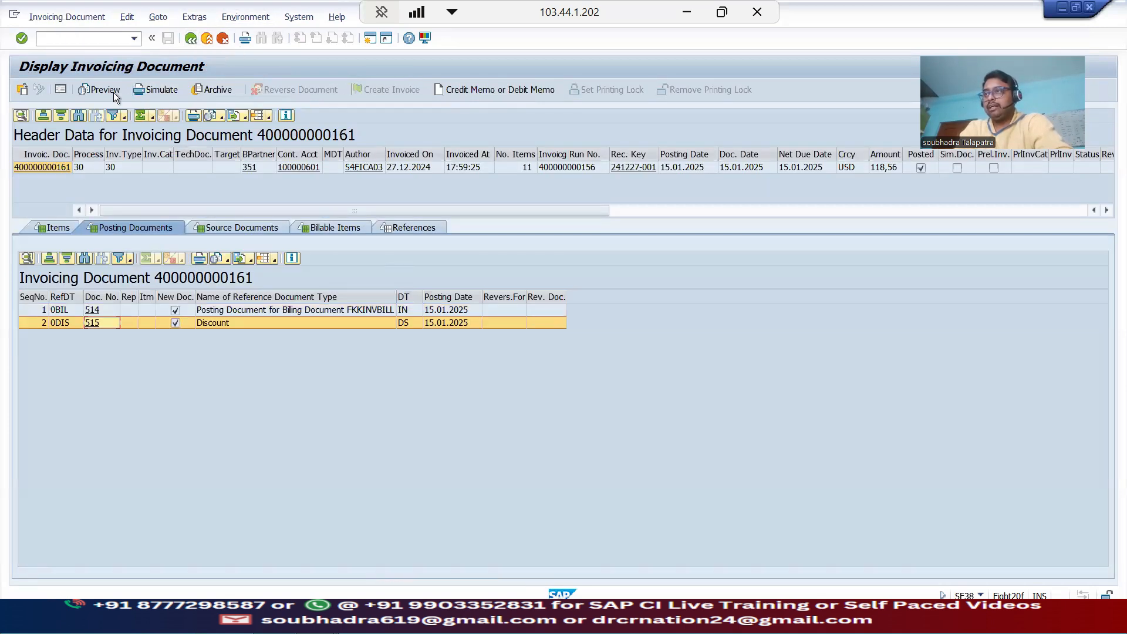
Simulate the invoice printout with the proposed print parameters, review its account overview and current amounts, and return to the billable items
left_click(150, 93)
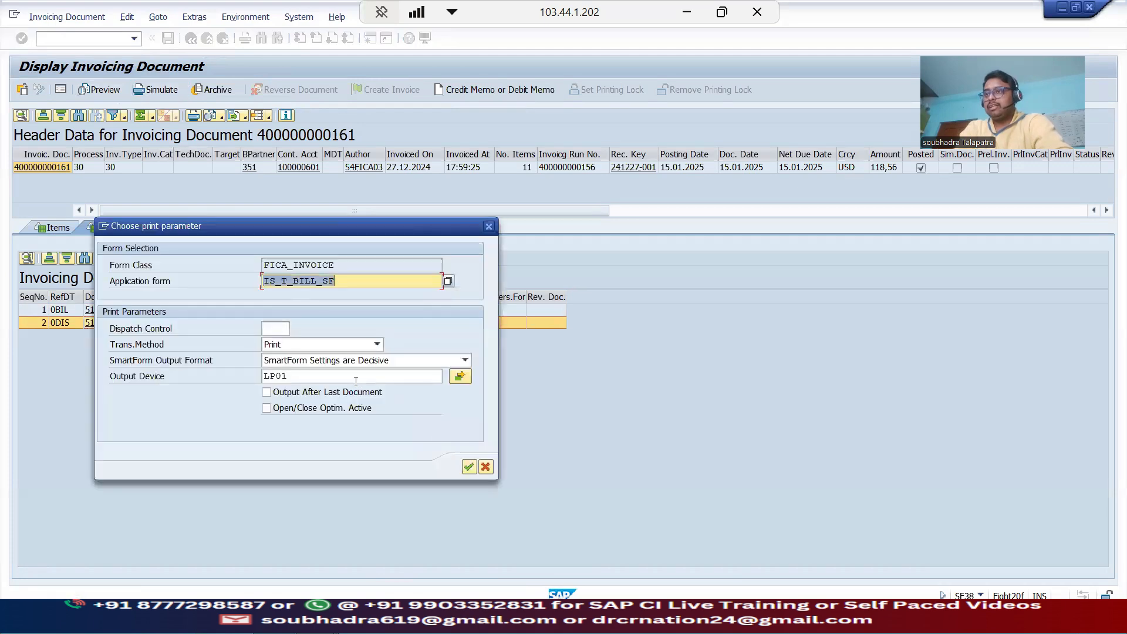
left_click(469, 466)
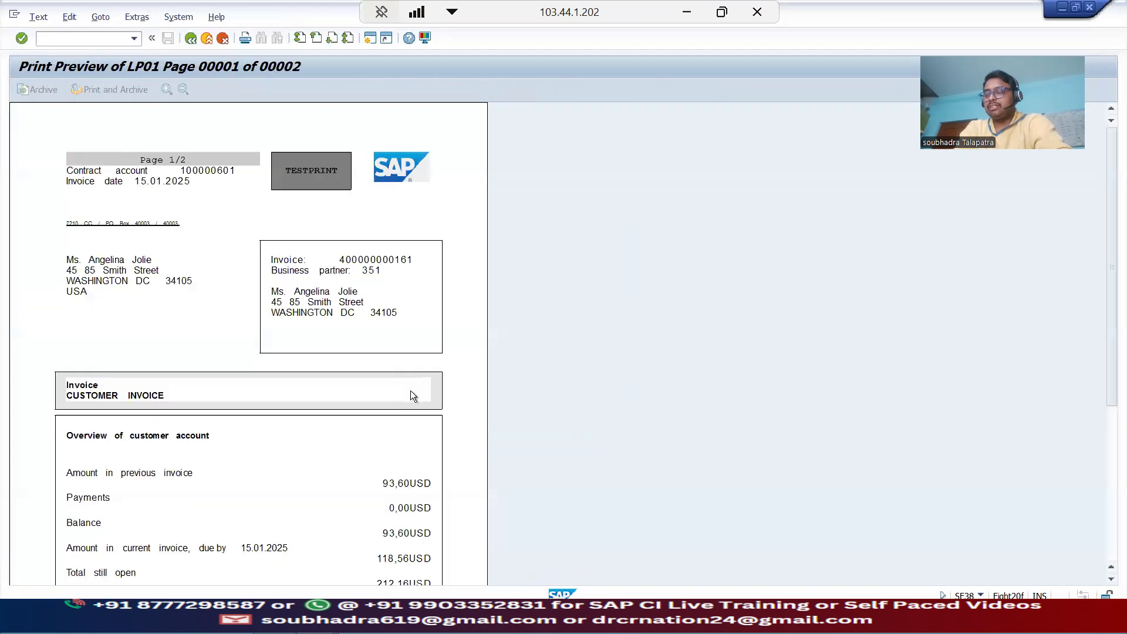
scroll(416, 418, "down", 6)
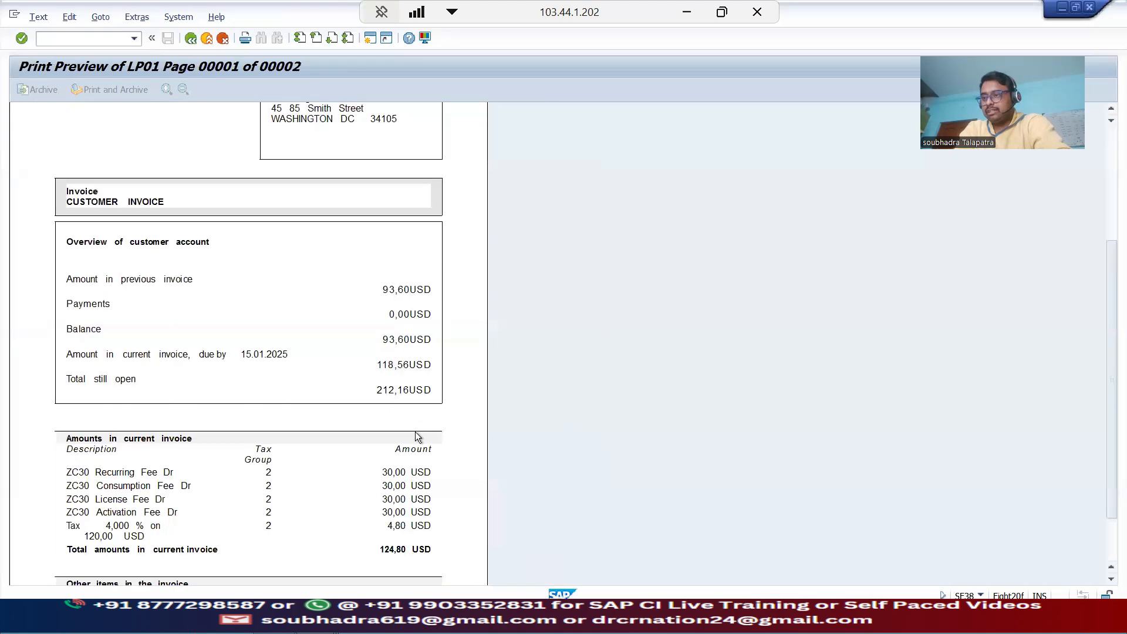
scroll(415, 436, "down", 1)
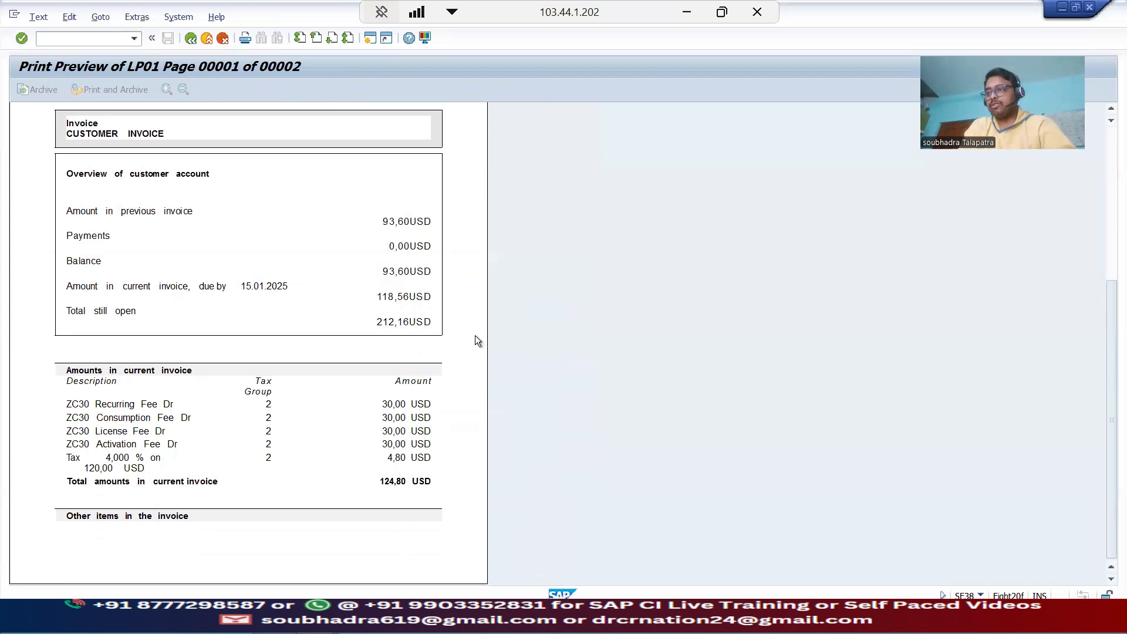
scroll(537, 386, "up", 2)
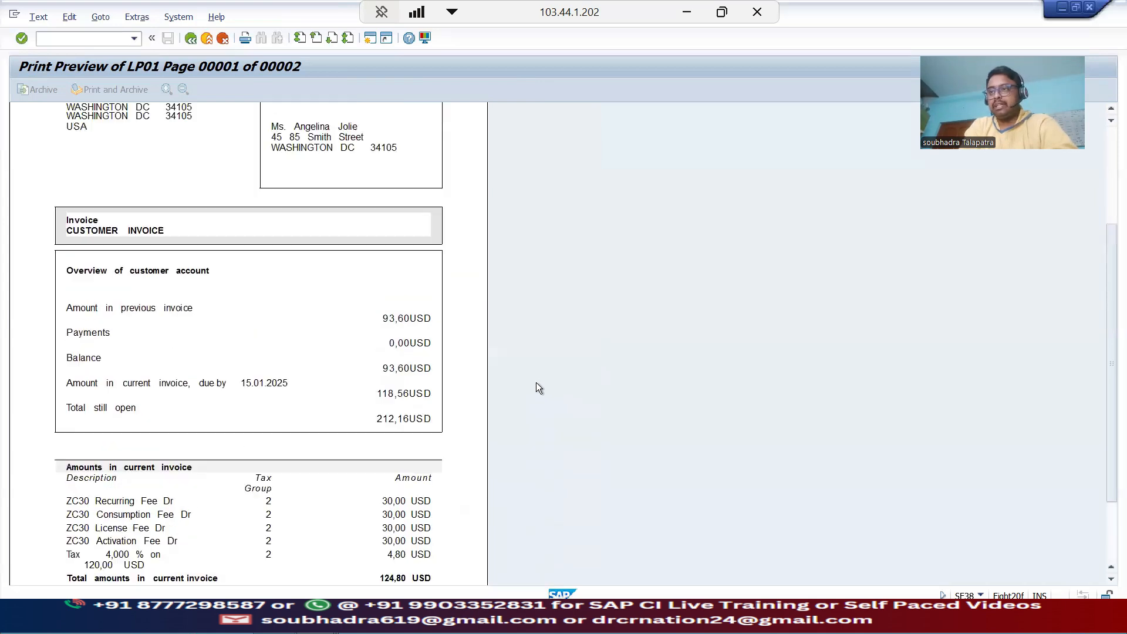
scroll(537, 381, "up", 3)
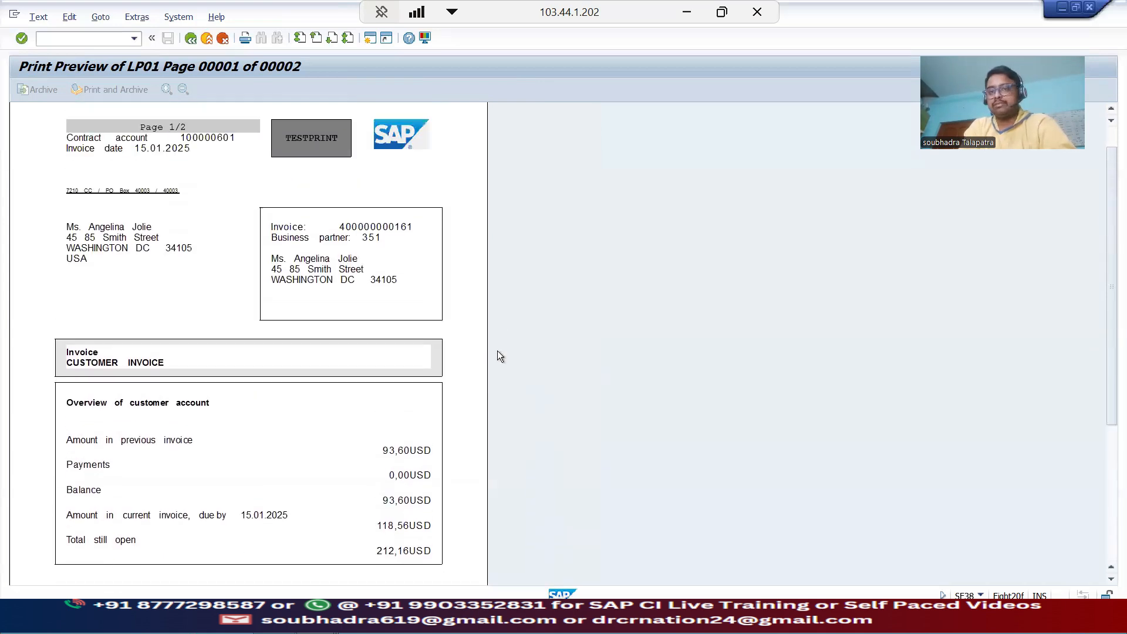
left_click(191, 39)
left_click(191, 38)
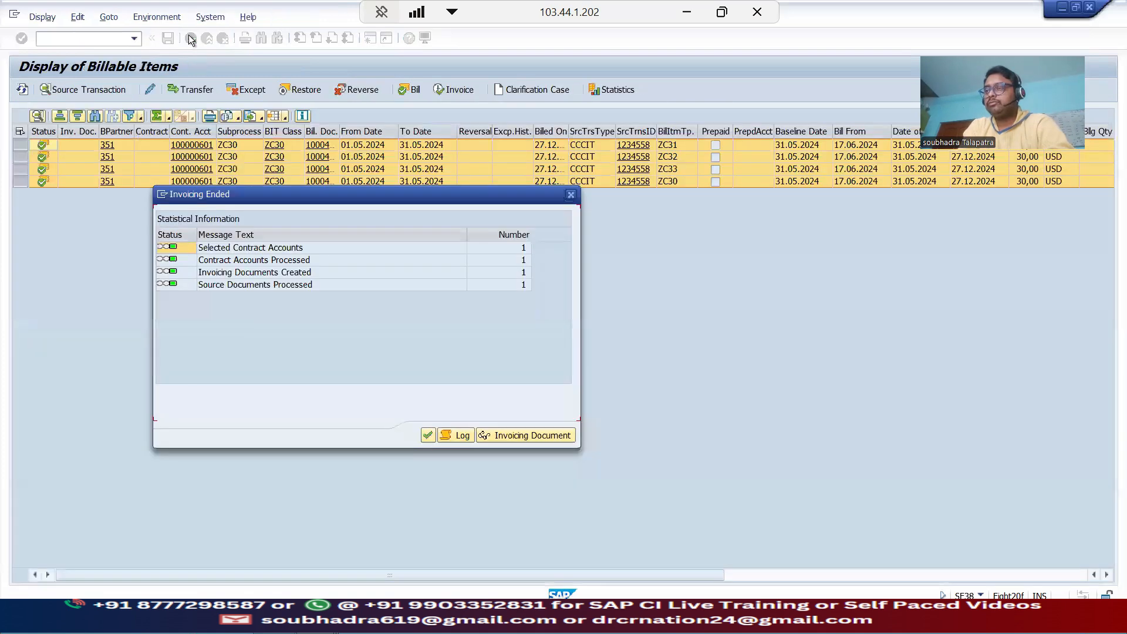
Close the invoicing results and the sample data statistics to return to the creation of billable items for testing
left_click(429, 435)
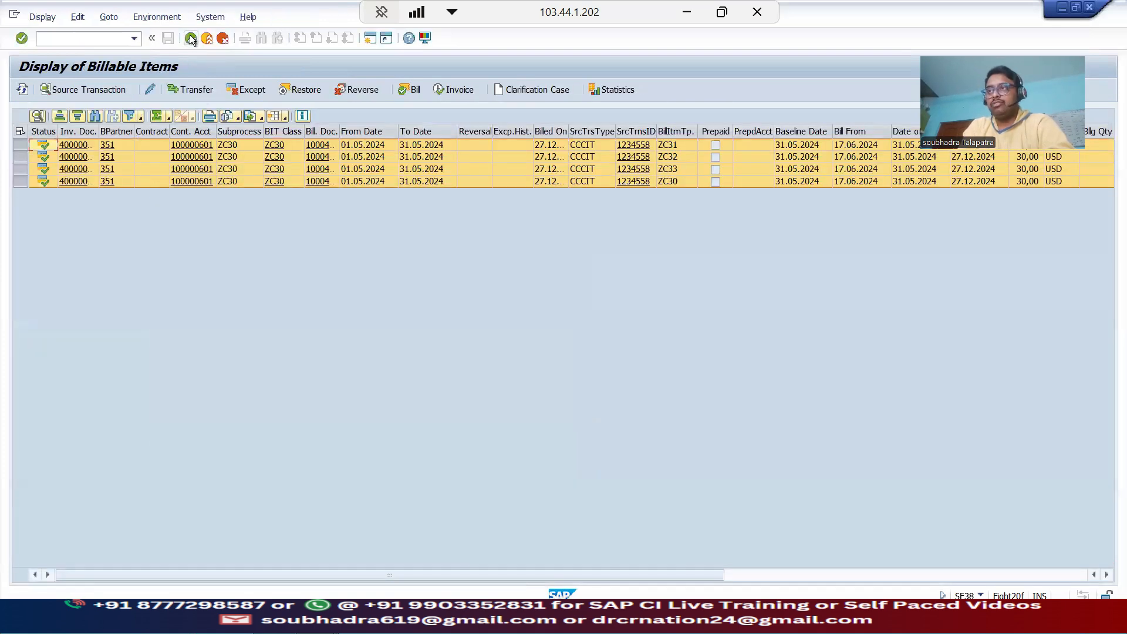
left_click(191, 39)
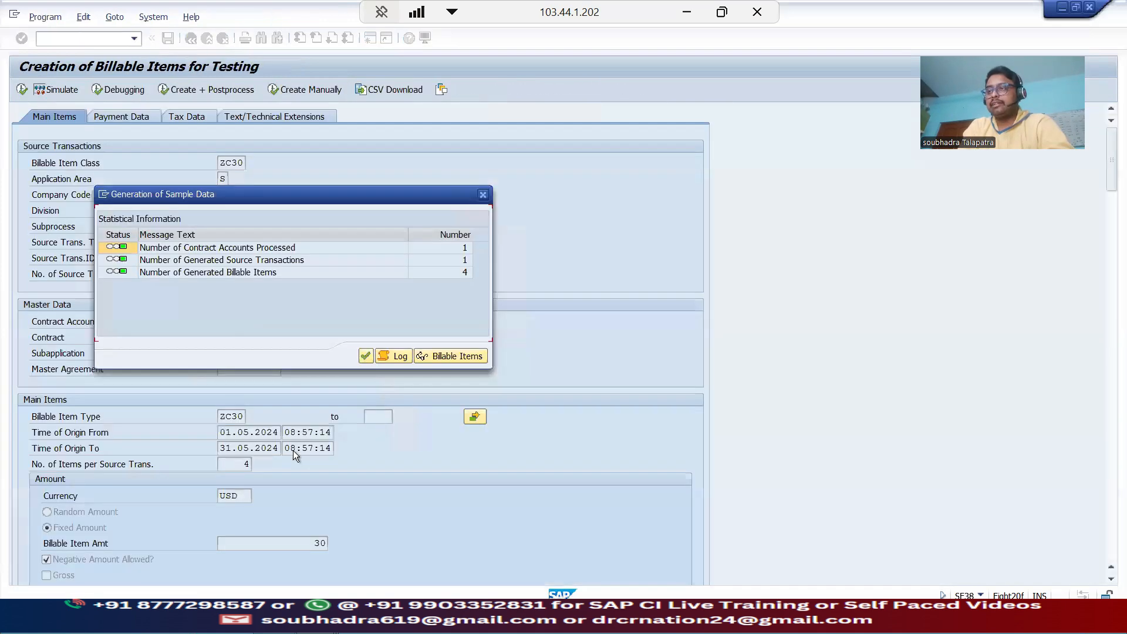
left_click(366, 356)
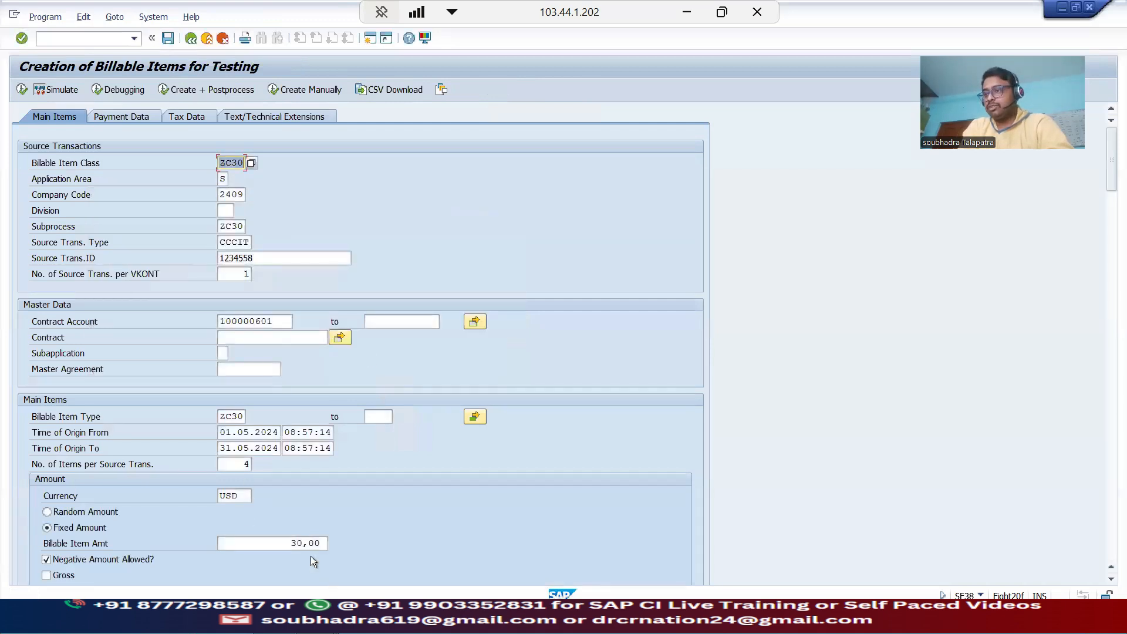
Set the fixed billable item amount to 52 and create the test billable items
left_click(292, 542)
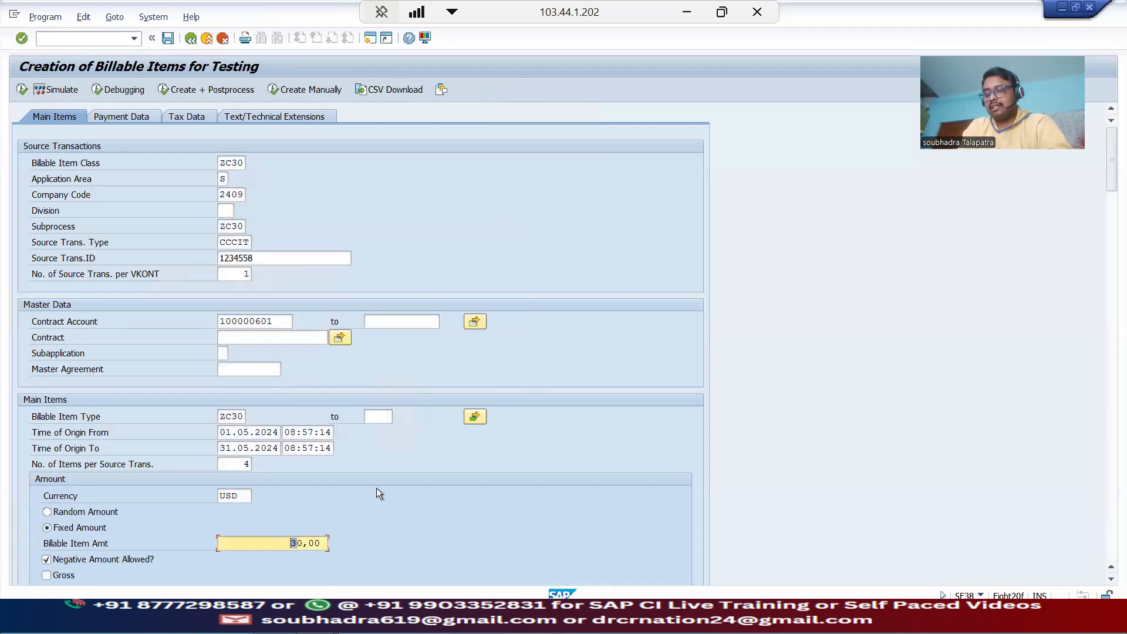
type("4")
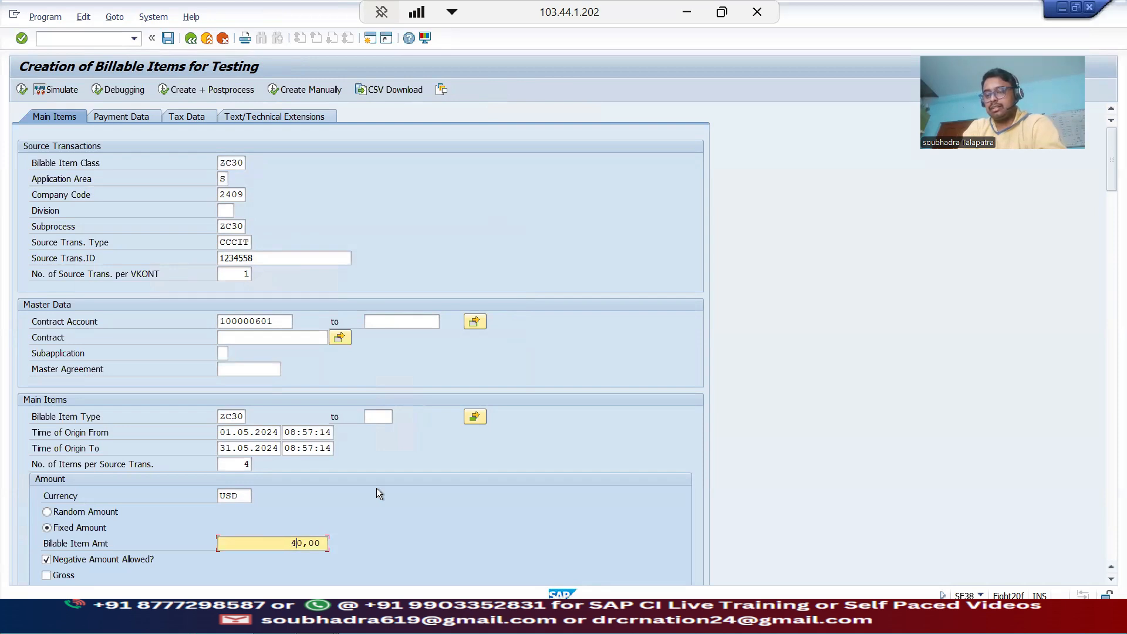
type("2")
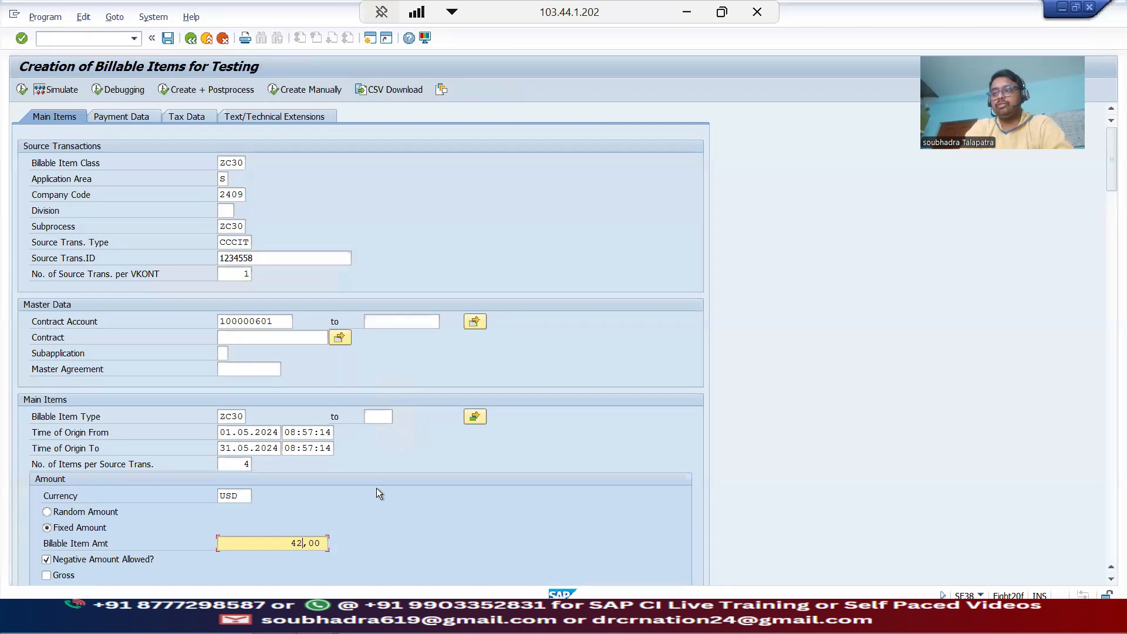
key("Delete")
key("Delete")
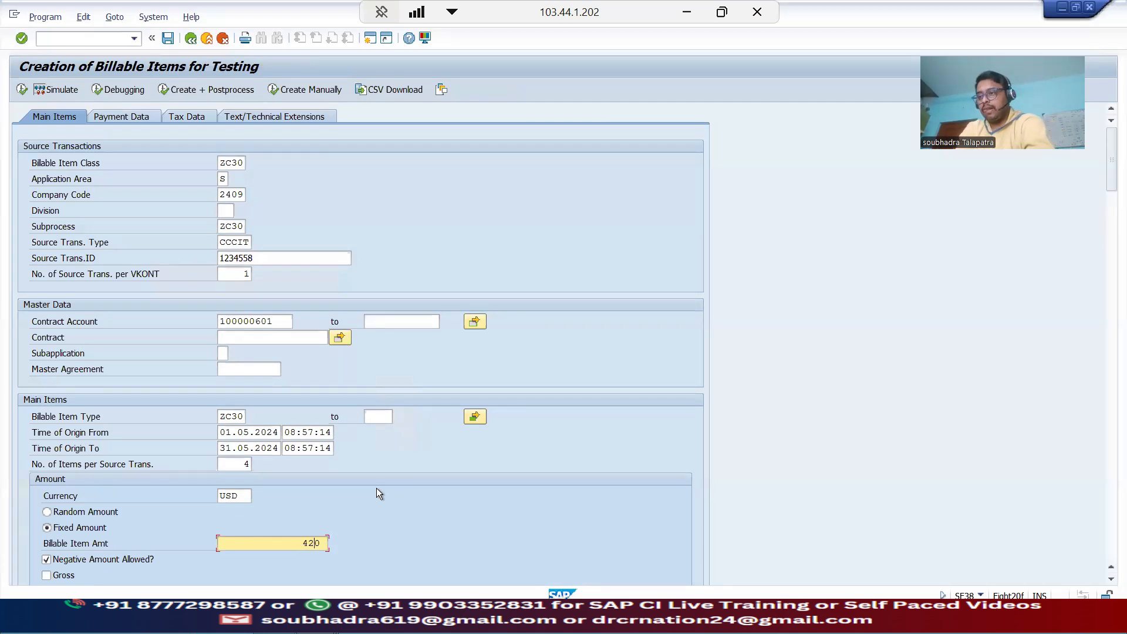
key("Delete")
key("BackSpace")
key("BackSpace")
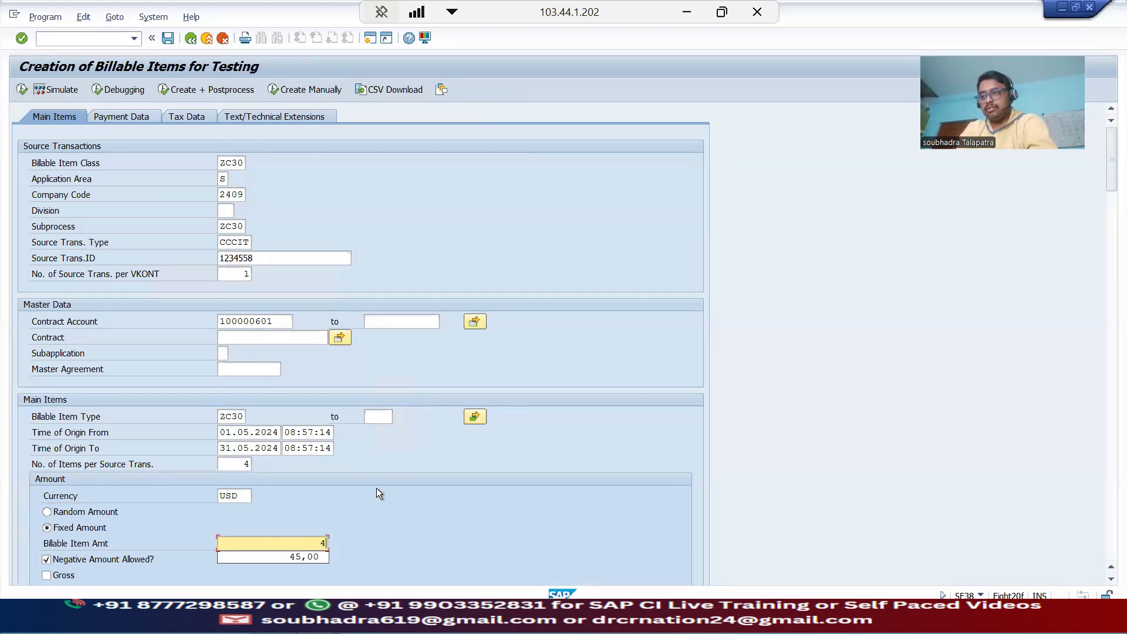
type("52")
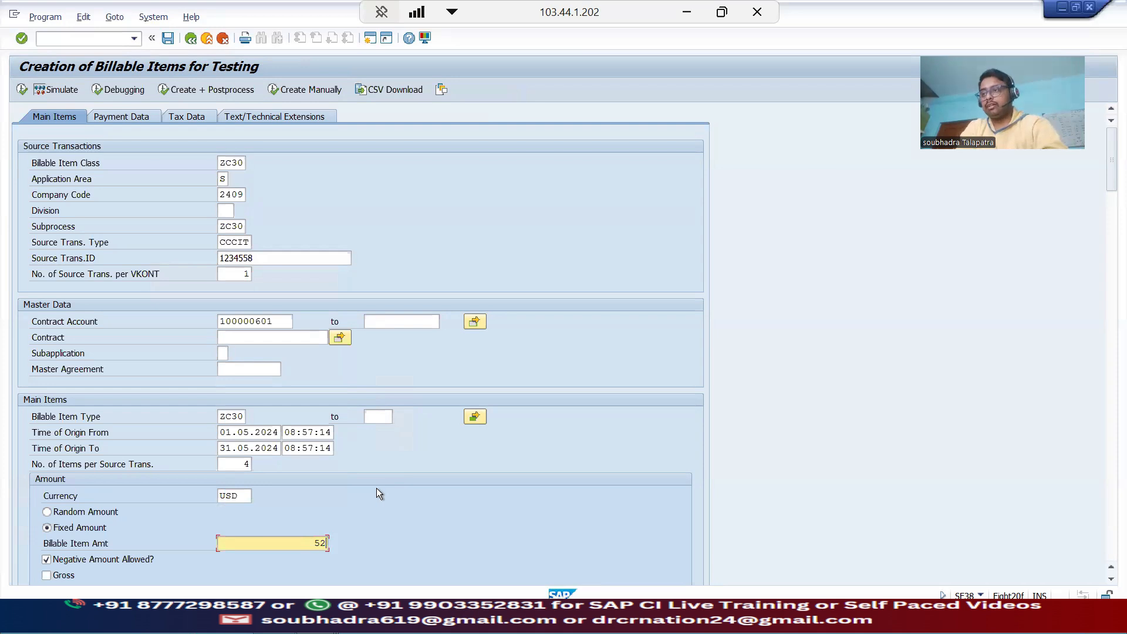
left_click(22, 89)
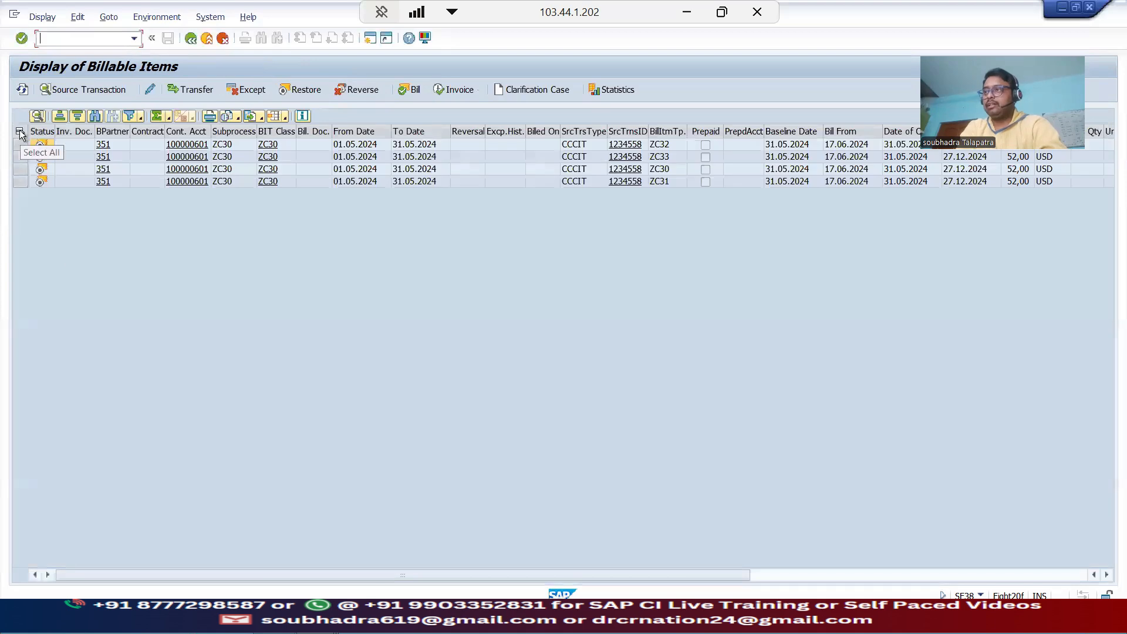
Bill all listed billable items with billing date 17.06.2024, accepting the chosen items and the proposed billing unit
left_click(20, 133)
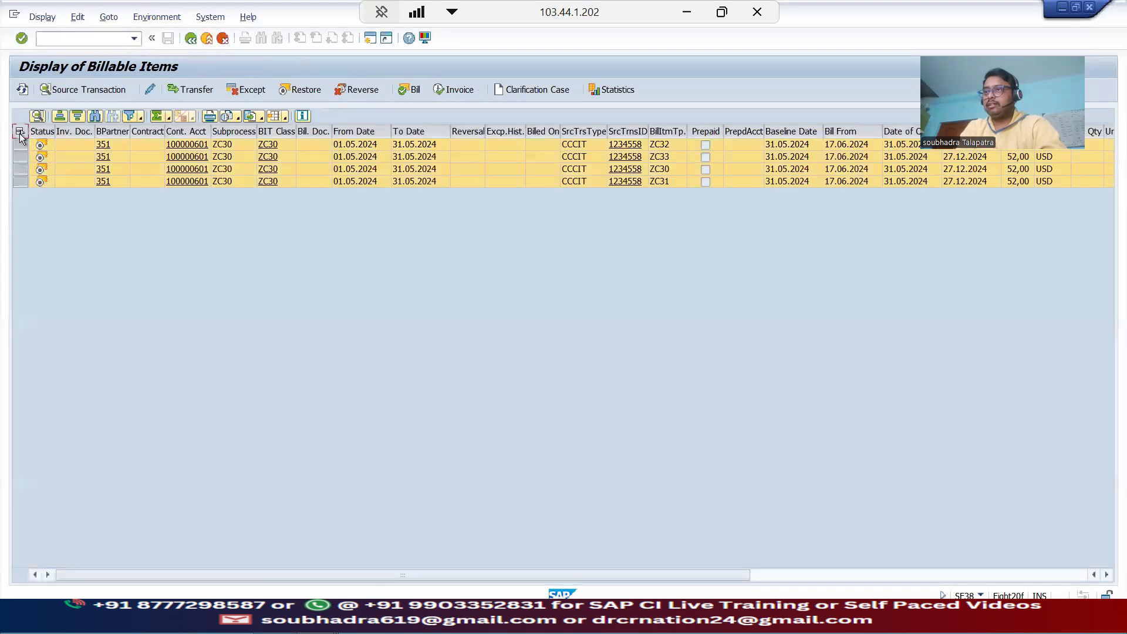
left_click(408, 89)
key("Tab")
key("Tab")
key("BackSpace")
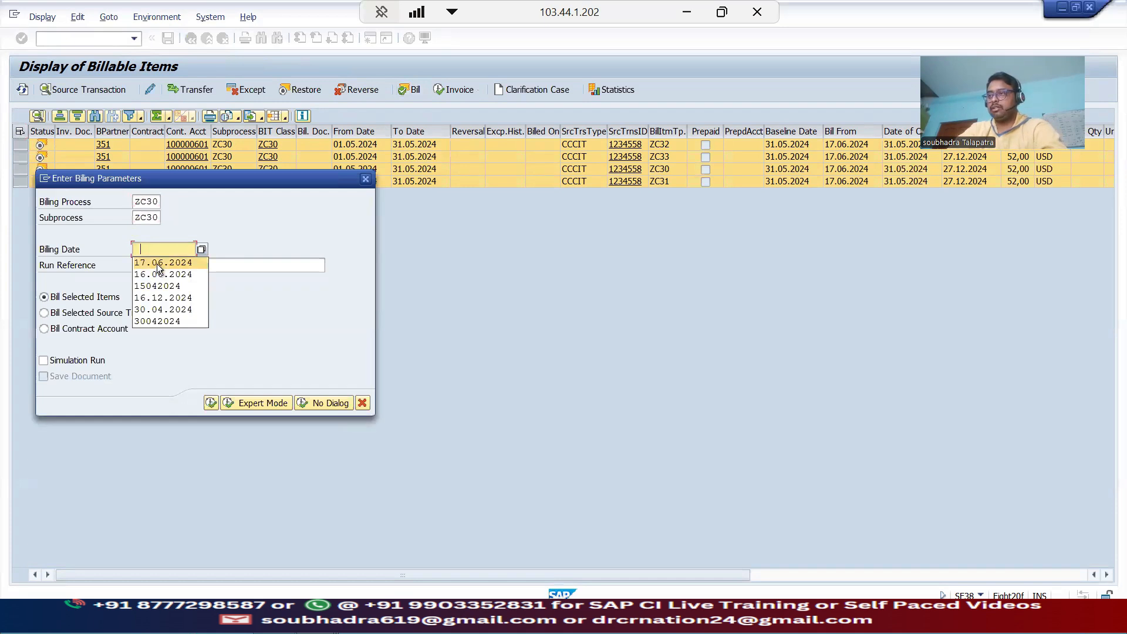
left_click(157, 263)
left_click(210, 403)
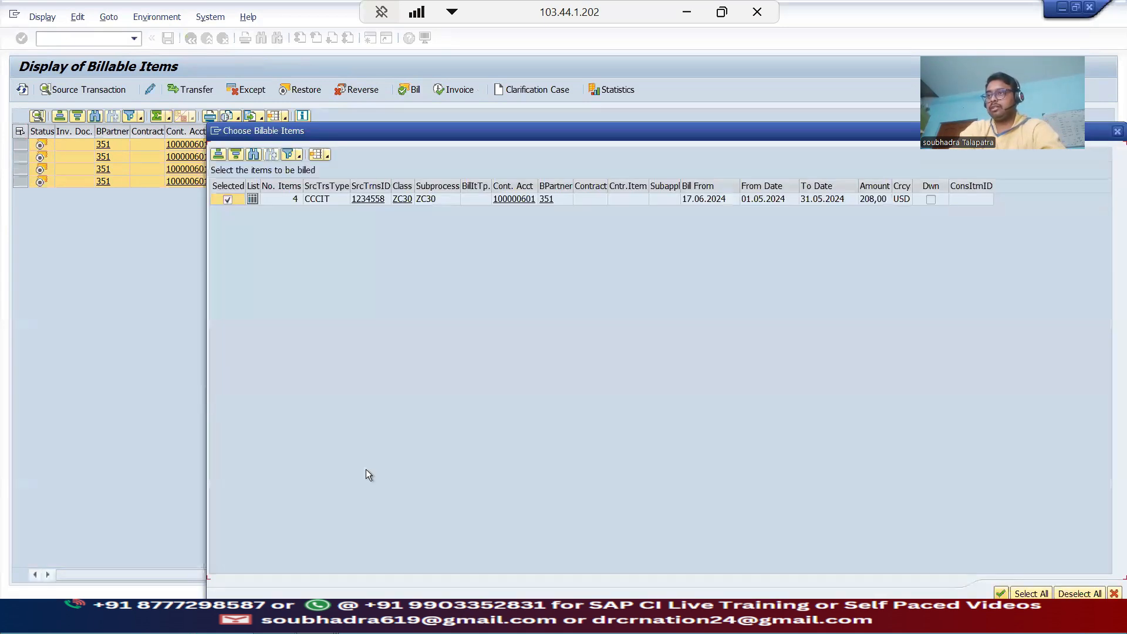
left_click(1001, 594)
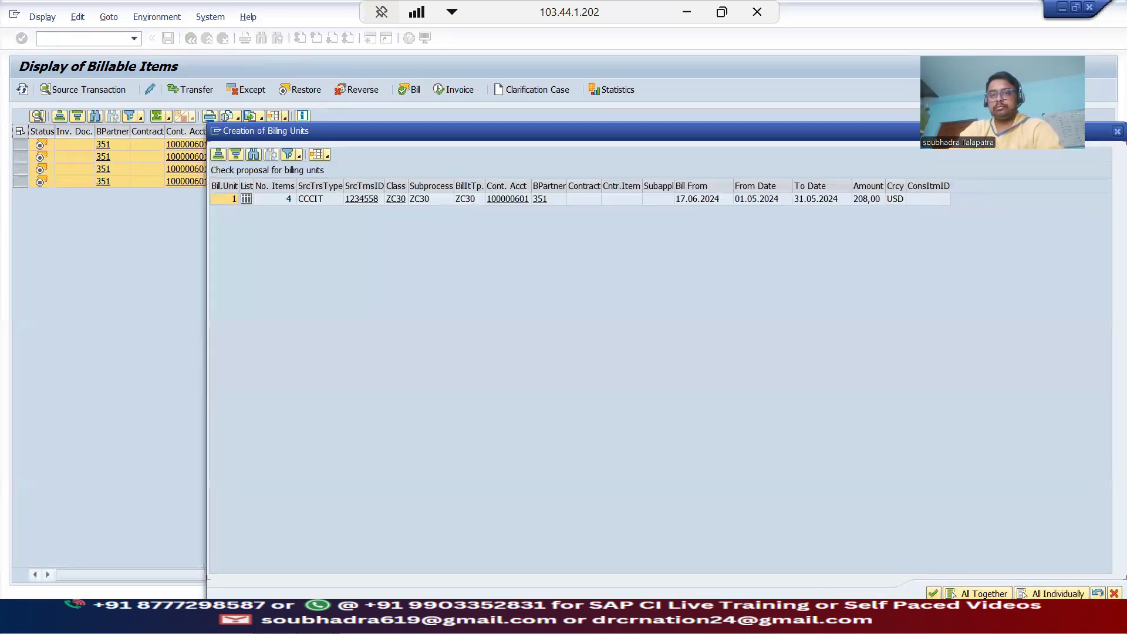
key("Return")
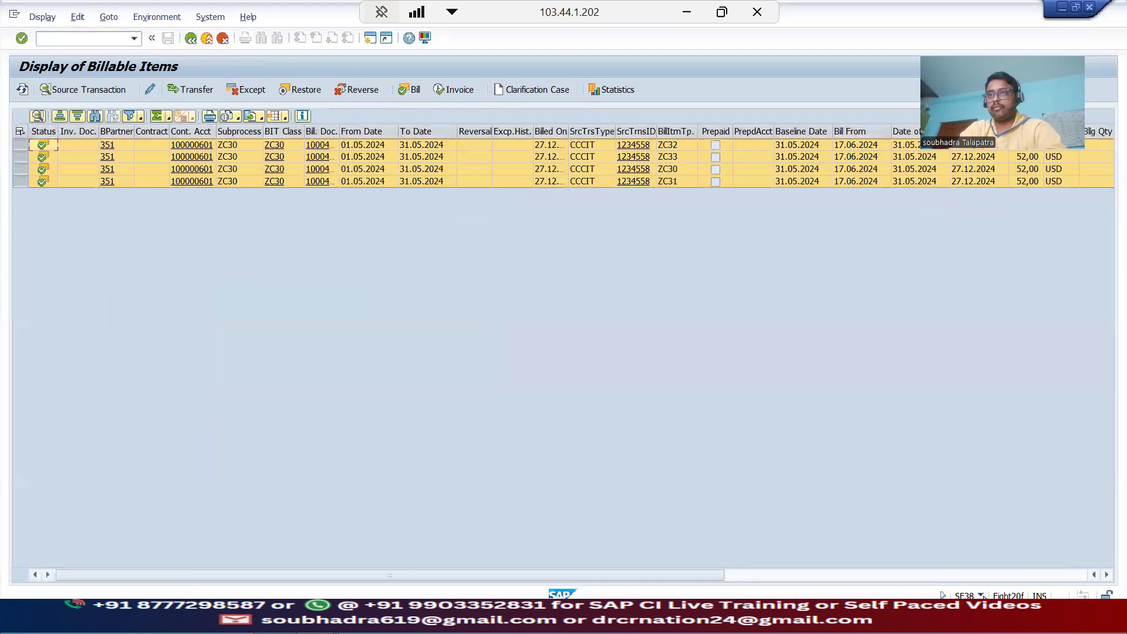
Invoice the billed items with document date and posting date 15.01.2025
left_click(467, 91)
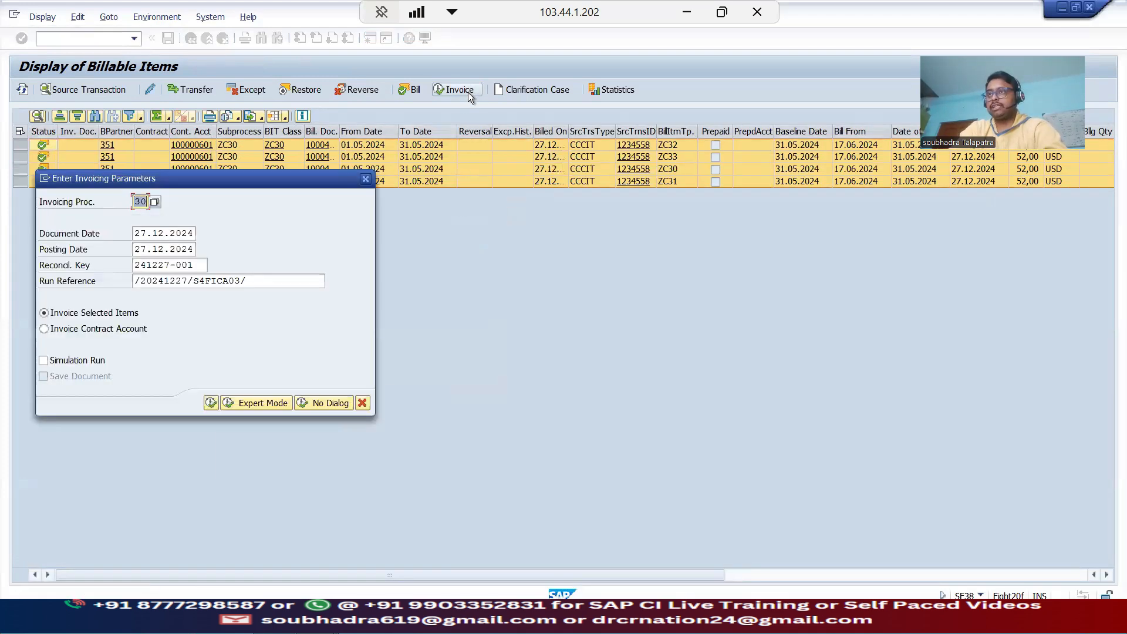
double_click(168, 234)
key("BackSpace")
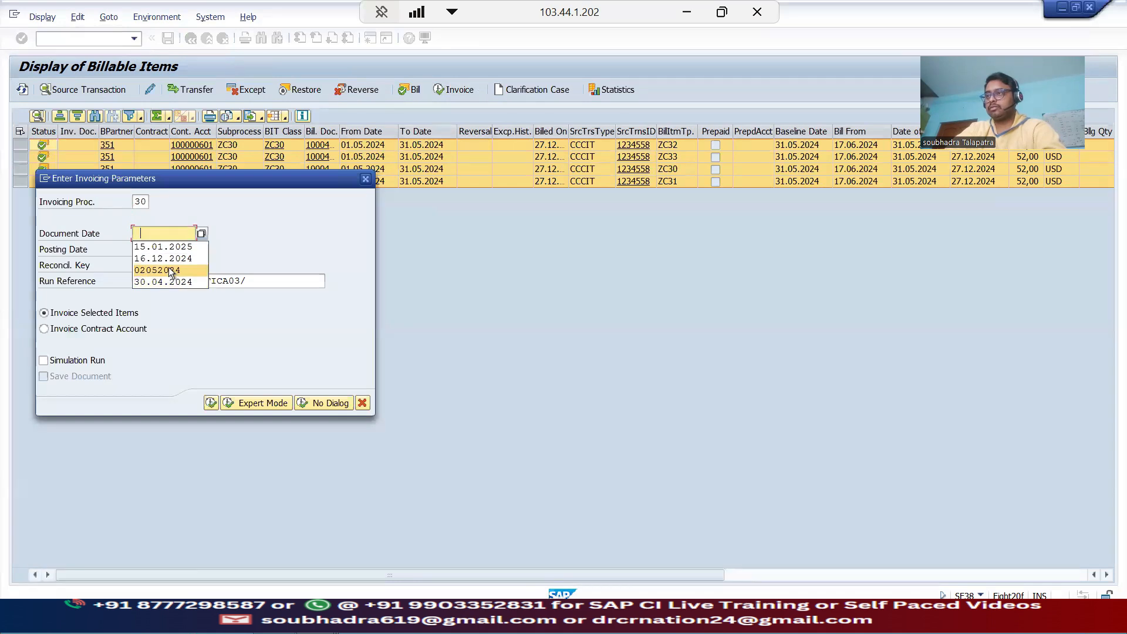
left_click(169, 248)
double_click(169, 249)
key("BackSpace")
left_click(169, 262)
left_click(220, 403)
left_click(230, 280)
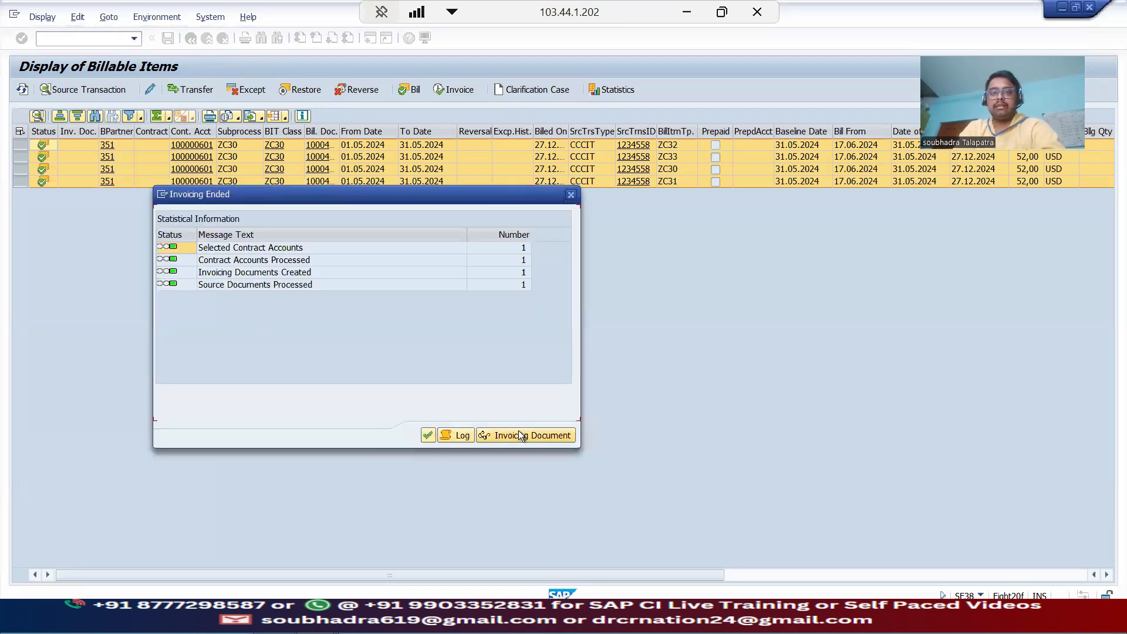
Display the new invoicing document and examine the amounts and base amounts of its 0DISCNT and 0CHARGE items
left_click(515, 438)
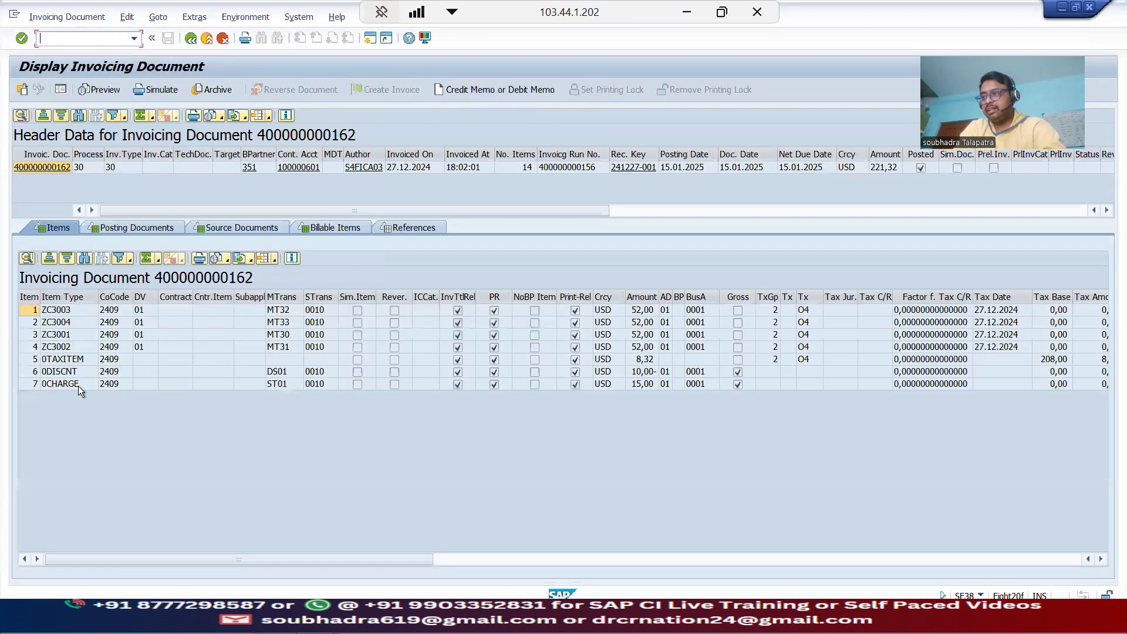
left_click(78, 386)
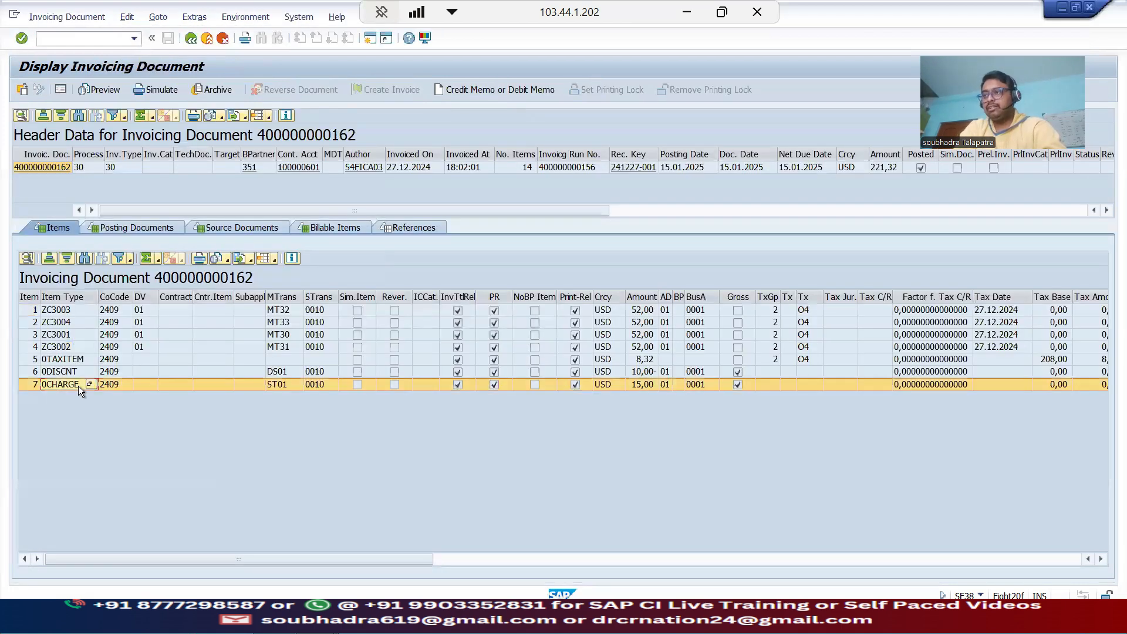
left_click(644, 383)
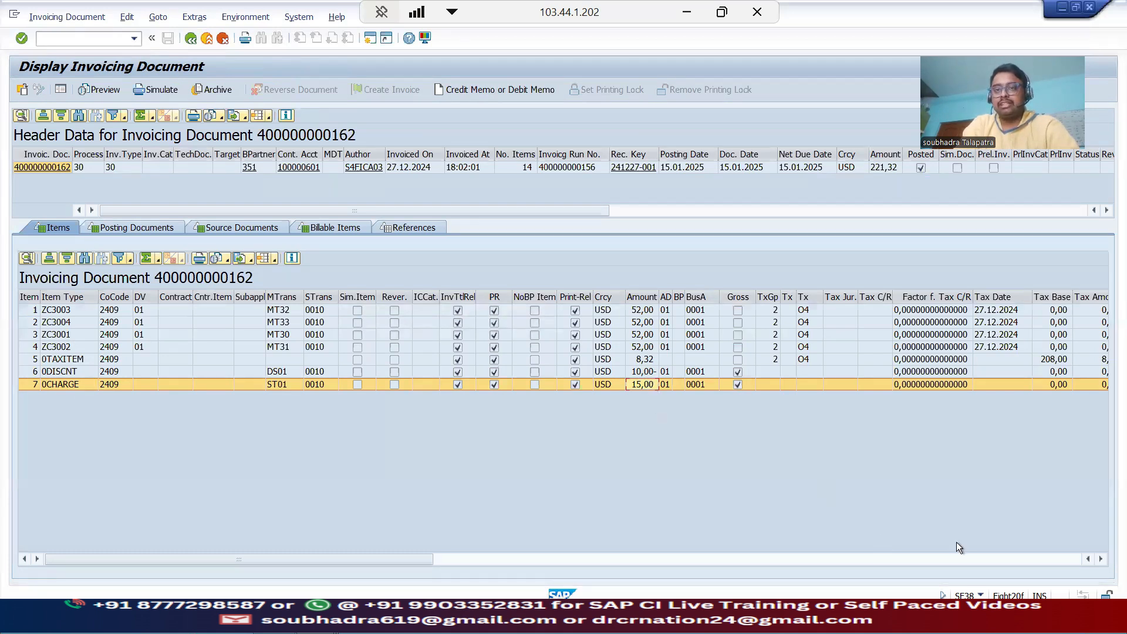
left_click(1028, 559)
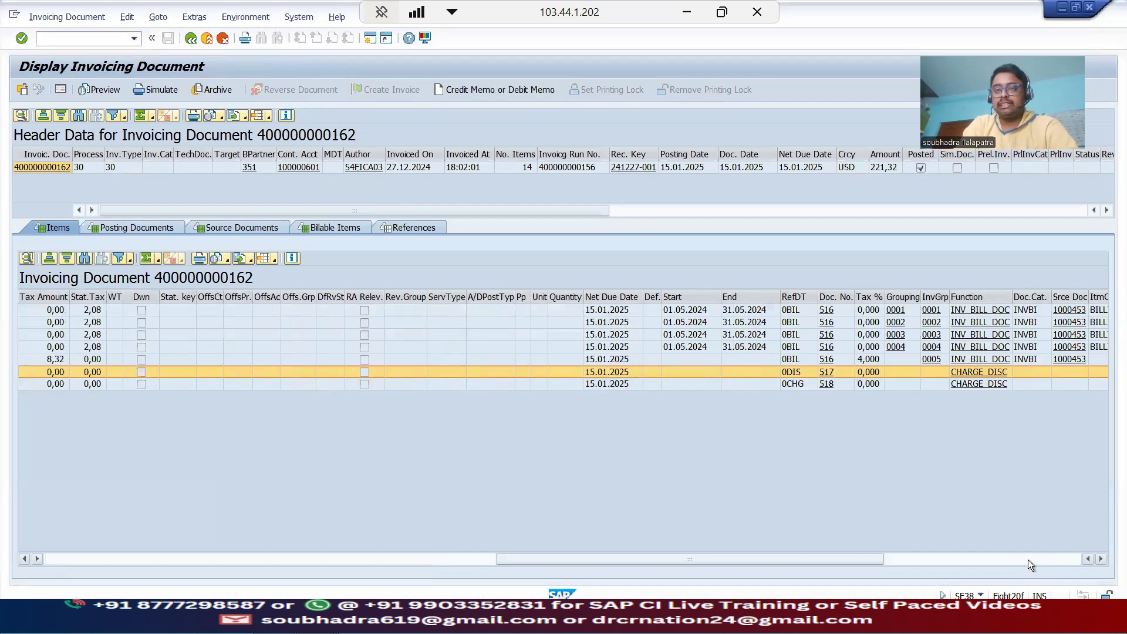
left_click(436, 559)
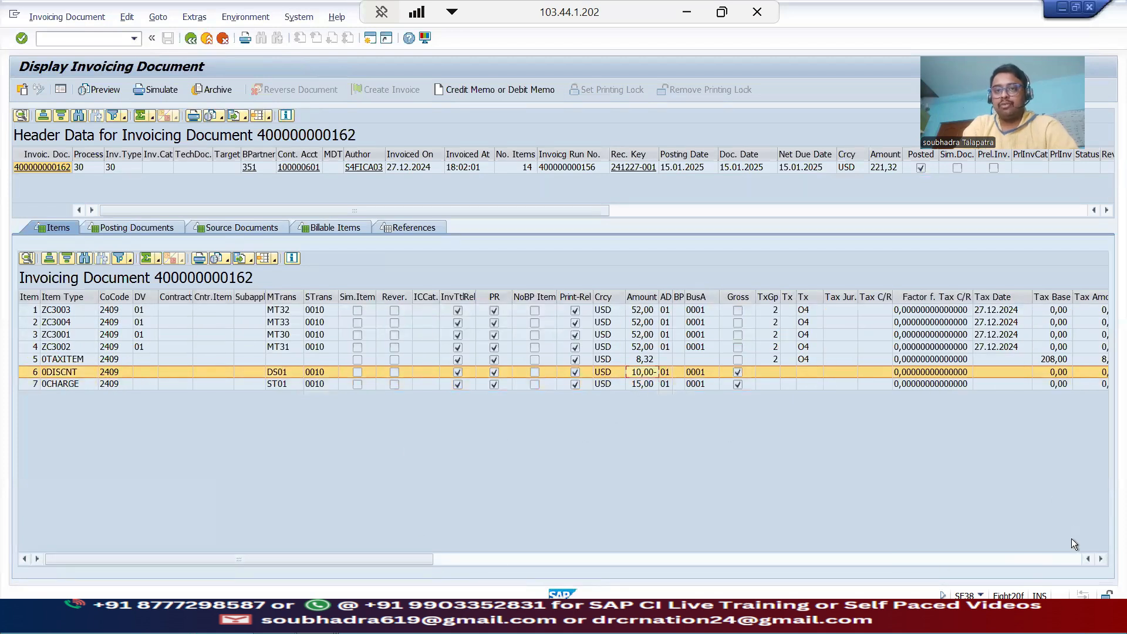
left_click(1067, 558)
left_click(1069, 559)
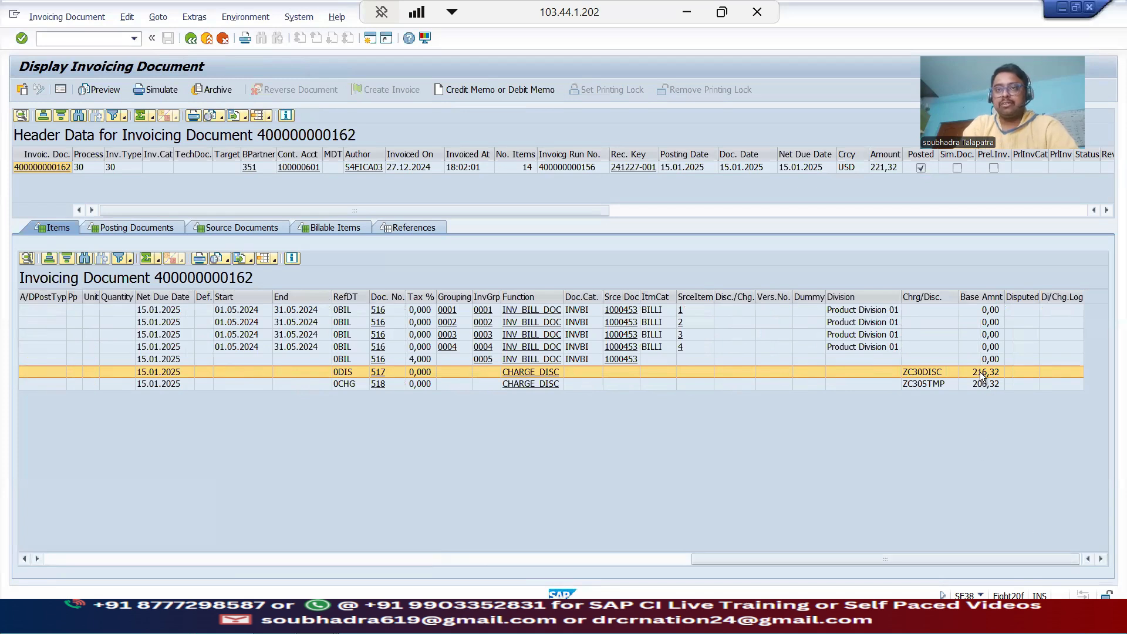
Switch to Calculator and calculate 10% of the discount item's base amount, 216.32
left_click(277, 621)
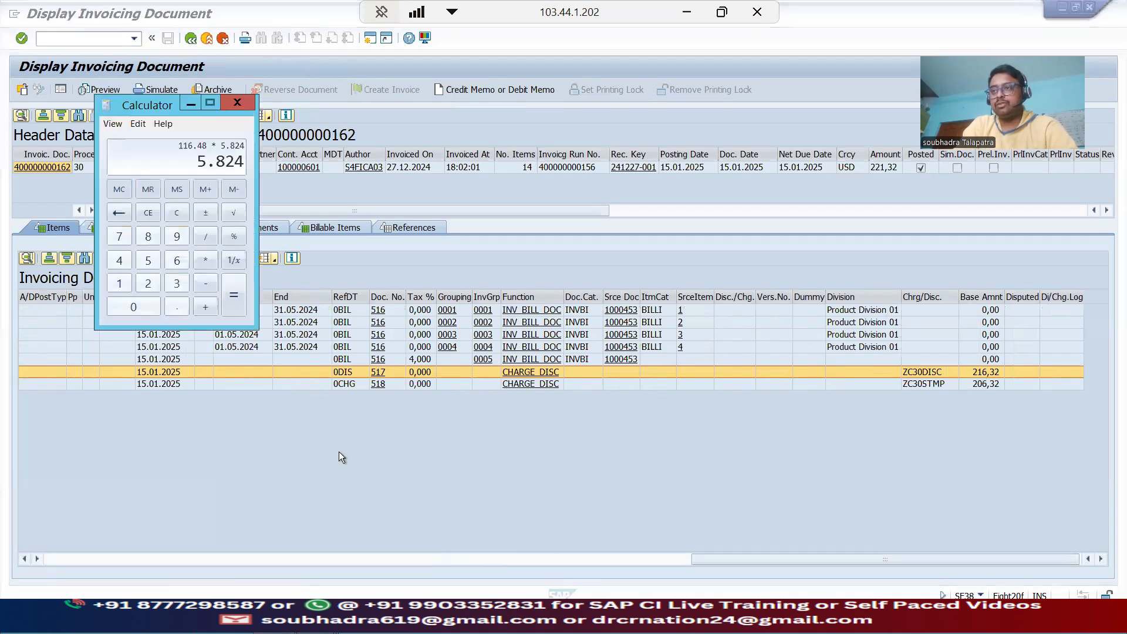
left_click(153, 216)
type("216.32")
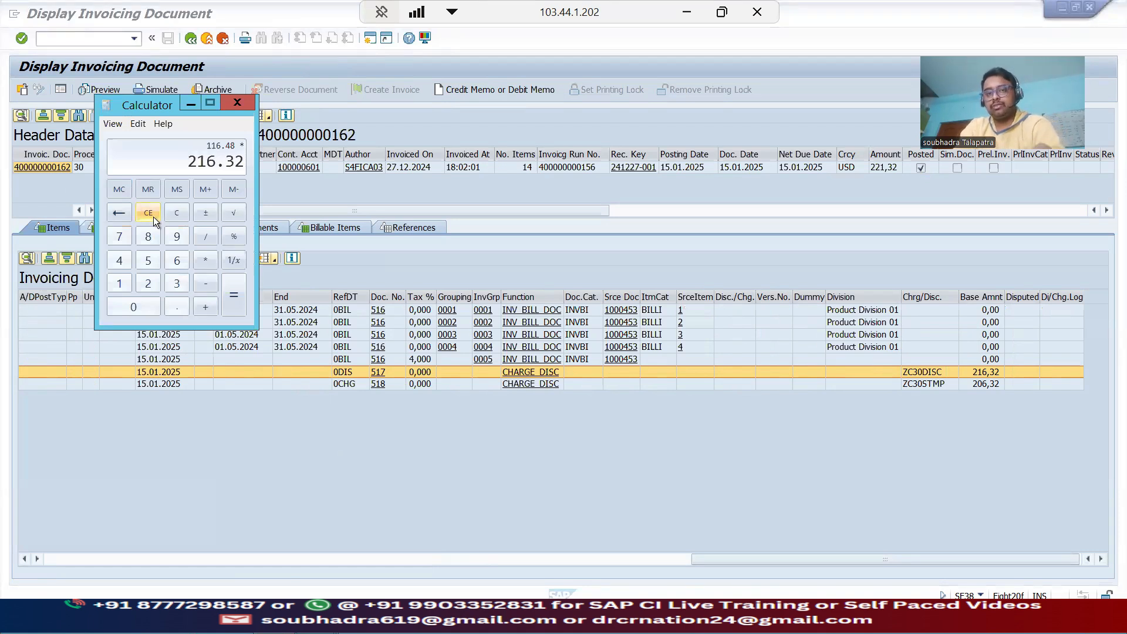
key("asterisk")
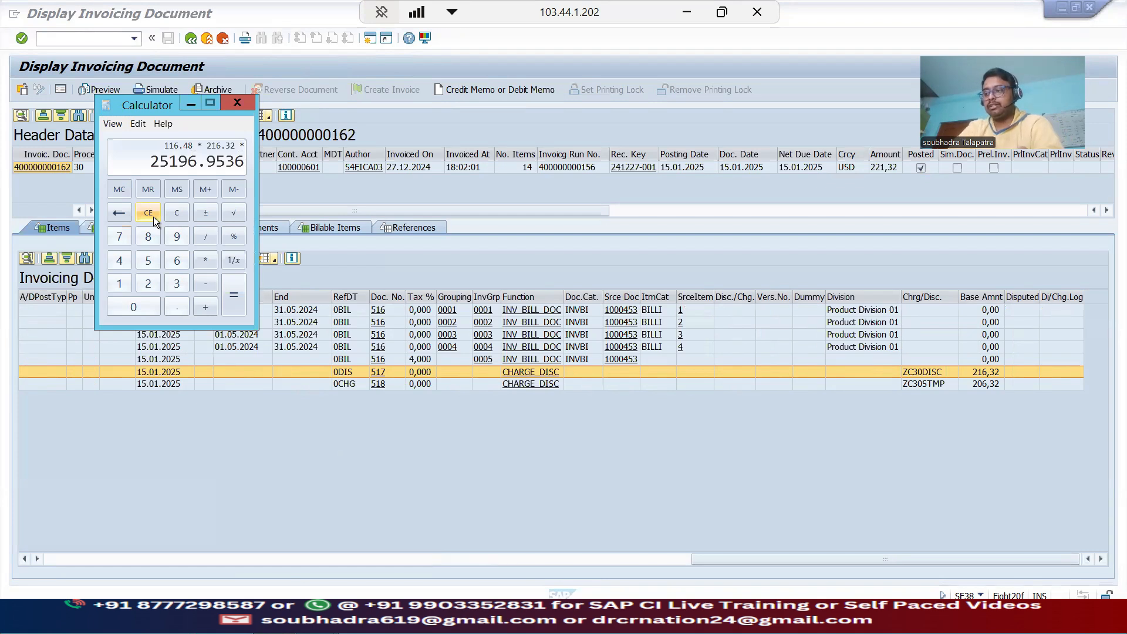
key("Escape")
type("216.32")
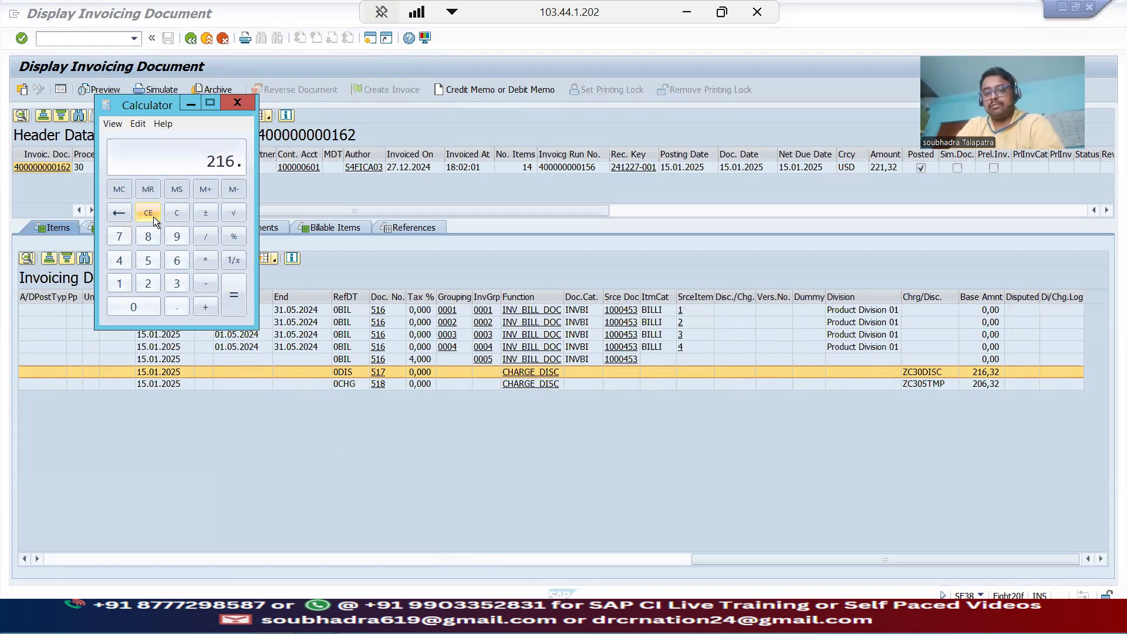
key("asterisk")
type("10")
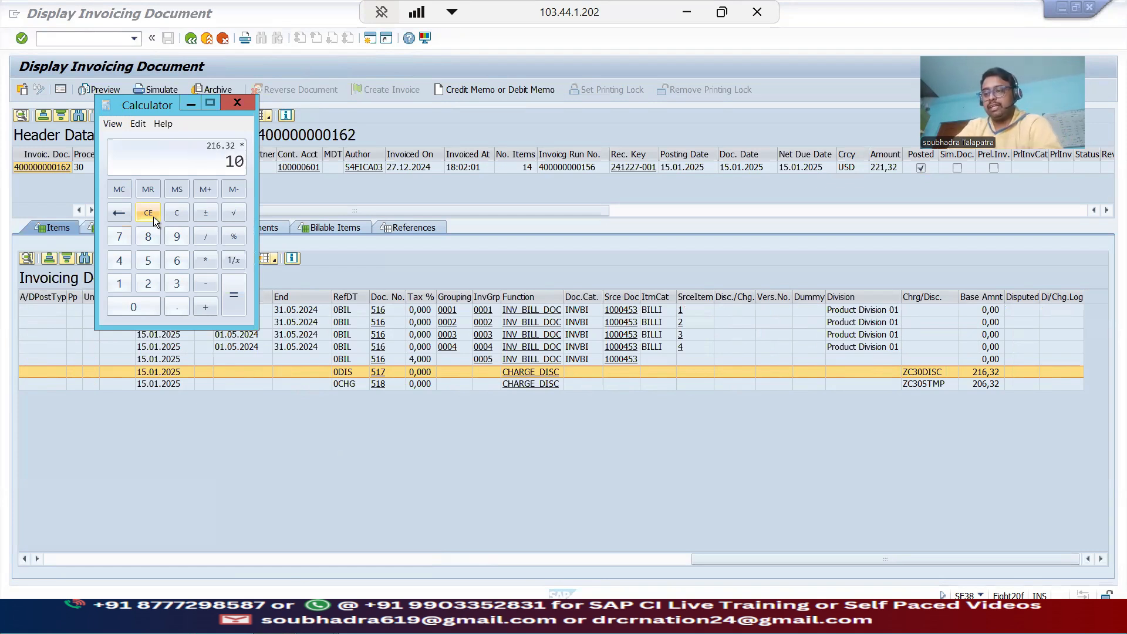
key("percent")
key("Return")
left_click(154, 217)
type("216.32*10")
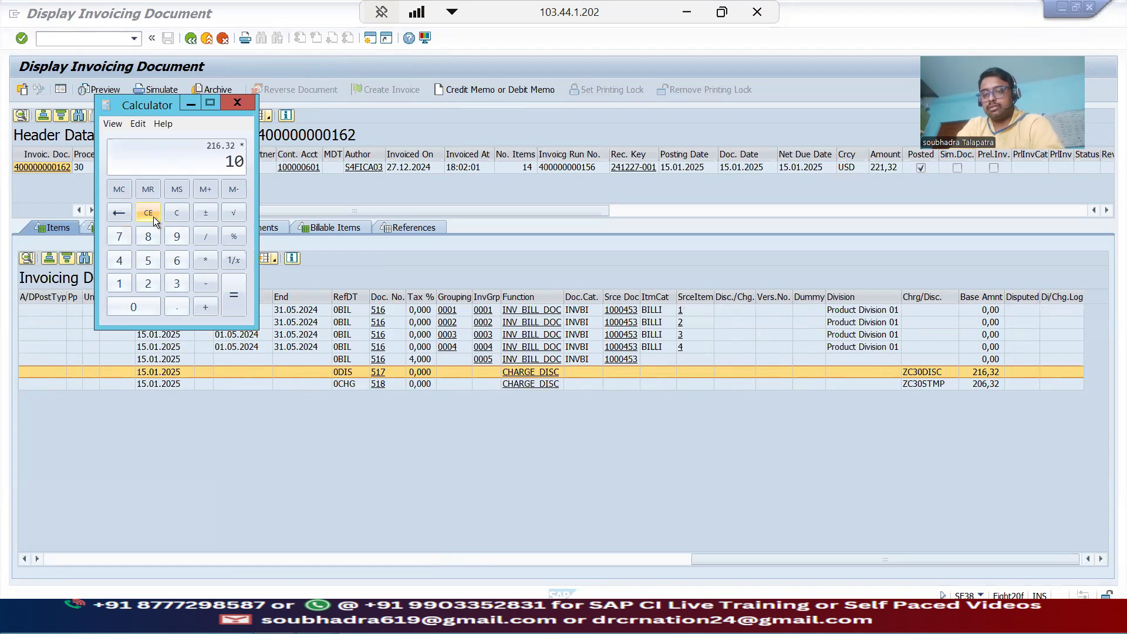
type("%")
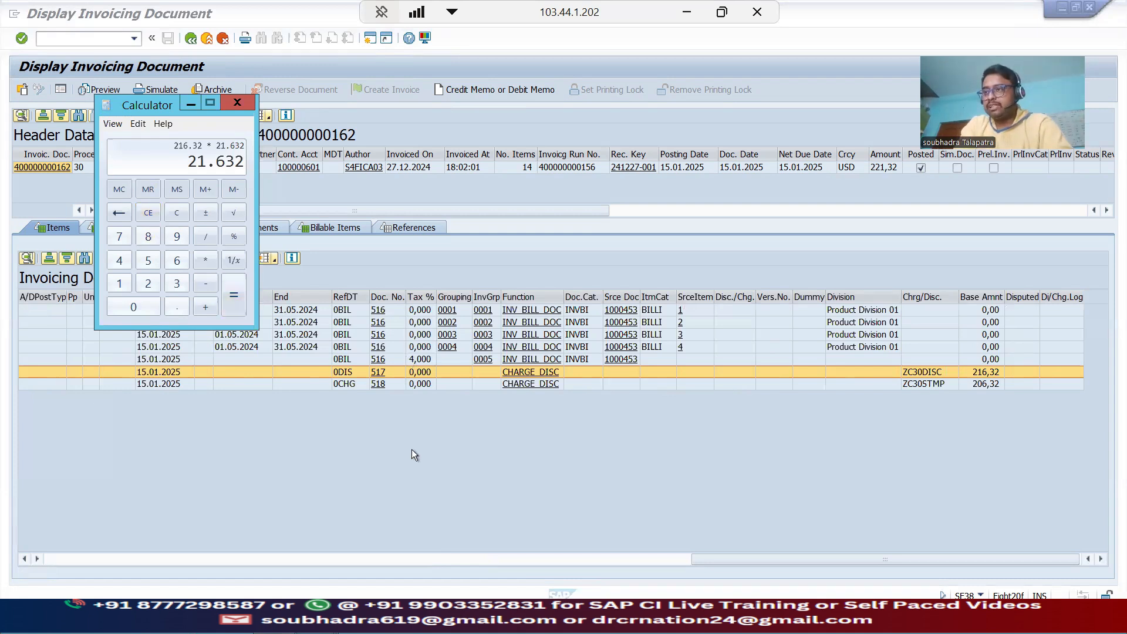
Calculate 5% of 216.32 and compare it with the discount item's amount in the invoicing document
left_click(176, 220)
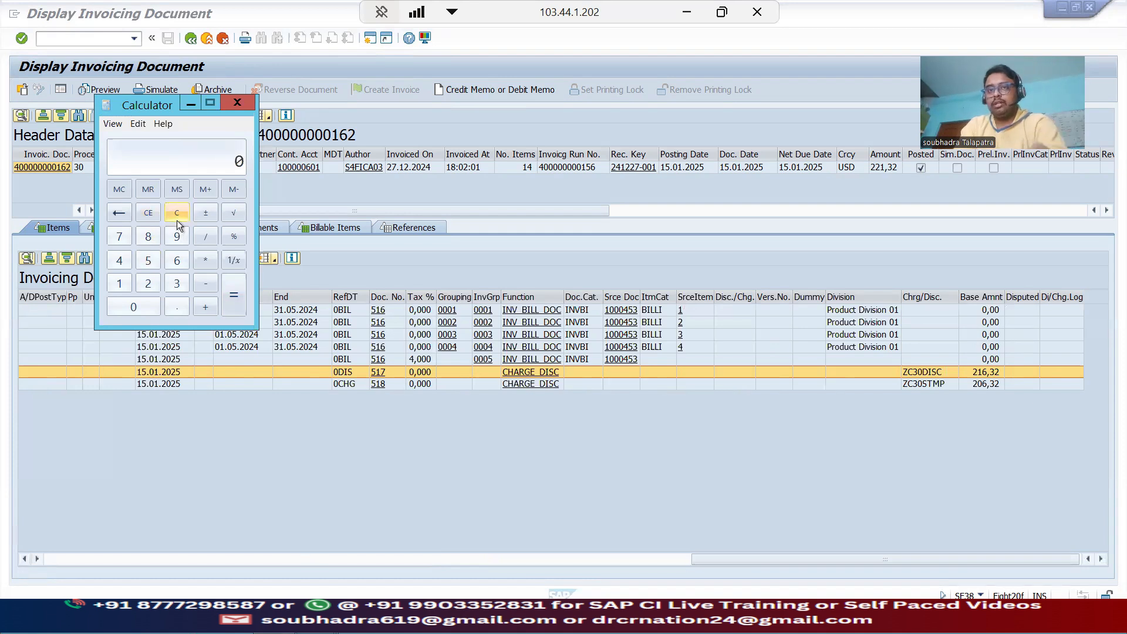
type("216.32")
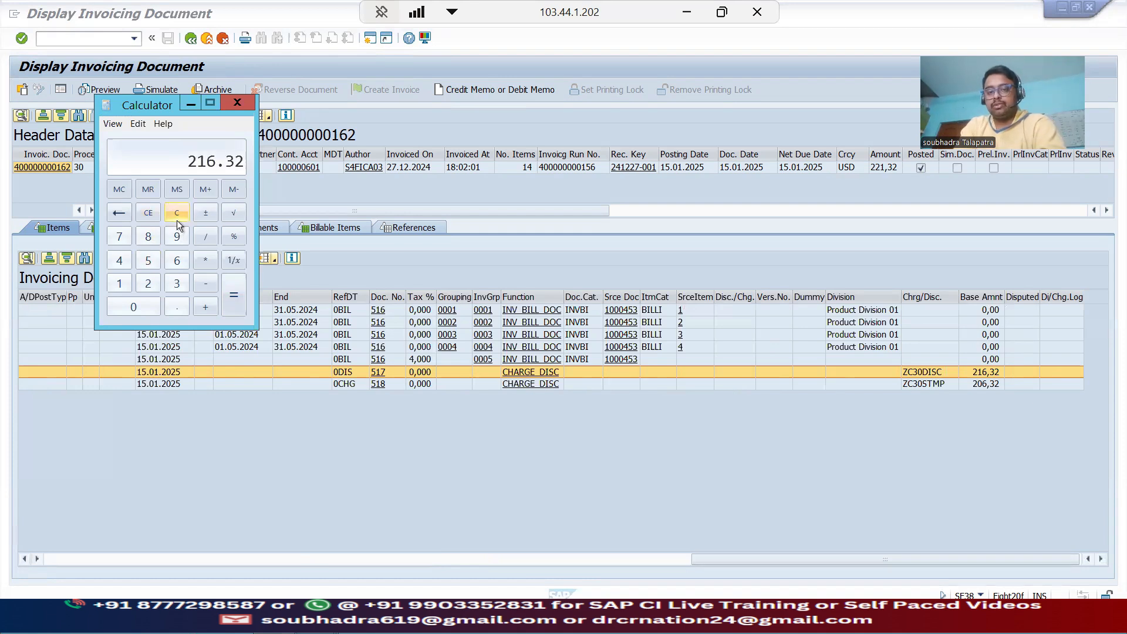
type("*5%")
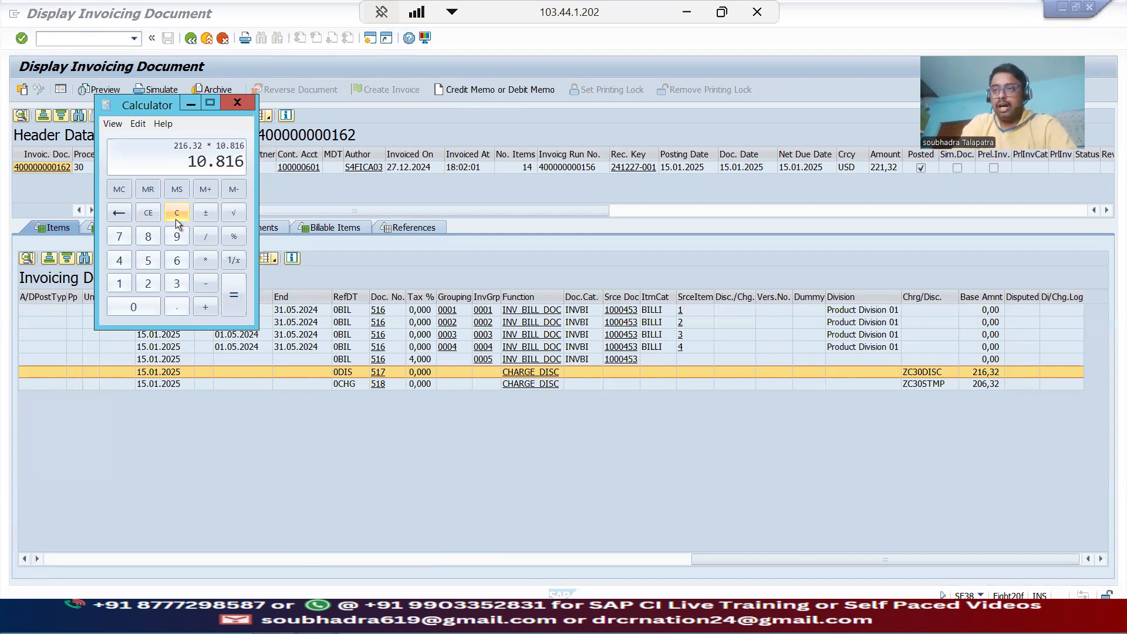
left_click(605, 558)
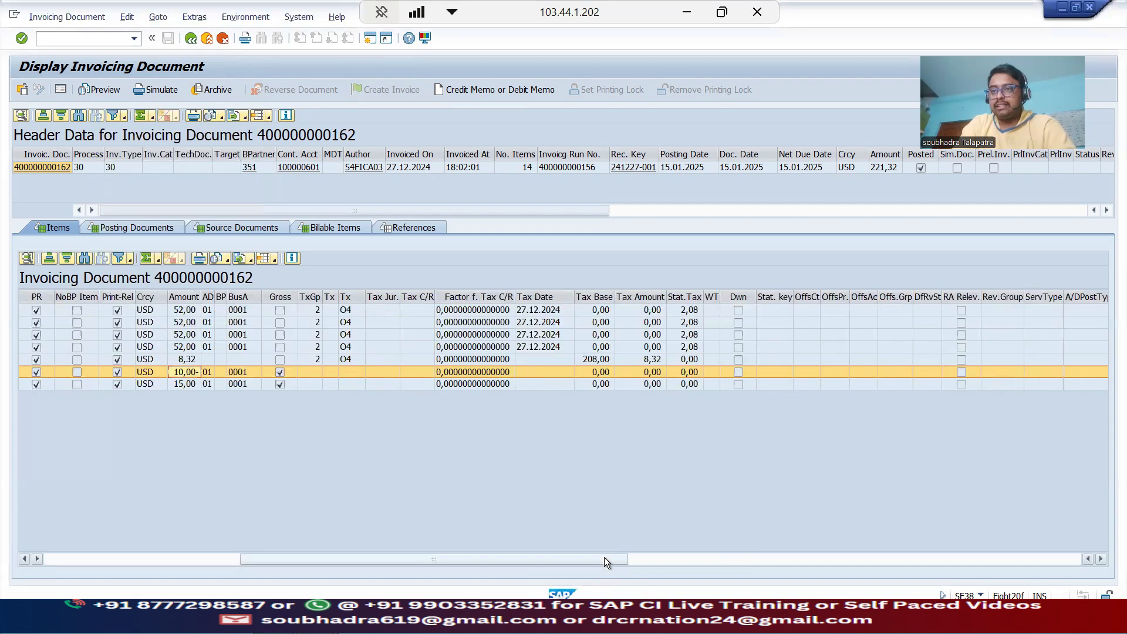
Switch to CI Demo.xlsx in Excel and check the discount rule against the invoicing document's discount item
left_click(210, 562)
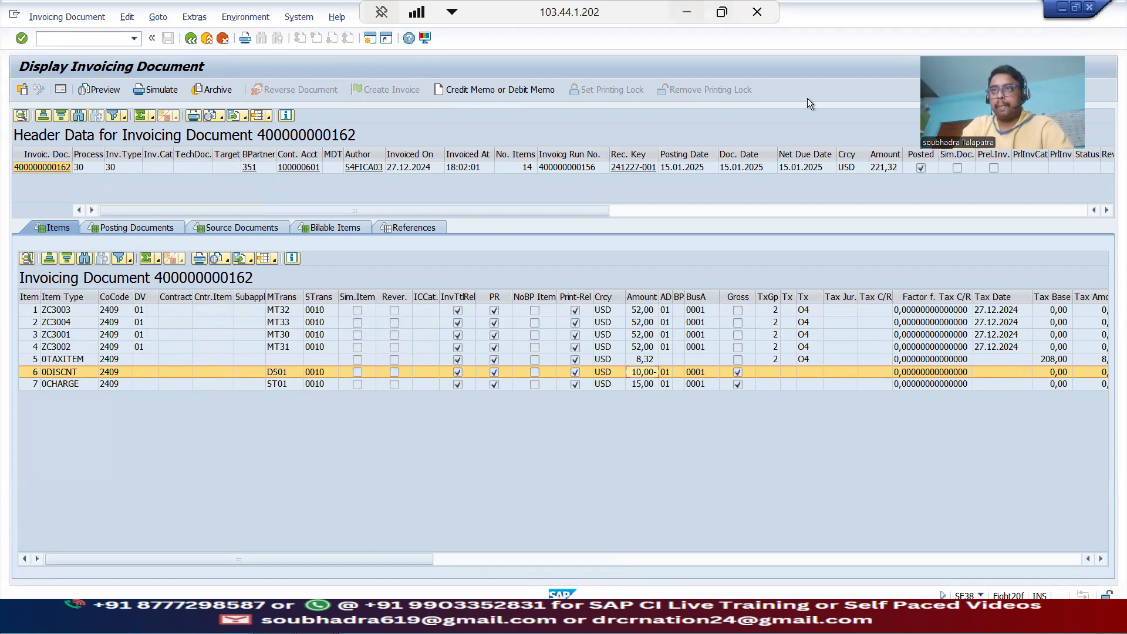
left_click(687, 12)
left_click(332, 353)
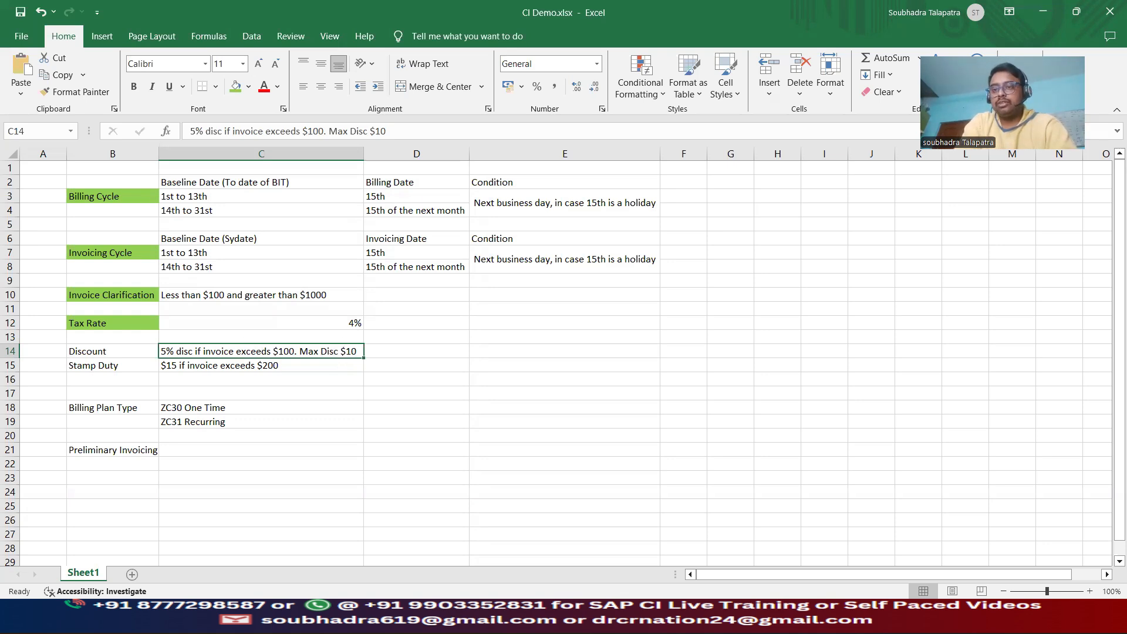
Return to SAP and examine the invoicing document's 0BIL, 0DIS and 0CHG posting documents
left_click(718, 617)
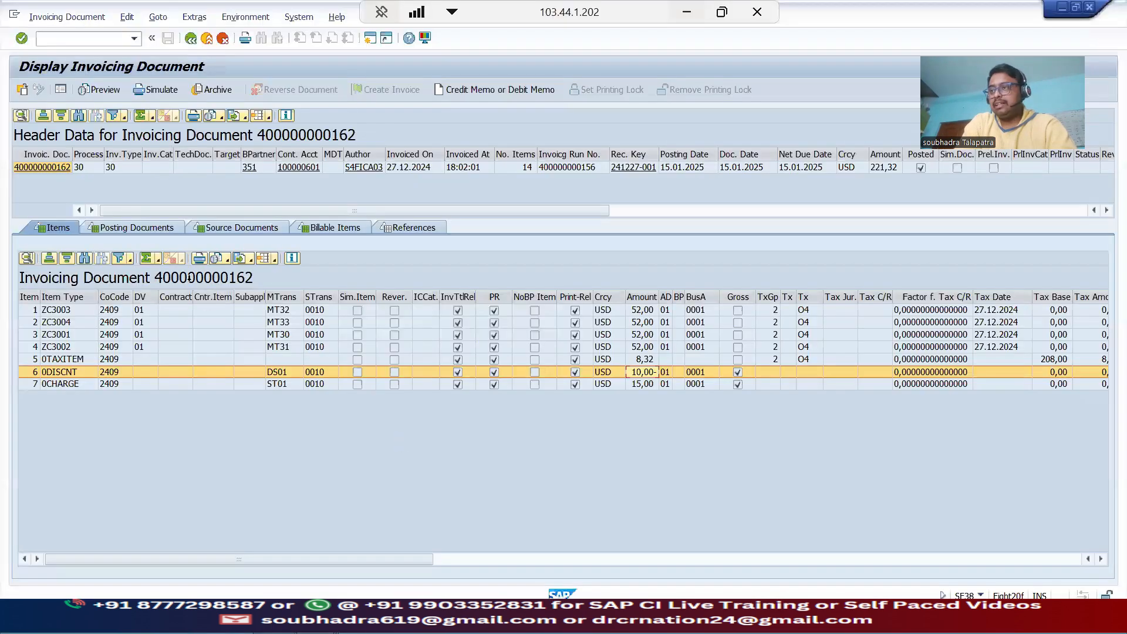
left_click(132, 228)
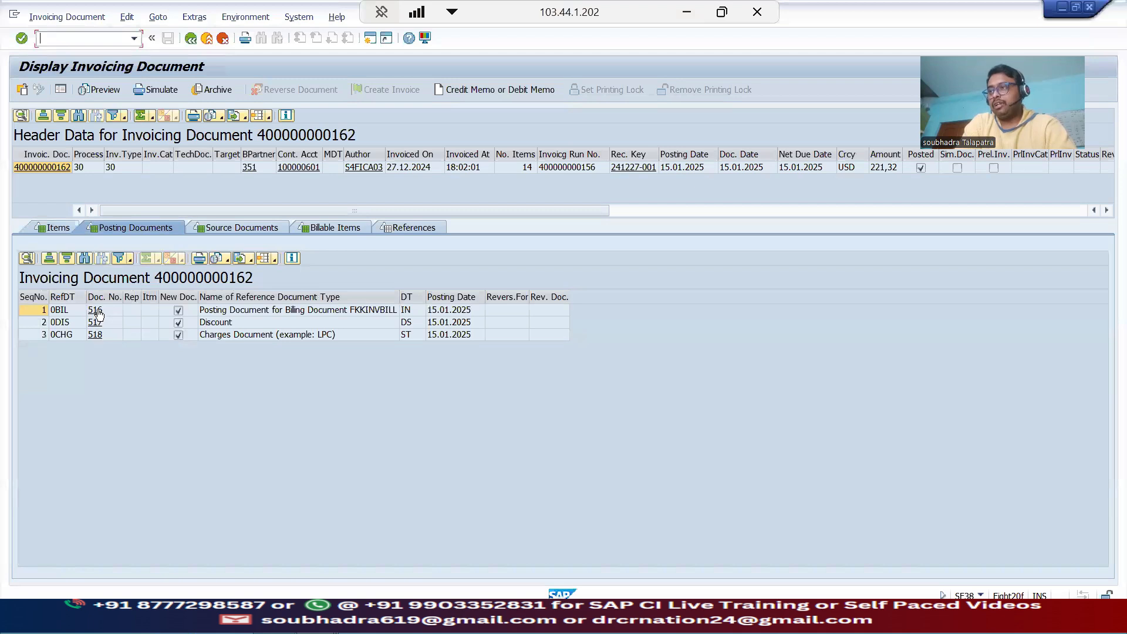
left_click(68, 310)
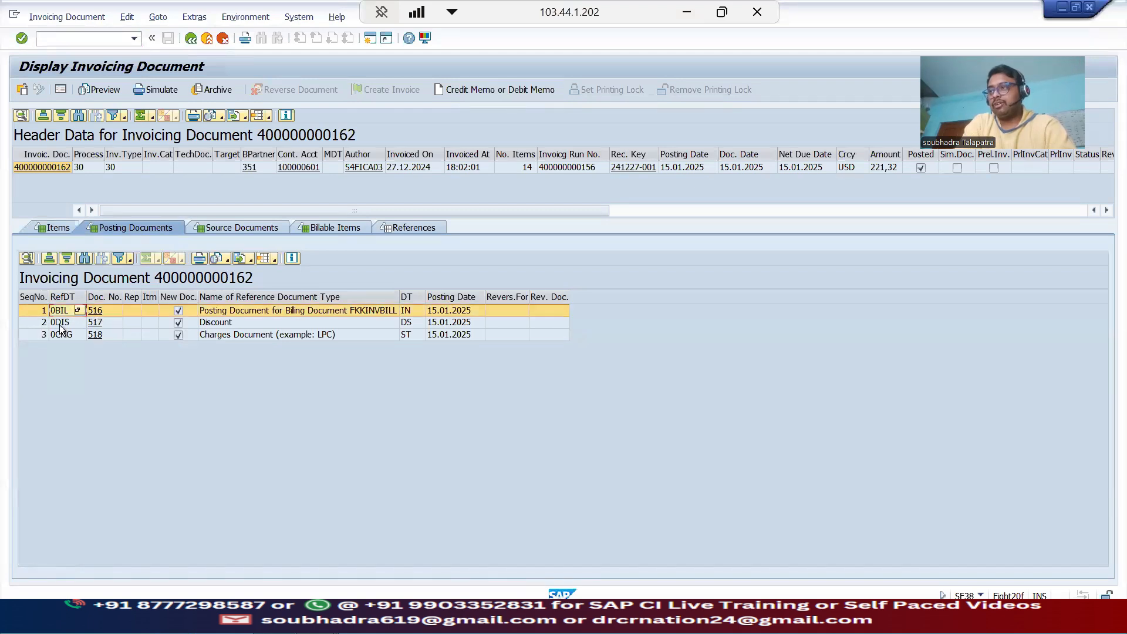
left_click(62, 322)
left_click(62, 335)
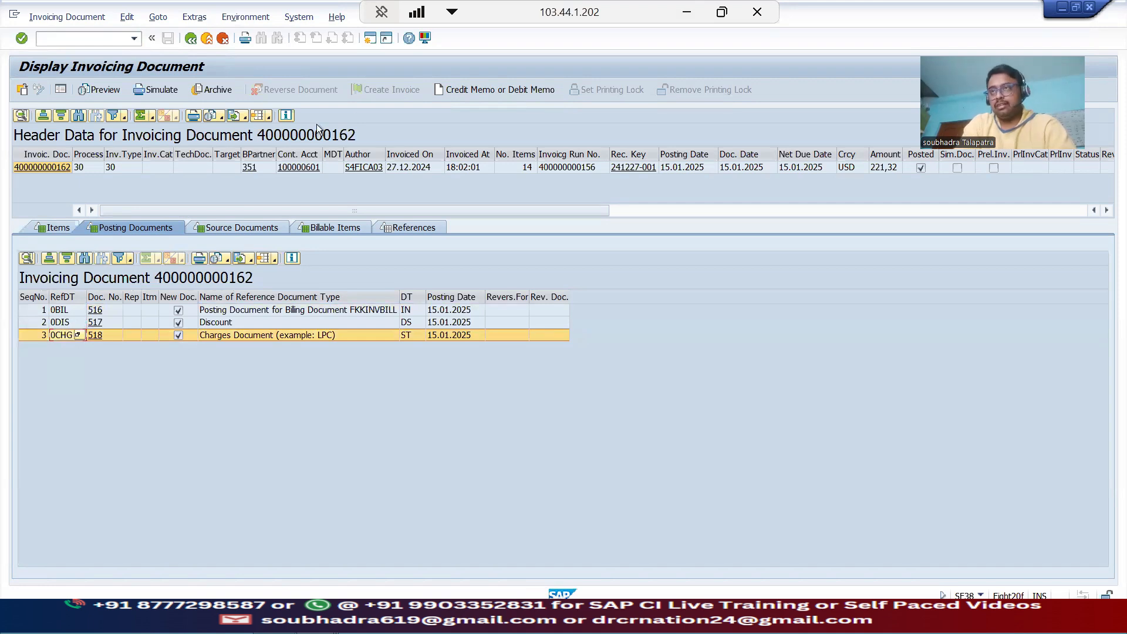
Switch to CI Demo.xlsx in Excel and fill the Discount and Stamp Duty label cells with green
left_click(686, 12)
left_click(298, 456)
left_click_drag(102, 353, 104, 366)
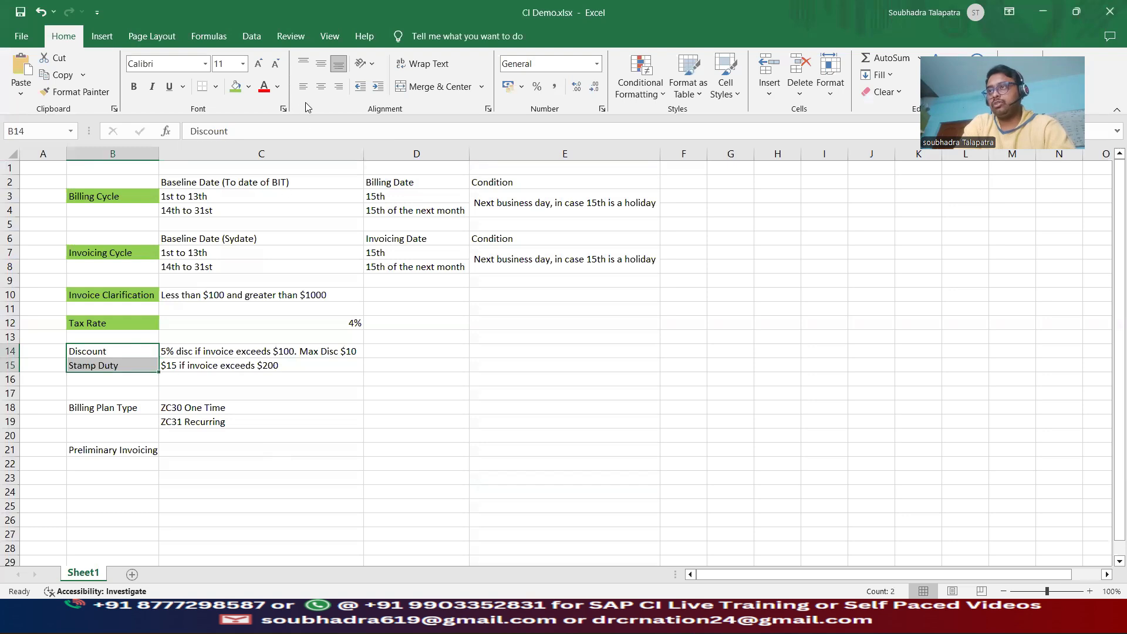
left_click(238, 88)
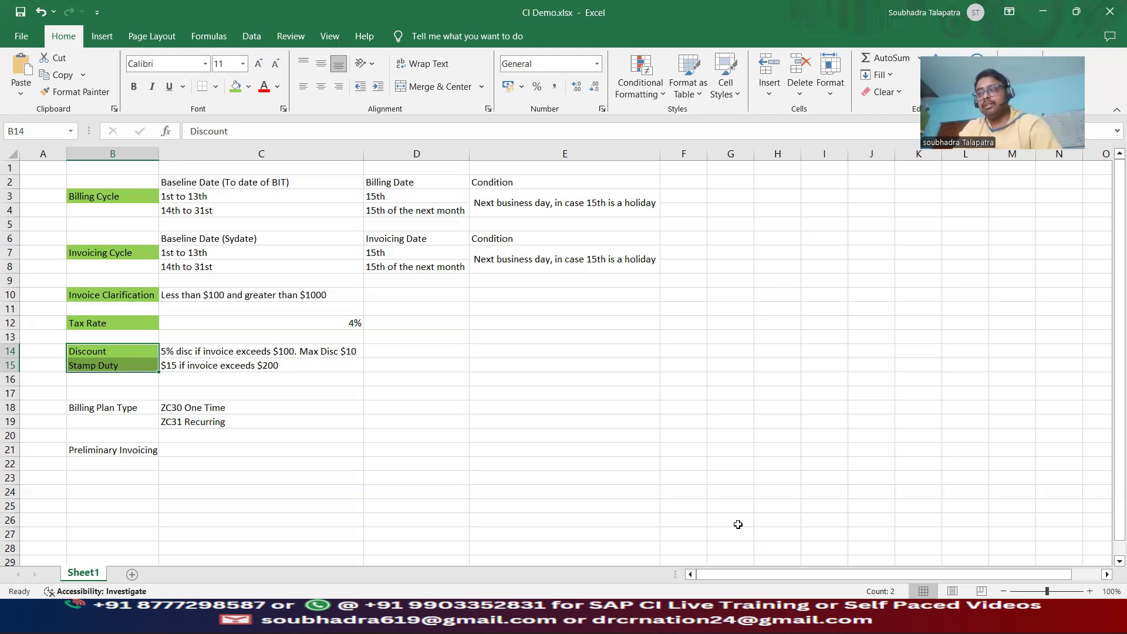
Switch back to SAP and leave the invoicing clarification worklist session for SAP Easy Access
mouse_move(815, 624)
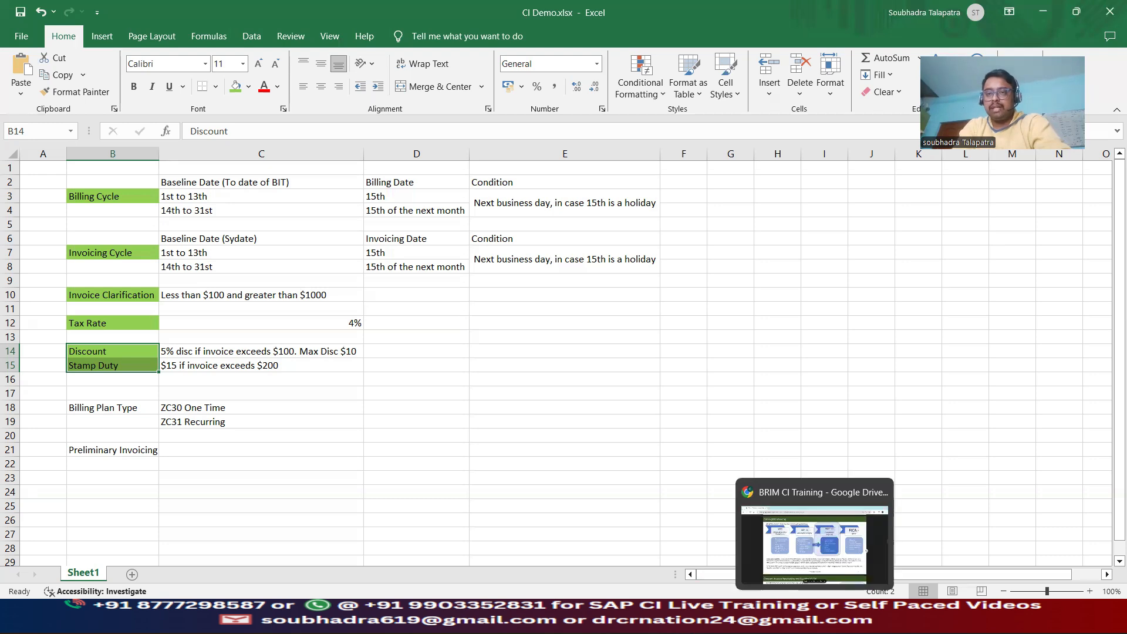
left_click(735, 559)
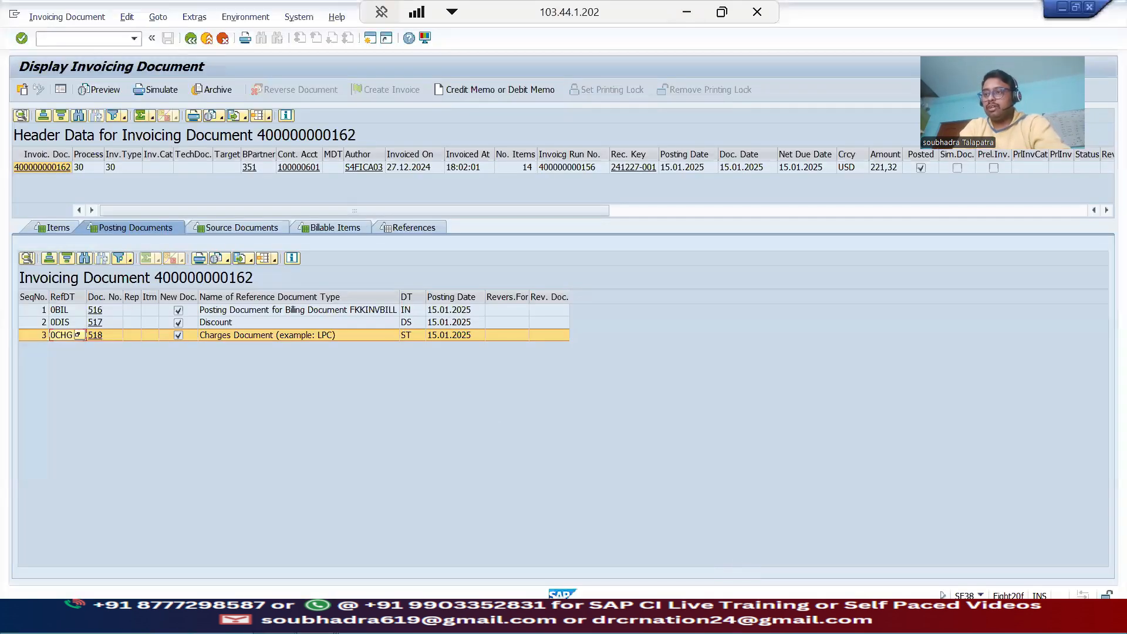
left_click(317, 620)
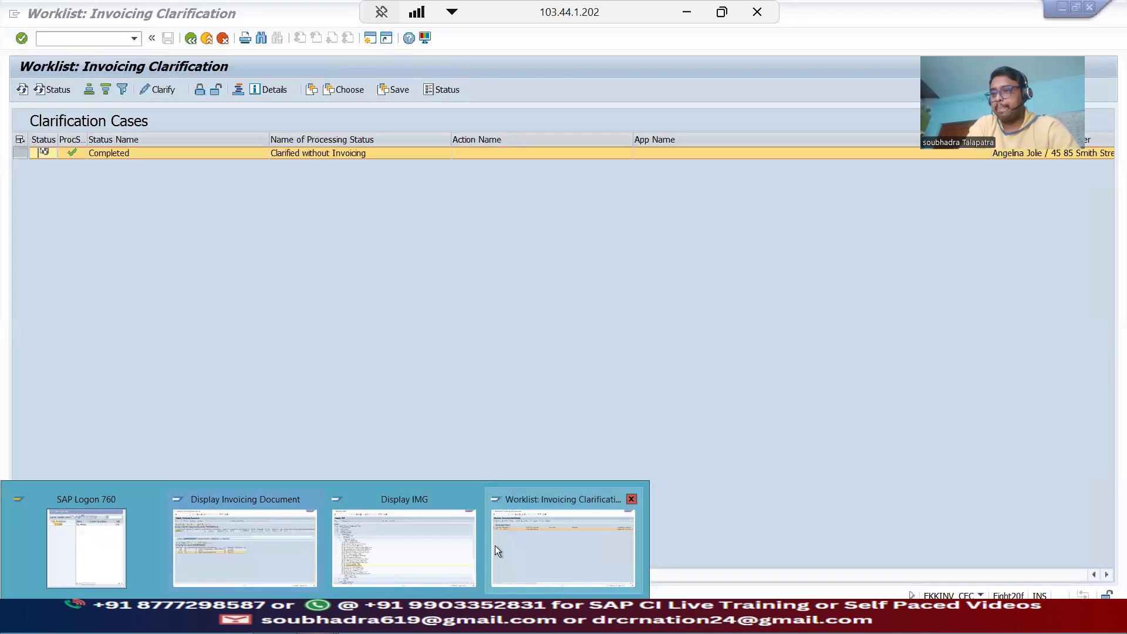
left_click(497, 545)
left_click(190, 39)
left_click(191, 38)
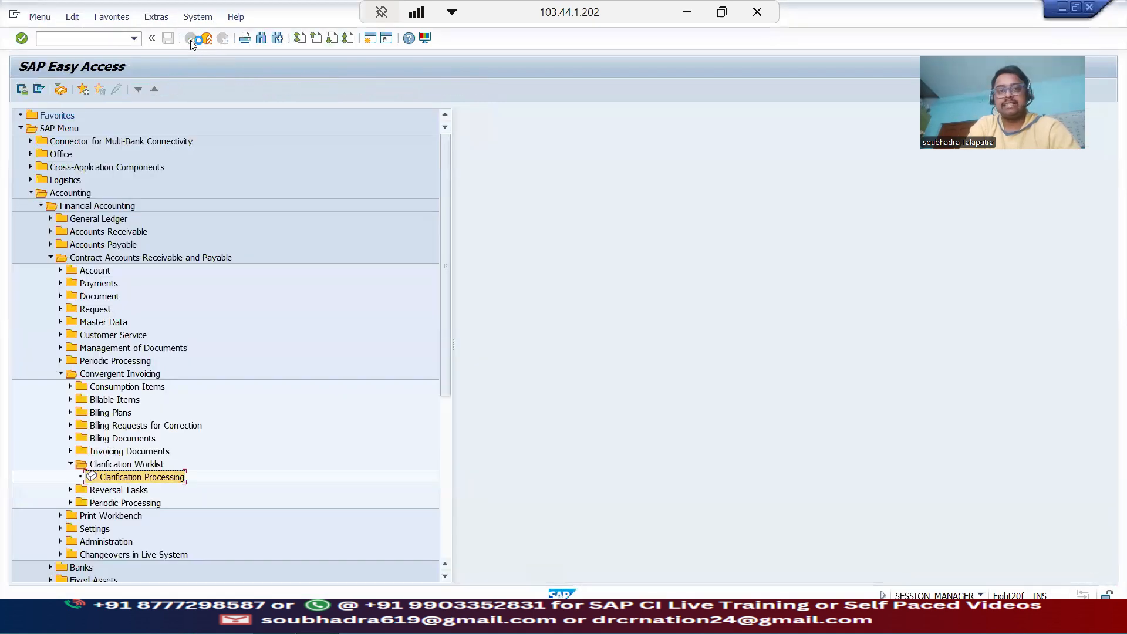
Open billing plan editing under Convergent Invoicing and start a new billing plan
left_click(110, 375)
left_click(70, 412)
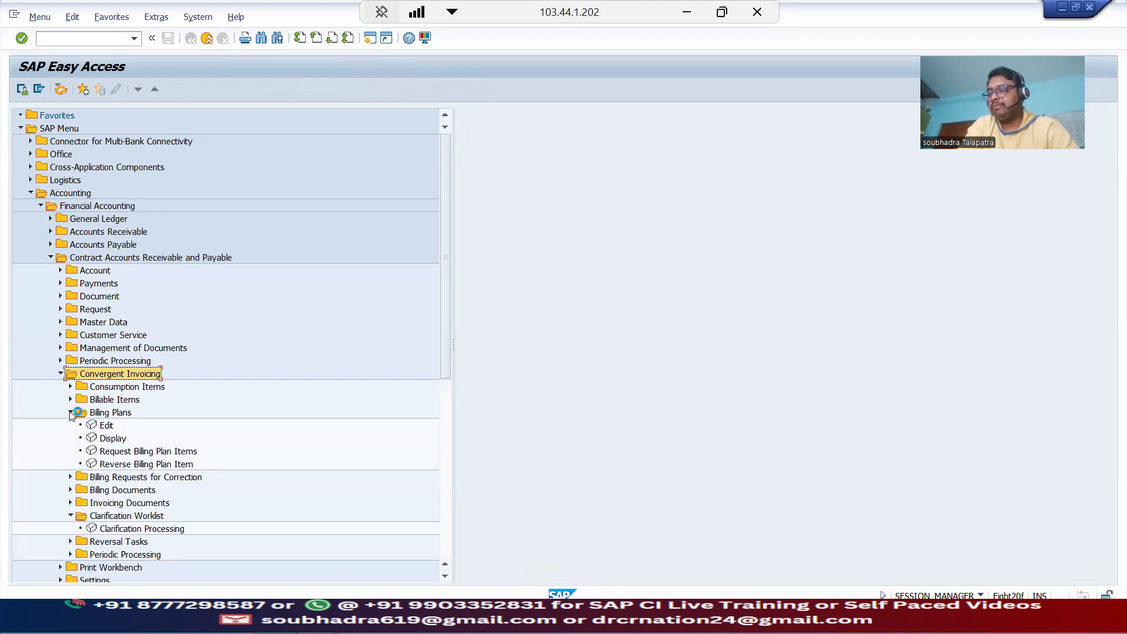
double_click(107, 426)
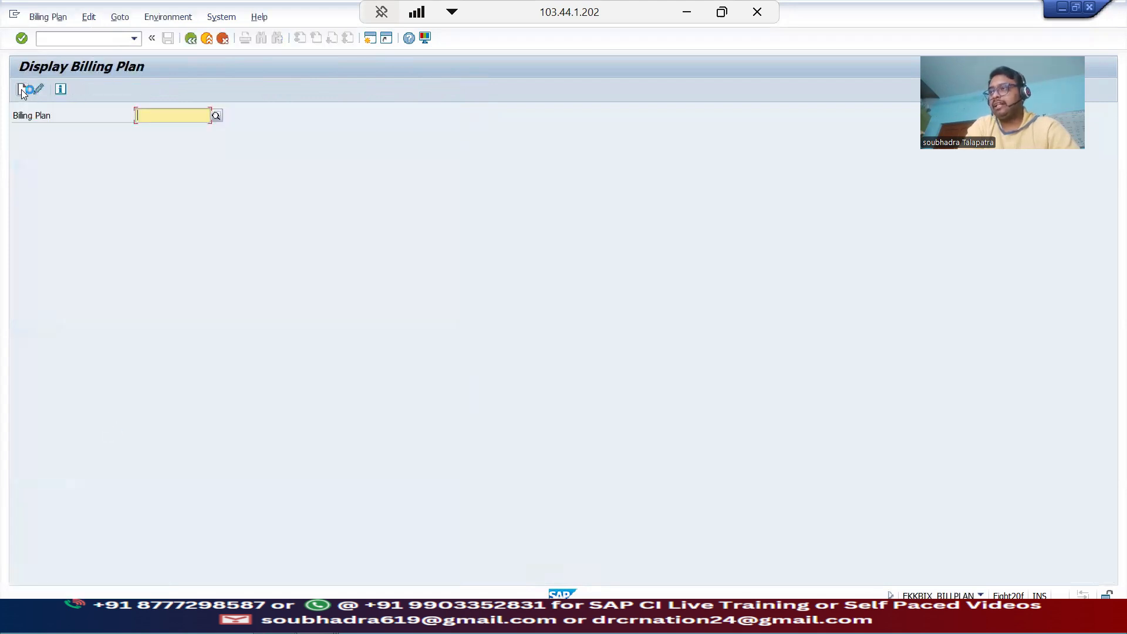
left_click(21, 89)
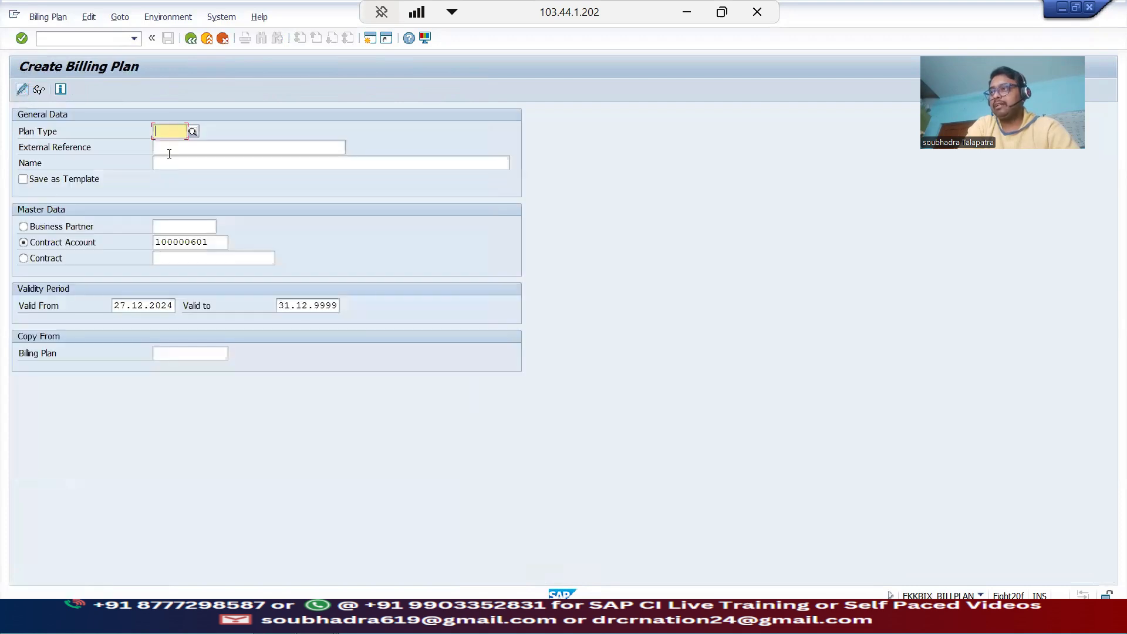
Set up the billing plan with plan type ZC30 for the prefilled contract account, valid from 01.05.2024 to 31.12.2024
left_click(192, 131)
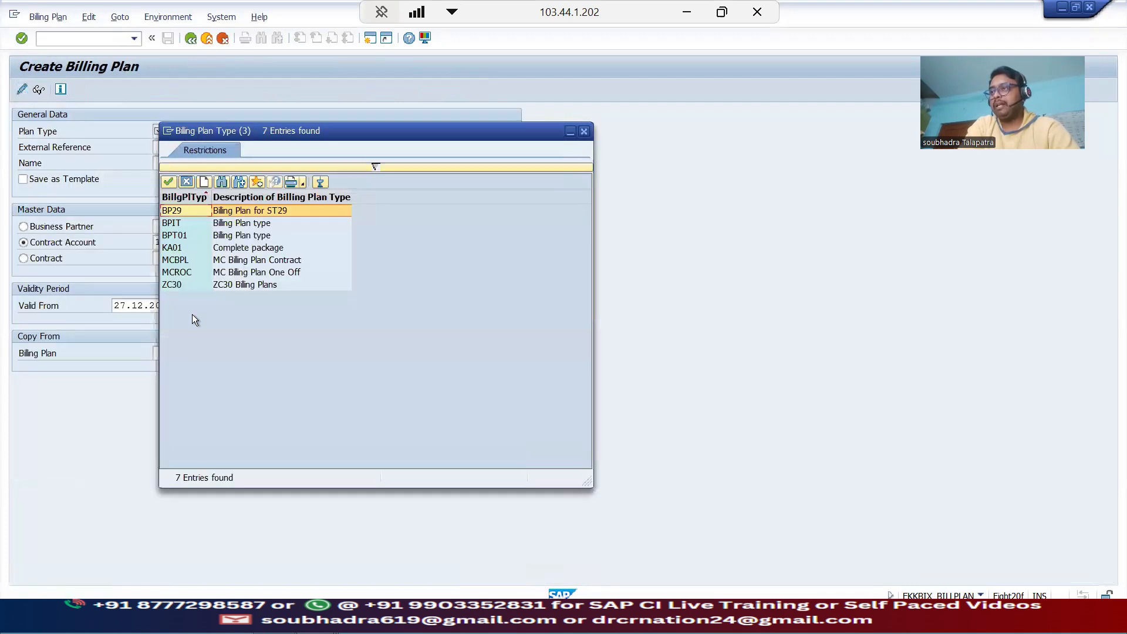
double_click(179, 282)
left_click_drag(208, 242, 148, 247)
left_click(147, 248)
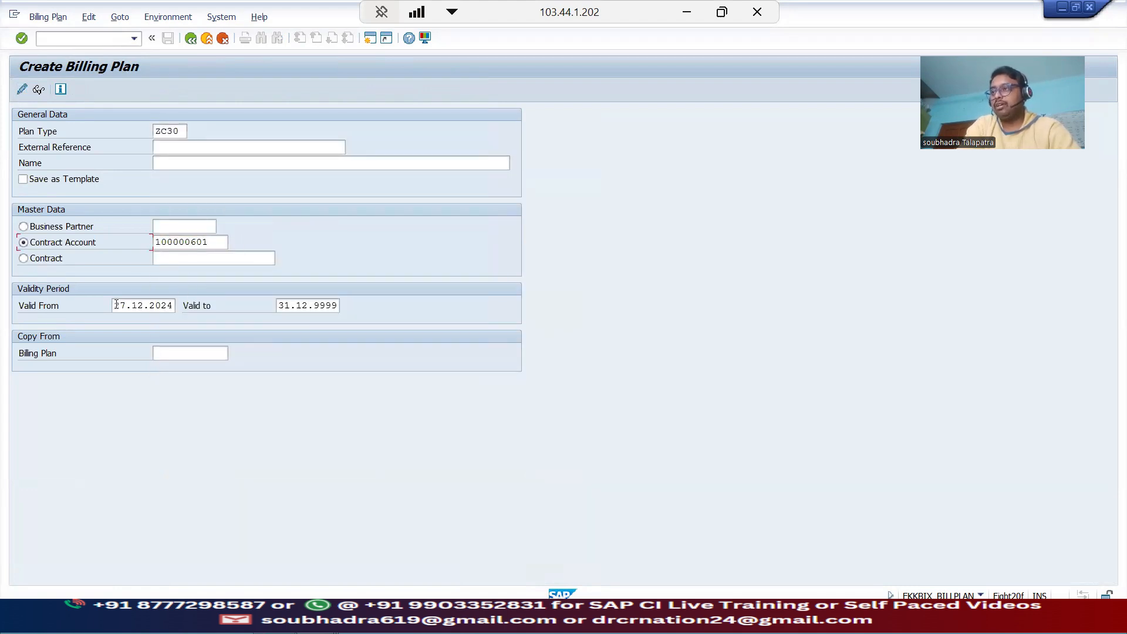
left_click_drag(113, 305, 187, 305)
type("01052024")
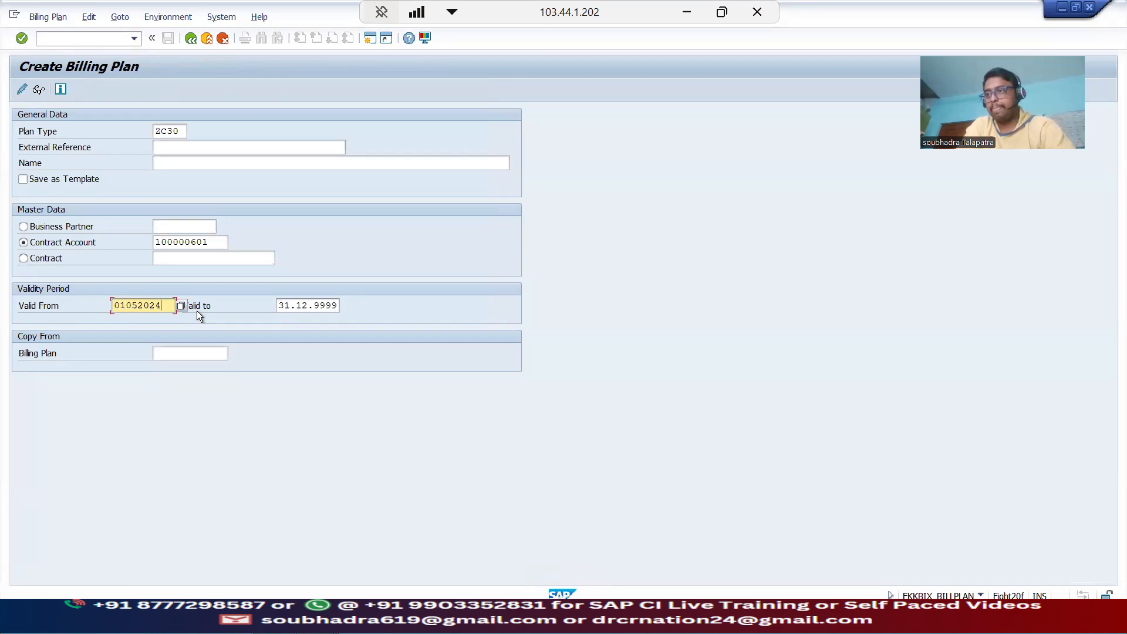
left_click(316, 306)
type("2024")
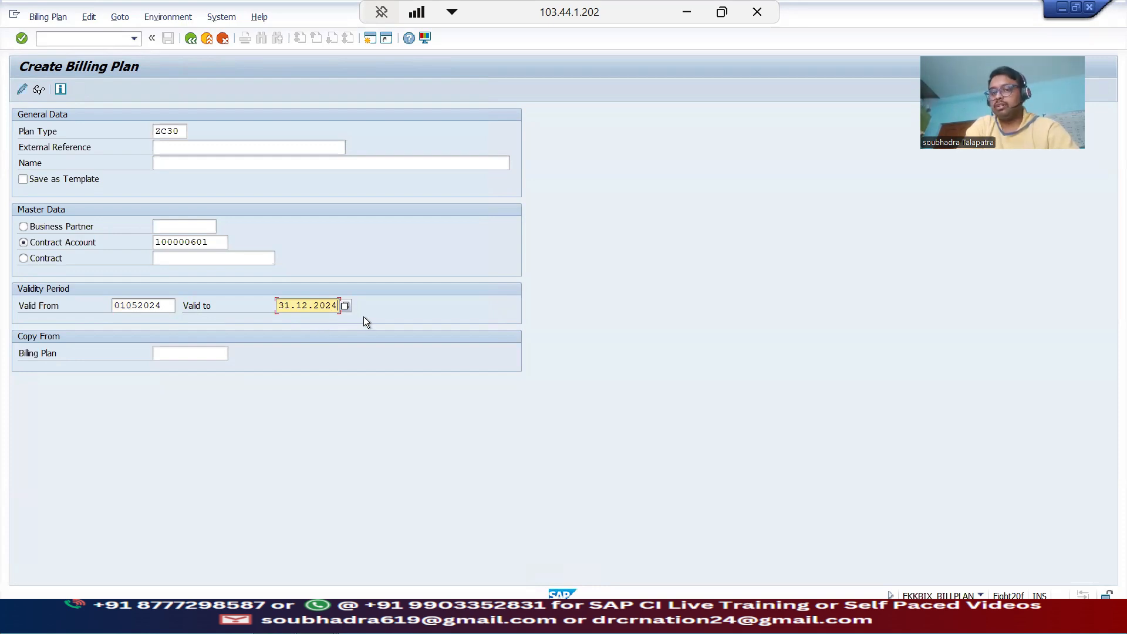
key("Return")
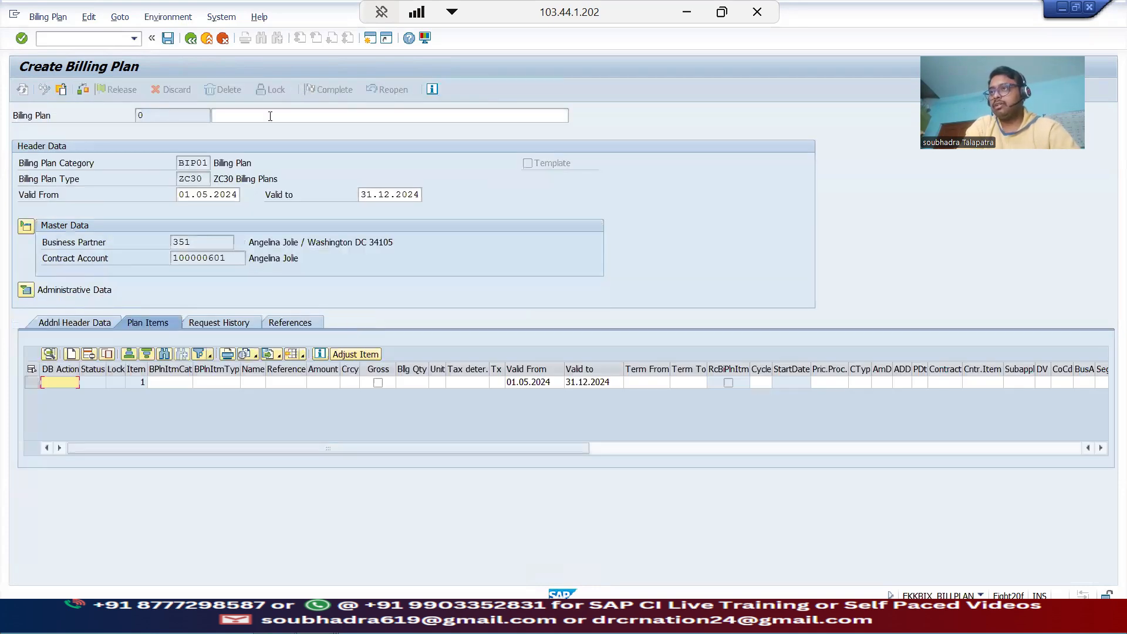
Name the billing plan "Prepaid Customer Monthly Recurring plan"
left_click(271, 118)
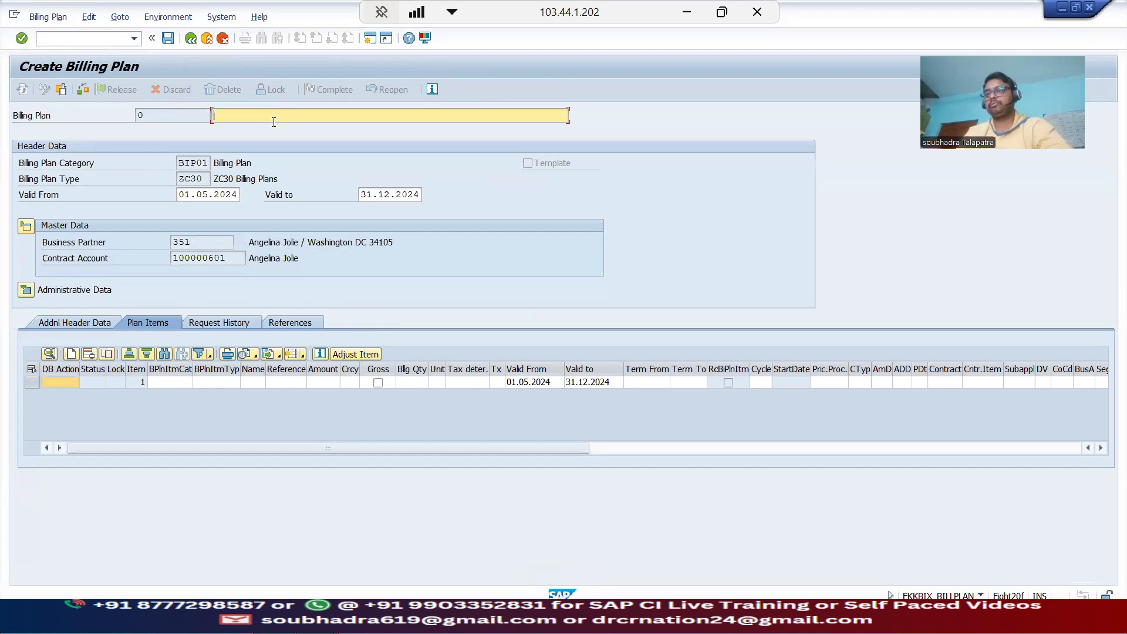
type("Prepaid Customer")
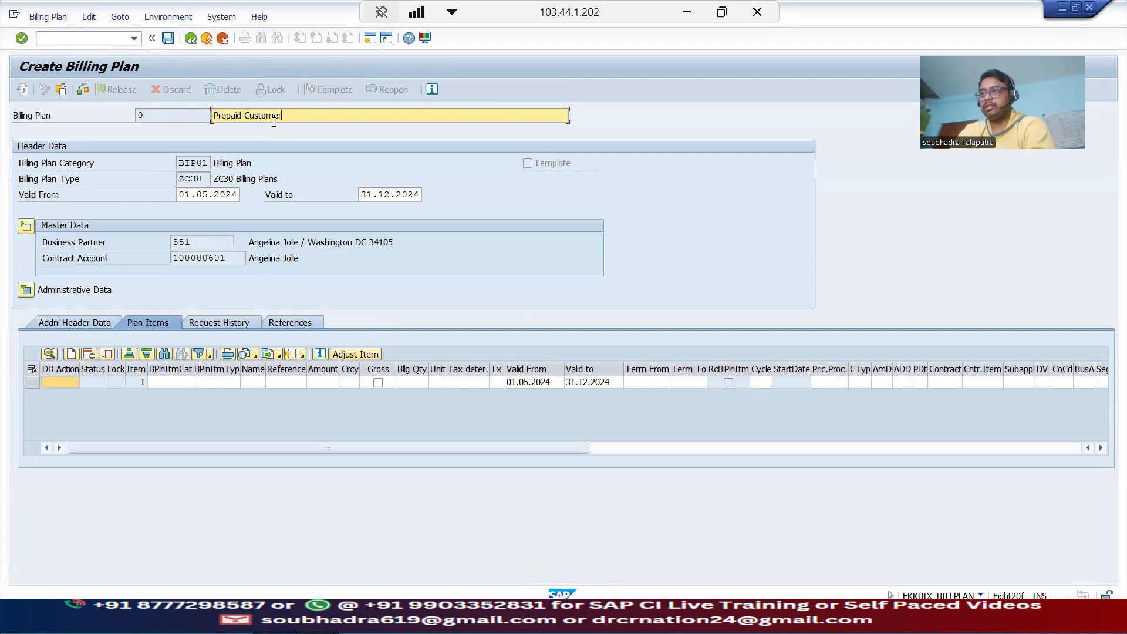
type(" Monthly ")
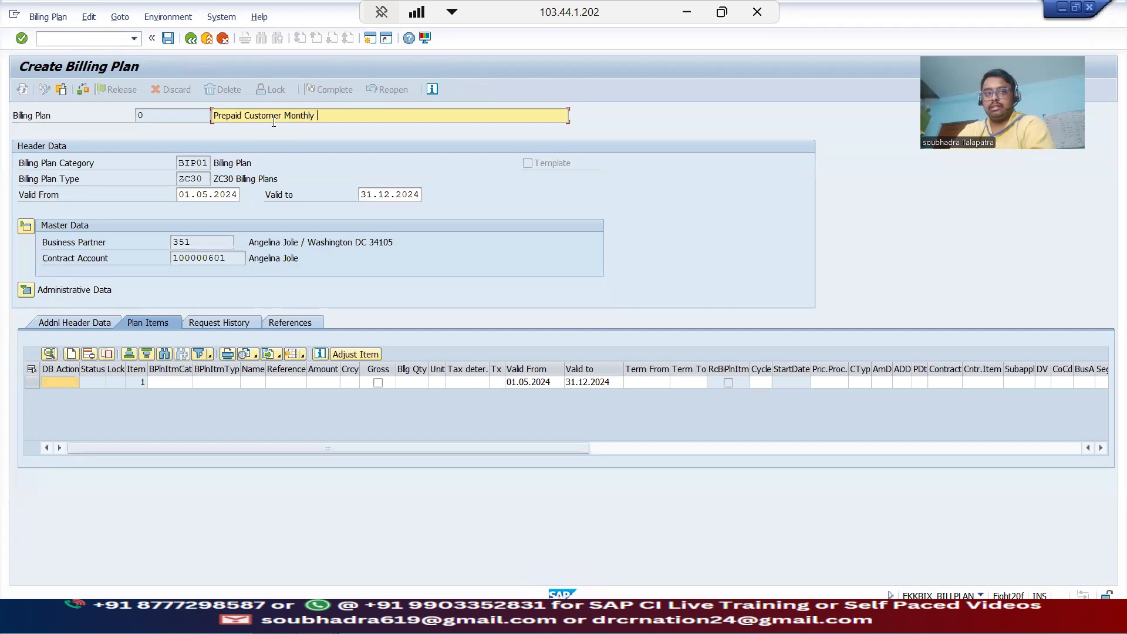
type("Recurri")
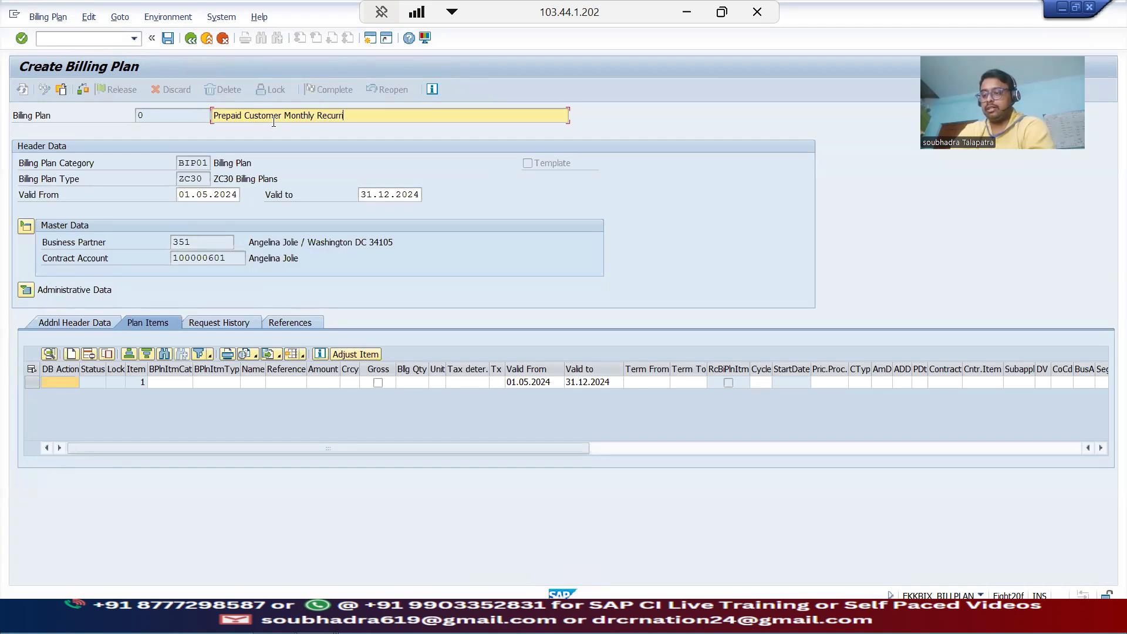
type("ng plan")
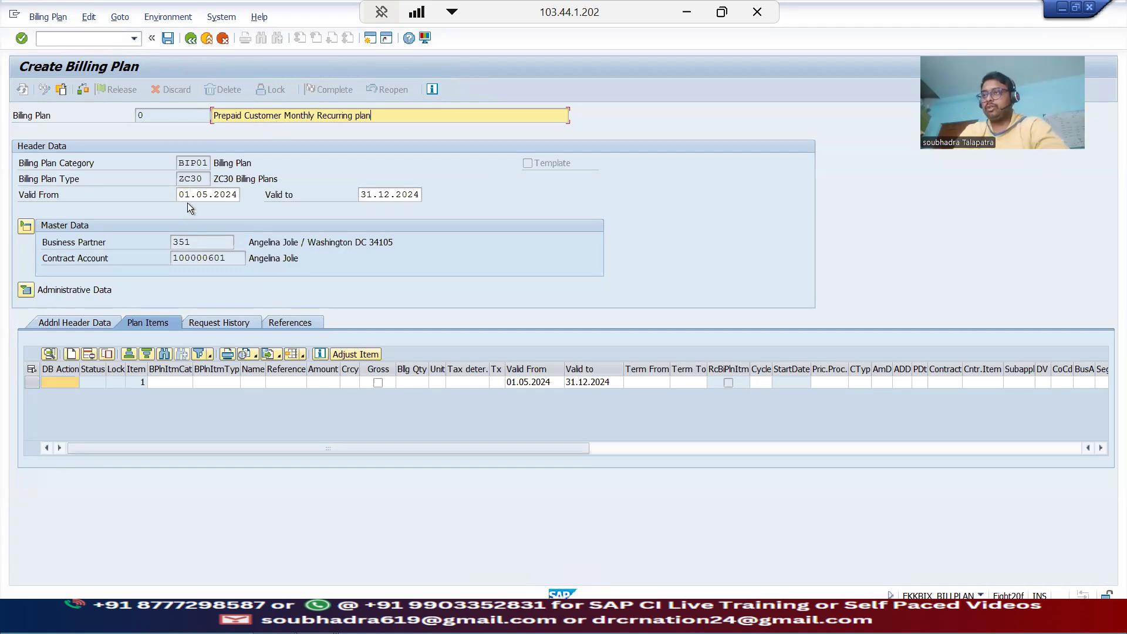
Assign billing plan item category BIP01 and item type ZC30 to plan item 1
left_click(174, 382)
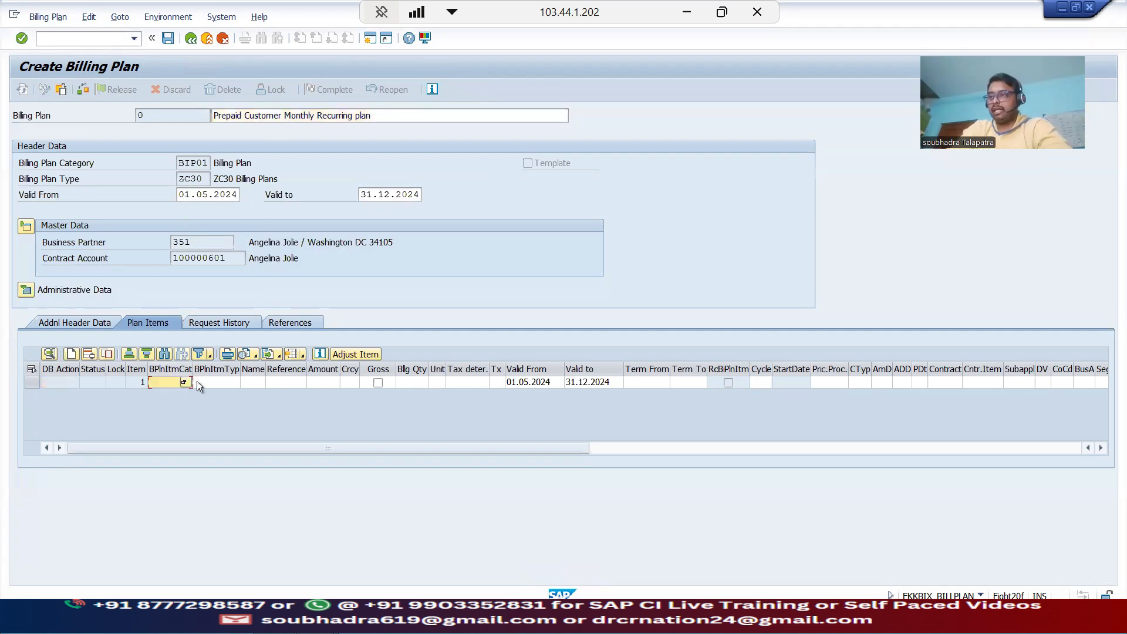
left_click(185, 382)
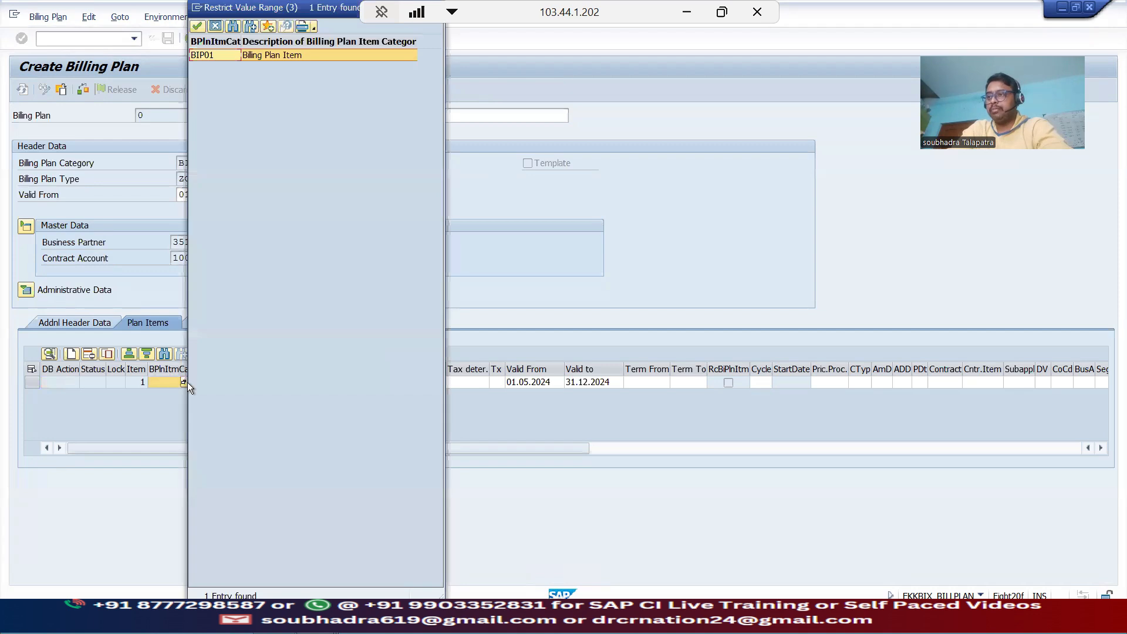
double_click(244, 59)
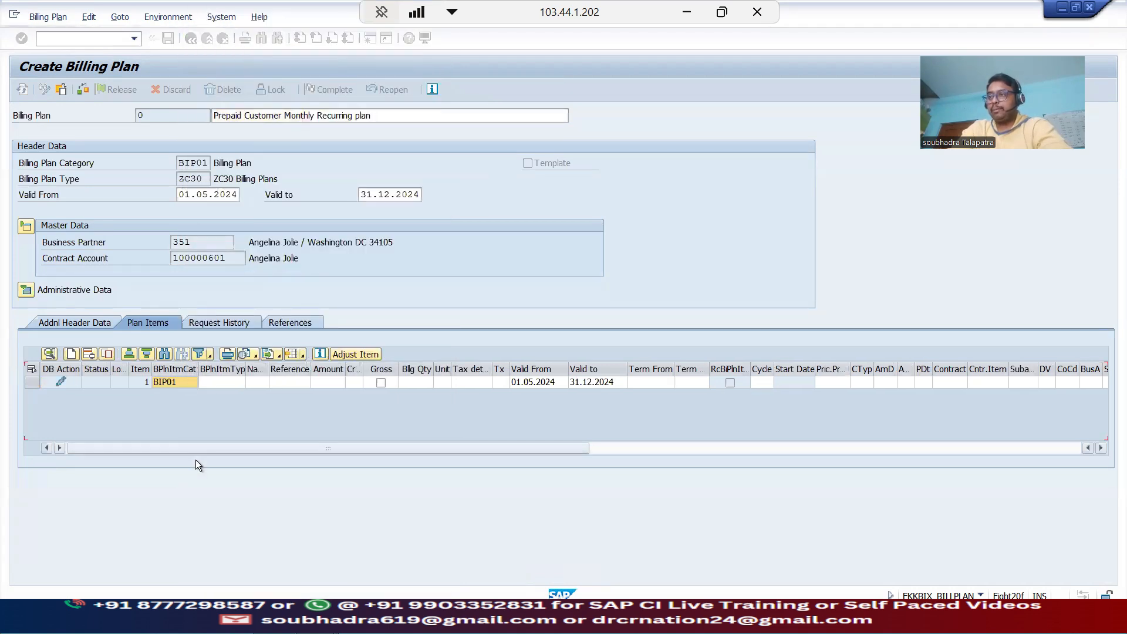
left_click(221, 383)
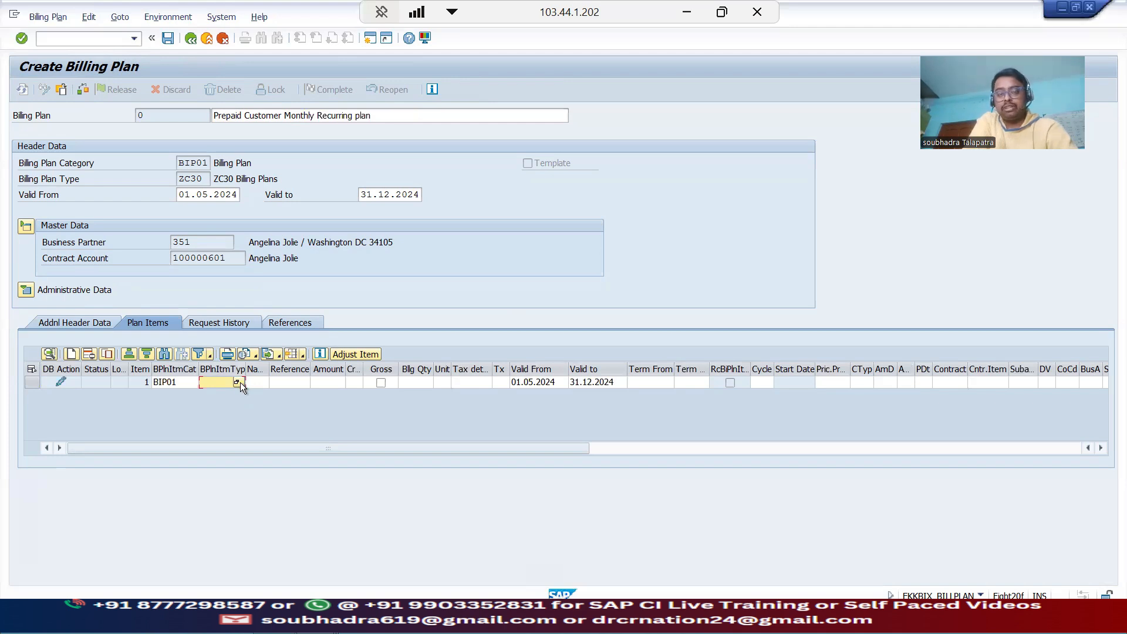
left_click(238, 382)
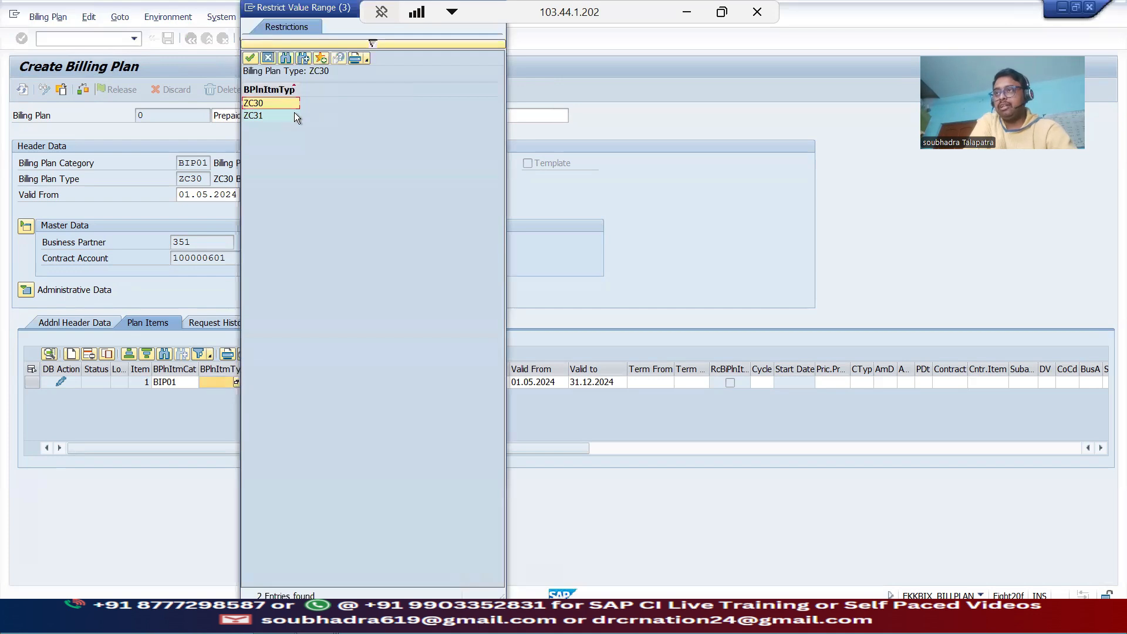
left_click(280, 105)
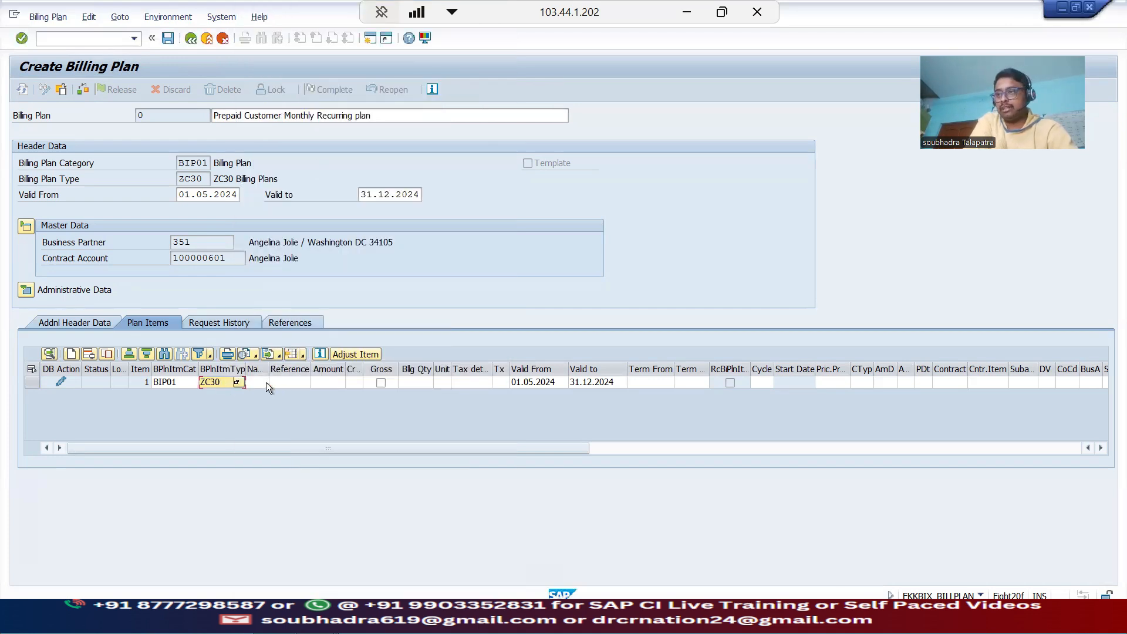
Set the amount of plan item 1 to 25 with currency USD
left_click(322, 382)
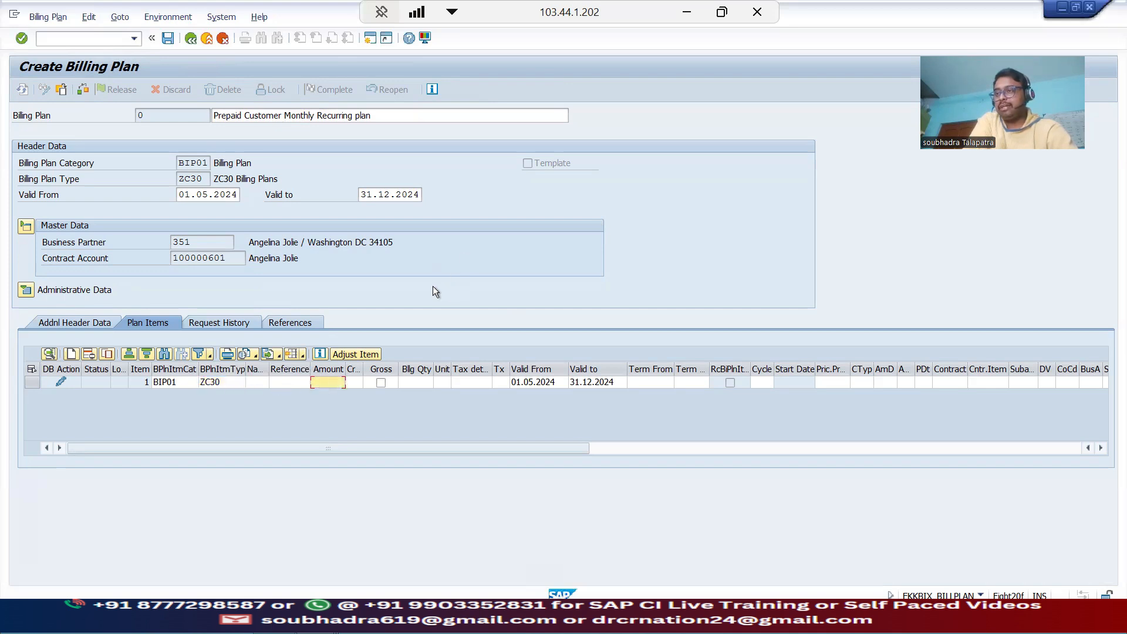
type("25")
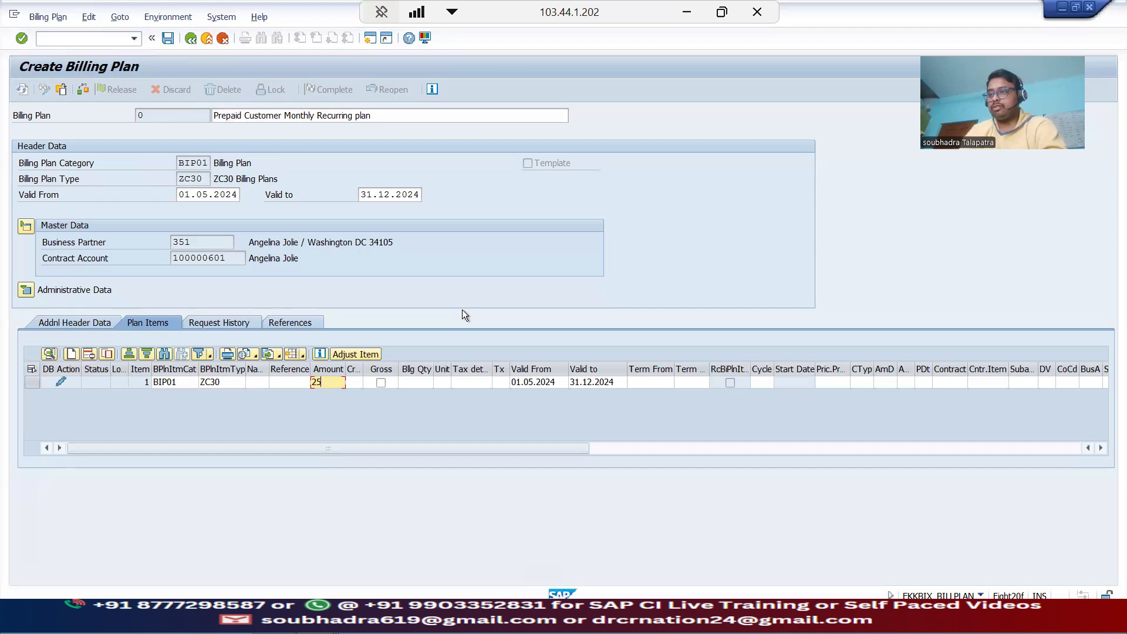
key("Tab")
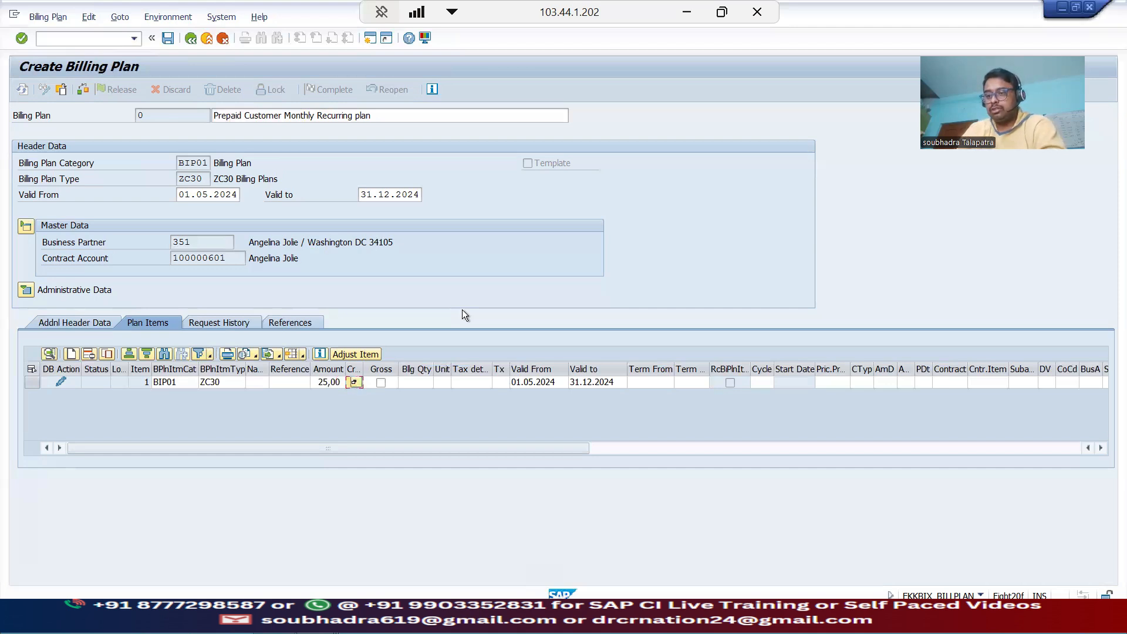
type("USD")
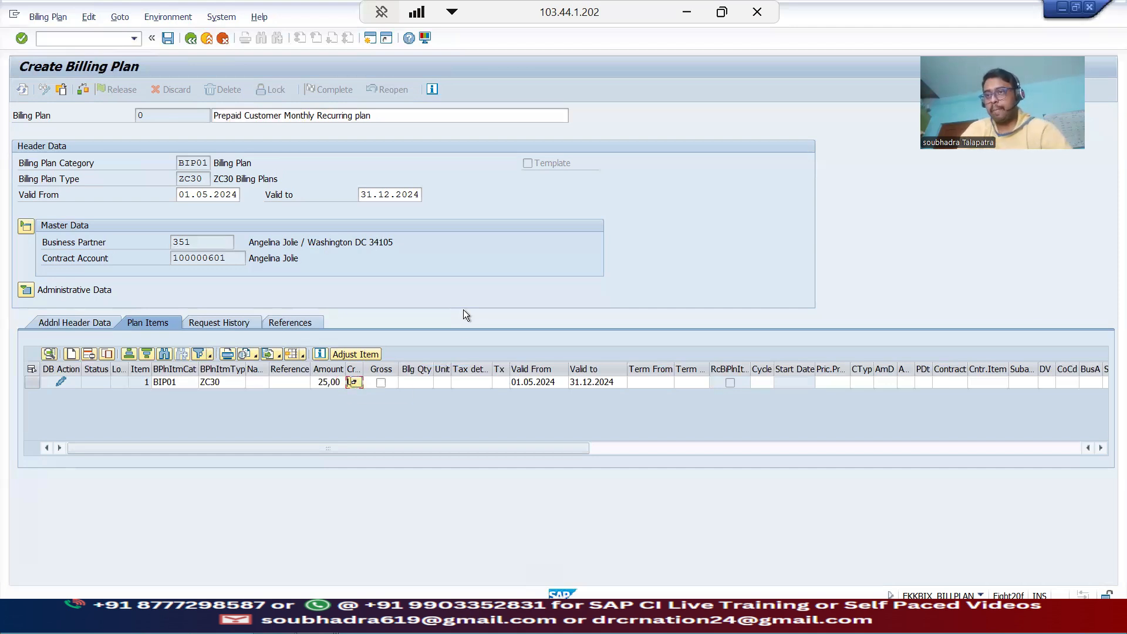
Clear the valid-to date of plan item 1
key("Return")
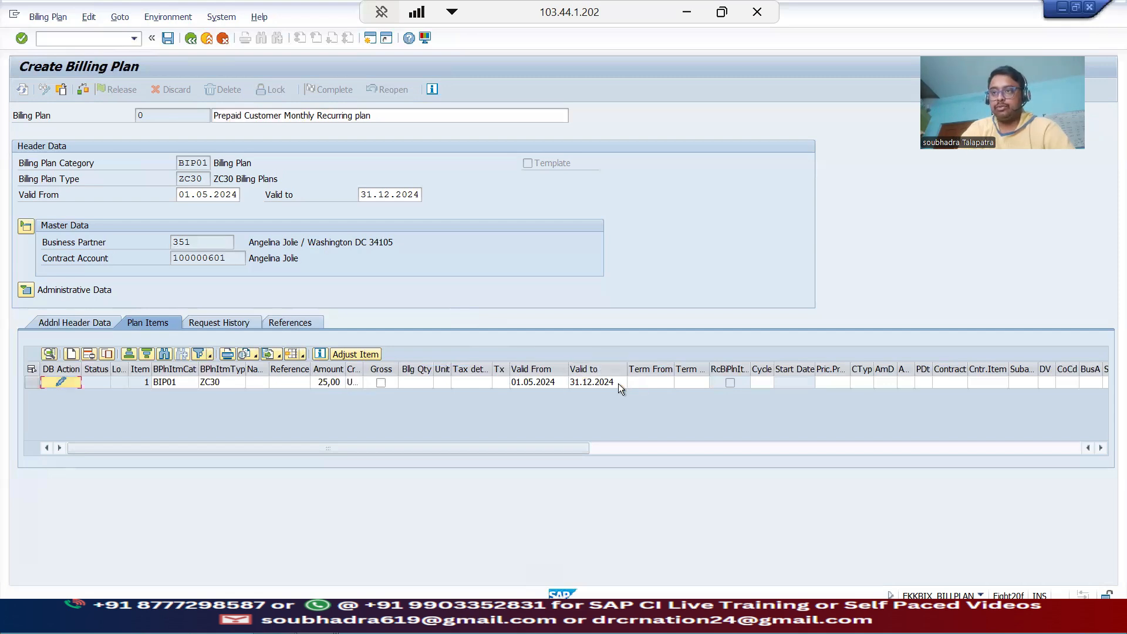
left_click(619, 383)
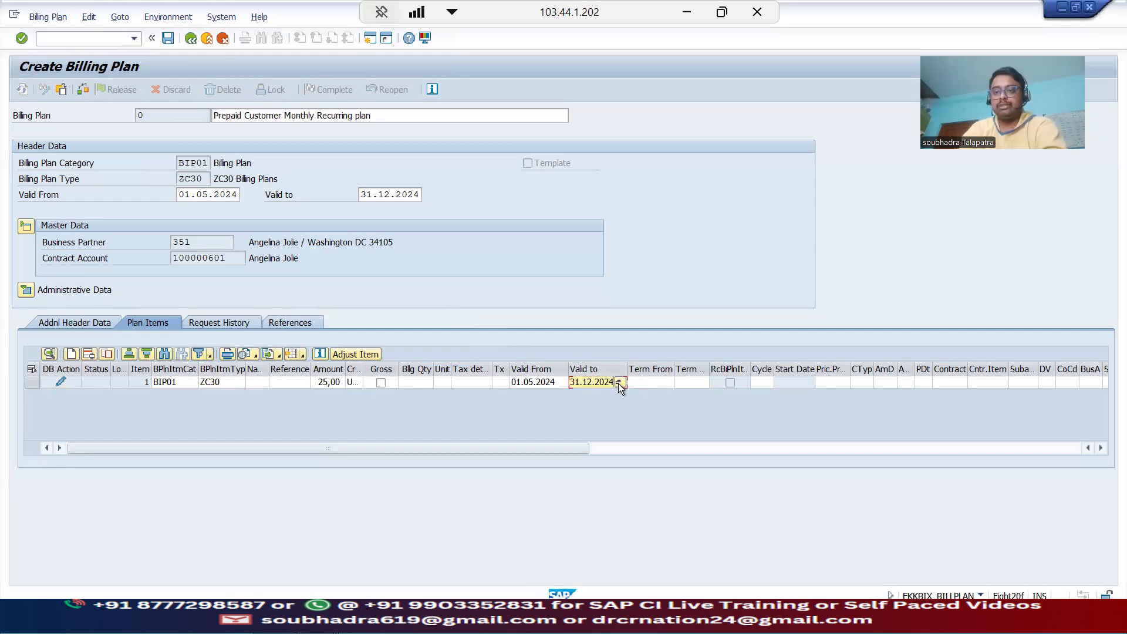
key("BackSpace")
key("BackSpace")
key("BackSpace")
key("BackSpace")
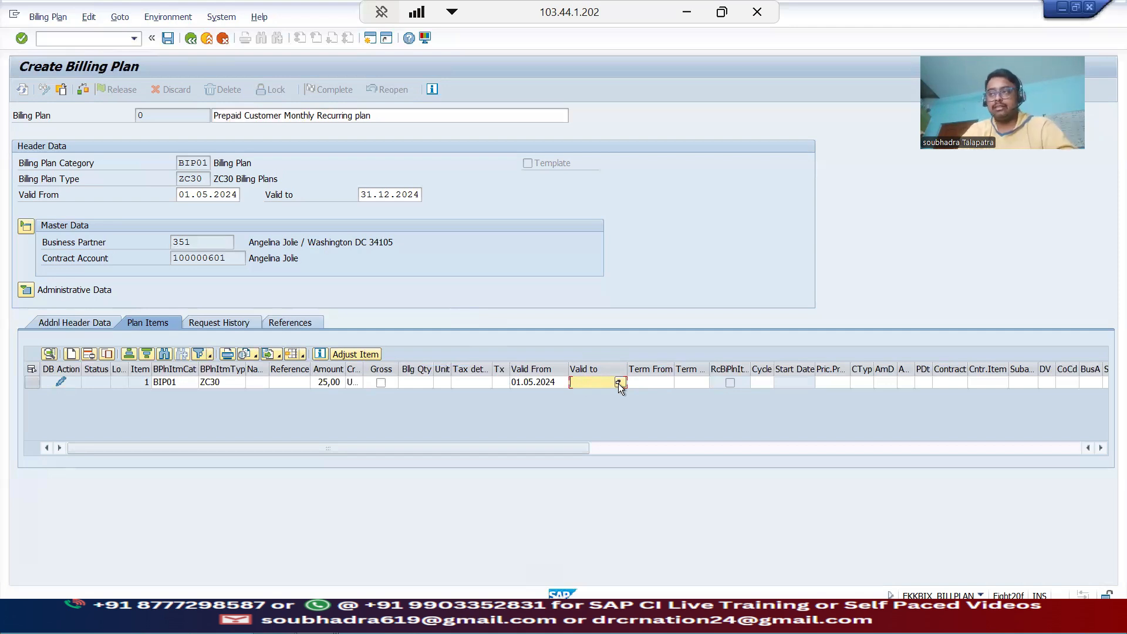
Add plan item 2 with billing plan item category BIP01 and item type ZC31
left_click(71, 356)
left_click(175, 394)
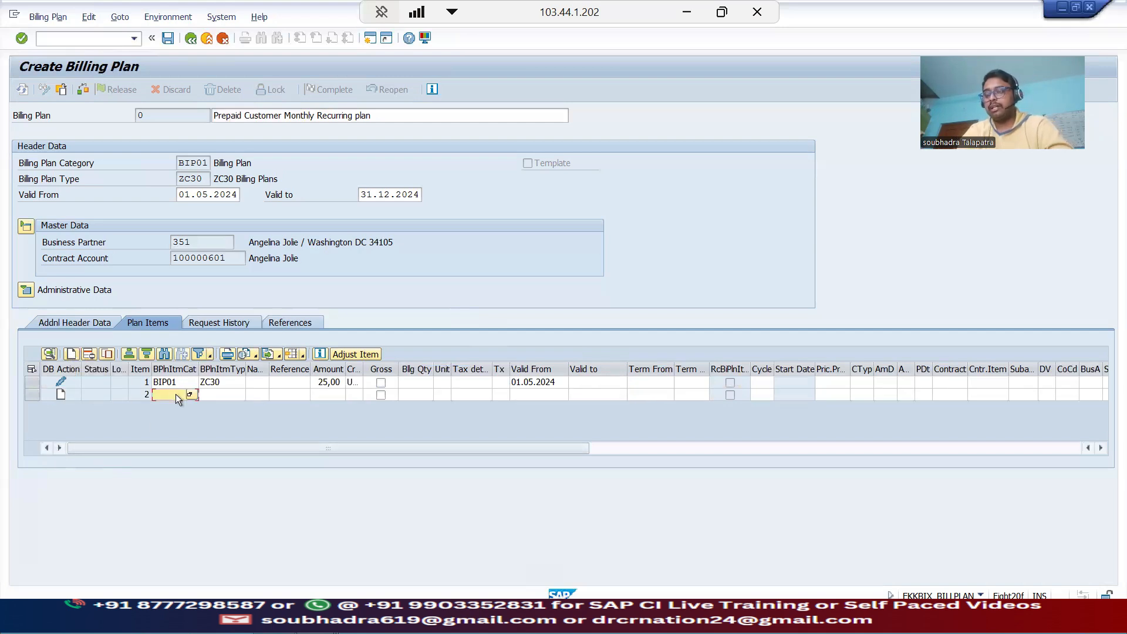
left_click(192, 394)
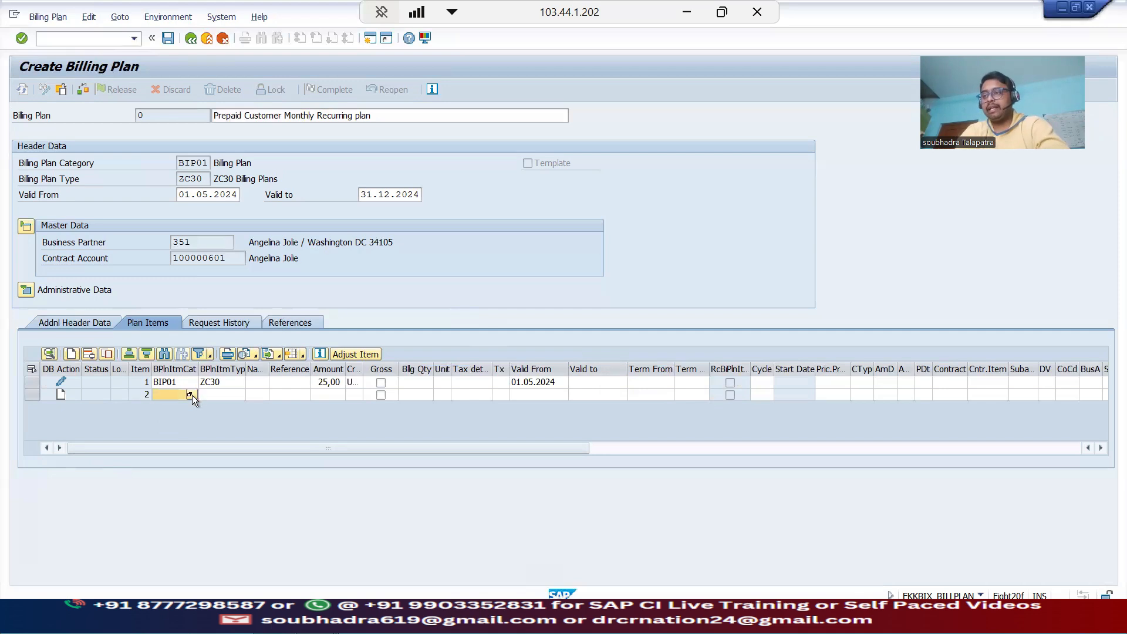
double_click(231, 55)
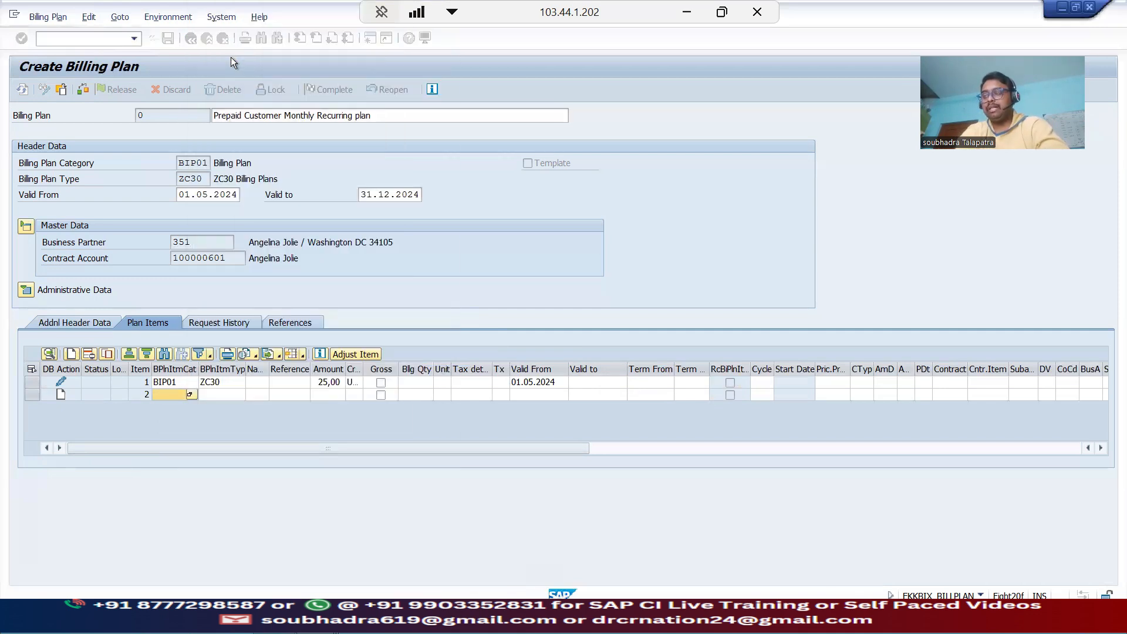
left_click(217, 398)
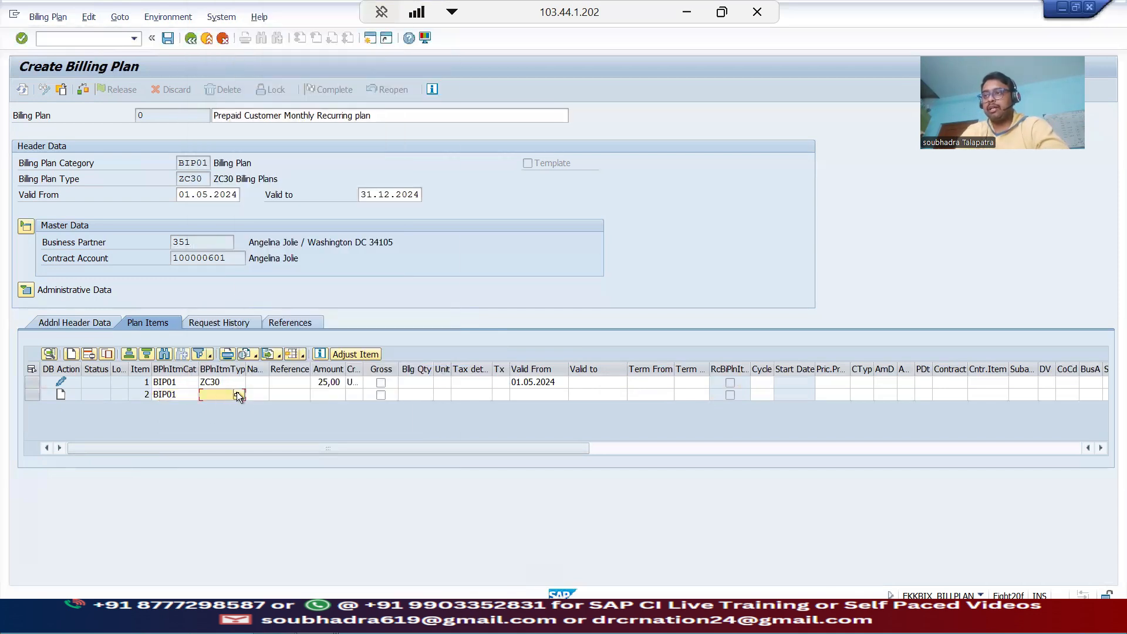
left_click(237, 395)
left_click(252, 117)
double_click(251, 117)
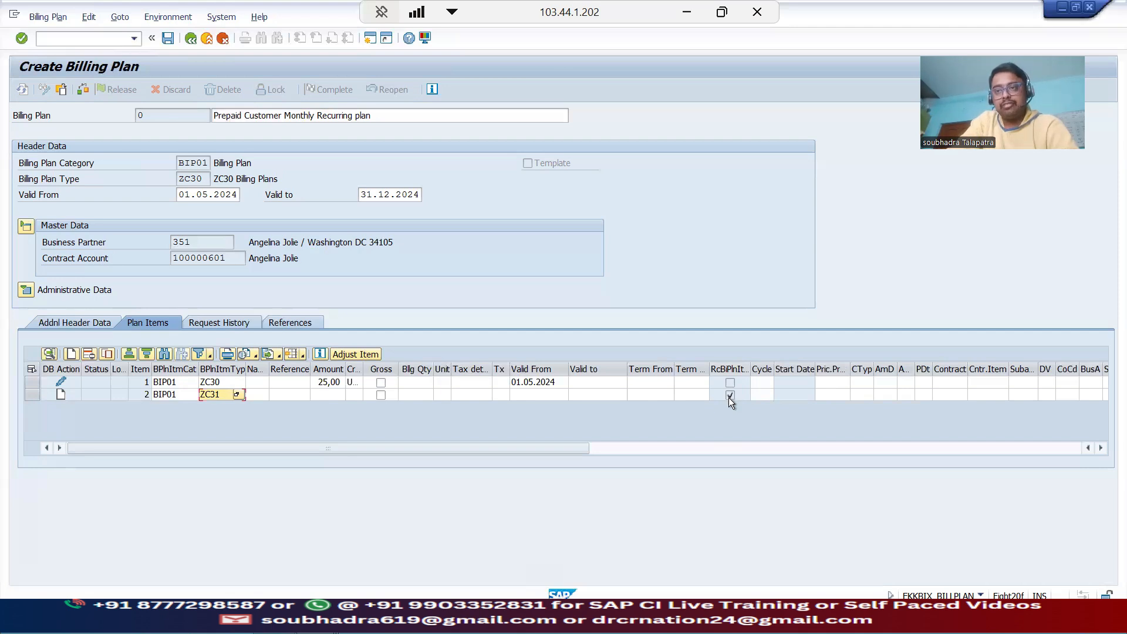
Set the amount of plan item 2 to 20 with currency USD
left_click(337, 396)
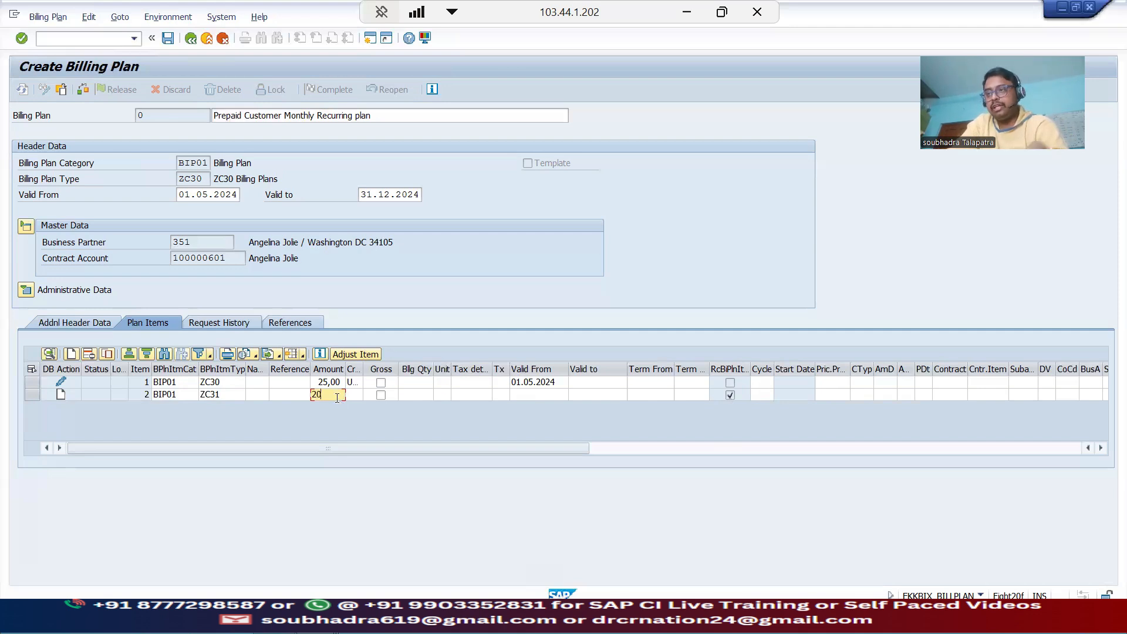
type("20")
key("Tab")
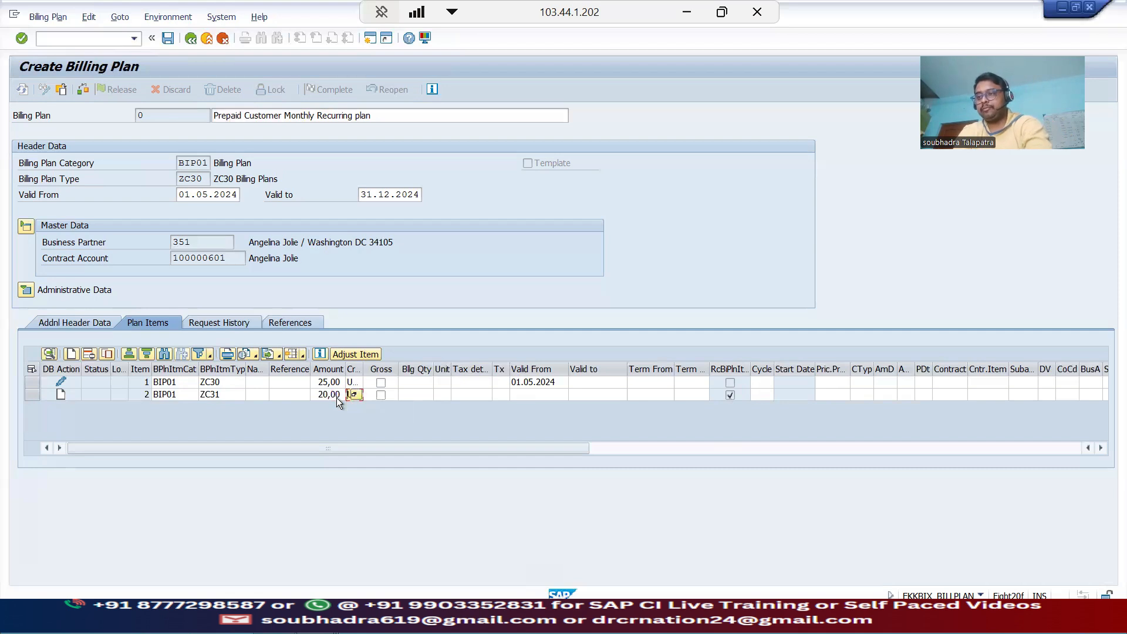
Set the validity of plan item 2 from 01.05.2024 to 31.12.2024
left_click(530, 394)
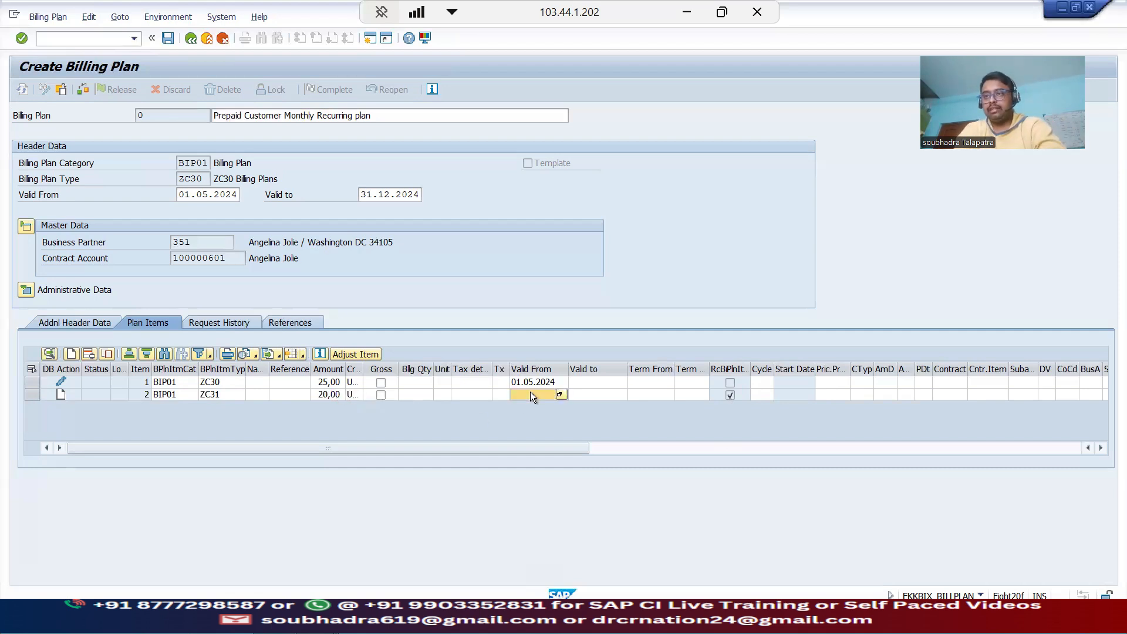
left_click(559, 395)
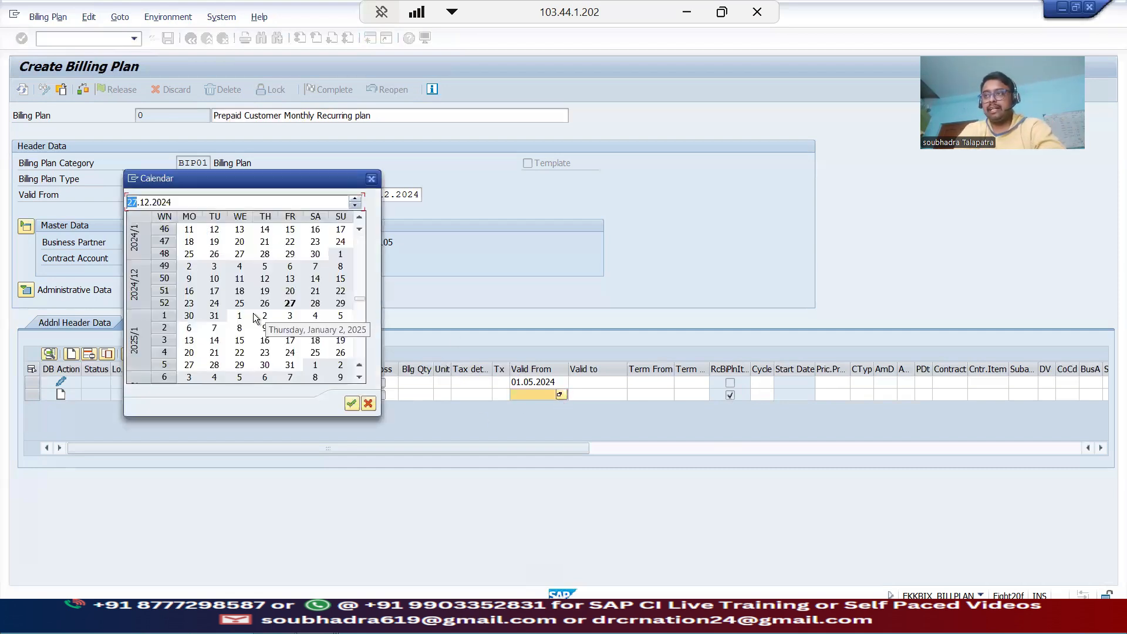
left_click(371, 179)
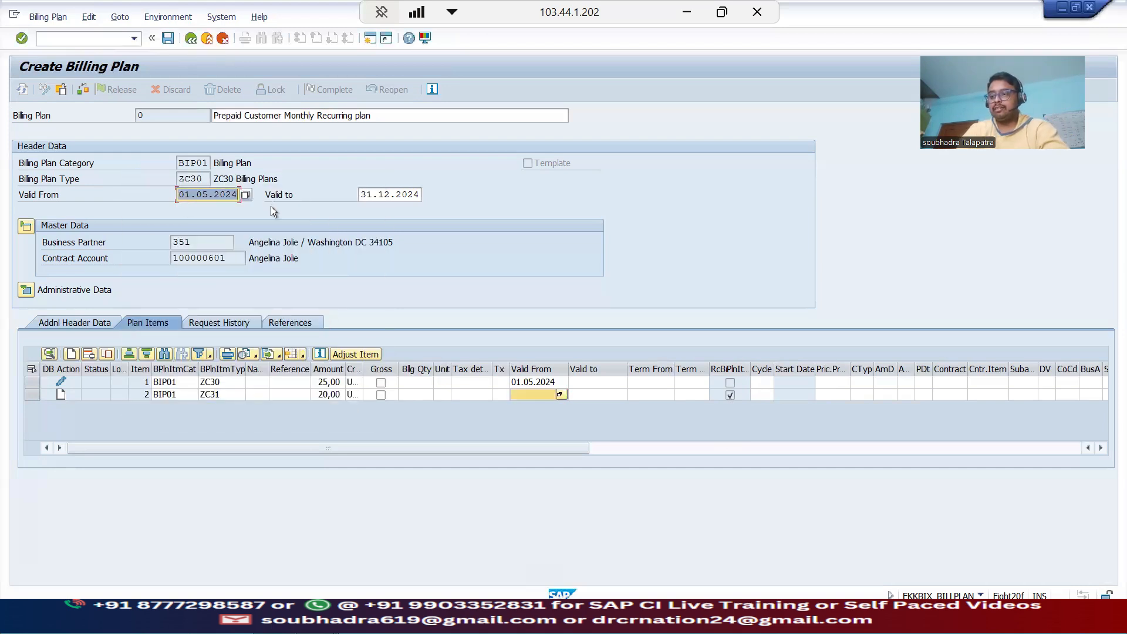
left_click(546, 392)
type("01.05.2024")
key("Return")
left_click(581, 398)
type("31122024")
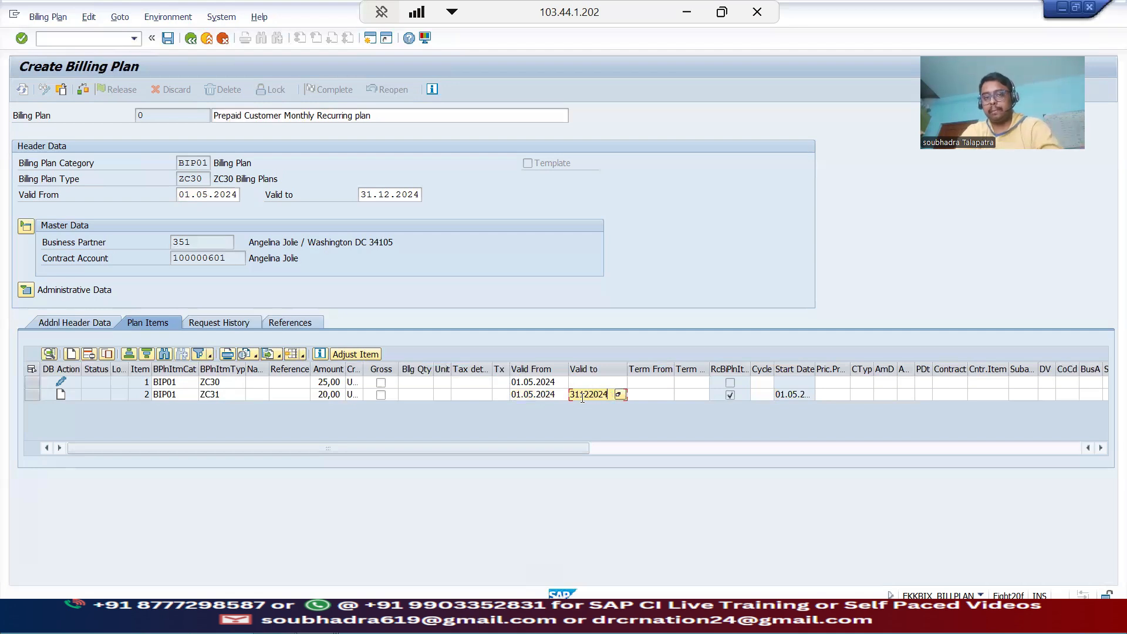
key("Return")
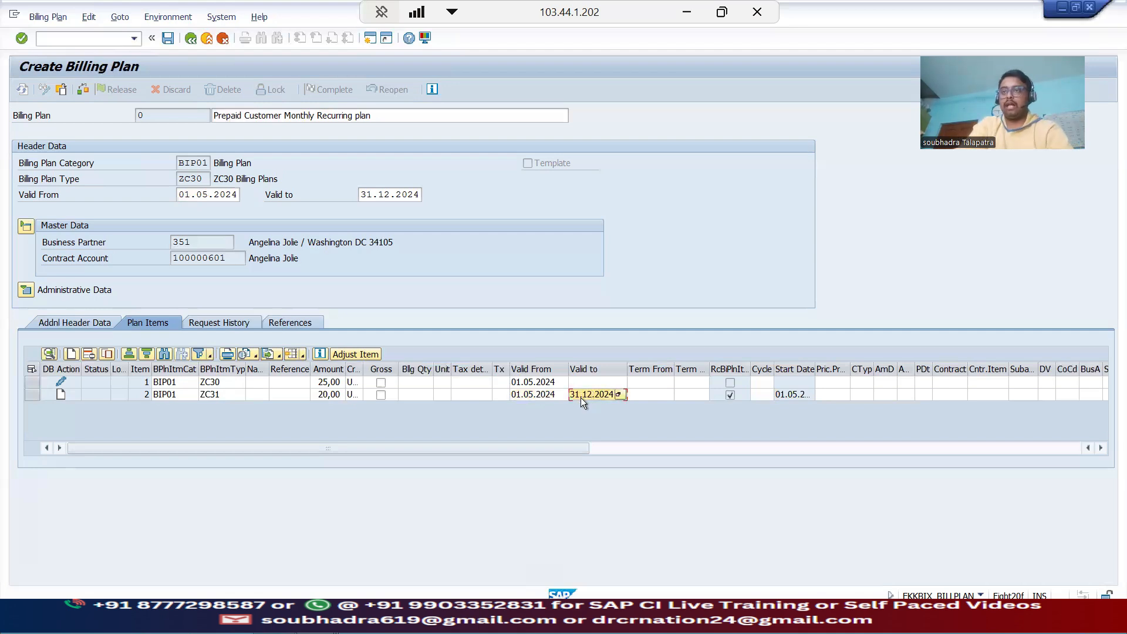
Assign the monthly billing cycle MC01 to plan item 2
left_click(763, 394)
left_click(769, 396)
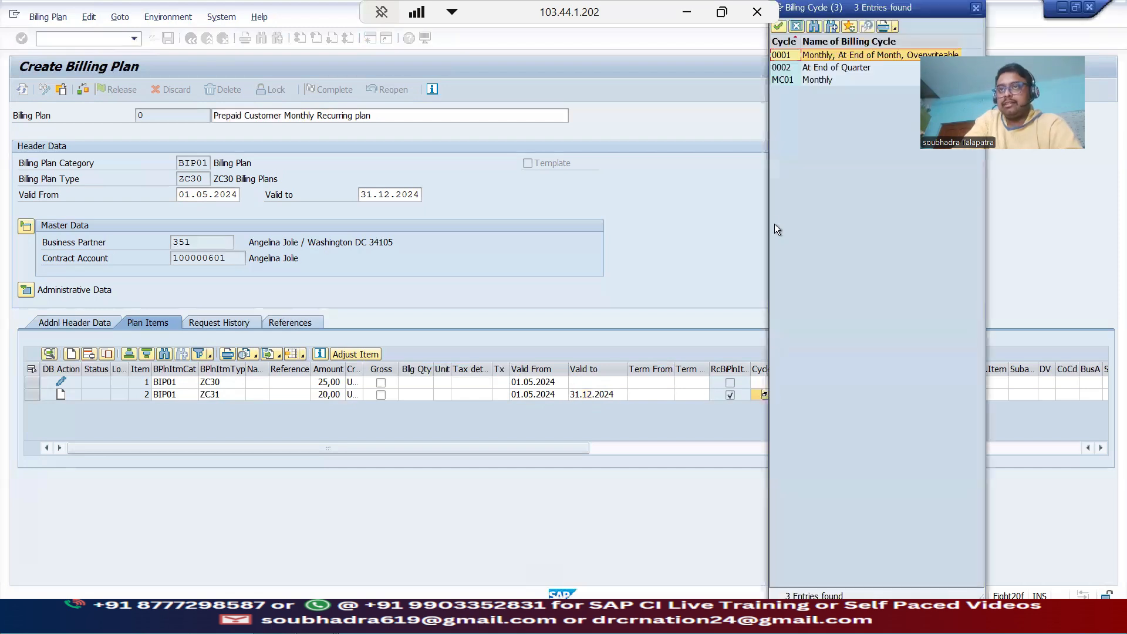
double_click(808, 79)
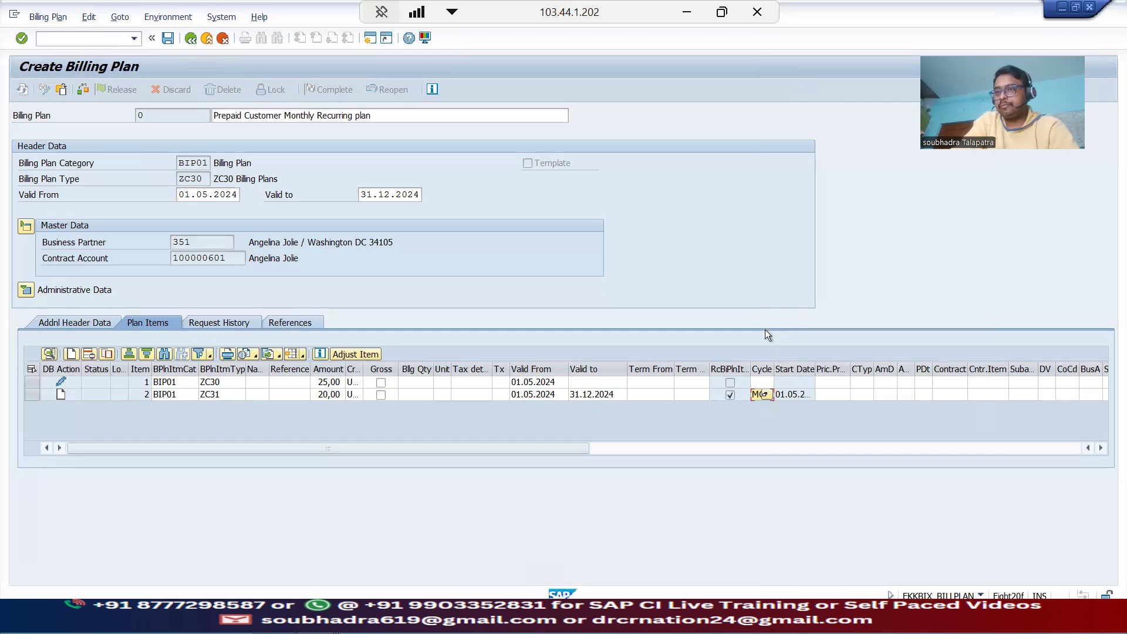
left_click(25, 43)
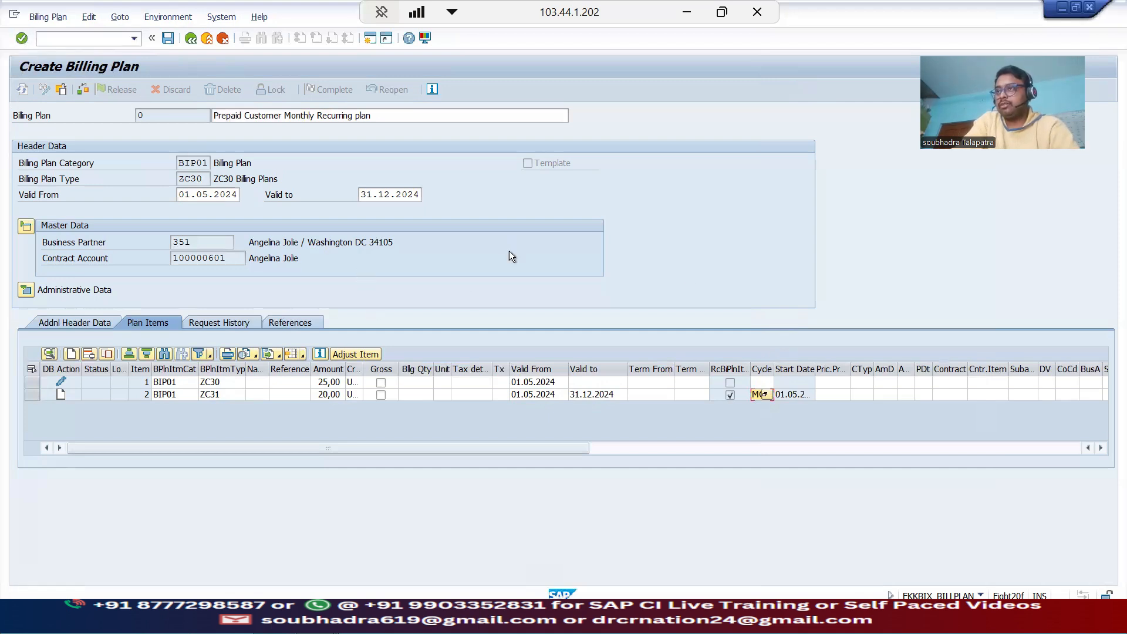
Save the billing plan and release it
left_click(159, 115)
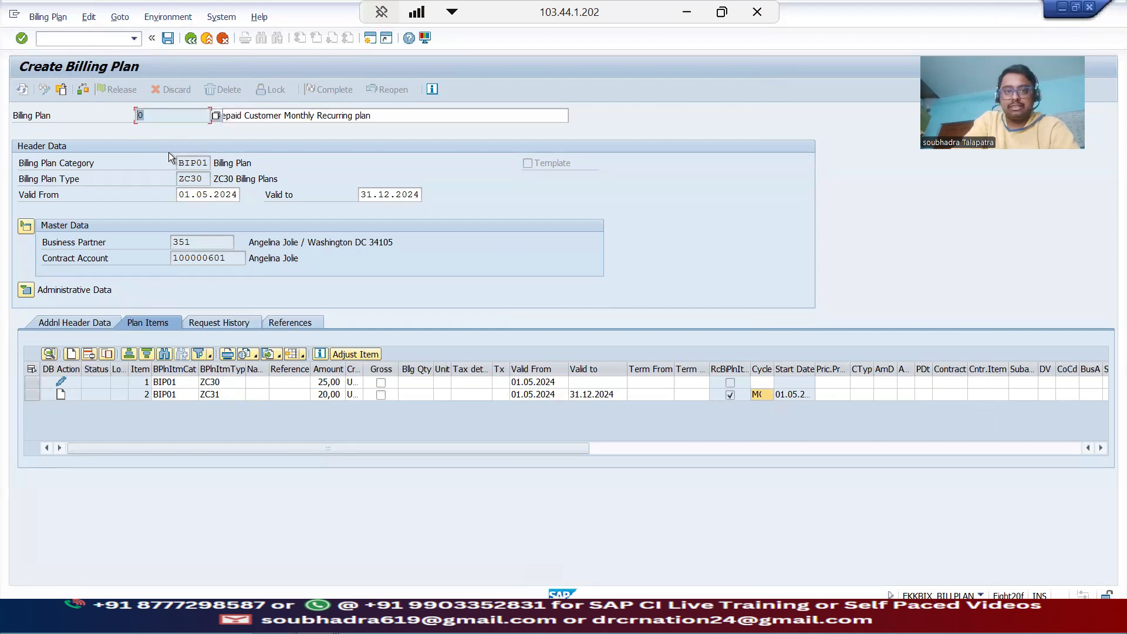
left_click(170, 38)
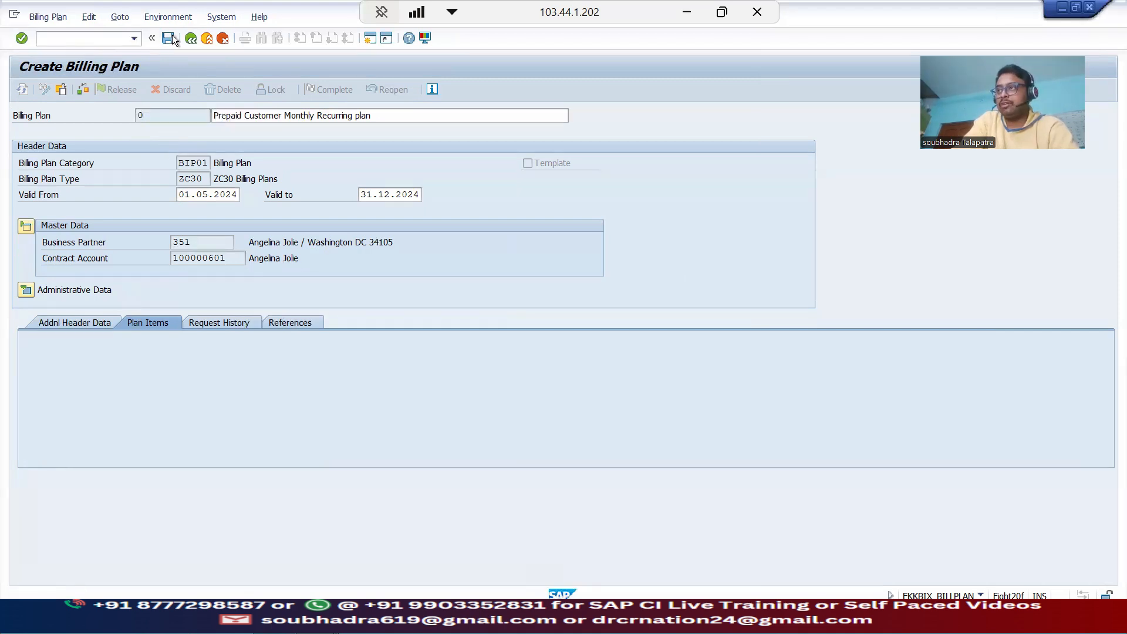
left_click(147, 116)
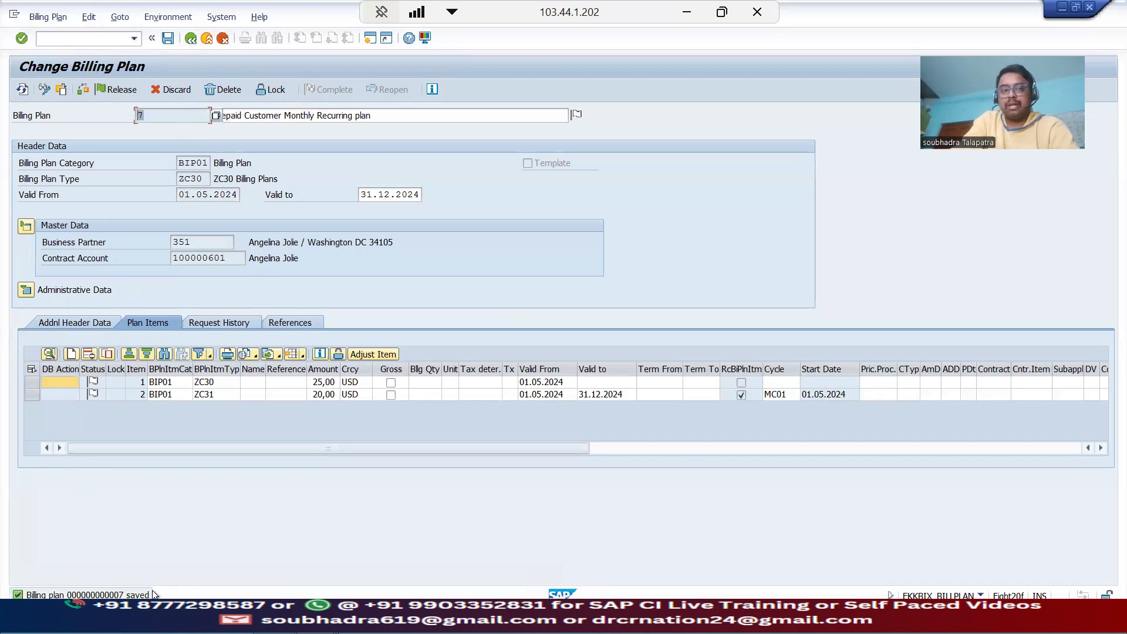
left_click(132, 89)
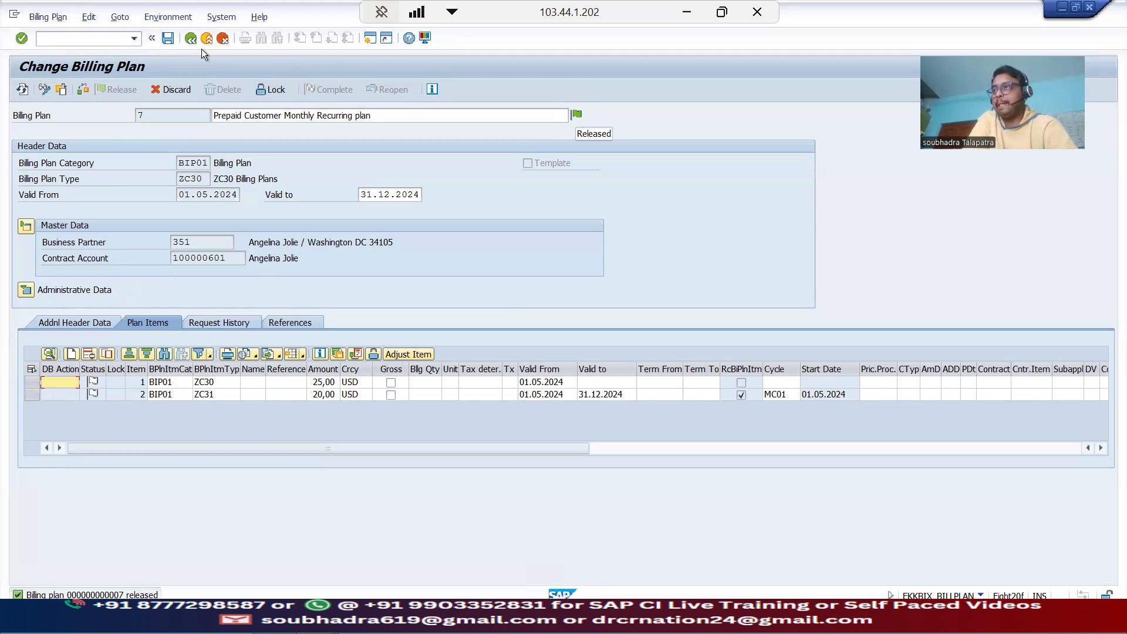
Leave the billing plan and start Request Billing Plan Items from the Convergent Invoicing billing plans
left_click(190, 39)
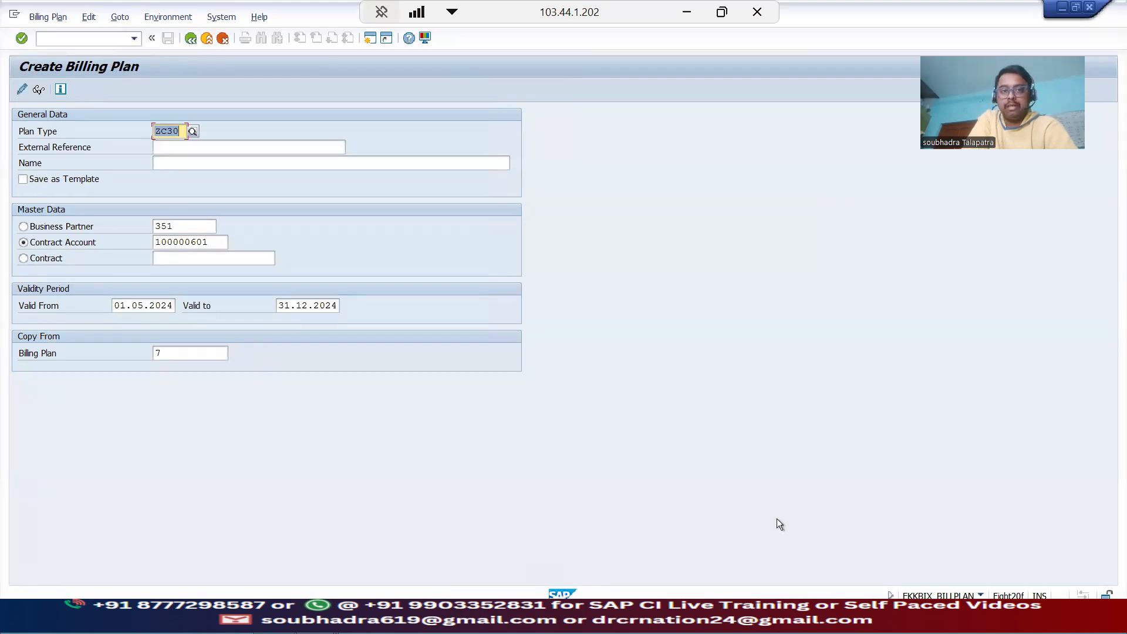
left_click(190, 39)
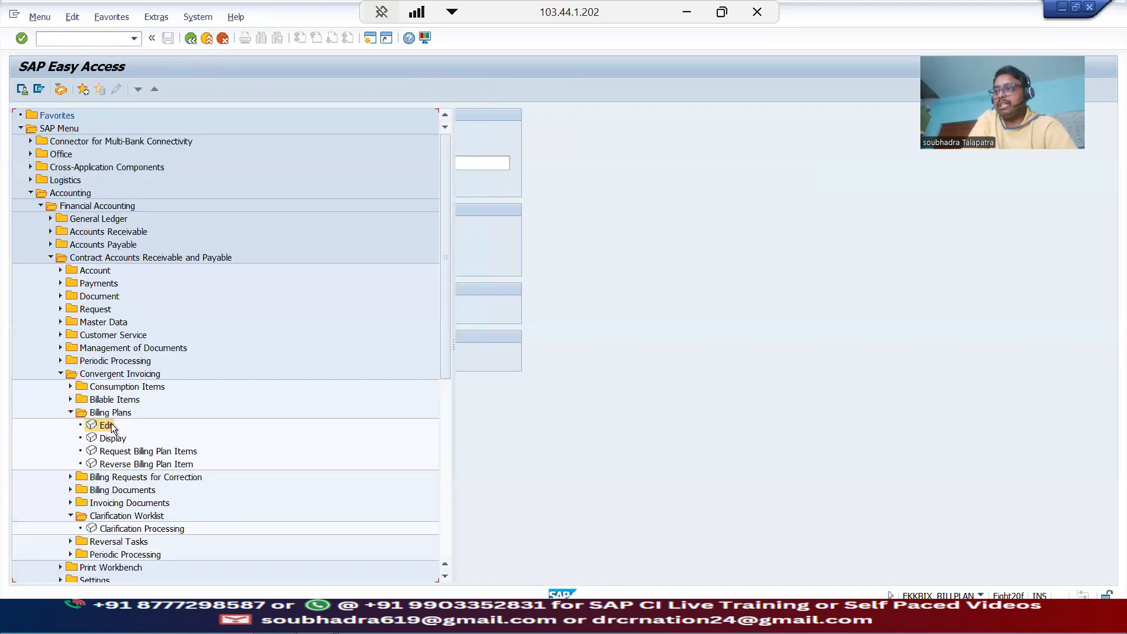
double_click(171, 451)
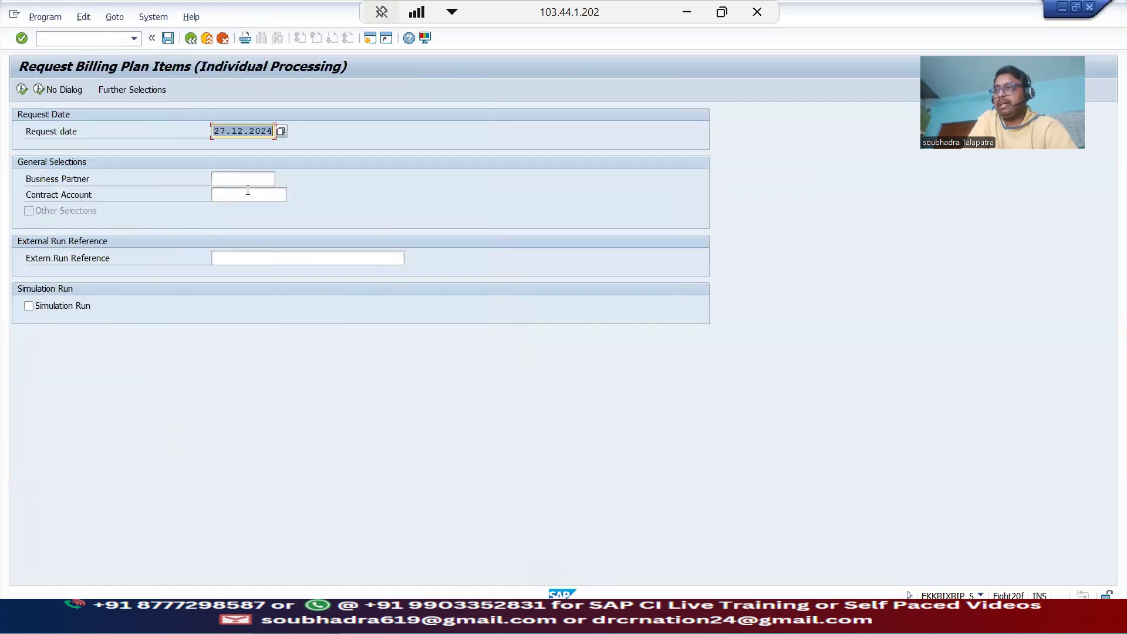
Enter the contract account number from the displayed invoicing document and enable a simulation run with Items Not Saved
left_click(248, 191)
left_click(324, 616)
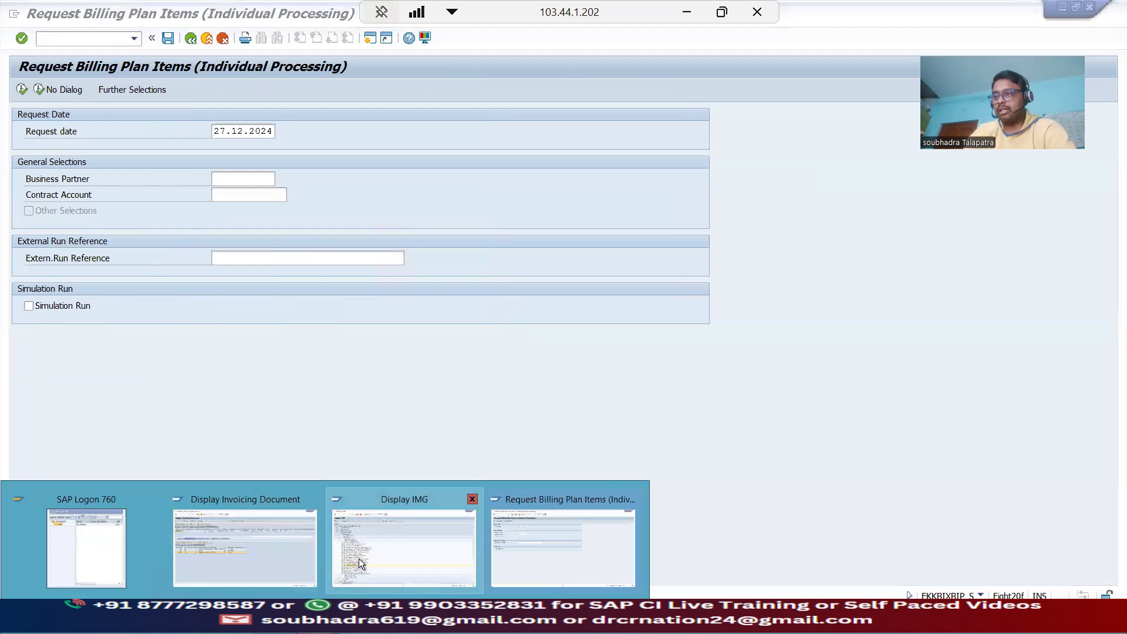
left_click(245, 547)
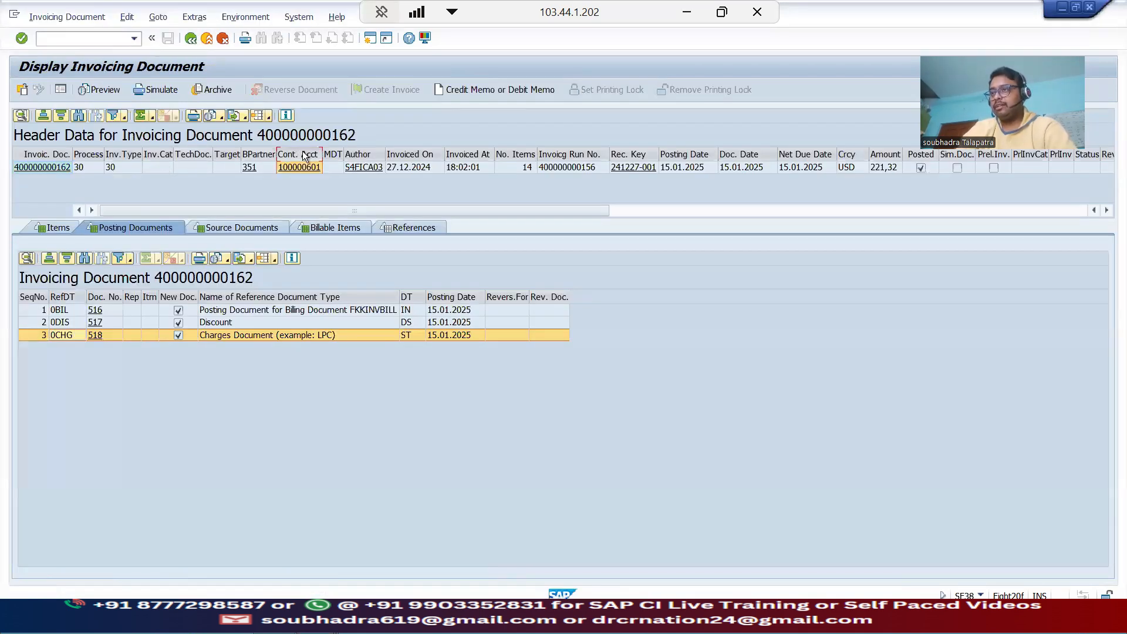
key("alt+Tab")
type("100000601")
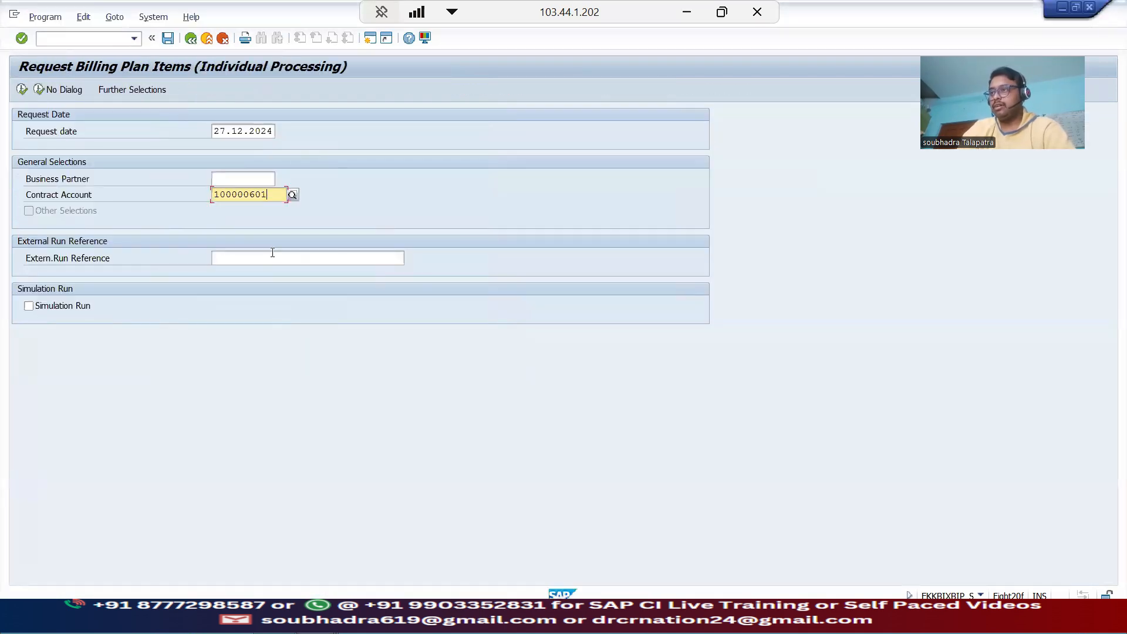
left_click(29, 306)
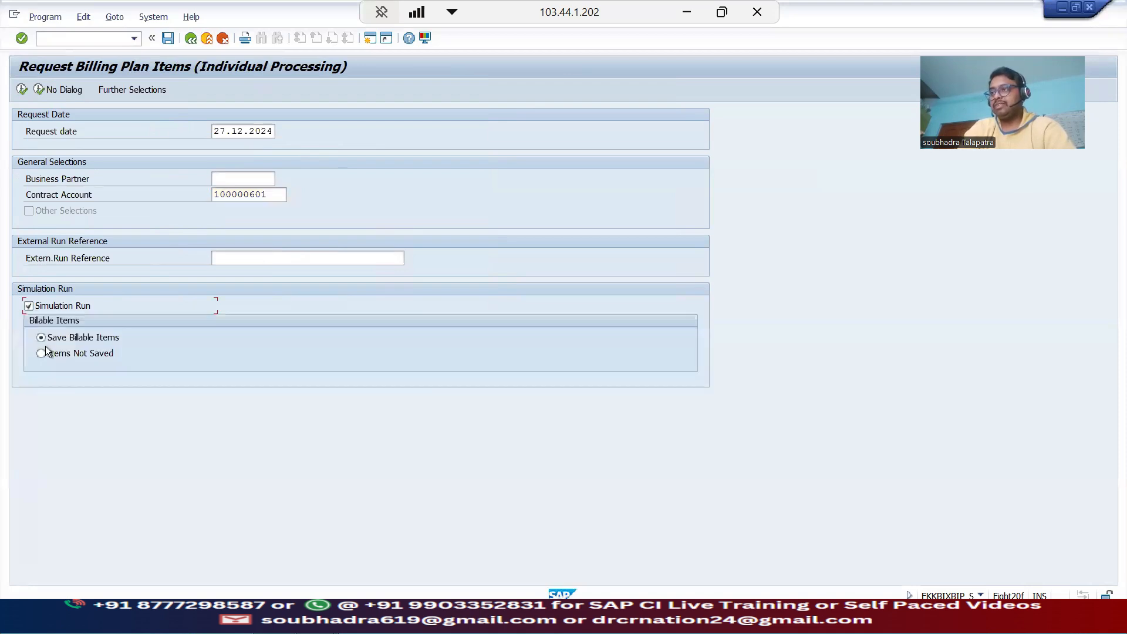
left_click(43, 353)
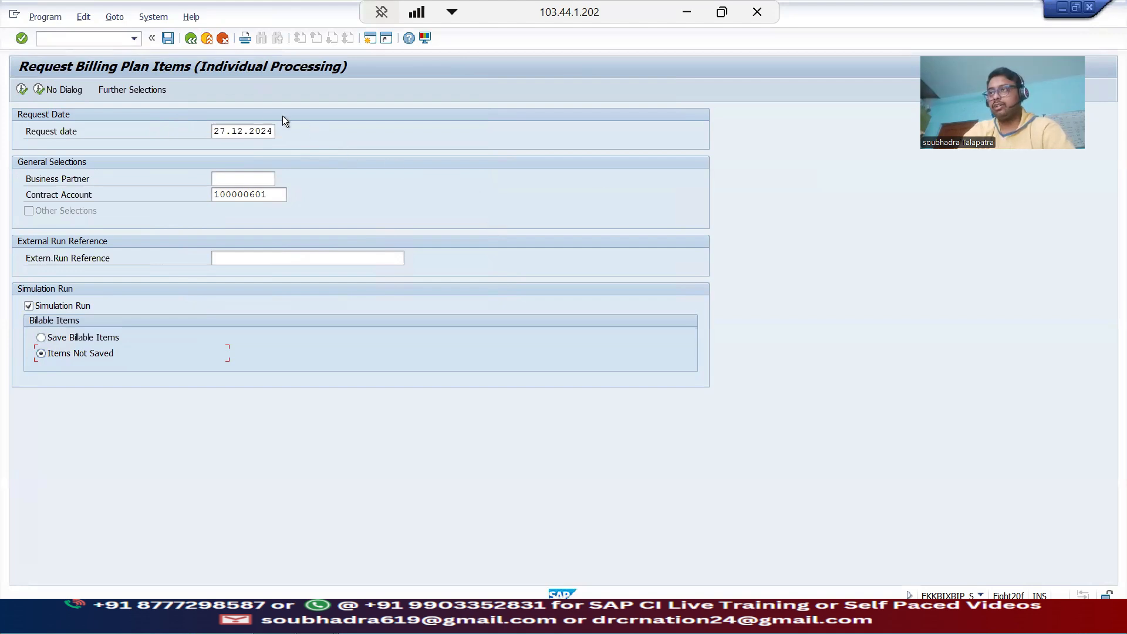
Set the request date of the billing plan item run to 01.12.2024
left_click(274, 131)
left_click(281, 131)
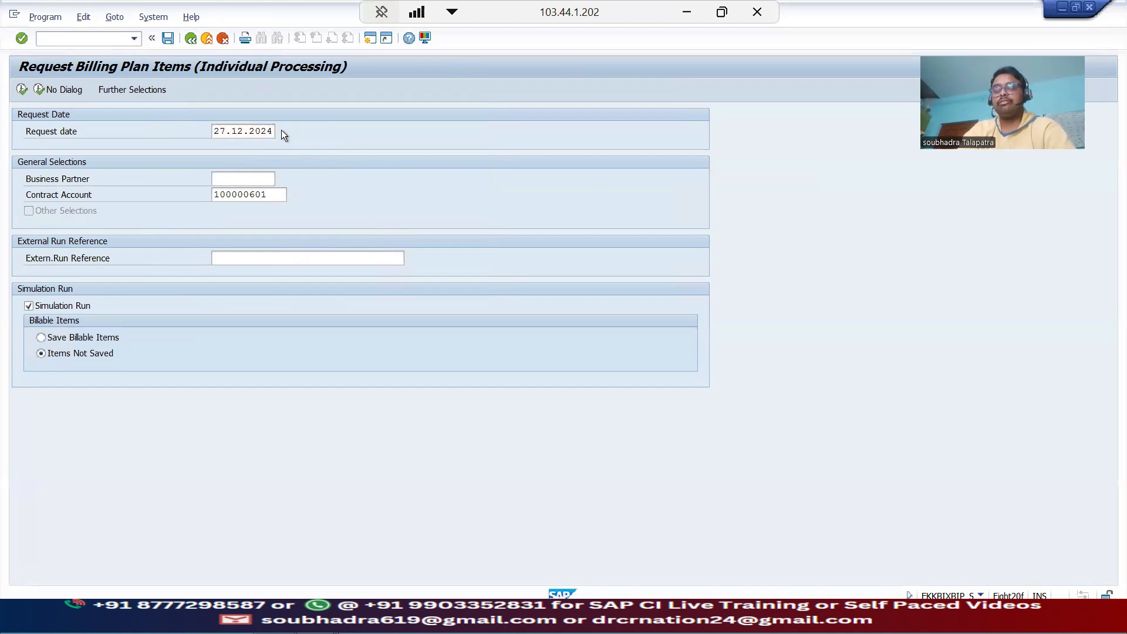
left_click_drag(296, 182, 684, 182)
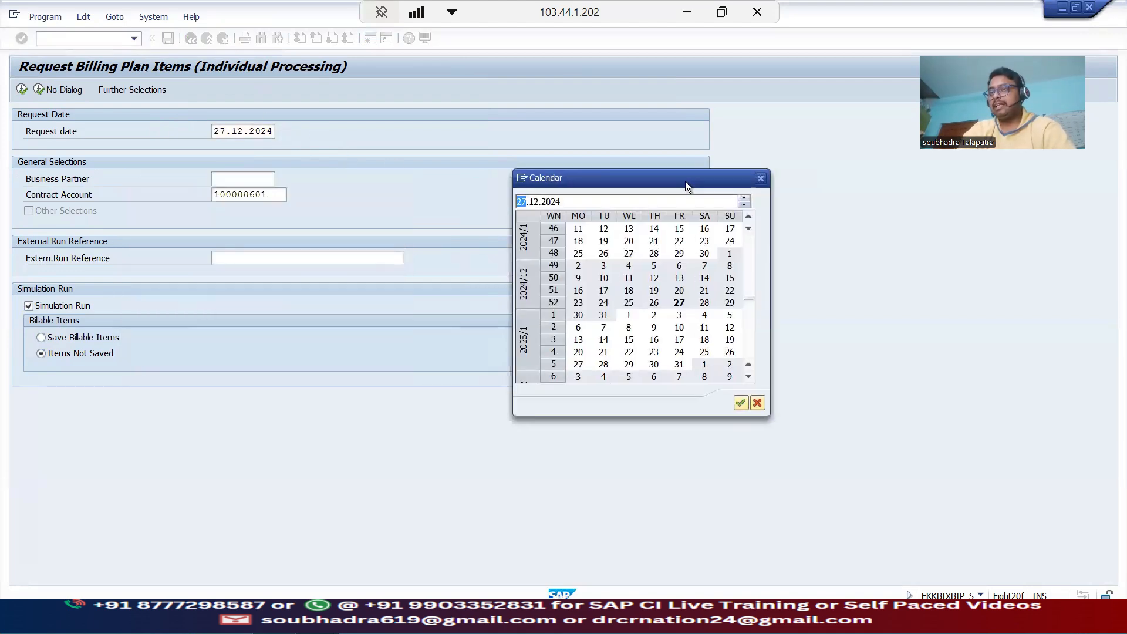
double_click(734, 256)
Set the request date to 30.06.2024 and execute the simulation run for the billing plan items
left_click(281, 132)
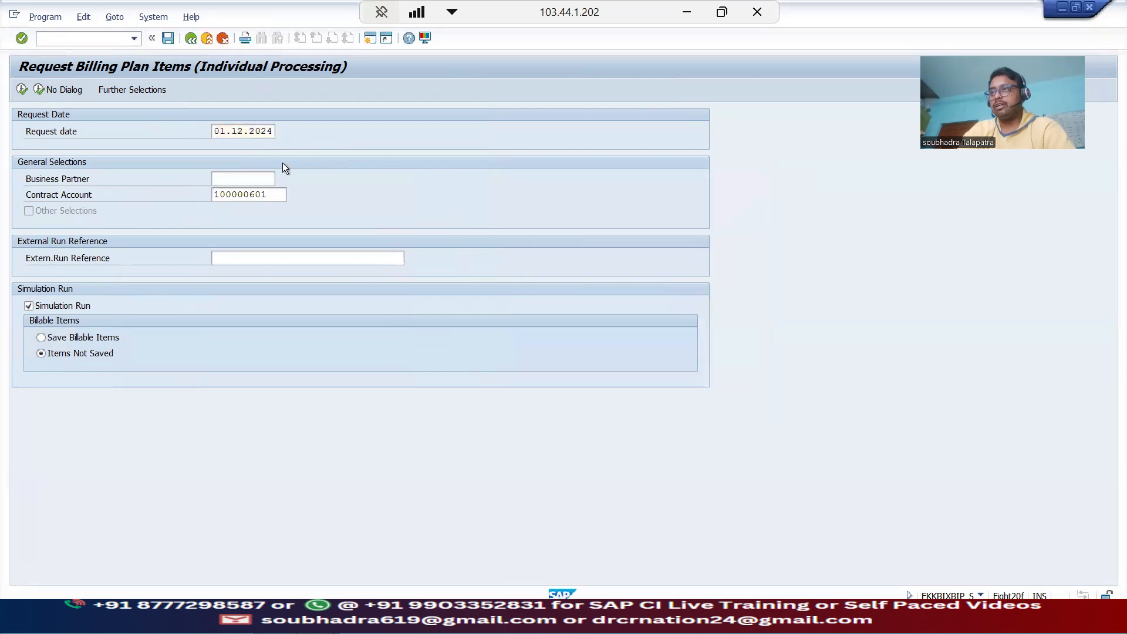
left_click(359, 257)
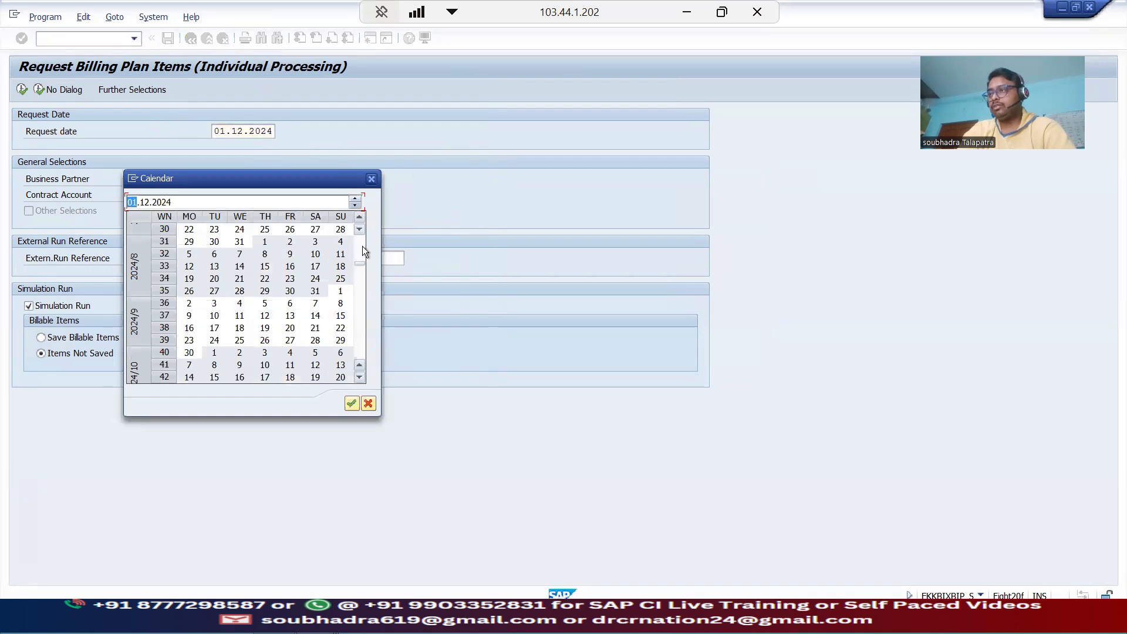
left_click(361, 246)
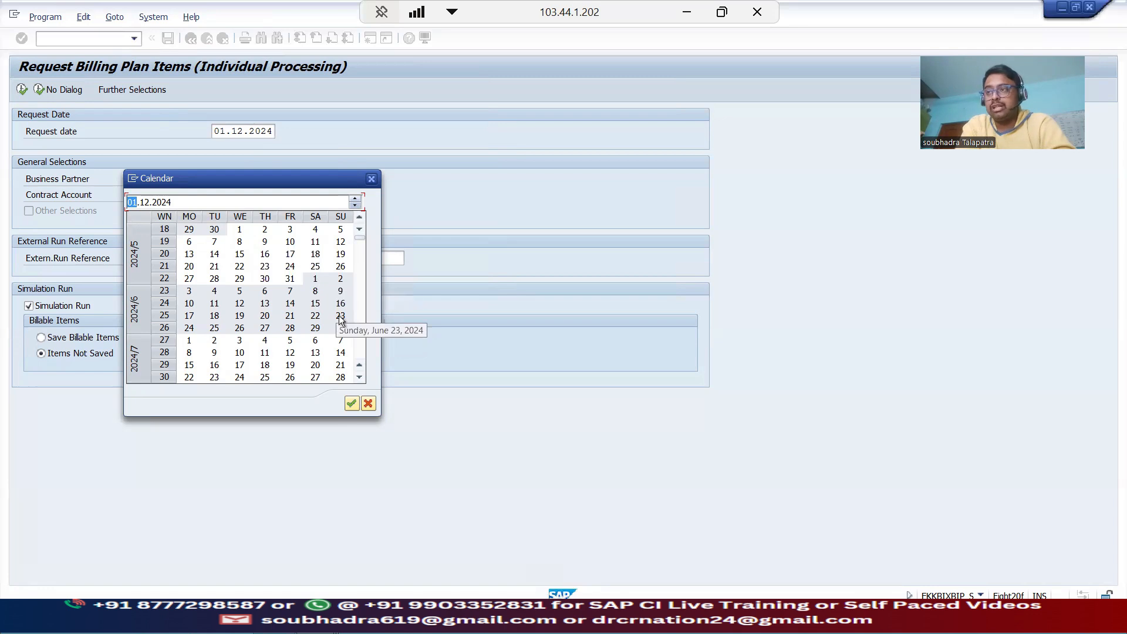
double_click(343, 327)
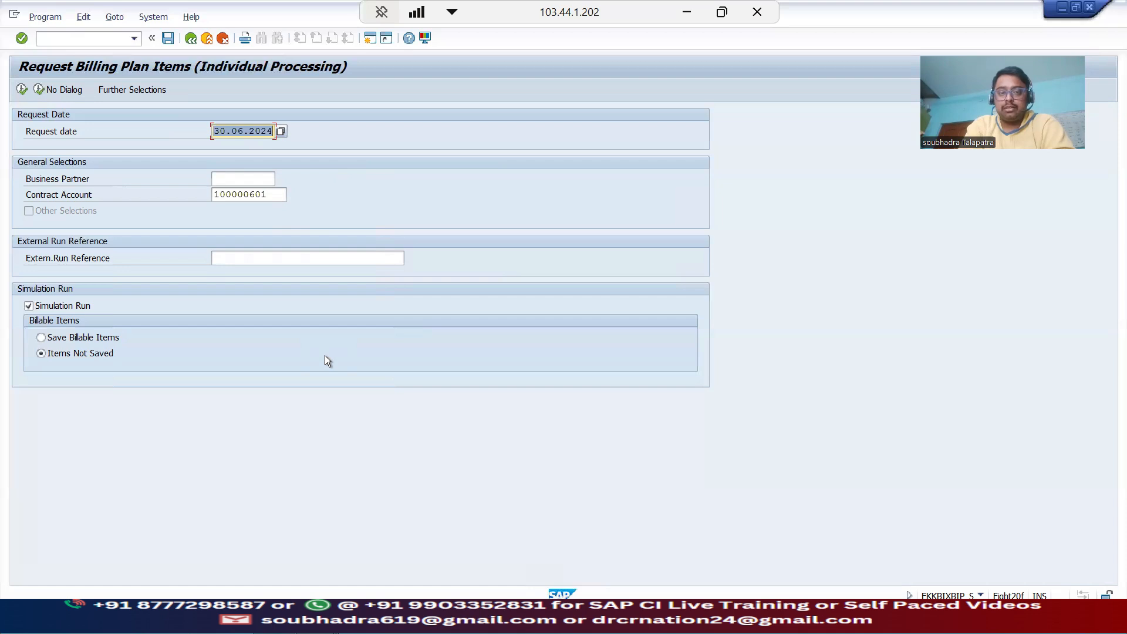
left_click(20, 90)
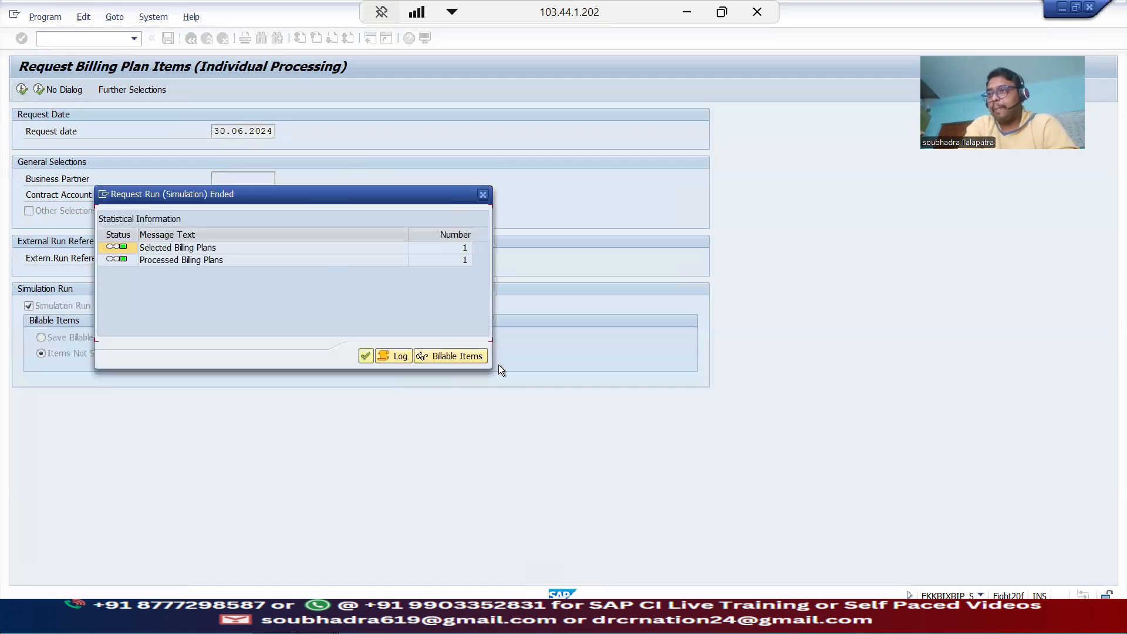
Display the simulated billable items and check the amount of the one-time item and the periods of the recurring items
left_click(463, 354)
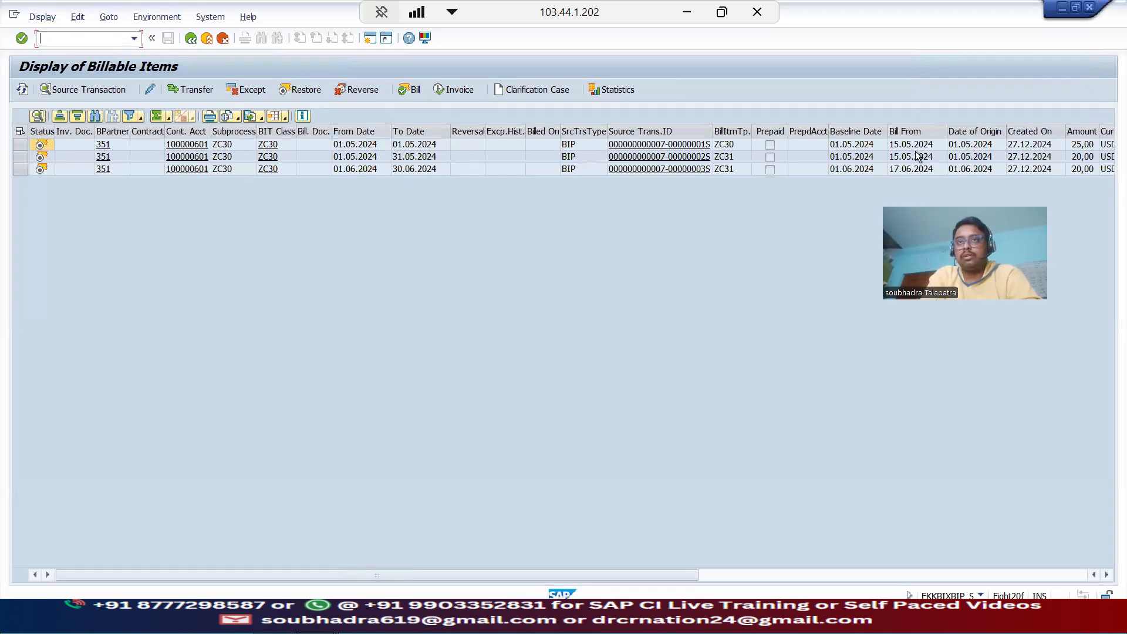
left_click(21, 145)
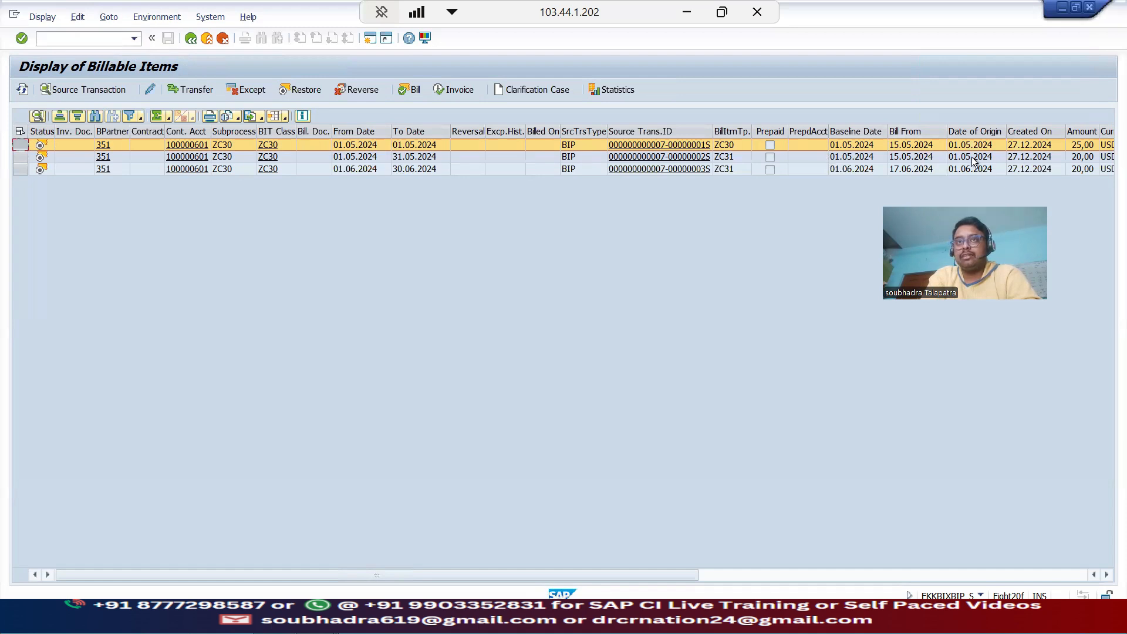
left_click(1079, 146)
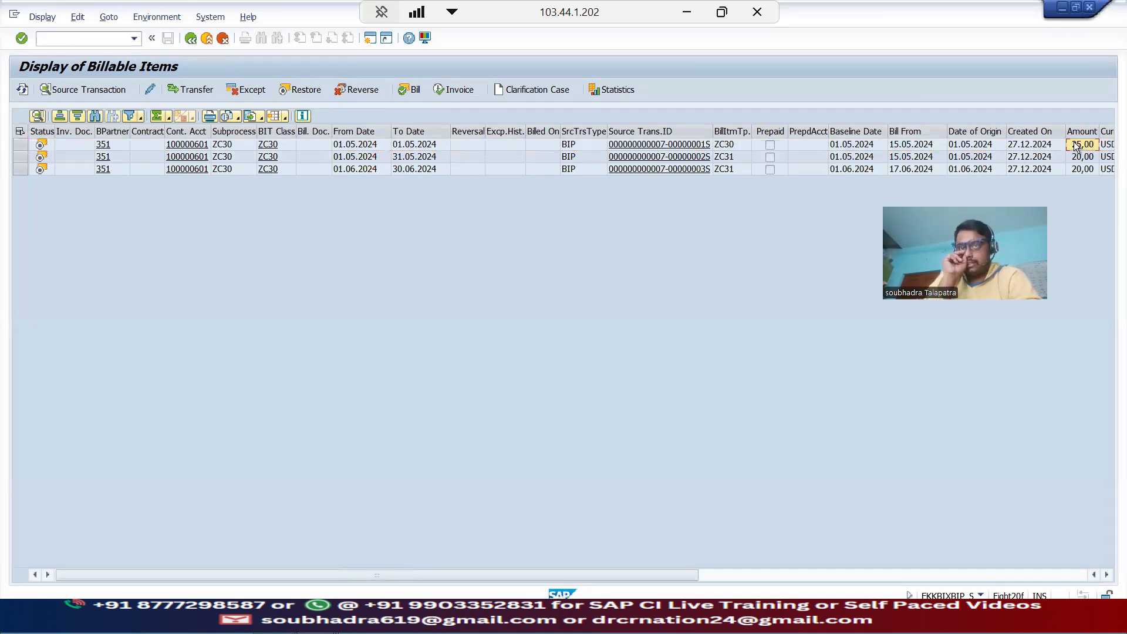
left_click_drag(22, 157, 22, 168)
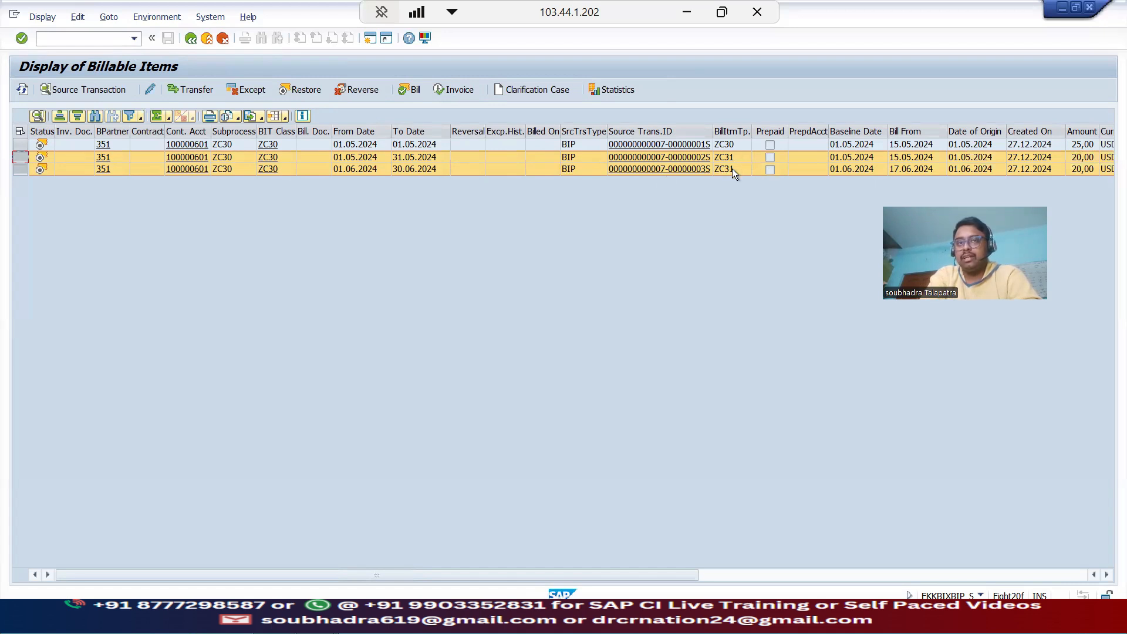
left_click(352, 157)
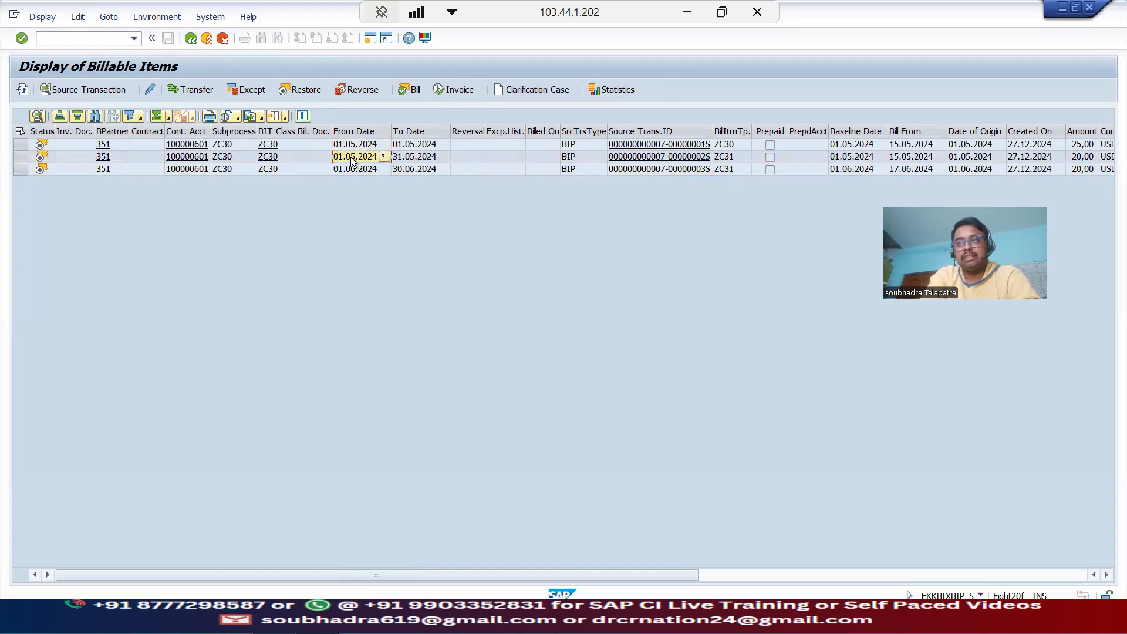
left_click(345, 169)
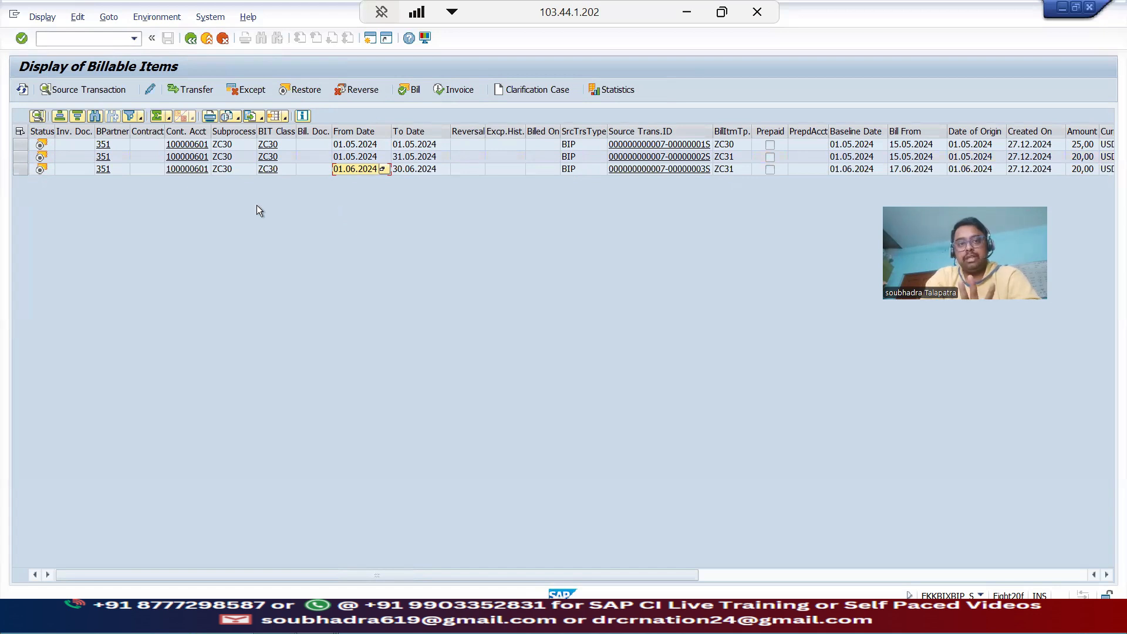
Leave the simulation results, turn off the simulation run and execute the billing plan item request as a real run
left_click(190, 39)
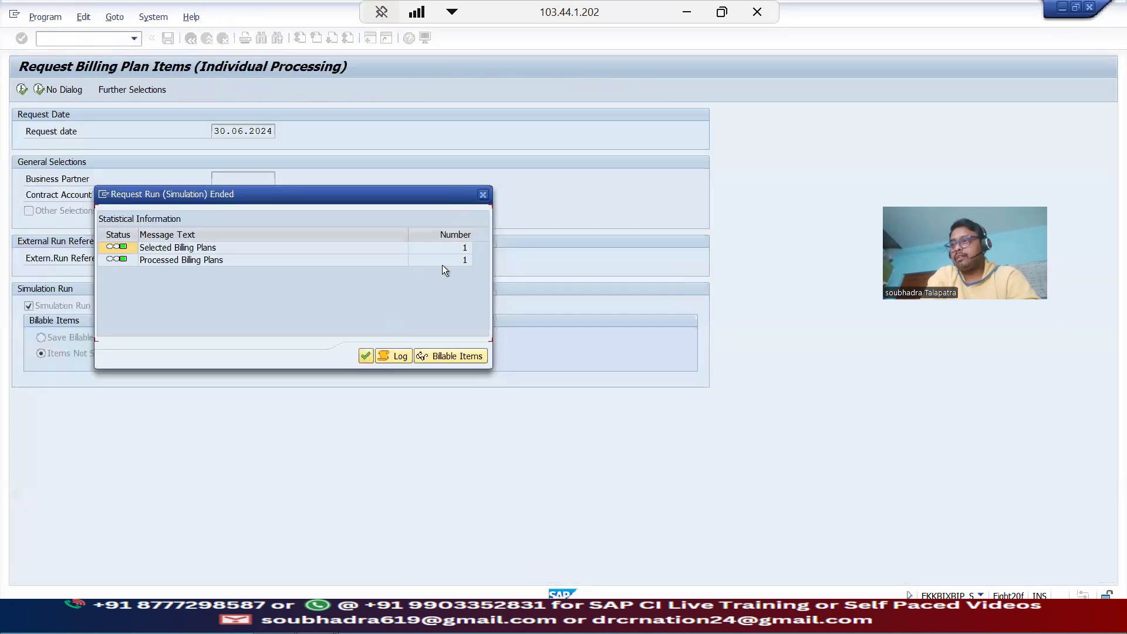
left_click(365, 356)
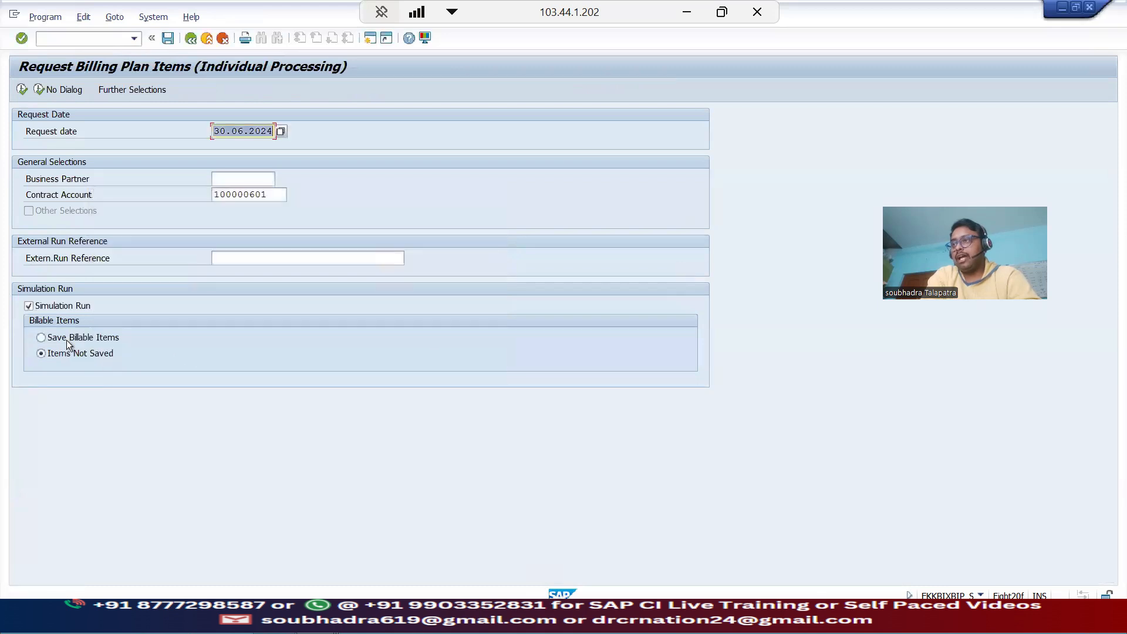
left_click(29, 306)
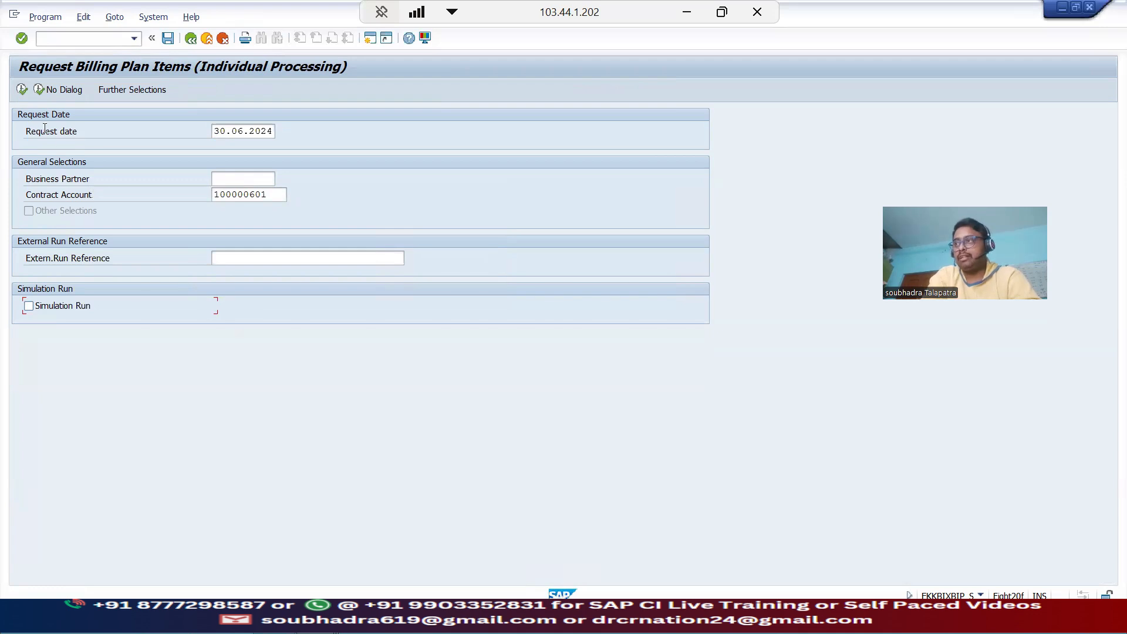
left_click(21, 90)
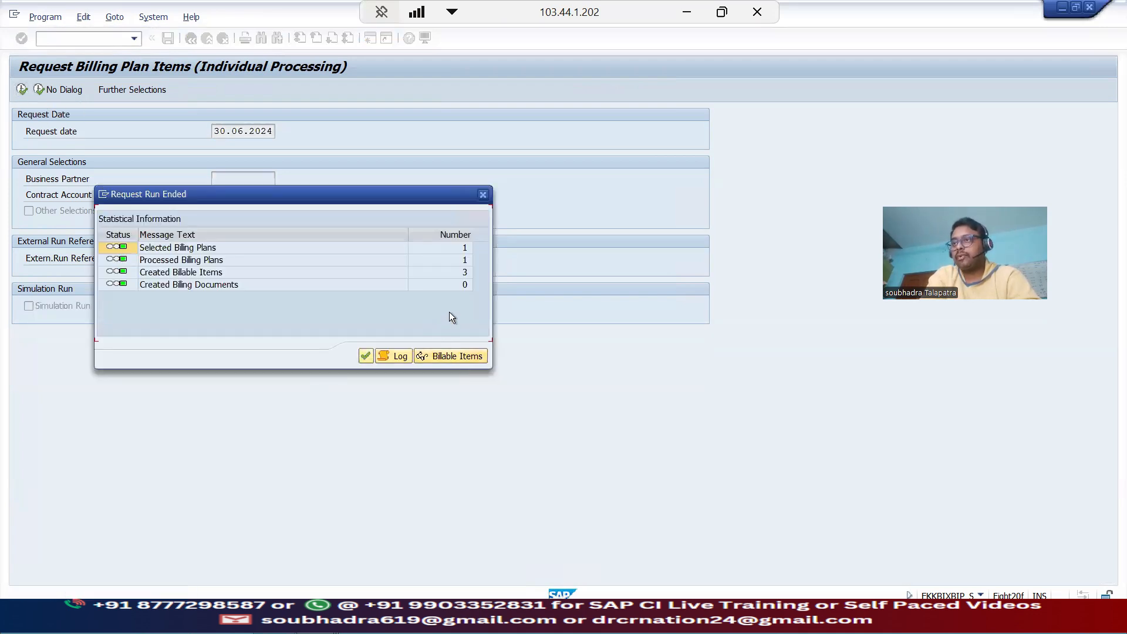
Display the billable items created by the request run and compare their item types and from dates
left_click(463, 274)
left_click(452, 355)
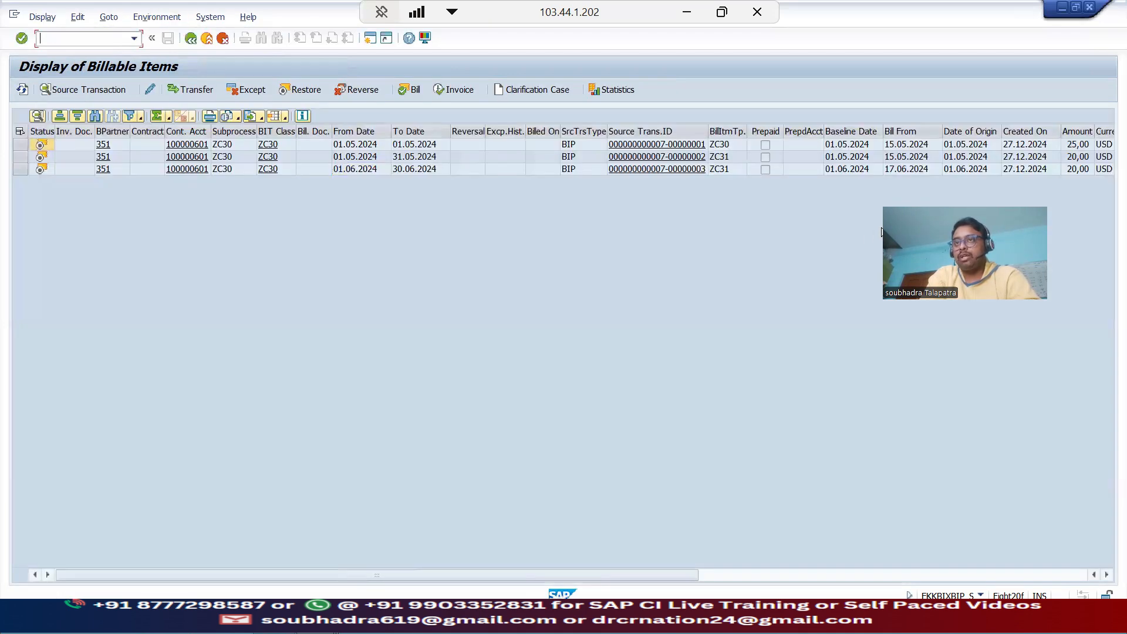
left_click_drag(20, 144, 18, 167)
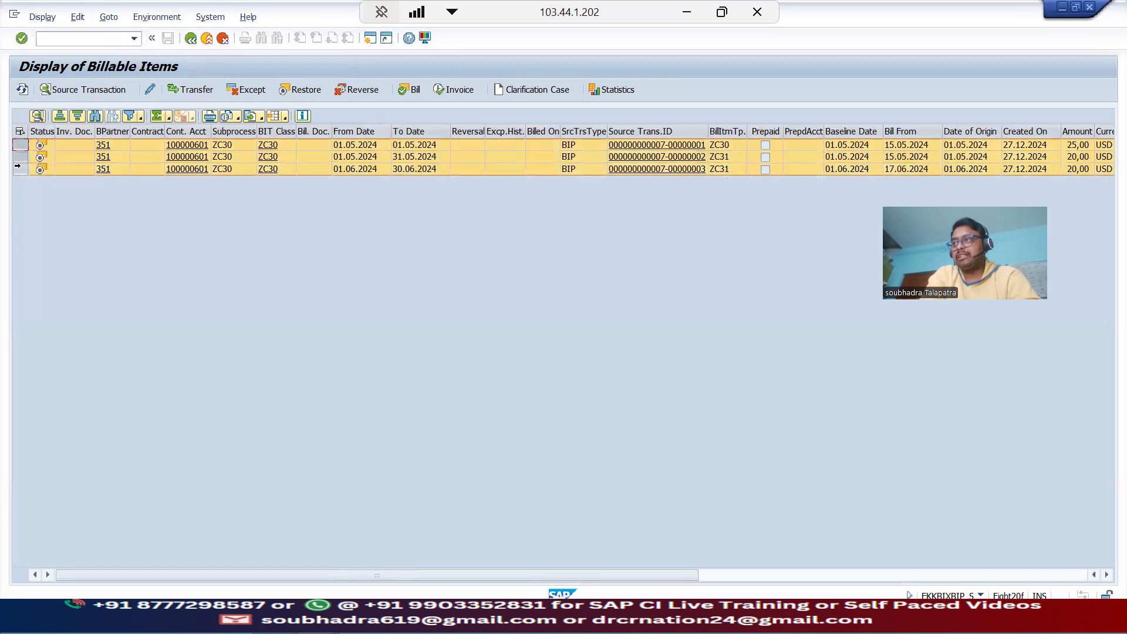
left_click(344, 146)
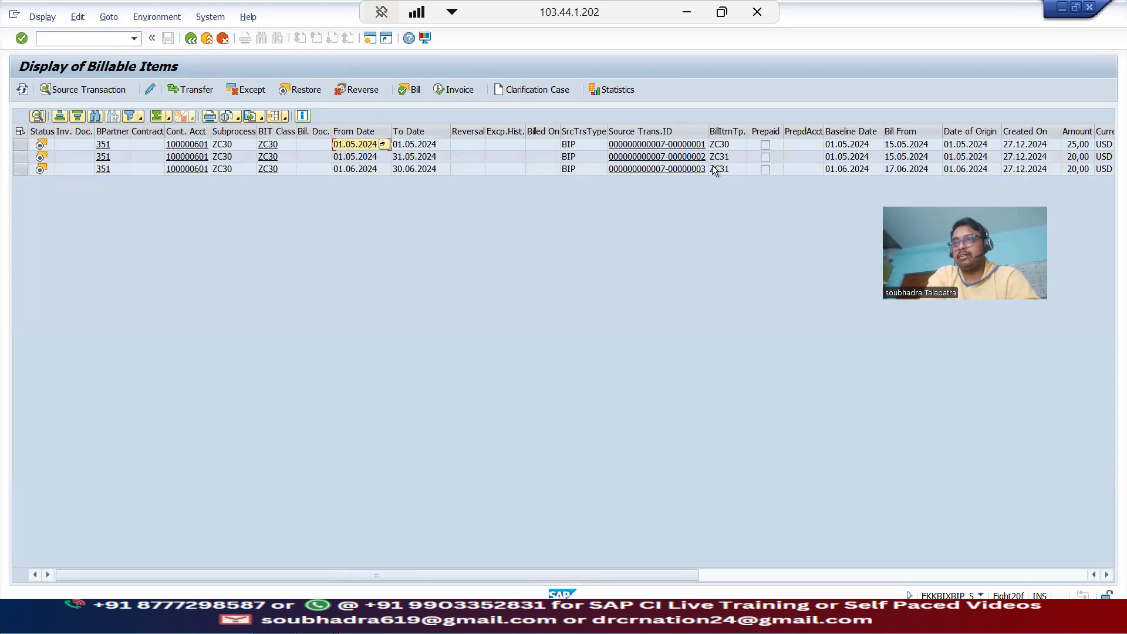
left_click(721, 145)
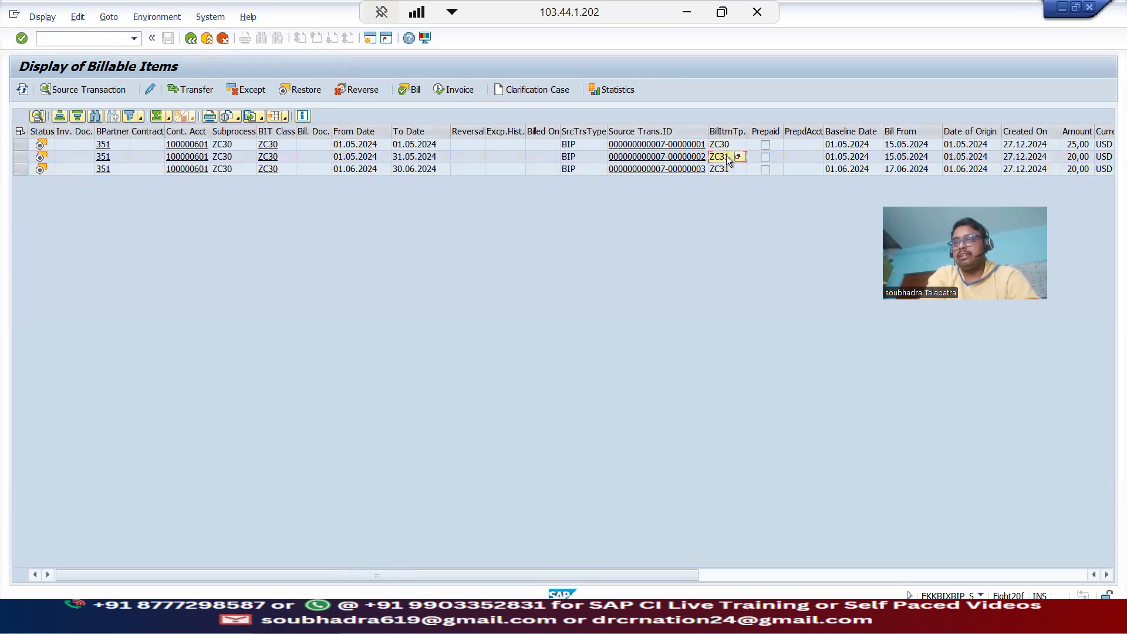
left_click(361, 160)
left_click(721, 171)
left_click(362, 171)
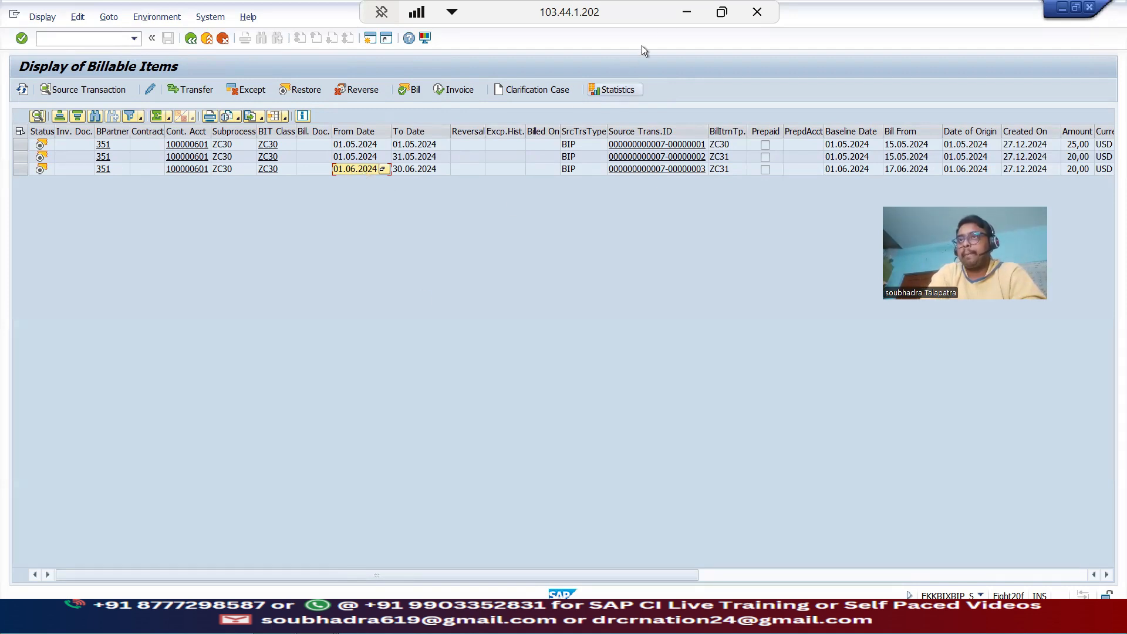
Switch to the CI Demo.xlsx workbook in Excel, fill the Billing Plan Type cell with green and select the Preliminary Invoicing cell
left_click(675, 19)
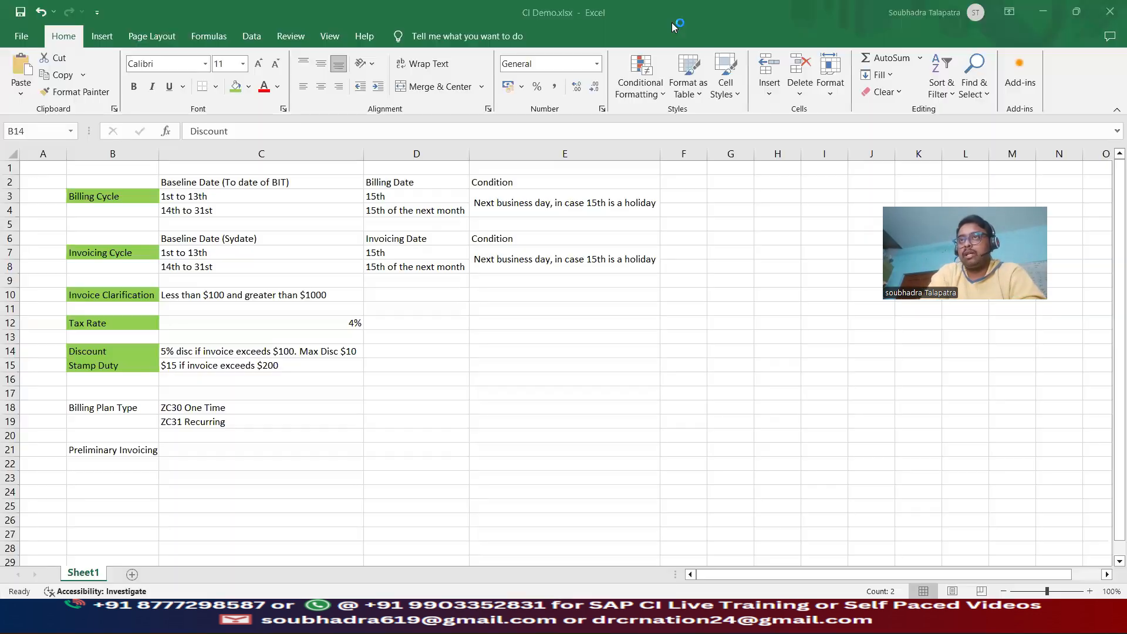
left_click(91, 407)
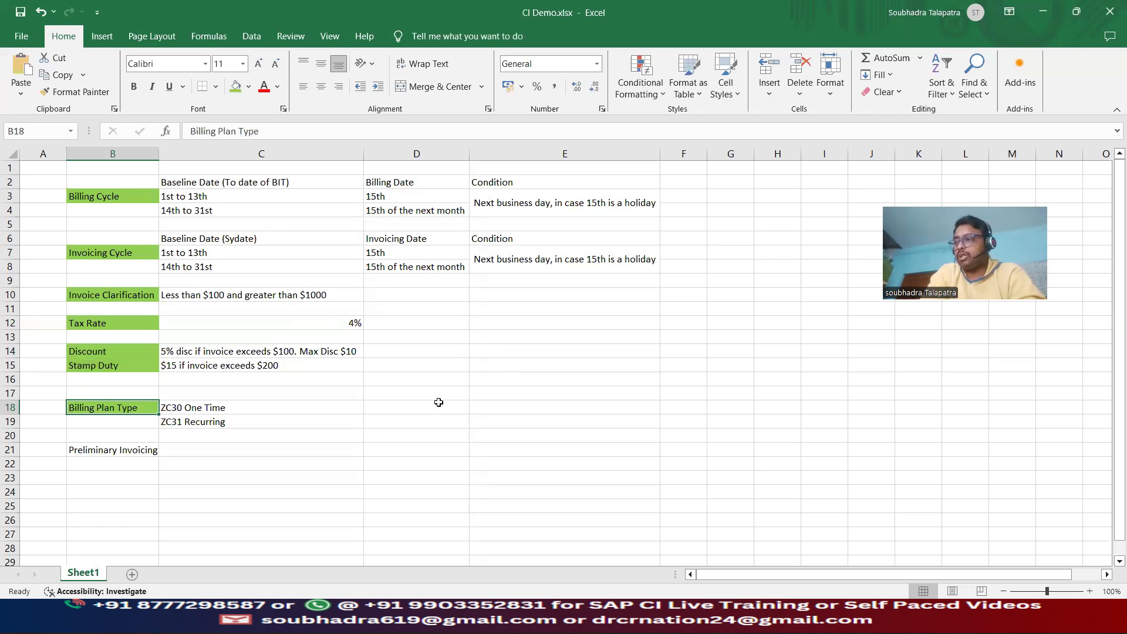
left_click(110, 449)
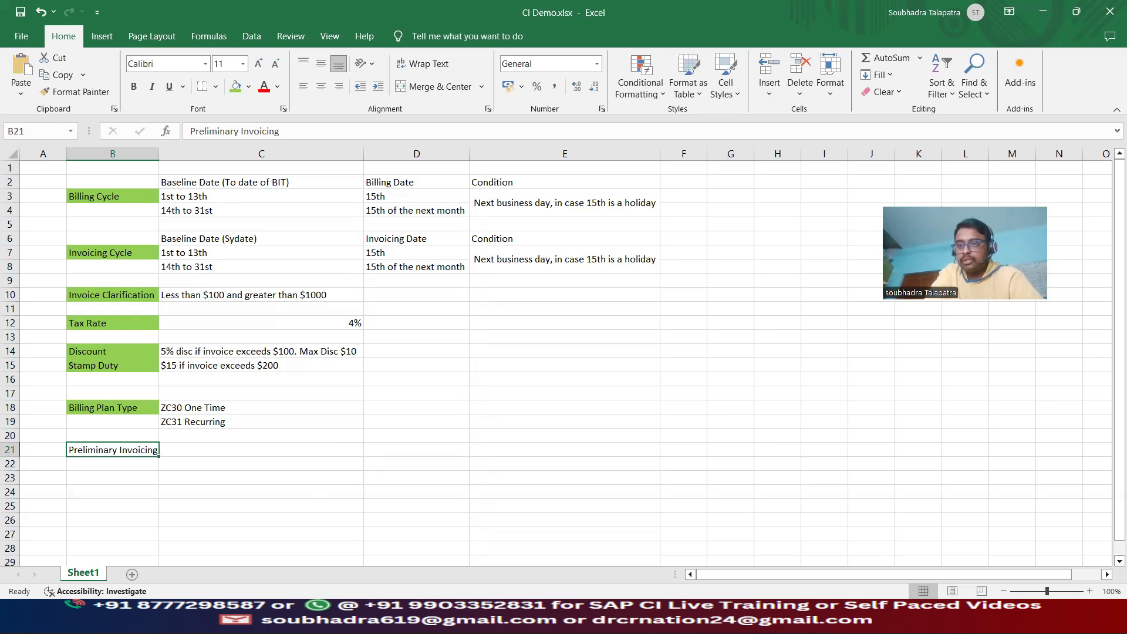
Switch back to SAP and leave the displayed invoicing document and its billable items to return to Creation of Billable Items for Testing
left_click(750, 619)
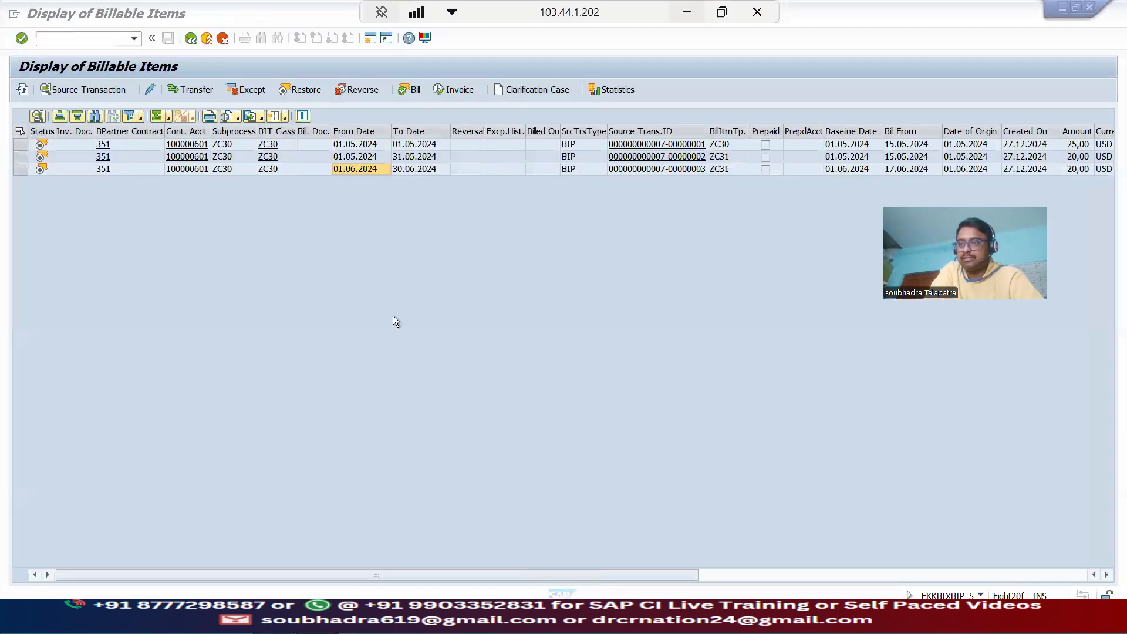
left_click(263, 545)
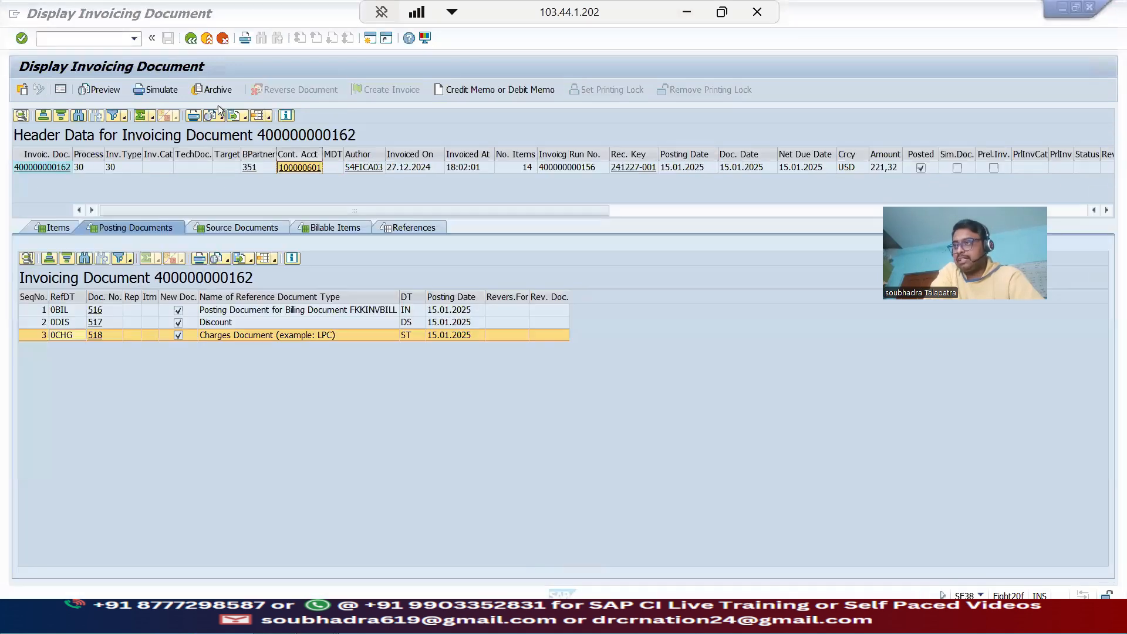
left_click(191, 38)
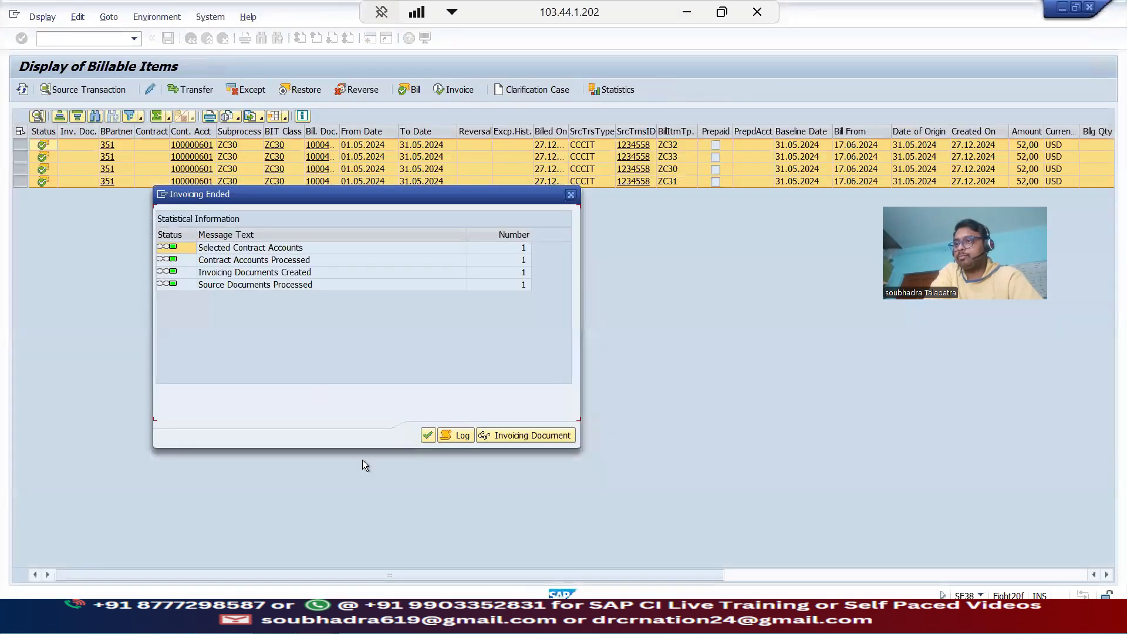
left_click(426, 438)
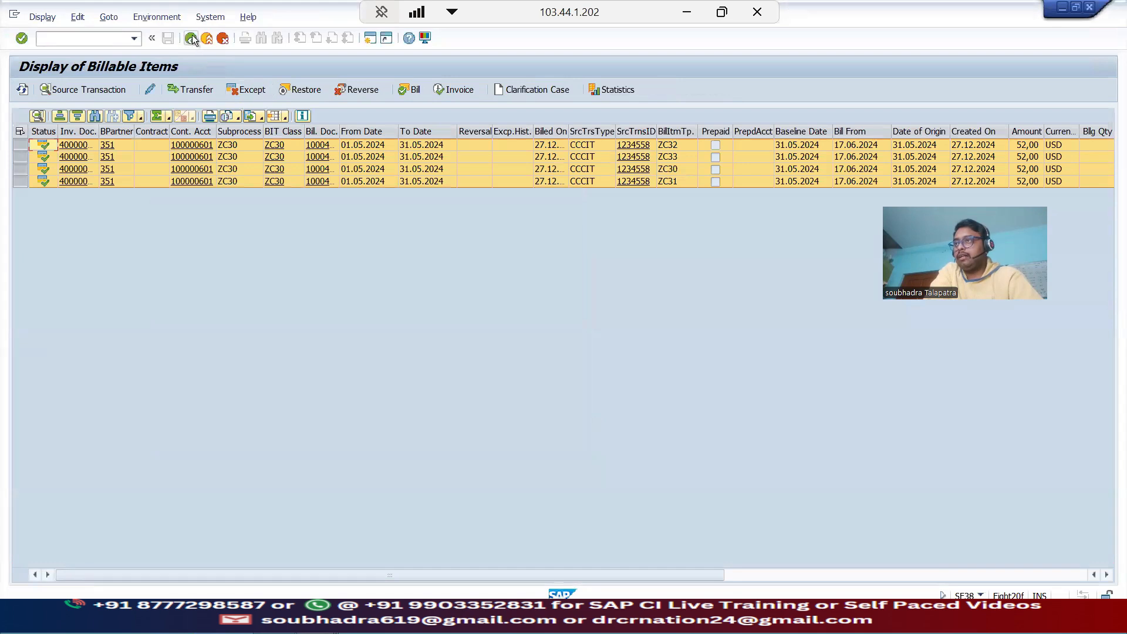
left_click(191, 39)
left_click(365, 356)
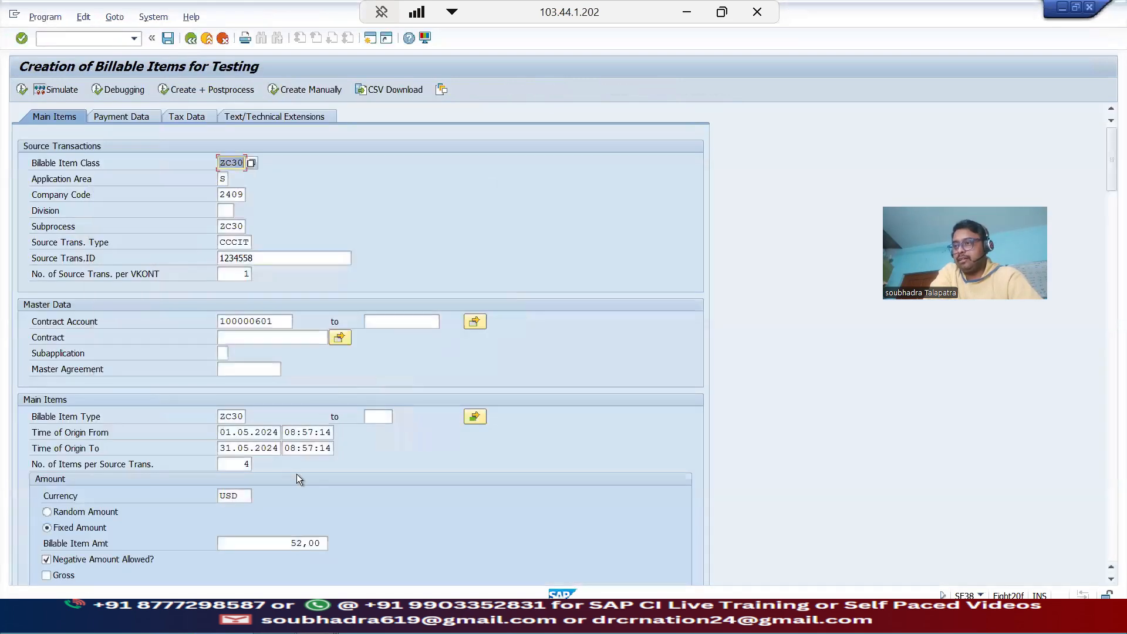
Set the billable item amount to 40, create the test billable items and display them
left_click_drag(293, 549, 327, 544)
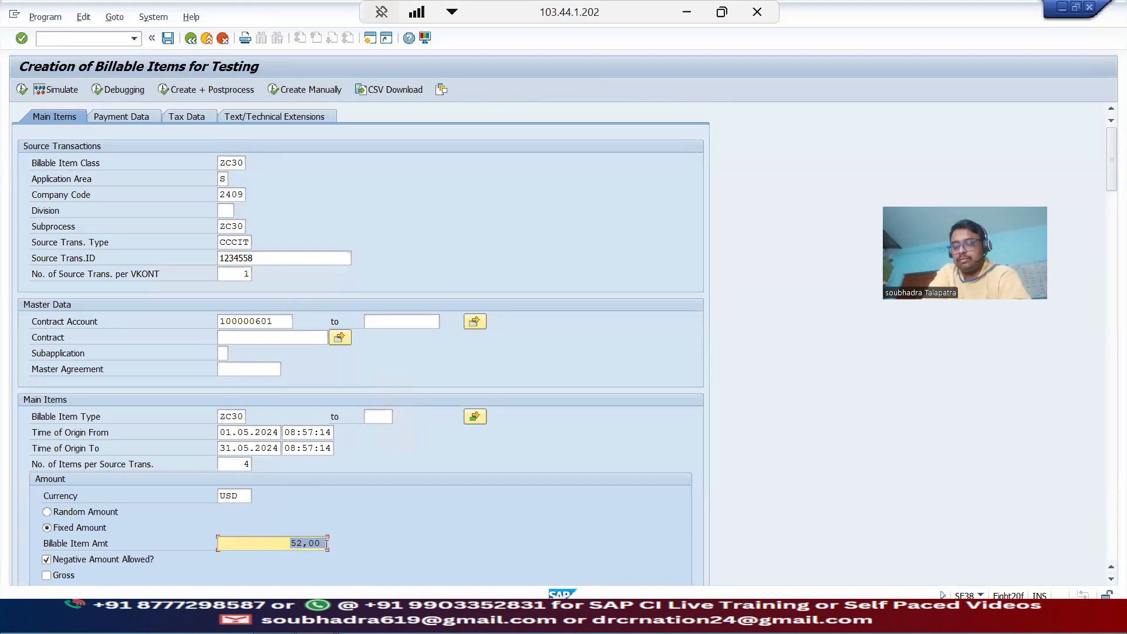
type("40")
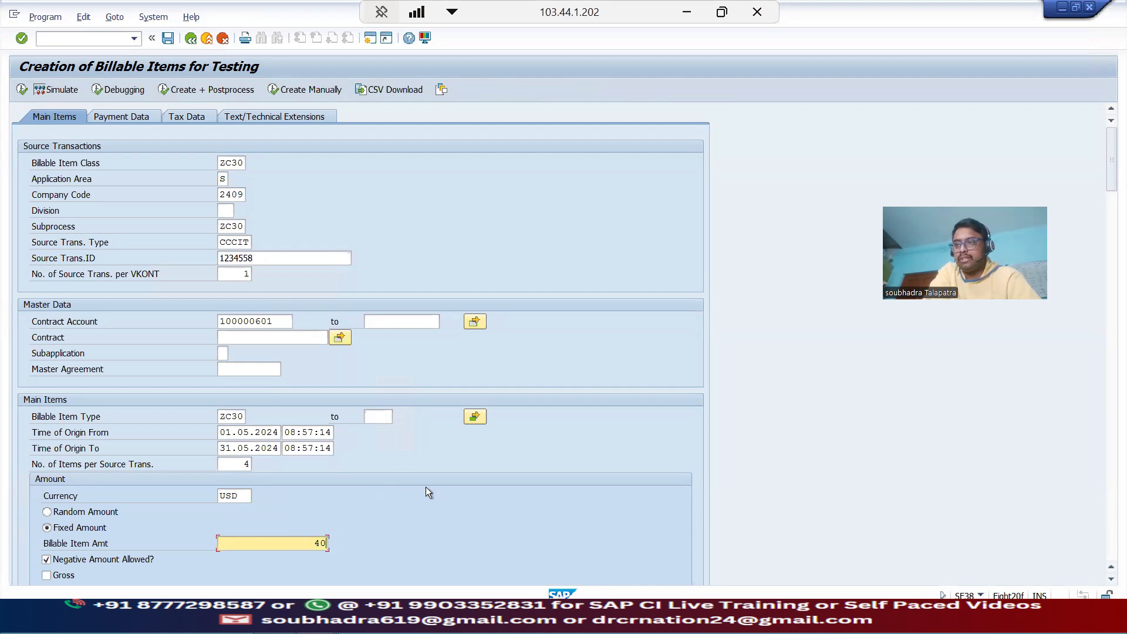
left_click(24, 89)
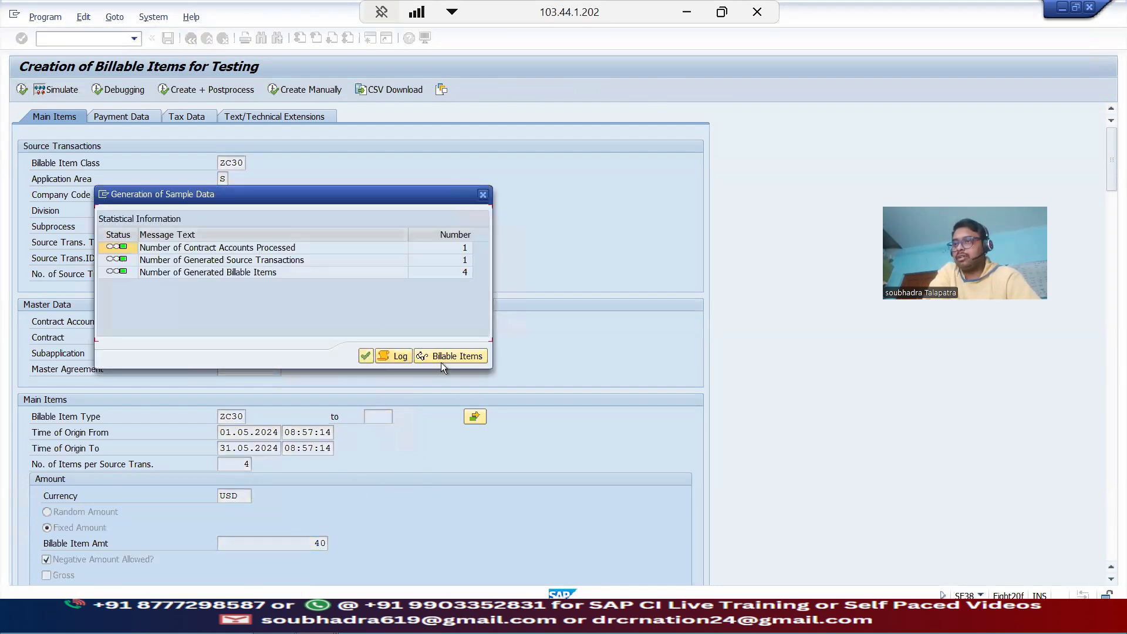
left_click(438, 355)
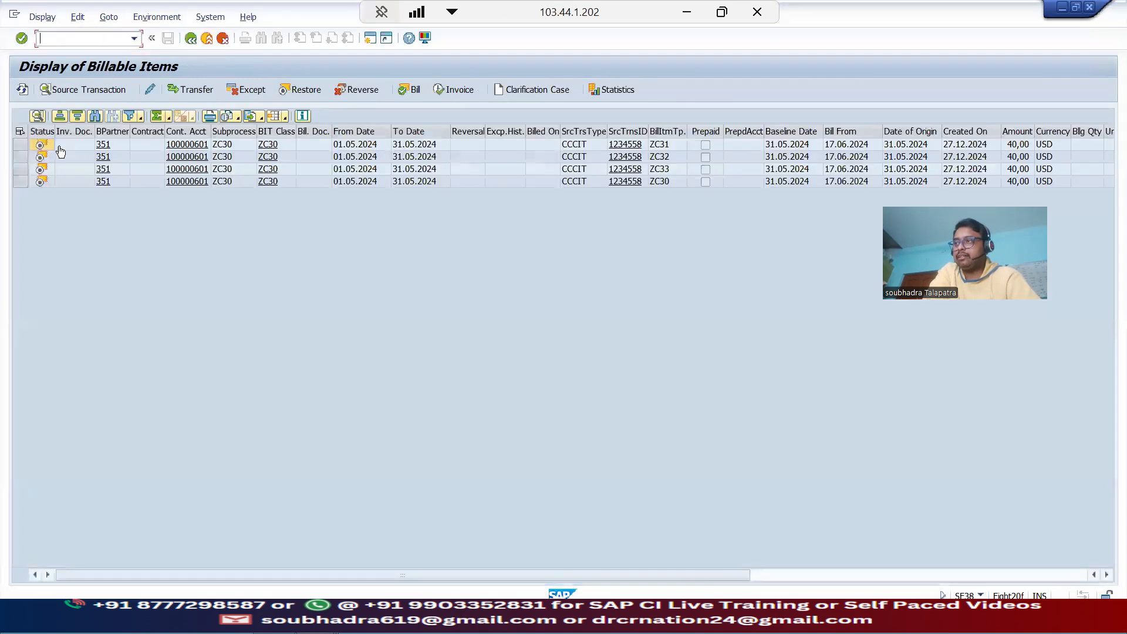
Bill all listed billable items with billing date 17.06.2024 and close the billing results
left_click(19, 131)
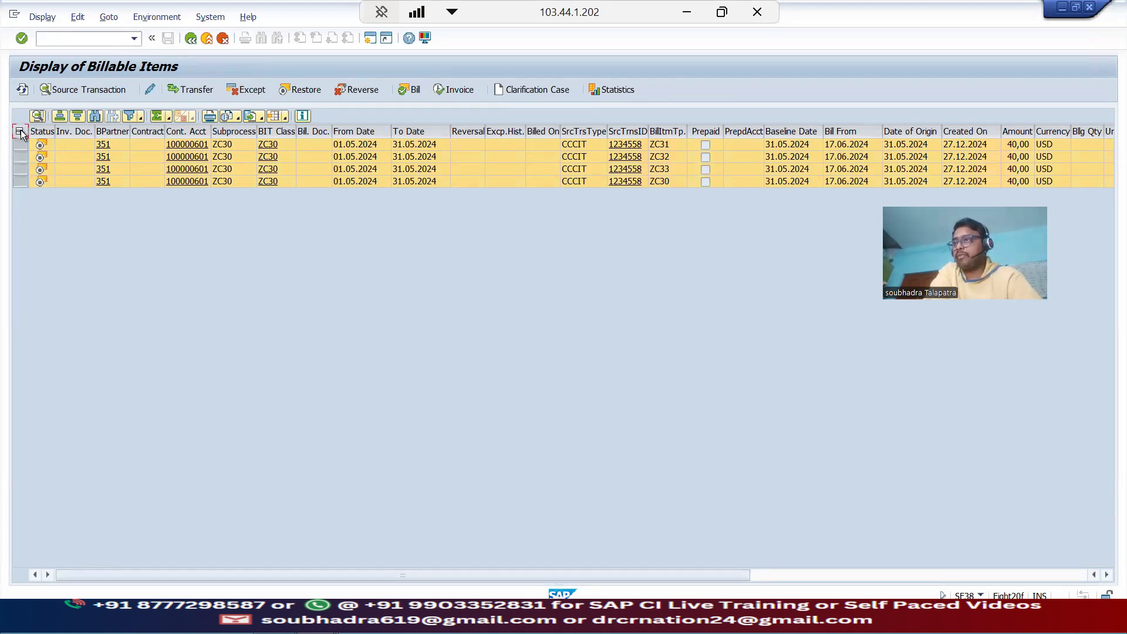
left_click(413, 89)
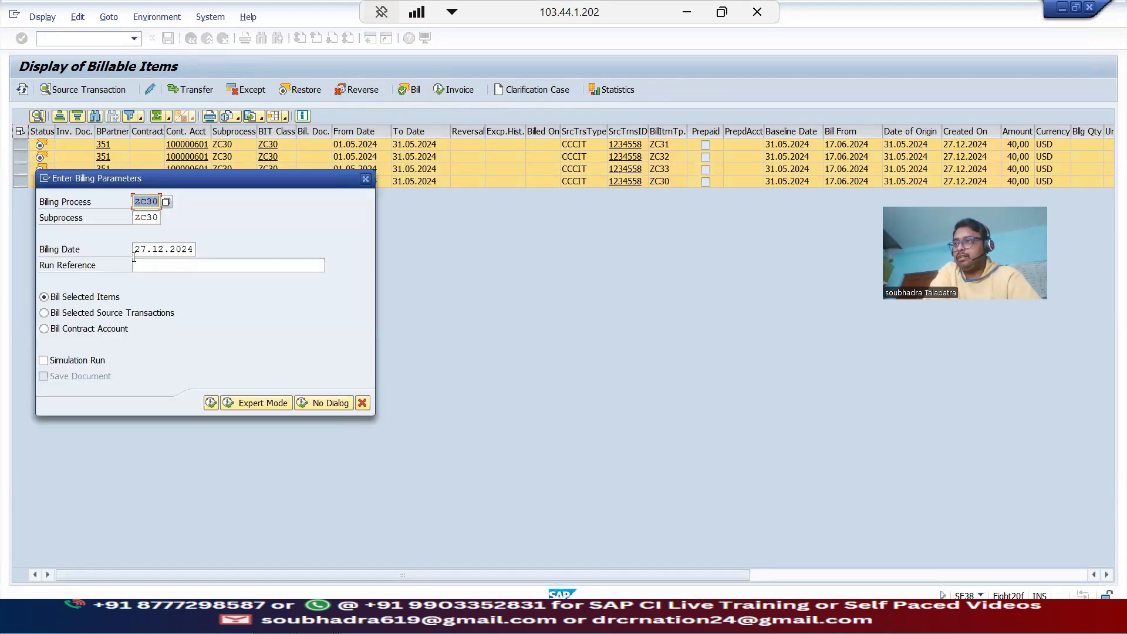
left_click_drag(134, 253, 257, 234)
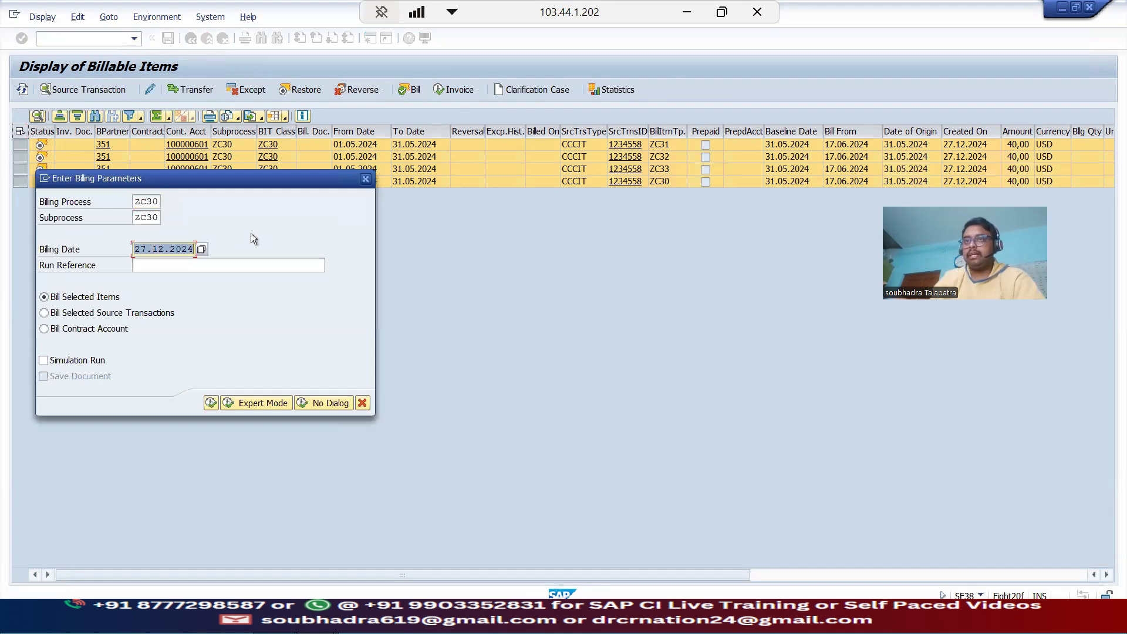
type("1")
left_click(167, 261)
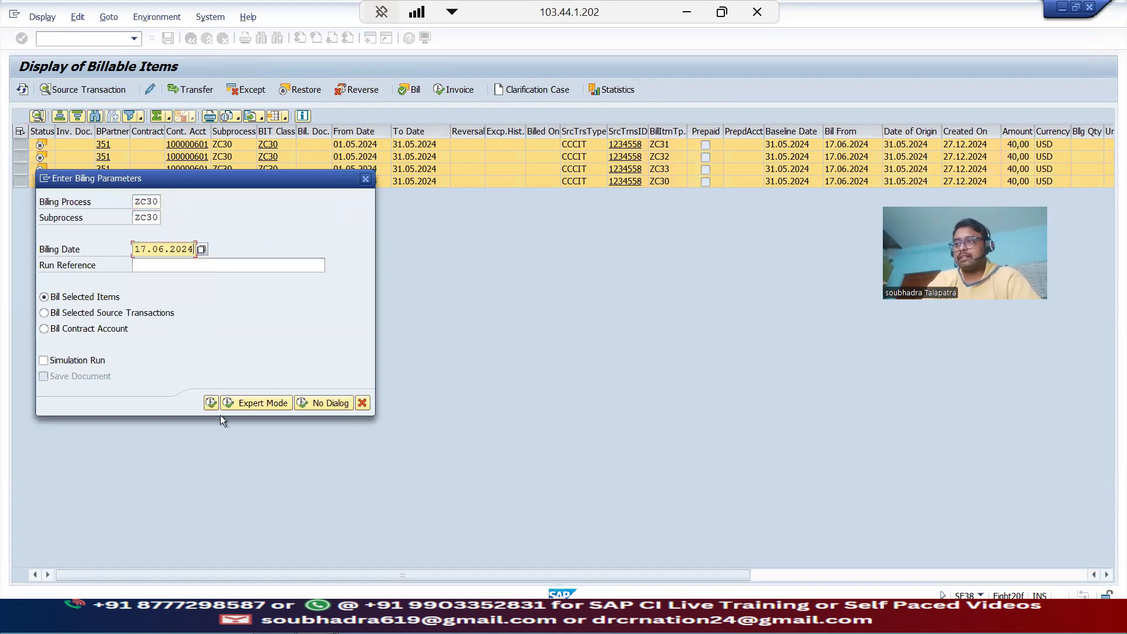
left_click(212, 403)
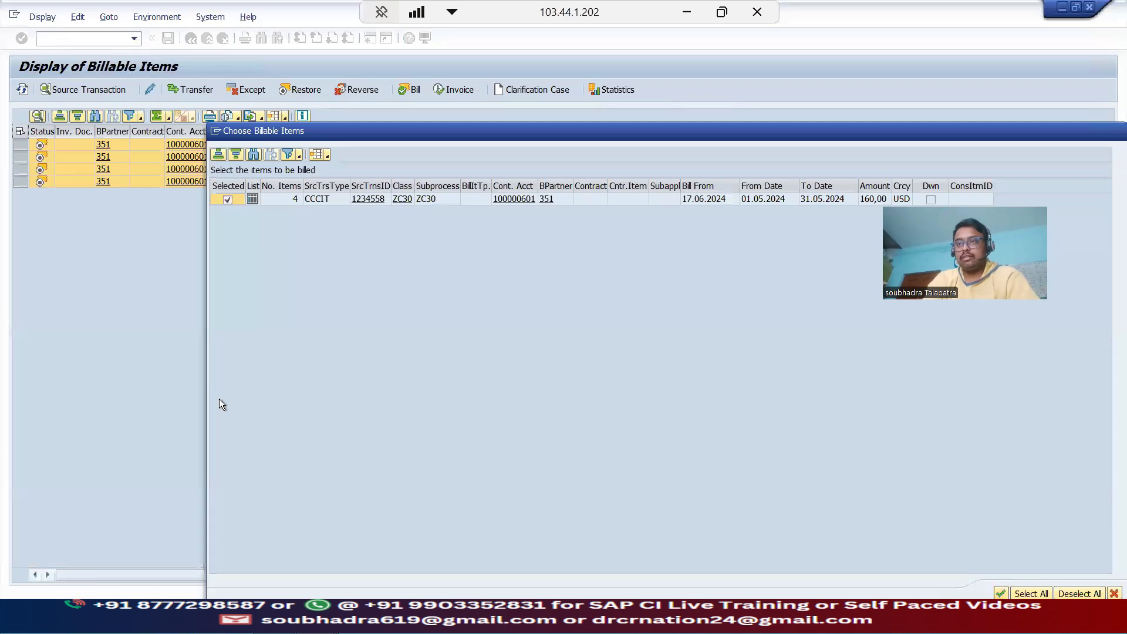
key("Return")
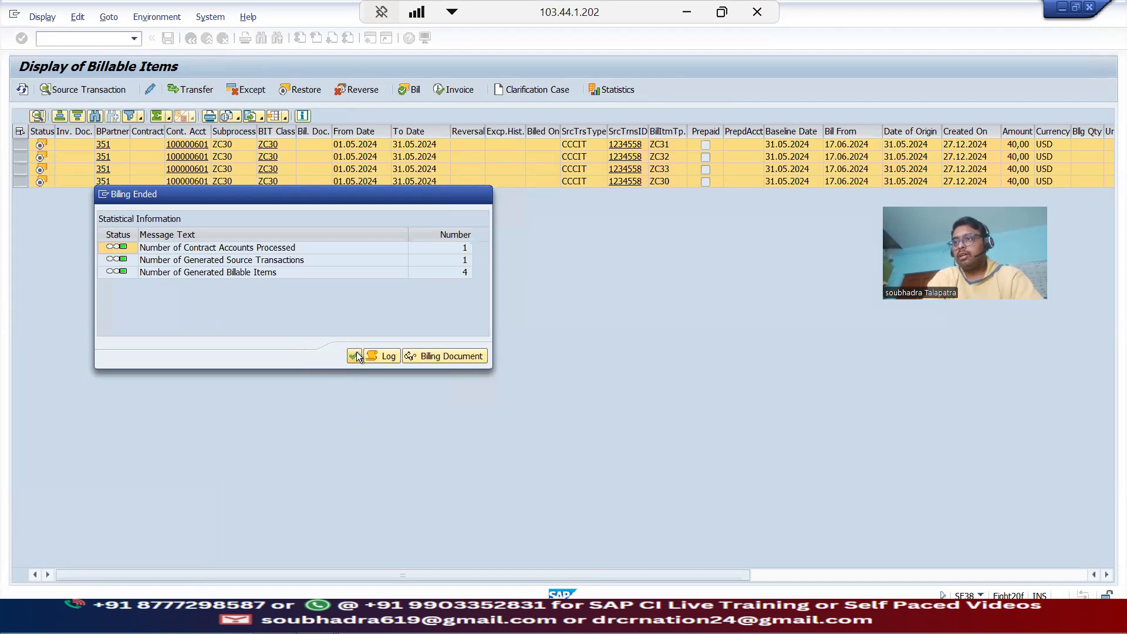
left_click(356, 356)
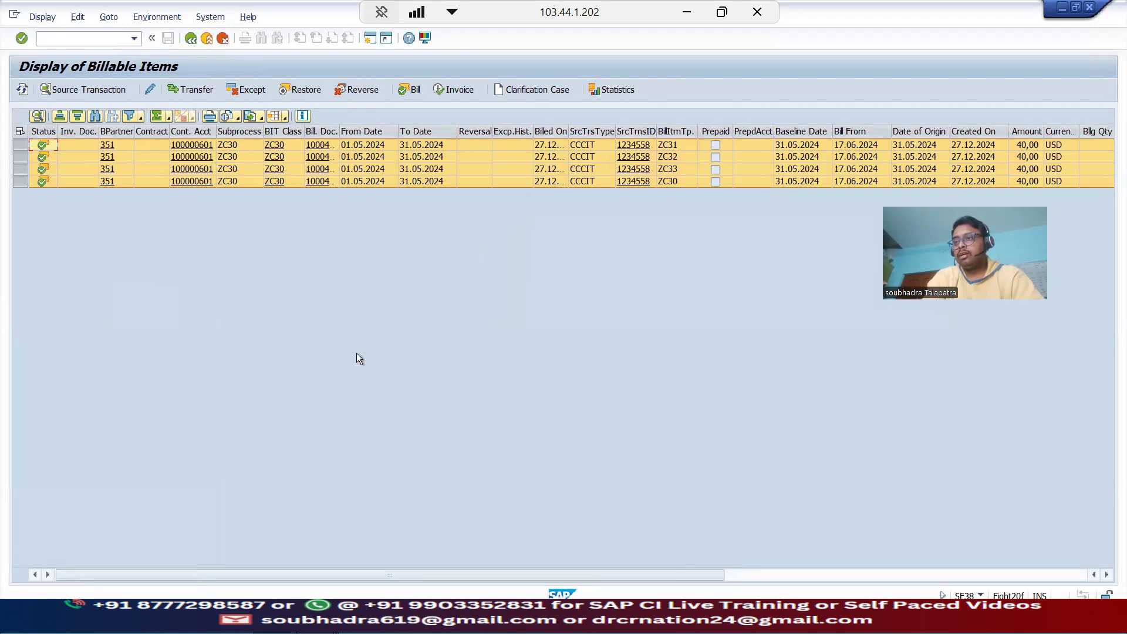
Start invoicing the billed items and choose invoicing process P1, ZC30 Preliminary Invoicing Process
left_click(462, 90)
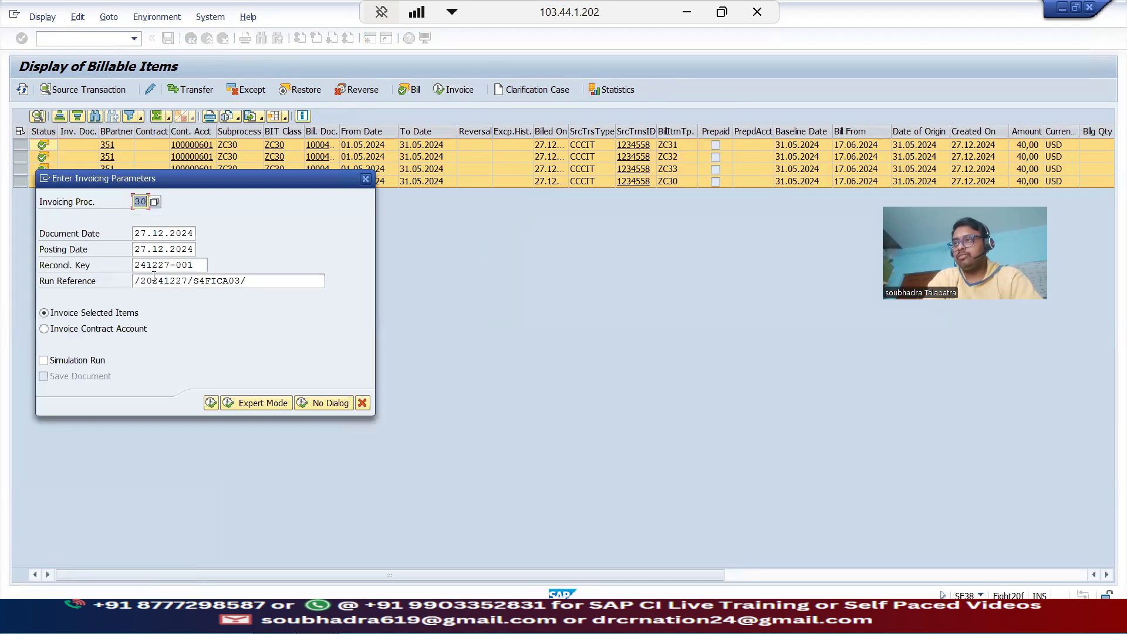
left_click(155, 202)
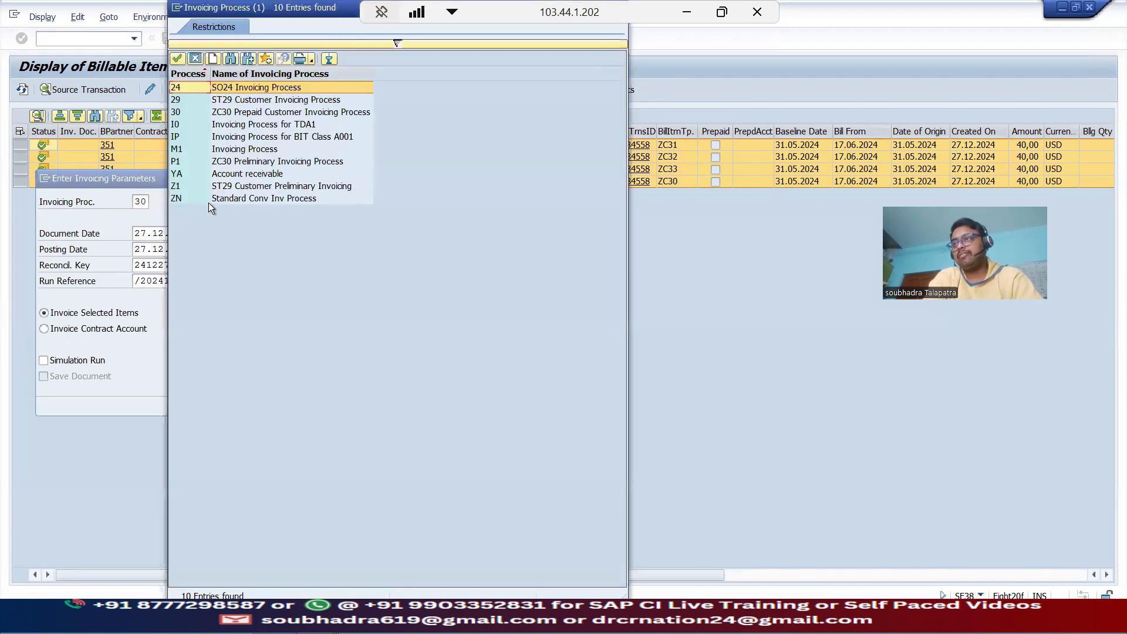
left_click(217, 162)
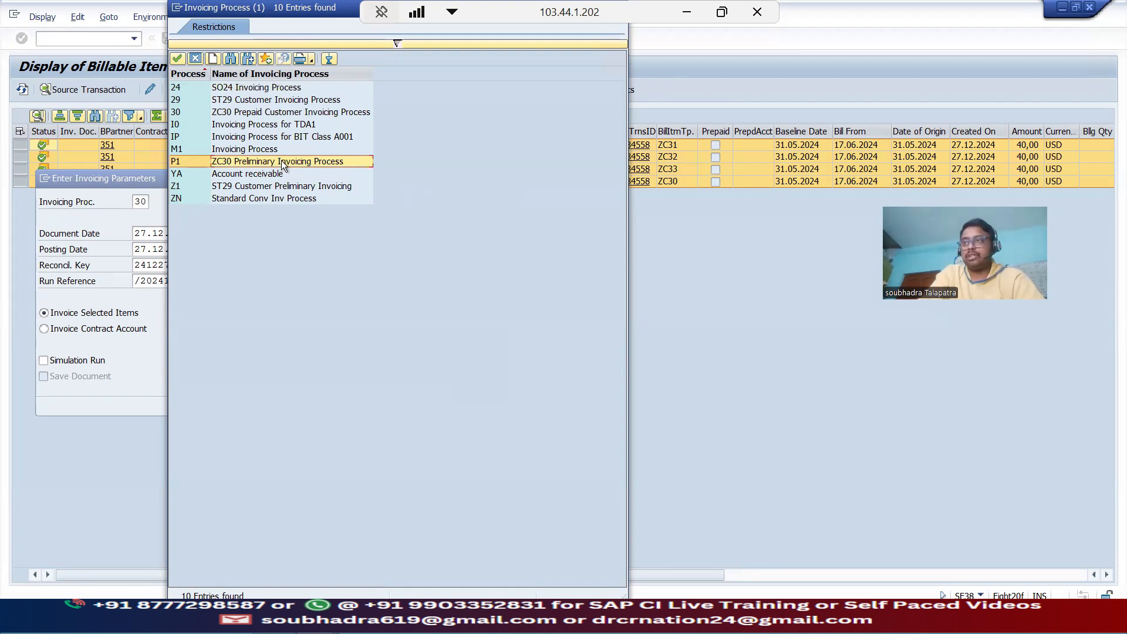
left_click(235, 117)
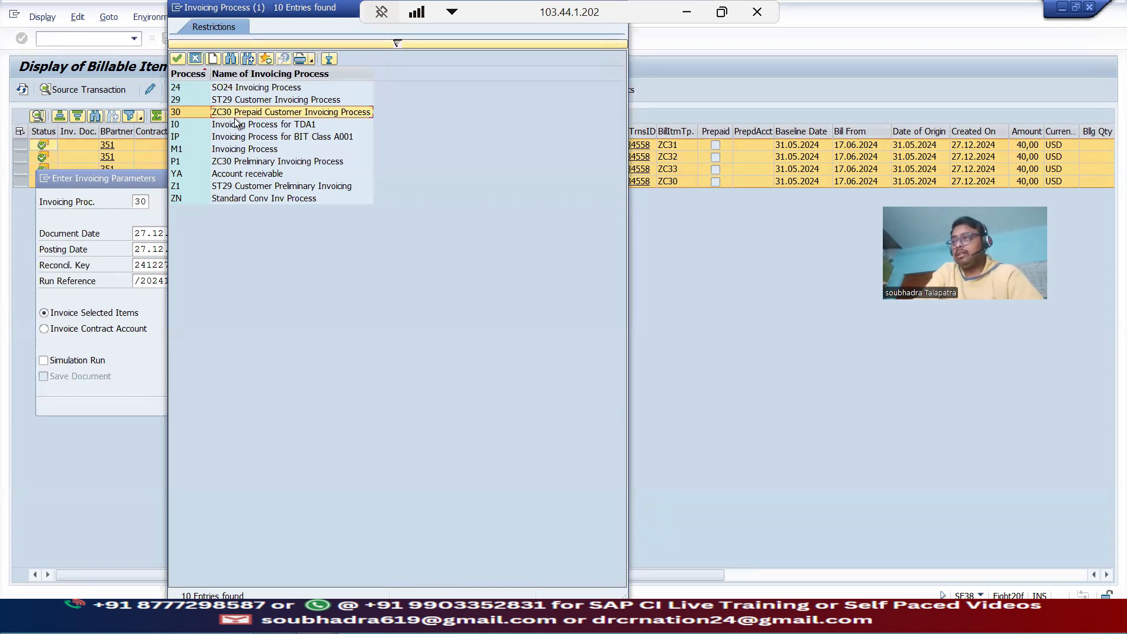
double_click(244, 160)
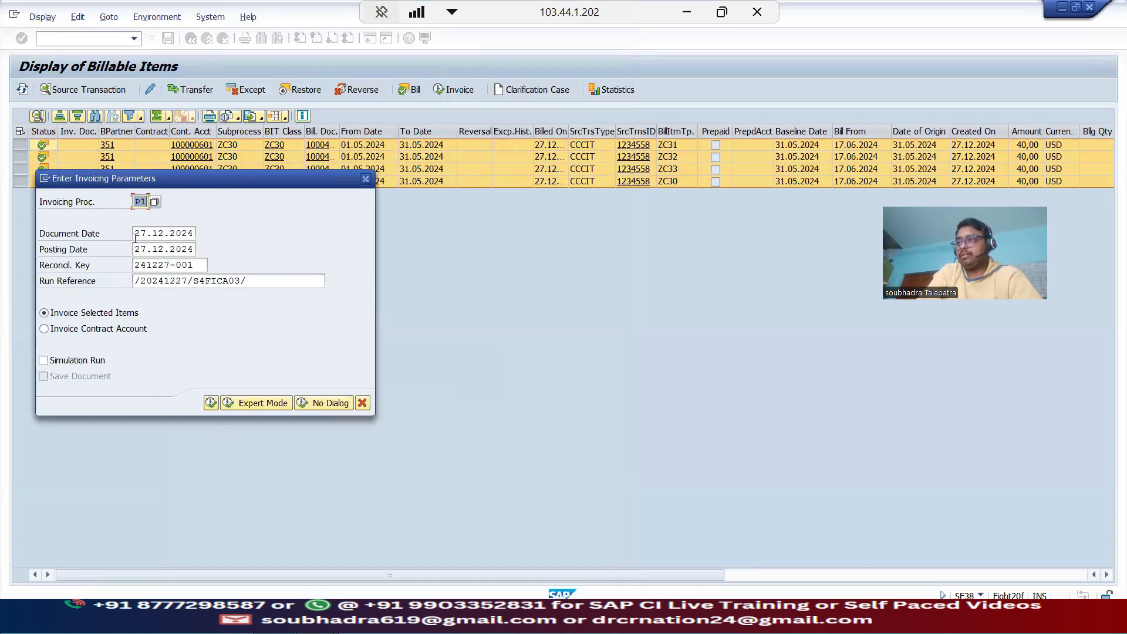
Set the document date and posting date to 15.01.2025 and run the invoicing for the selected items
key("Tab")
key("BackSpace")
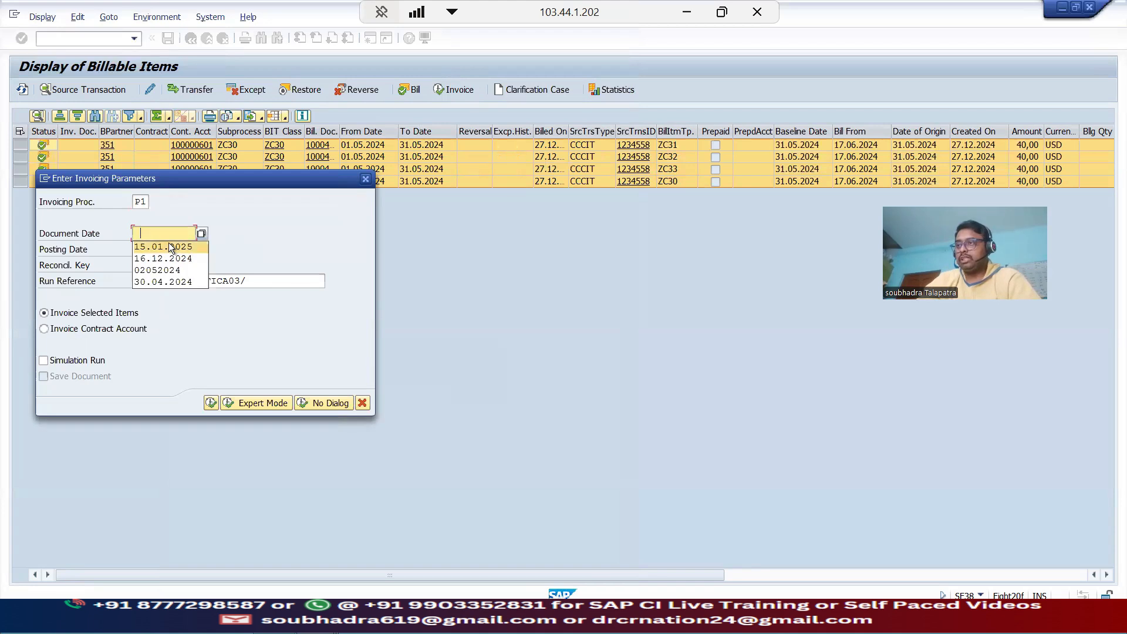
left_click(168, 246)
key("Tab")
key("BackSpace")
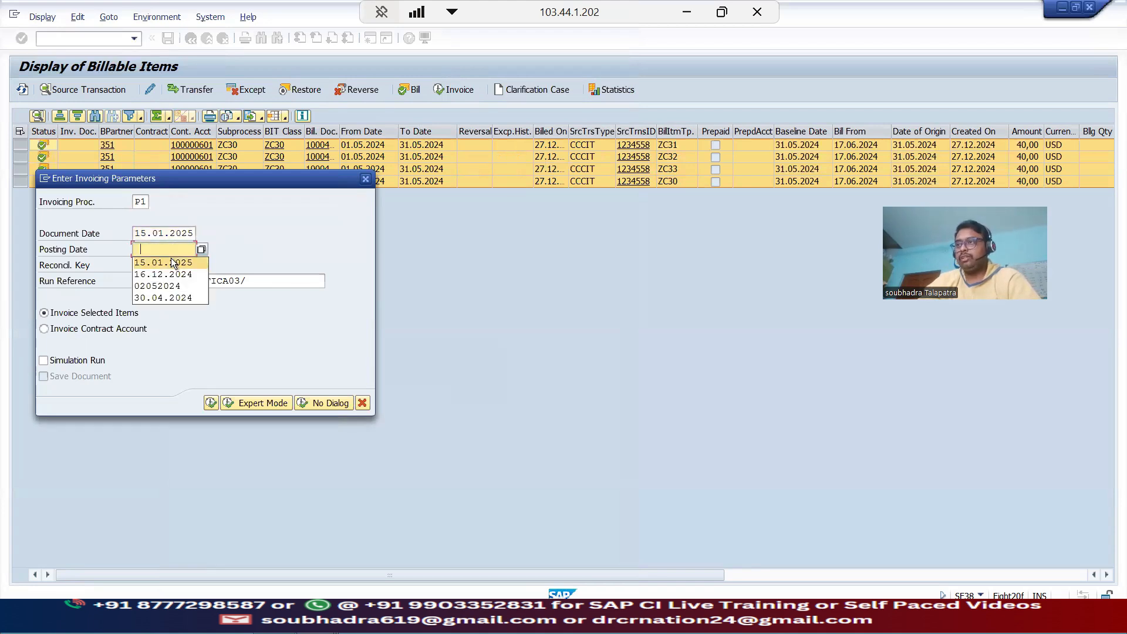
left_click(175, 262)
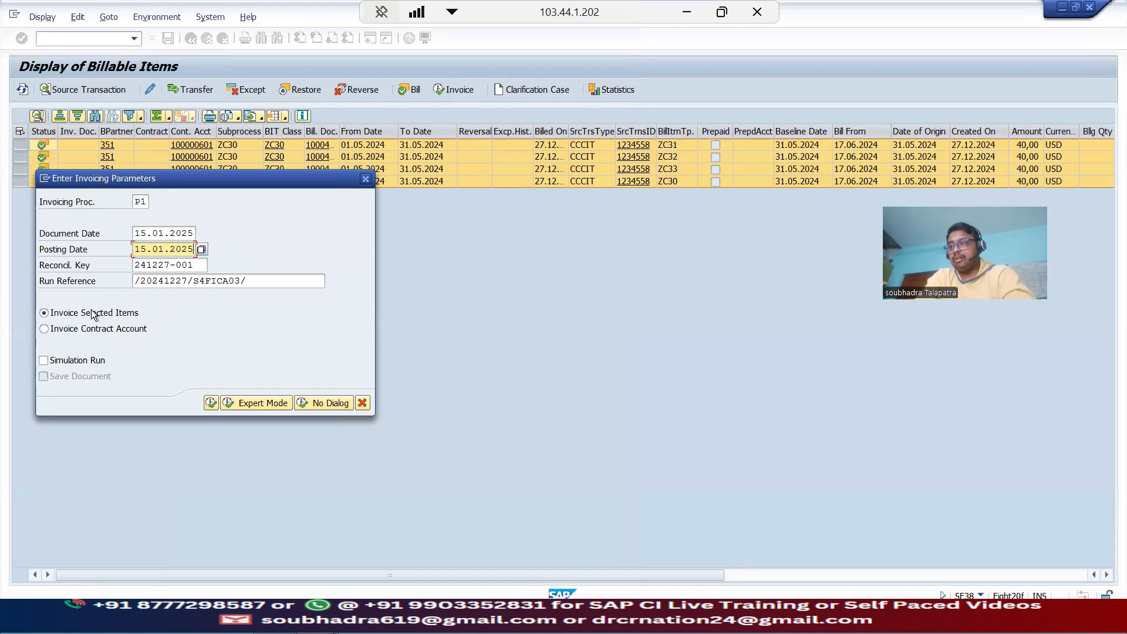
left_click(210, 403)
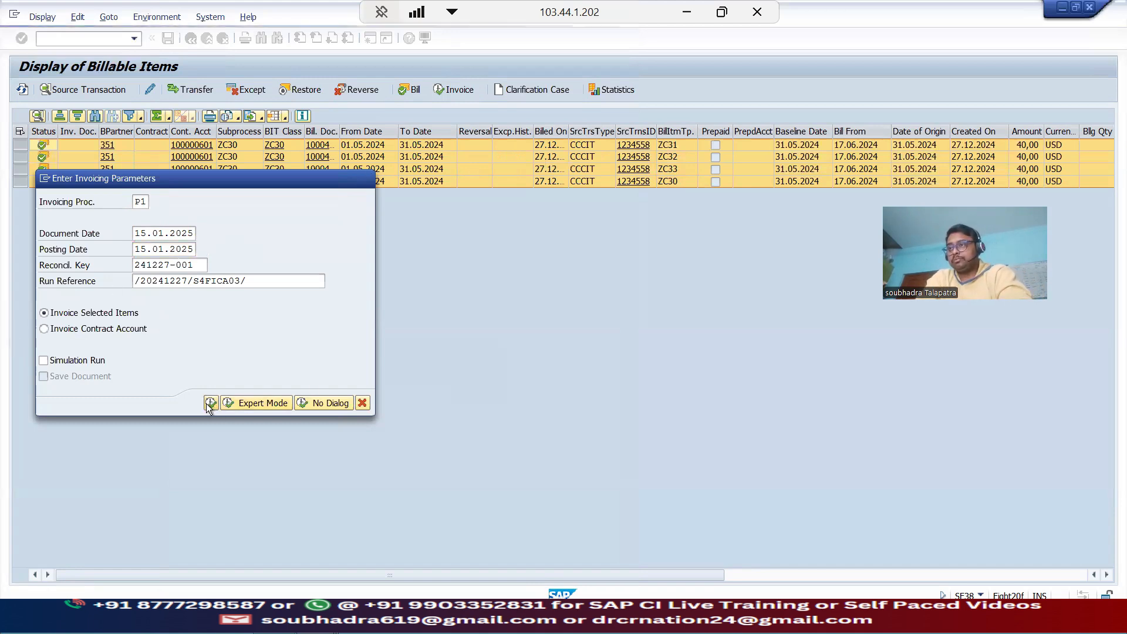
Save the preliminary invoice and display its invoicing document
left_click_drag(191, 226, 348, 233)
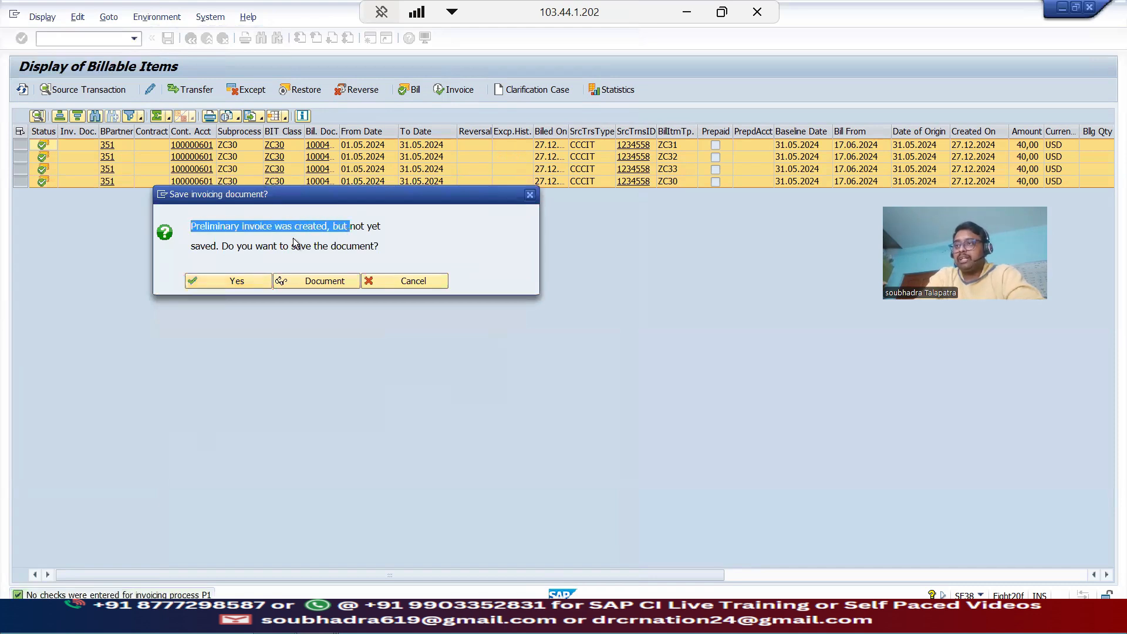
left_click_drag(234, 247, 353, 252)
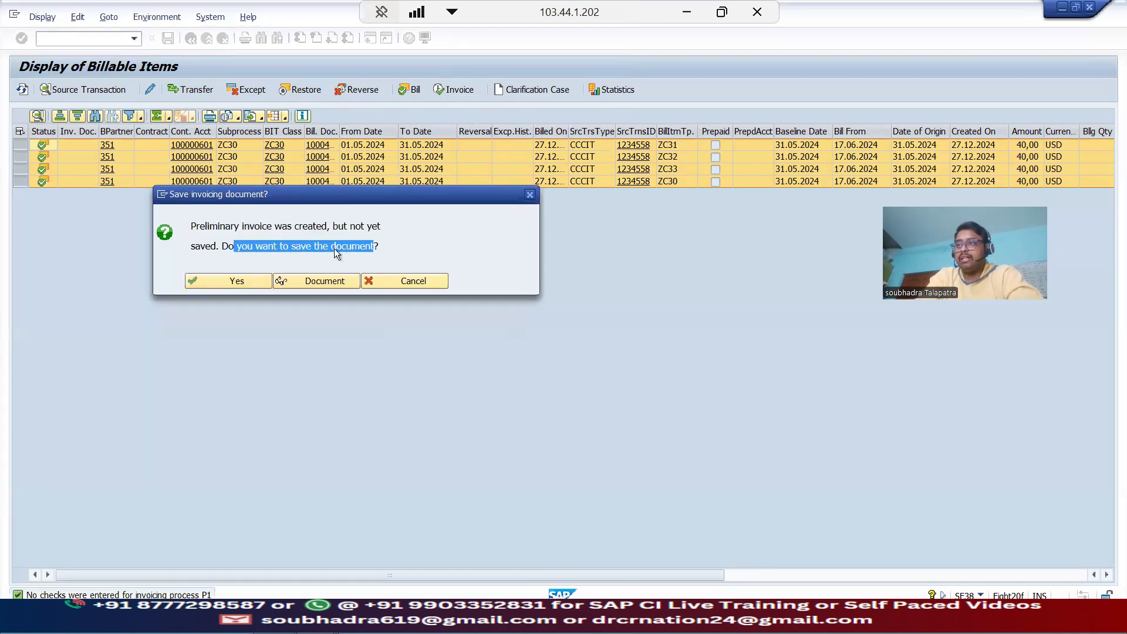
left_click(302, 247)
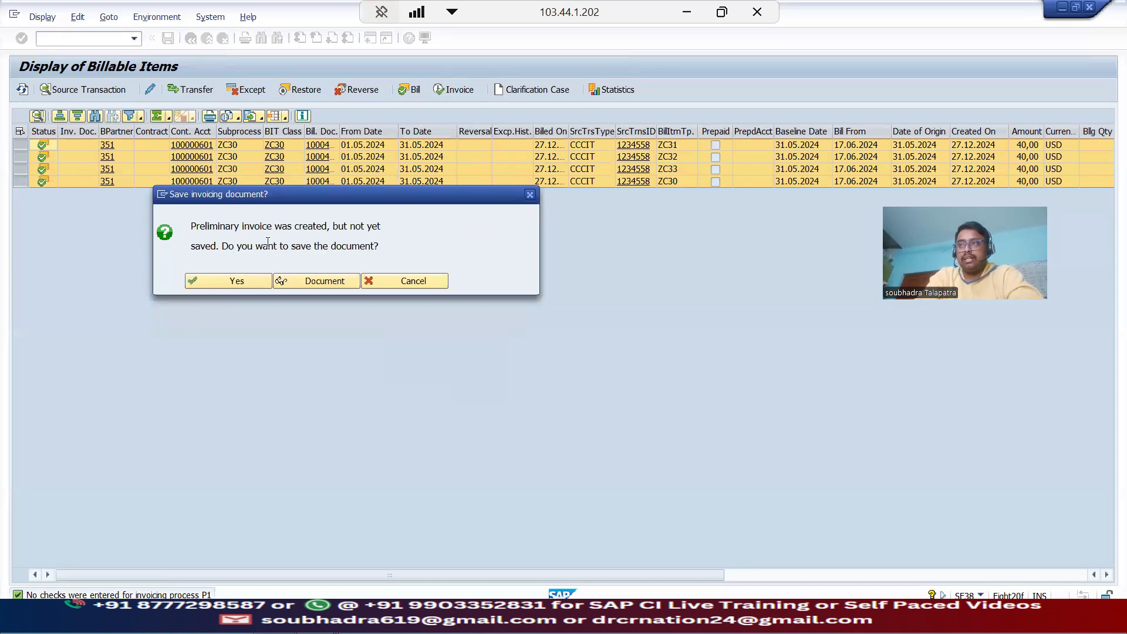
left_click(235, 278)
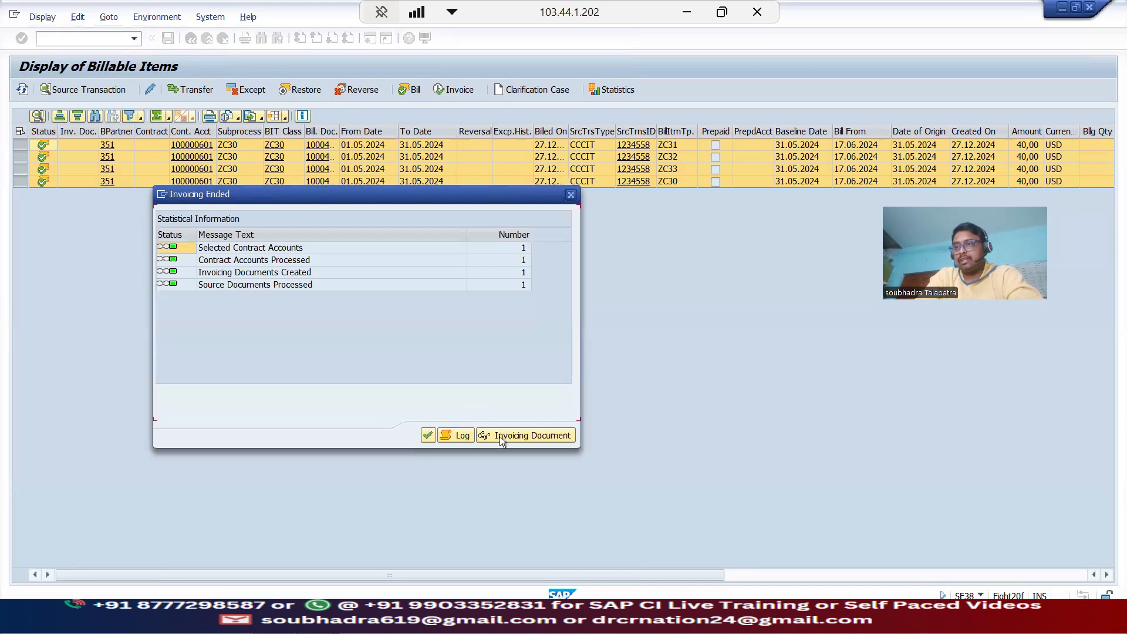
left_click(509, 436)
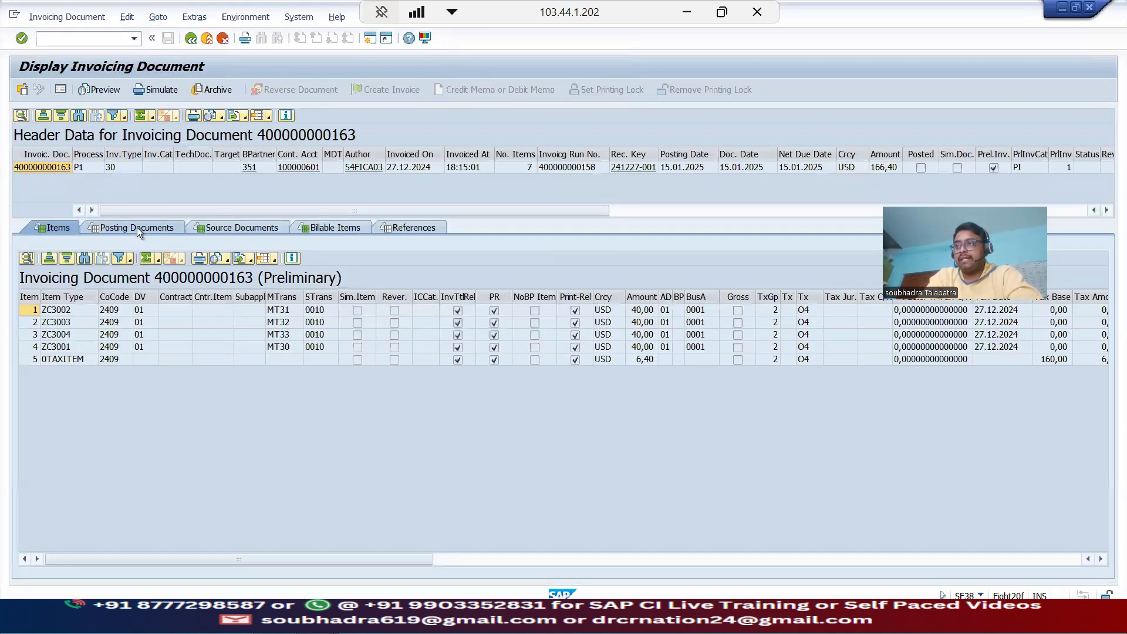
Examine the preliminary invoicing document's posting documents, item amounts, tax item and invoicing process
left_click(138, 227)
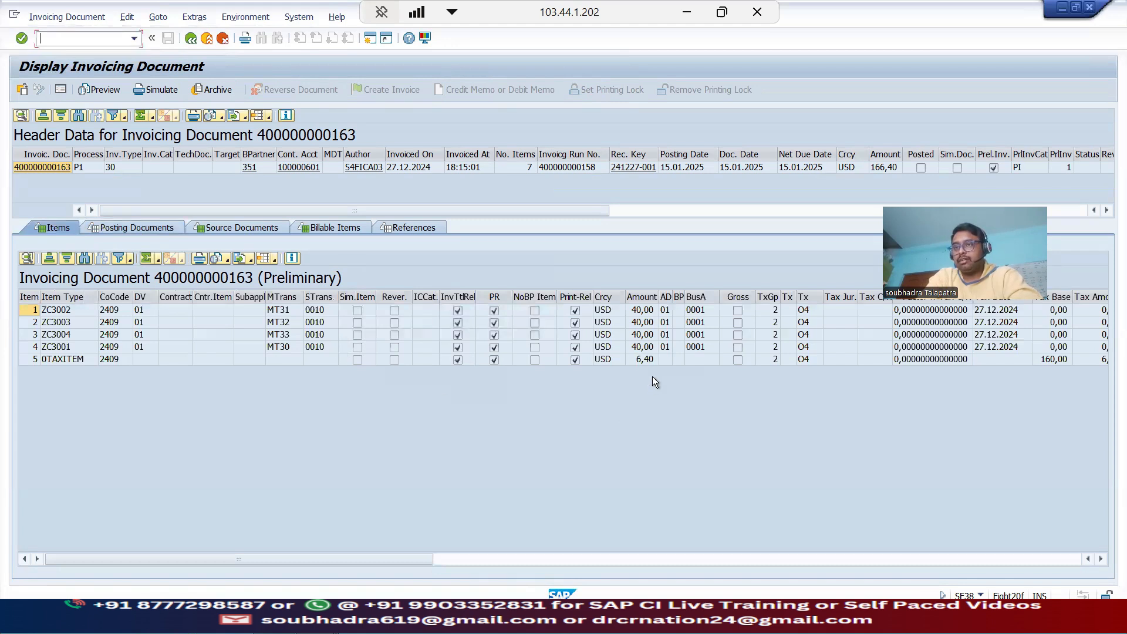
left_click_drag(636, 347, 635, 311)
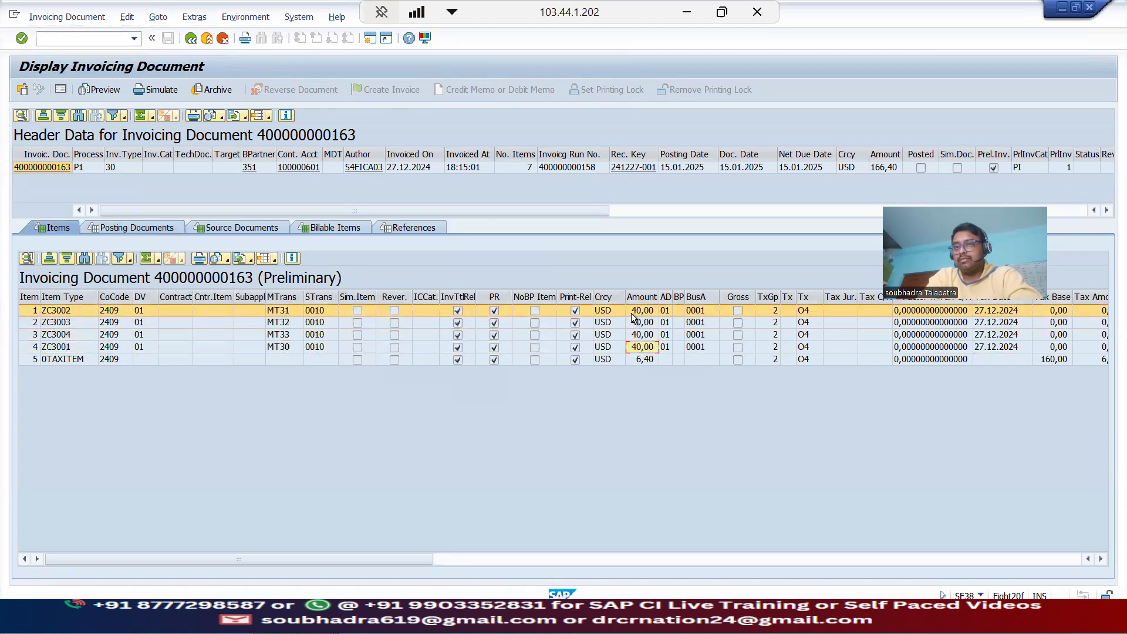
left_click(644, 360)
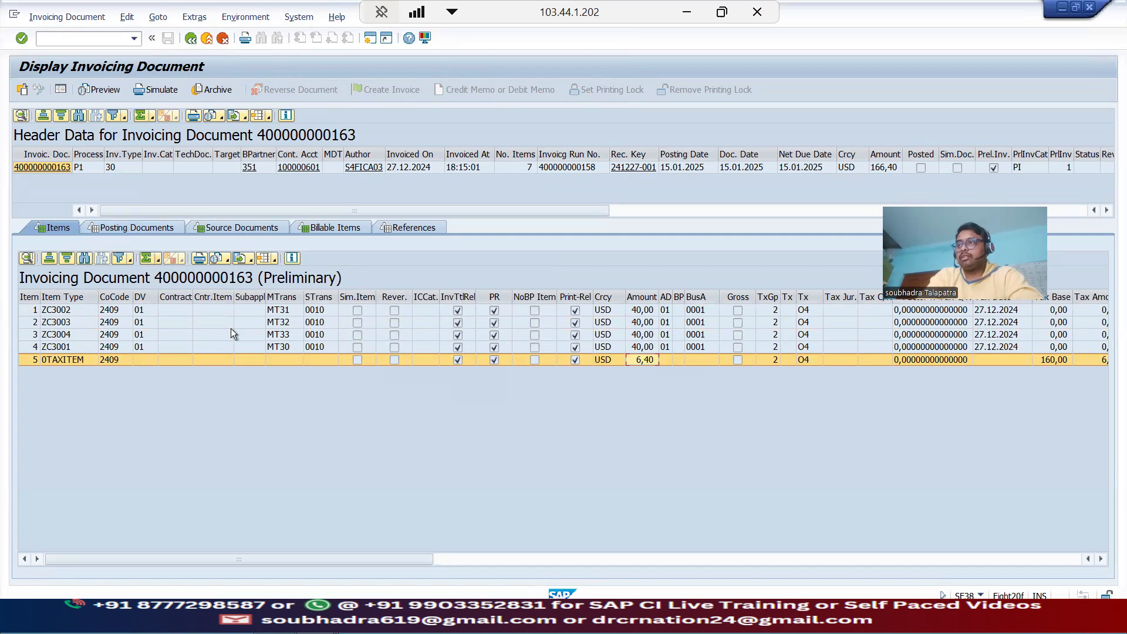
left_click(90, 163)
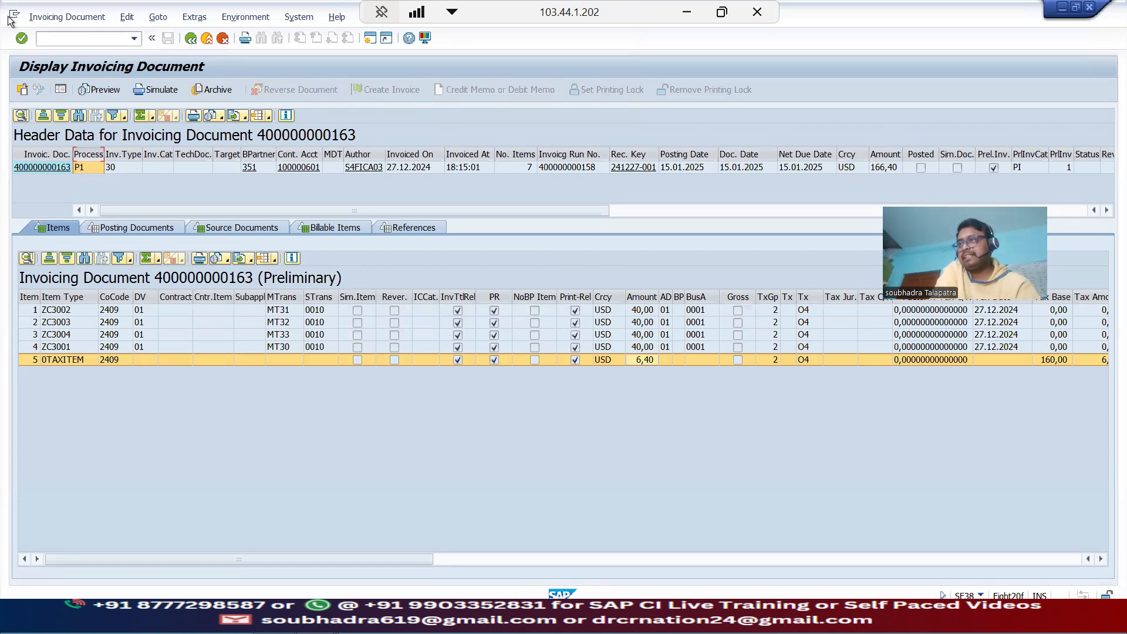
Simulate printing the preliminary invoice, review its account overview and current invoice amounts, and return to the invoicing document
left_click(175, 92)
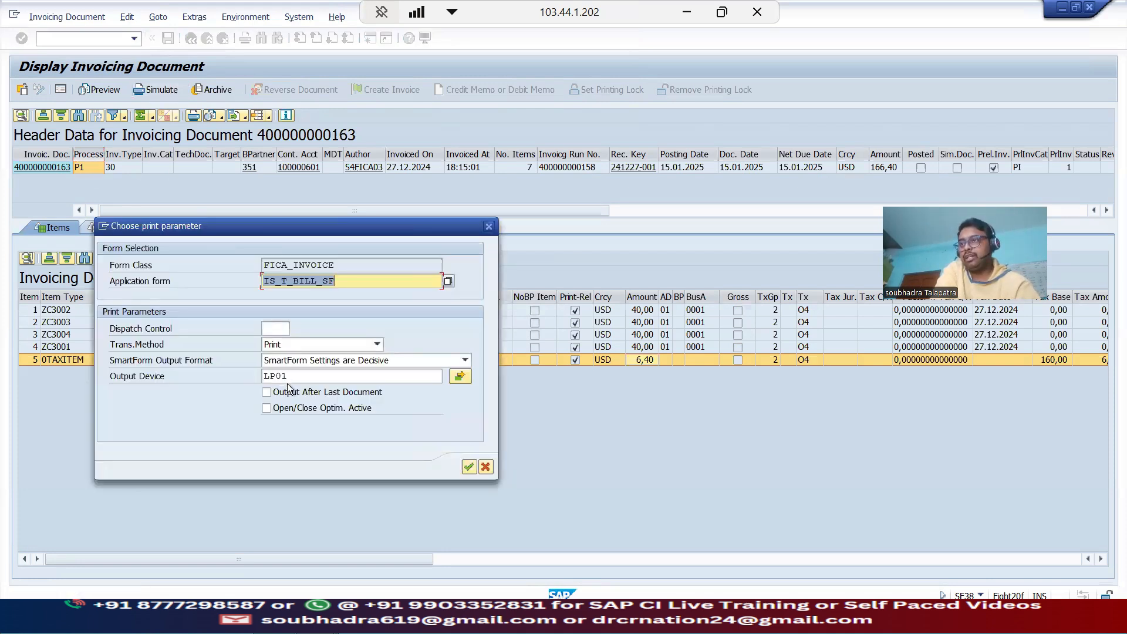
left_click(473, 467)
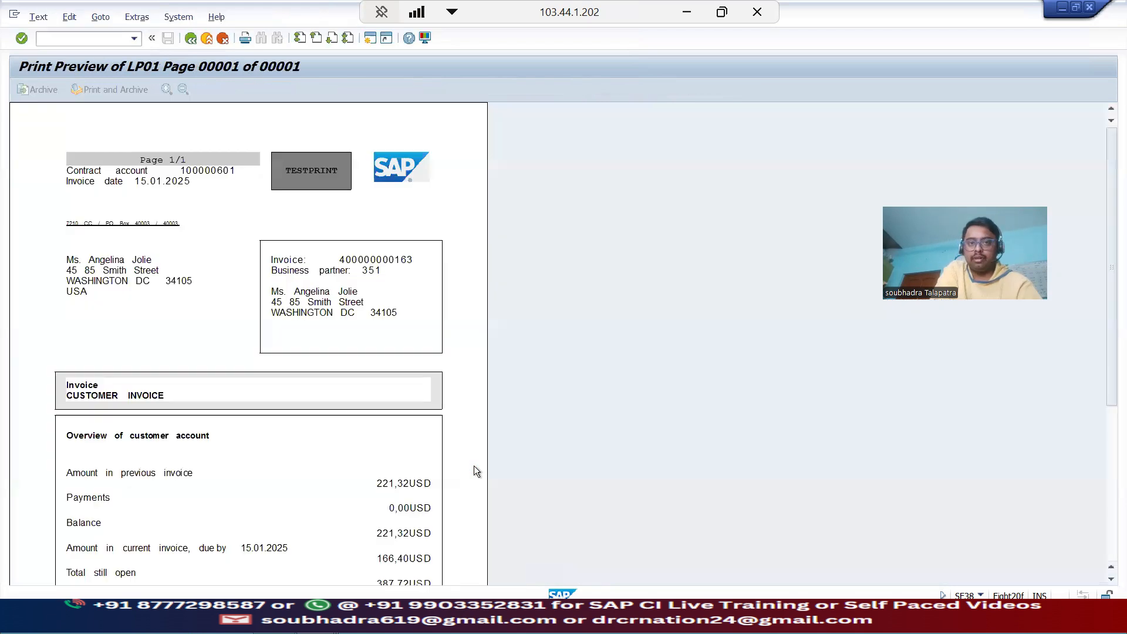
scroll(298, 435, "down", 5)
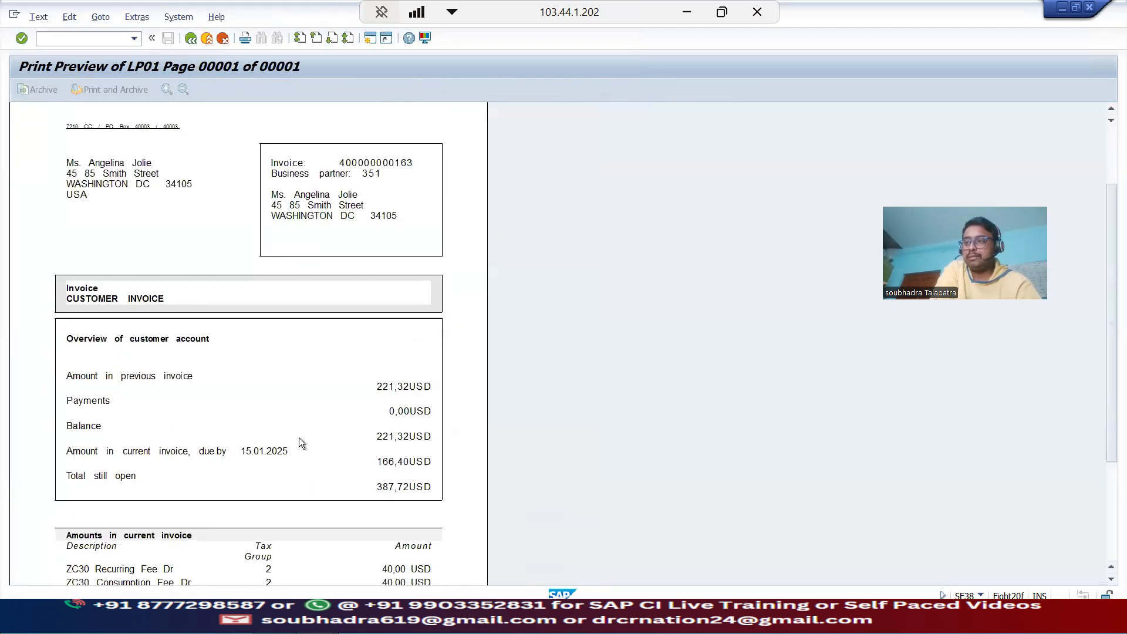
scroll(280, 421, "down", 2)
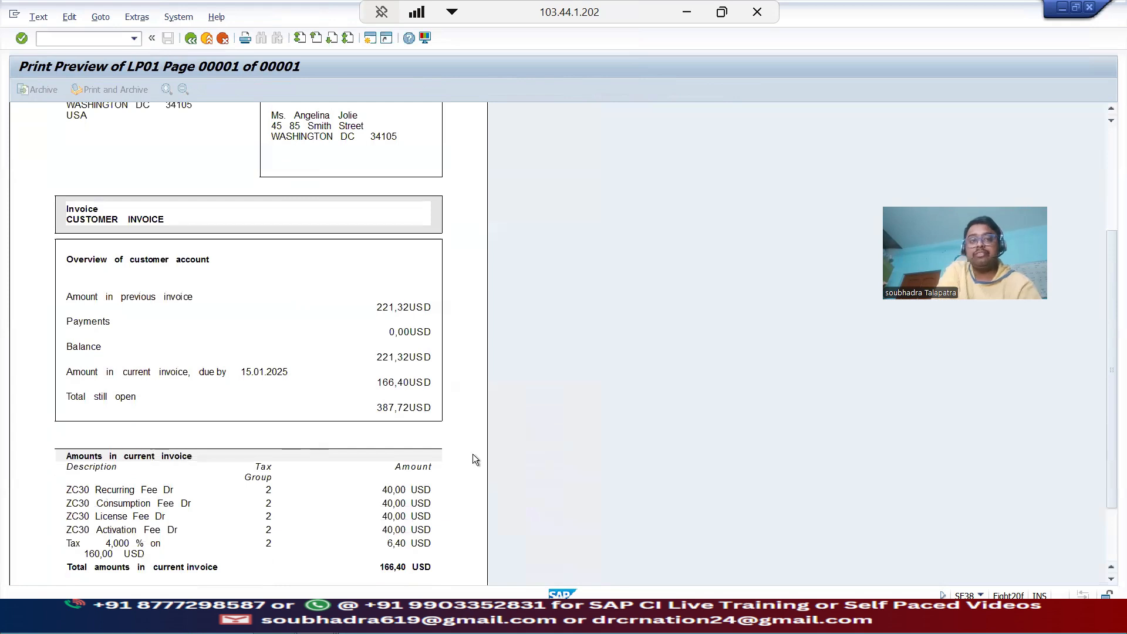
scroll(471, 453, "up", 4)
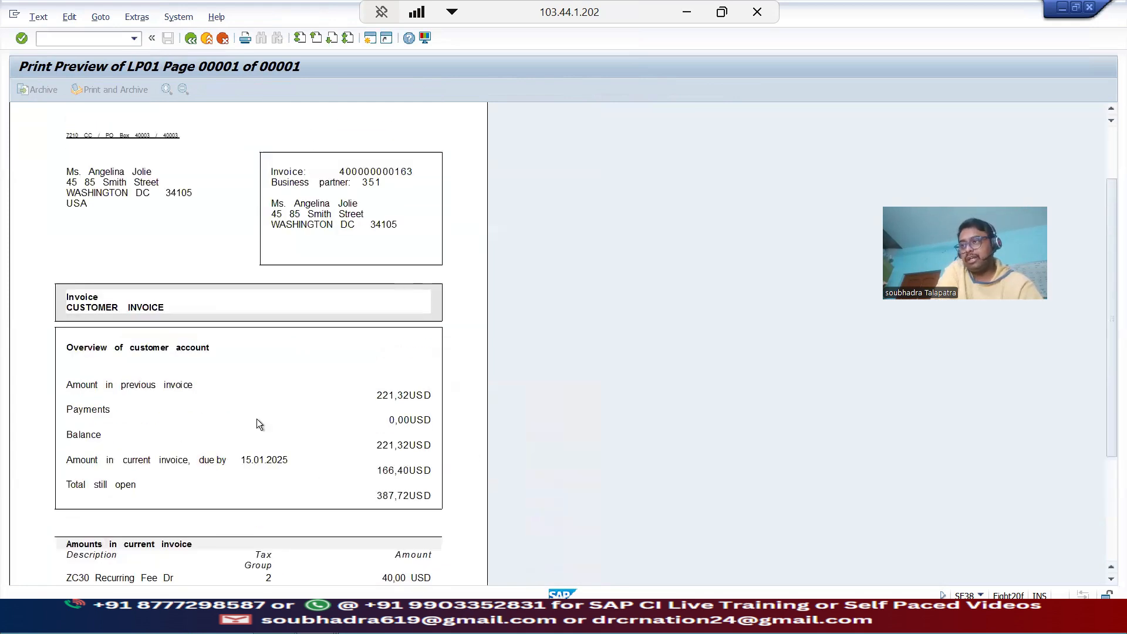
scroll(263, 418, "up", 3)
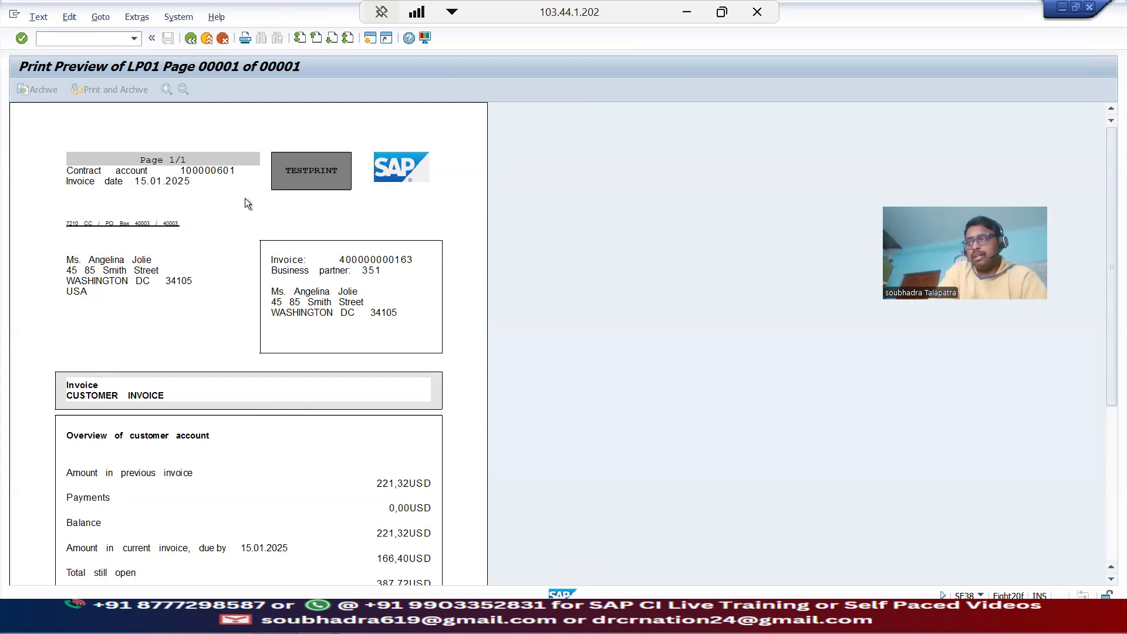
left_click(198, 37)
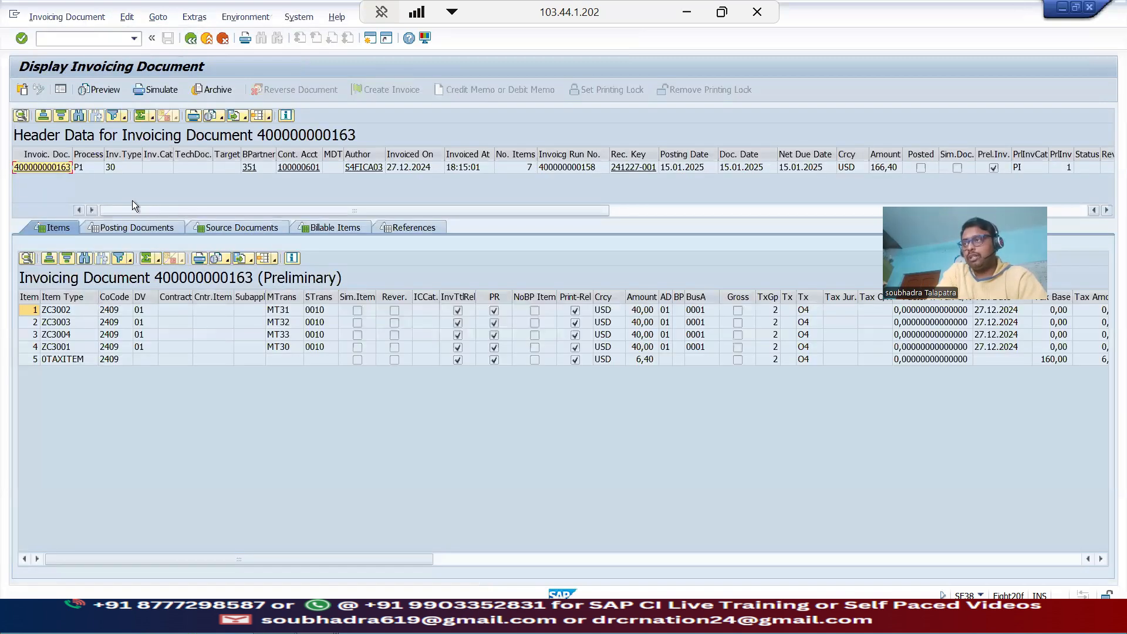
Check the invoicing process in the header and the status of the invoicing document's source document
left_click(93, 166)
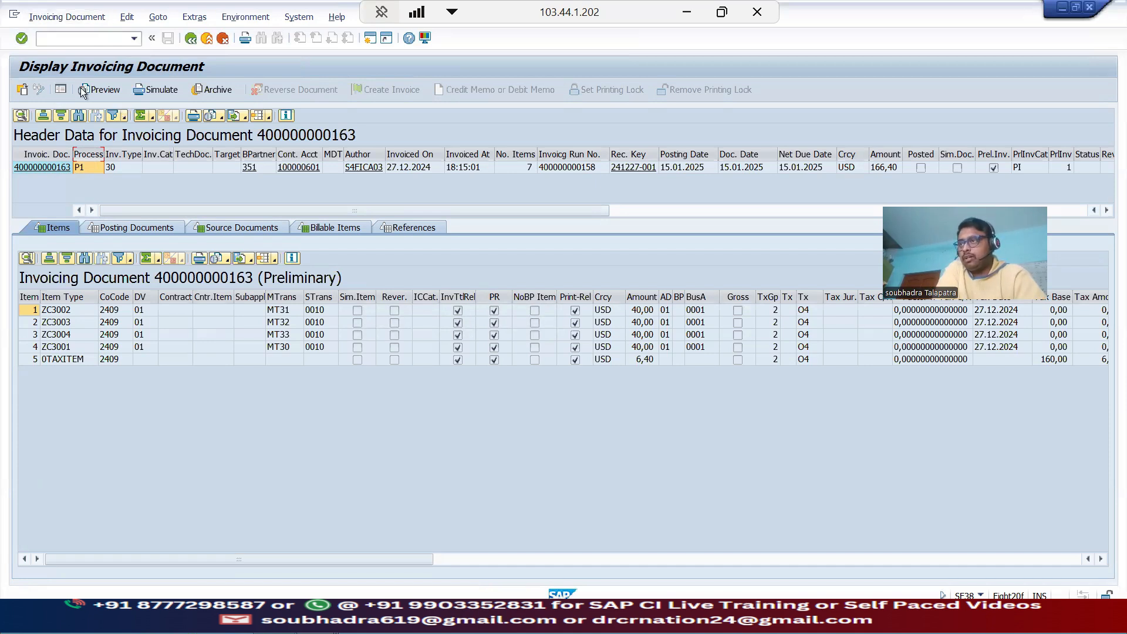
left_click(233, 228)
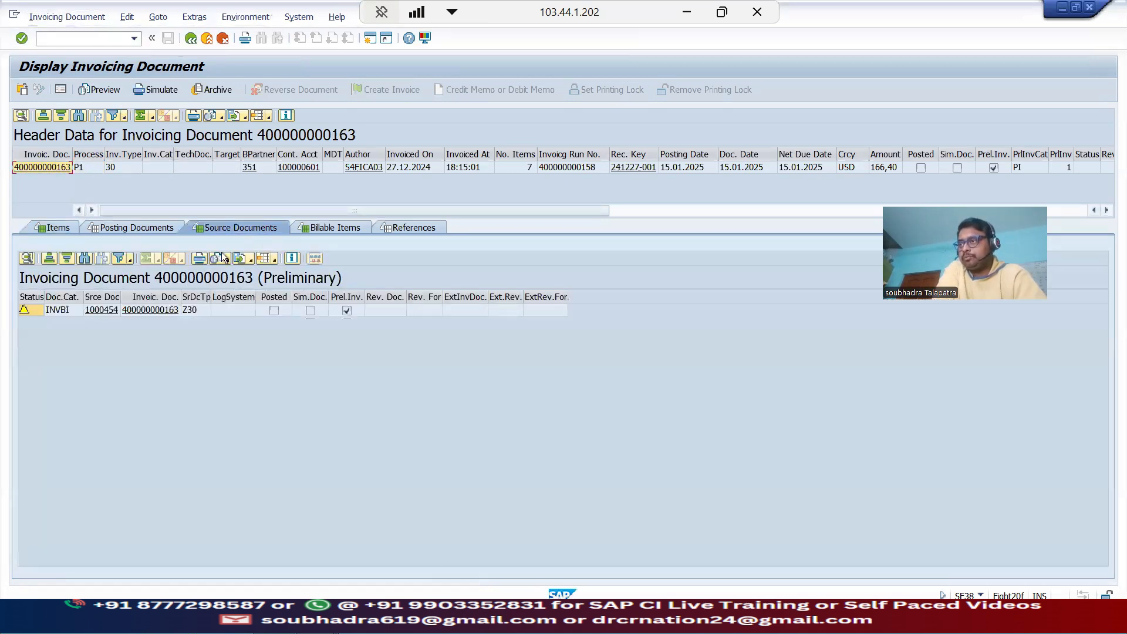
mouse_move(27, 322)
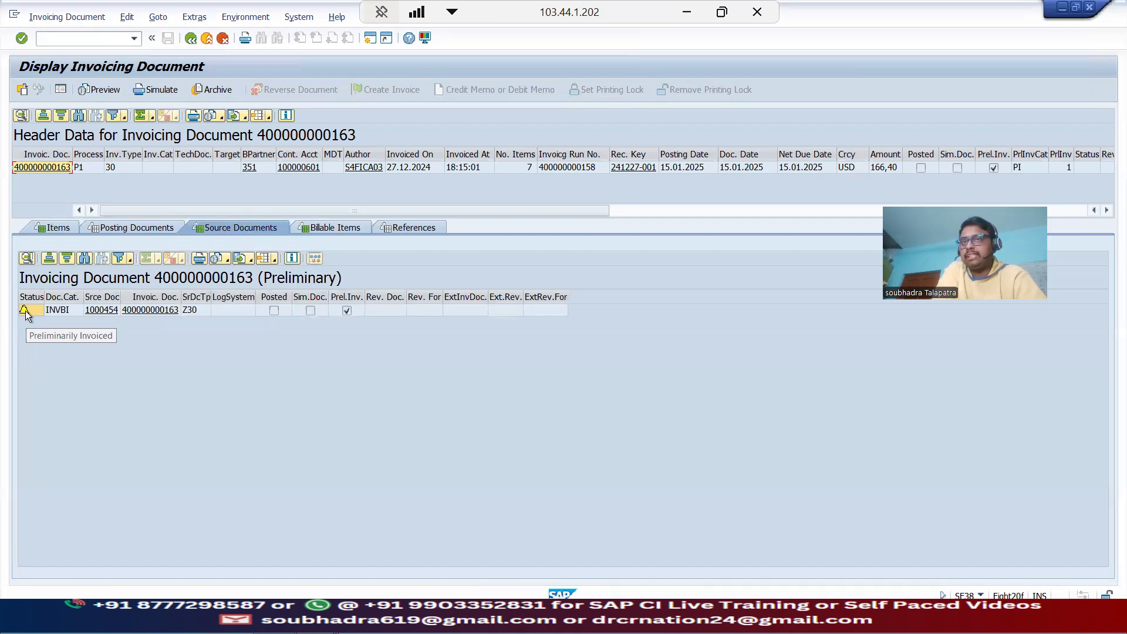
Check the preliminary invoice indicator, switch to the billable items display and exit it and the billing plan request to SAP Easy Access
left_click(993, 155)
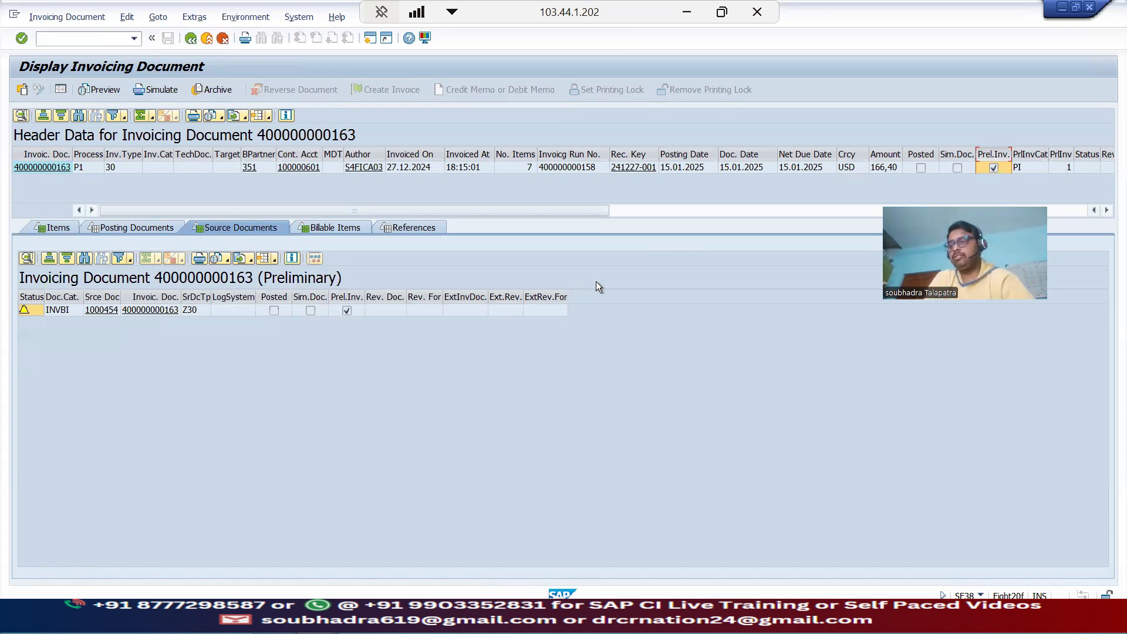
mouse_move(325, 626)
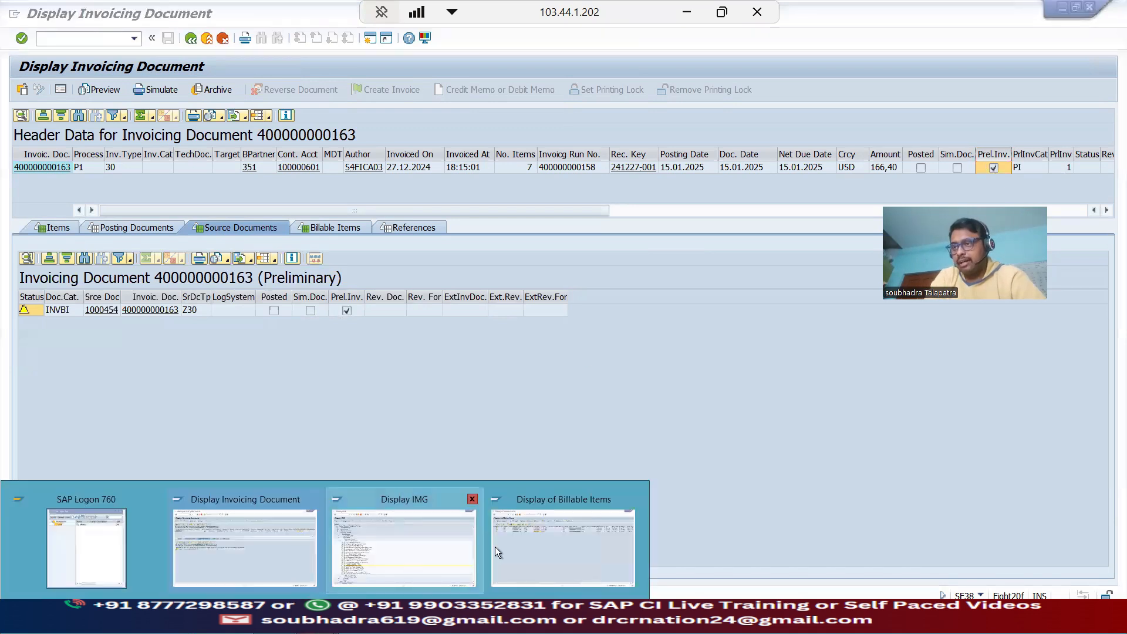
left_click(527, 545)
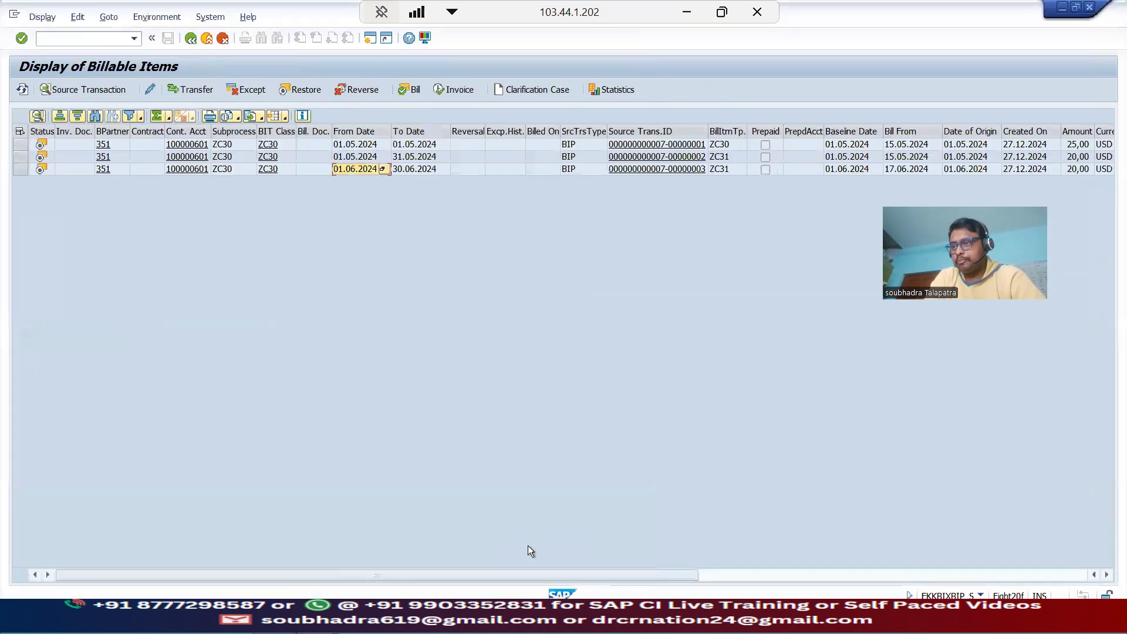
left_click(191, 39)
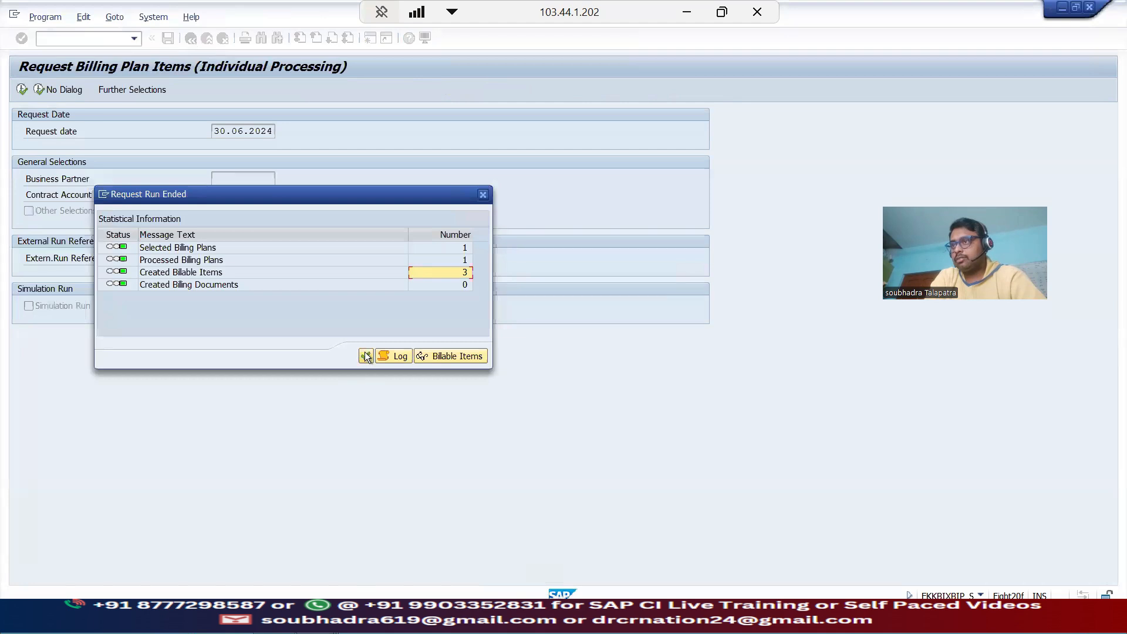
left_click(366, 356)
left_click(190, 38)
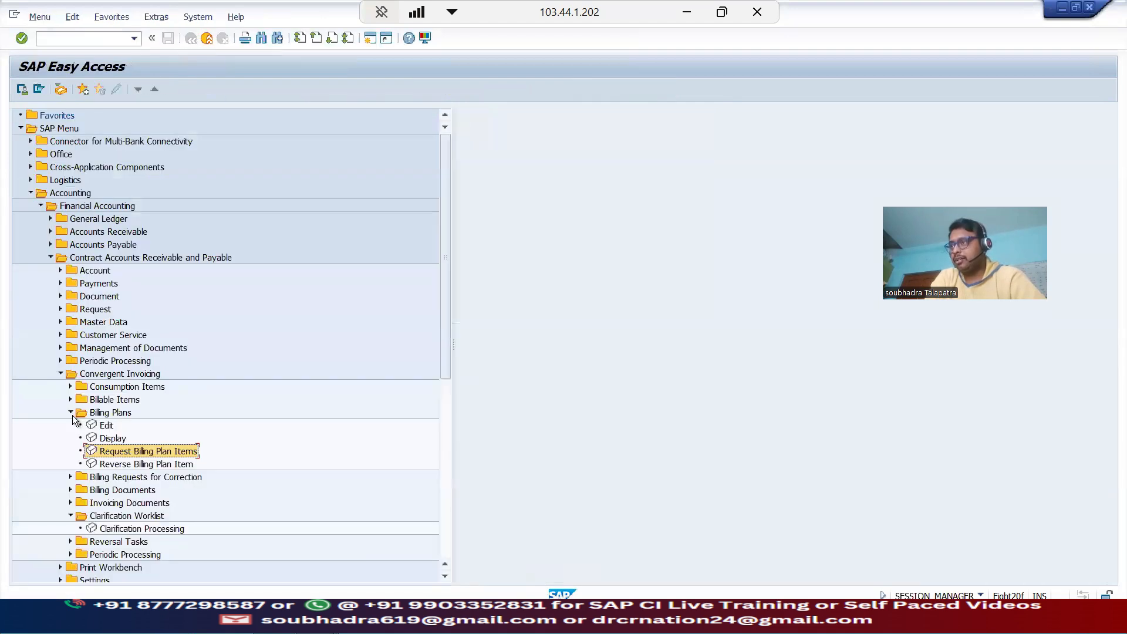
Open Display Invoicing Requests from the Invoicing Documents folder under Convergent Invoicing
left_click(70, 412)
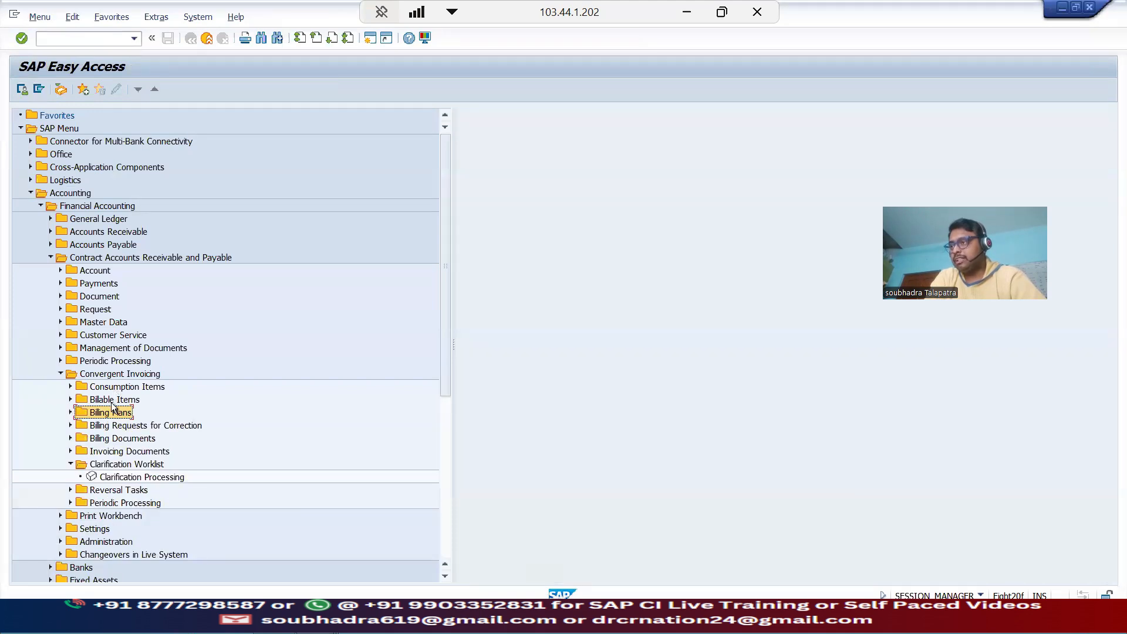
left_click(71, 451)
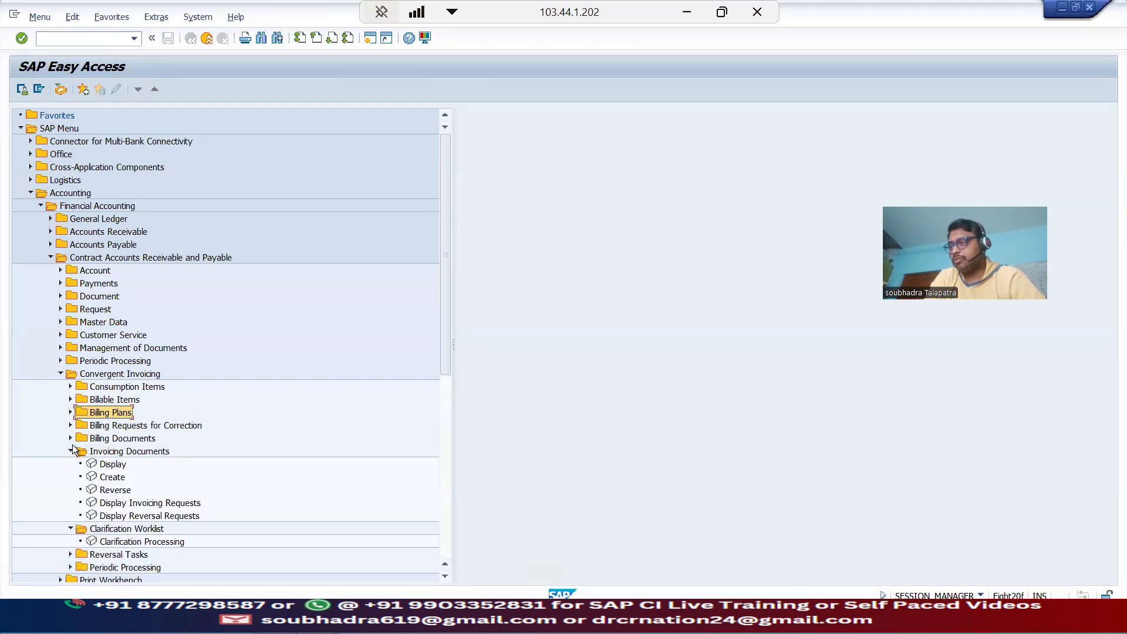
double_click(139, 498)
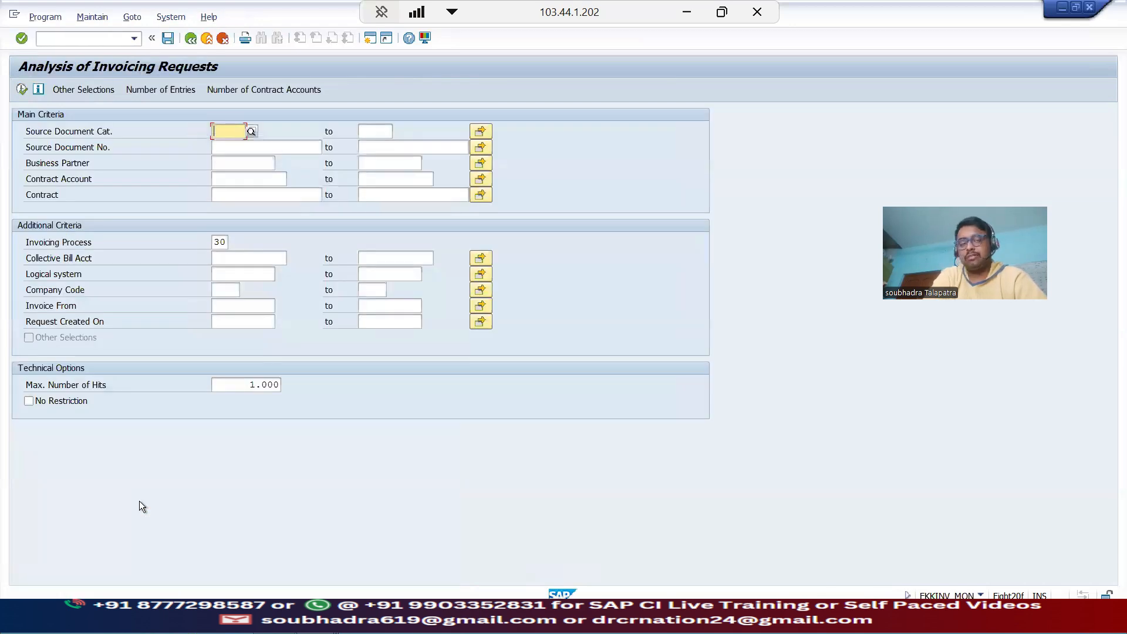
List the invoicing requests for the customer's contract account number, leaving the invoicing process blank
left_click(223, 243)
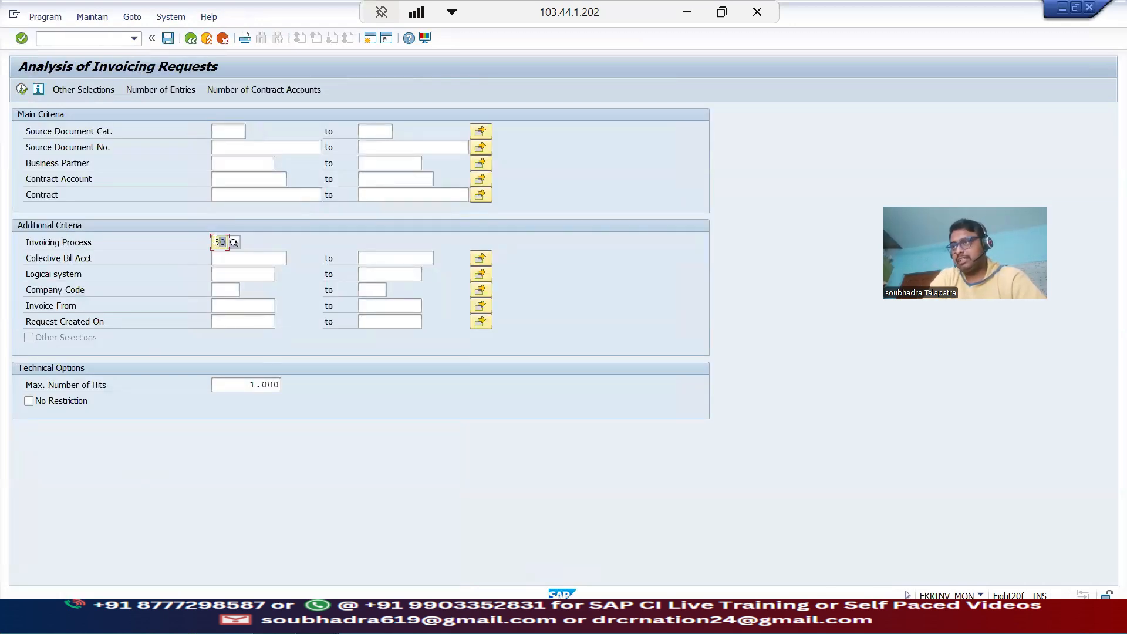
key("Delete")
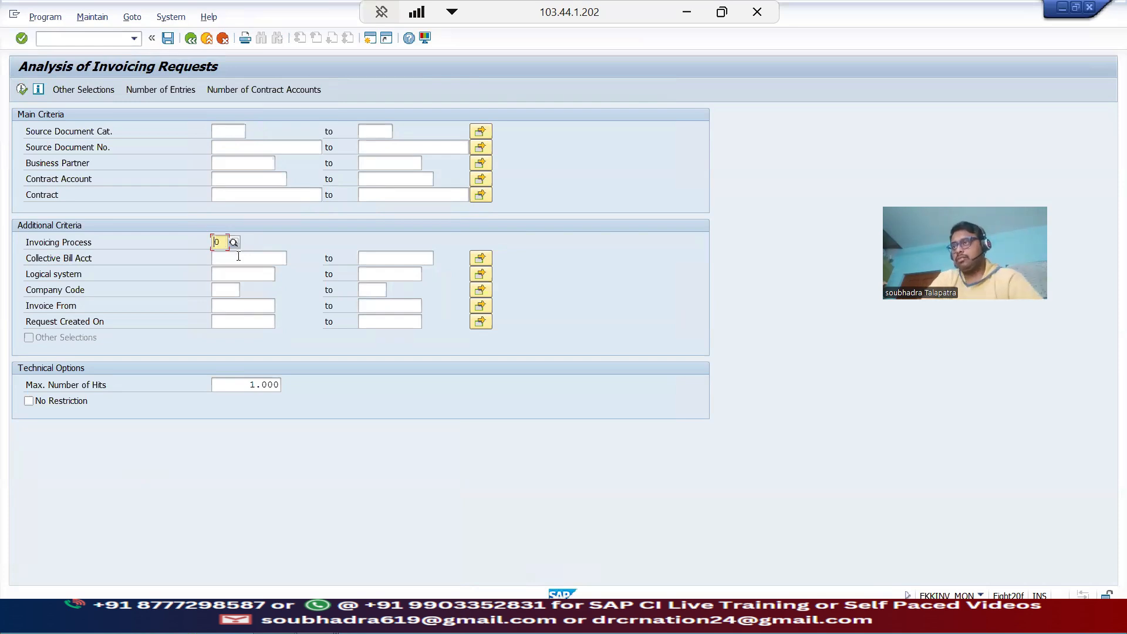
left_click(263, 182)
type("100000601")
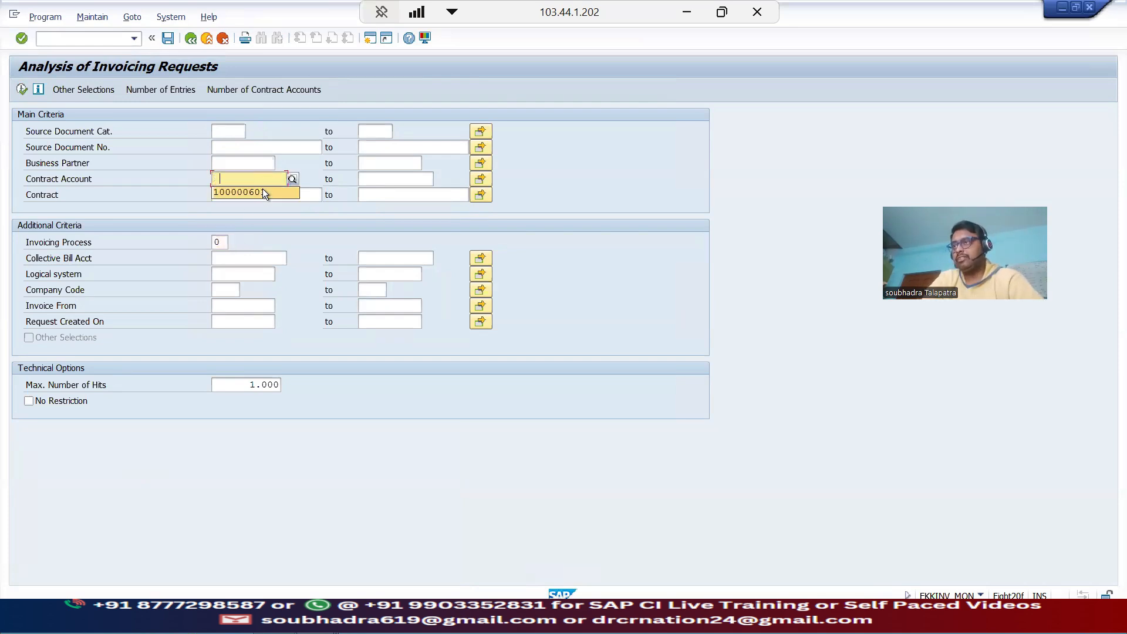
left_click(215, 242)
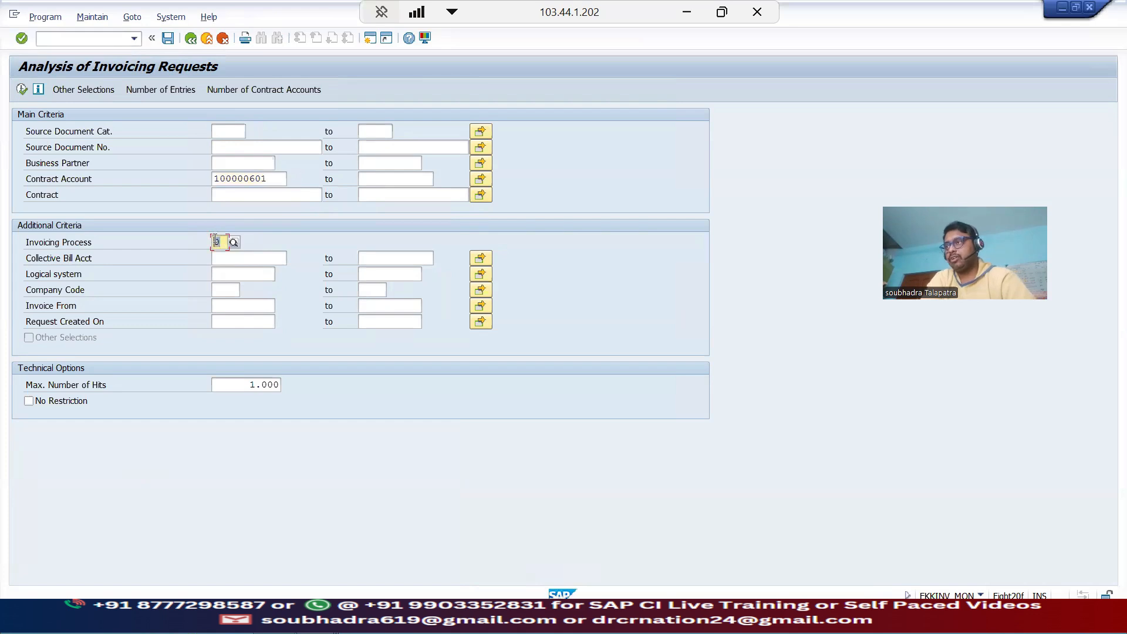
key("Delete")
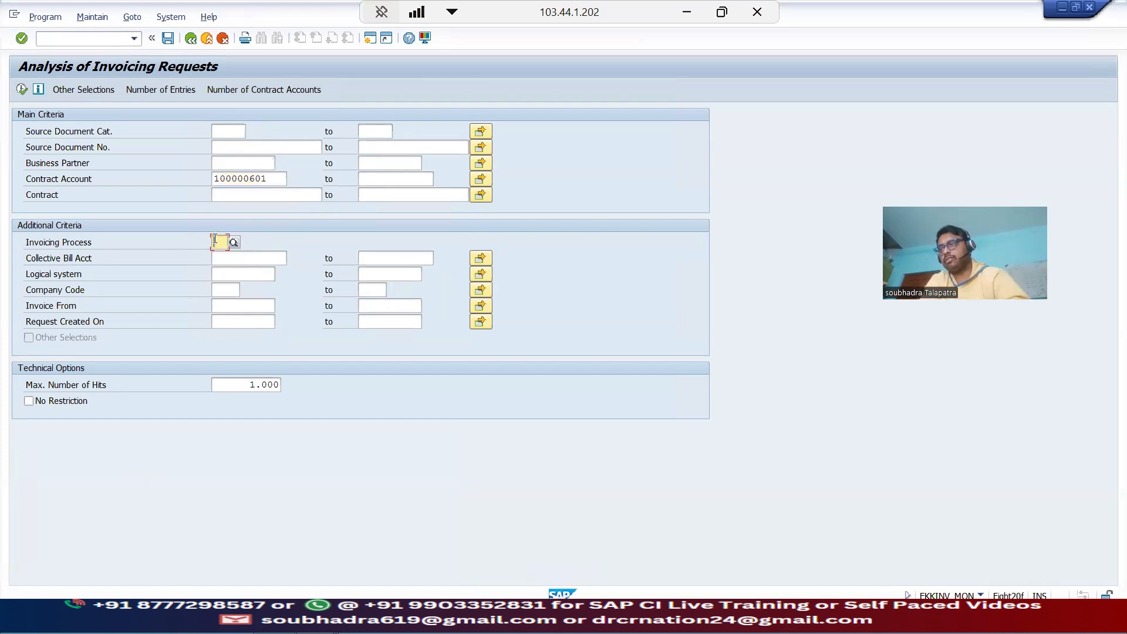
left_click(21, 89)
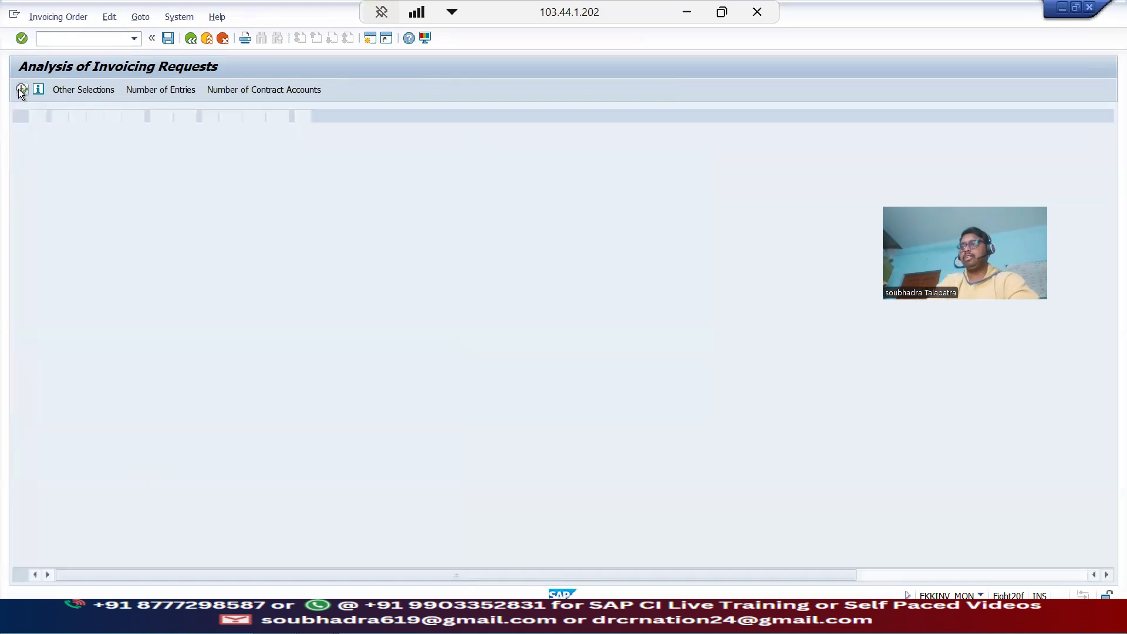
Select the PRLIN invoicing order, review its preliminary invoicing document and return to the invoicing orders
left_click(21, 280)
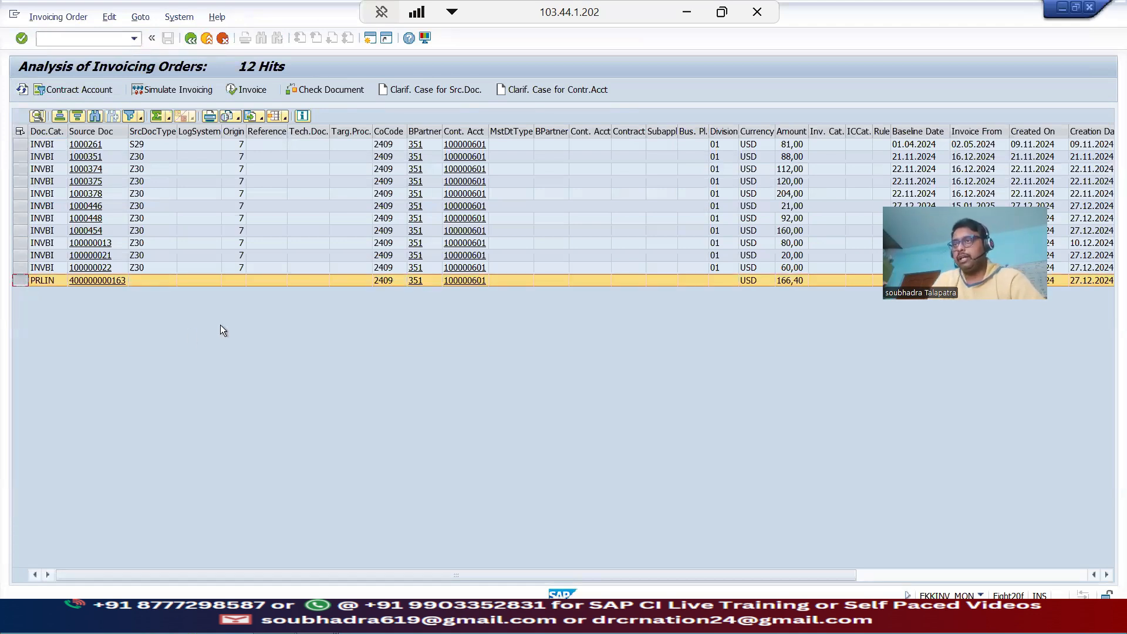
left_click(120, 283)
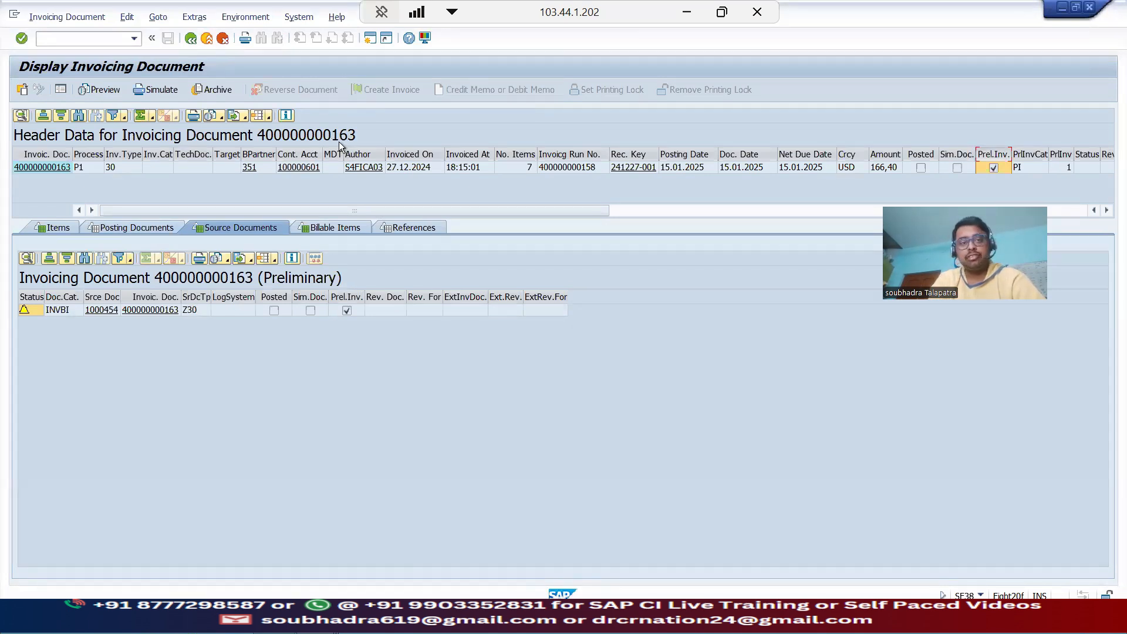
key("F3")
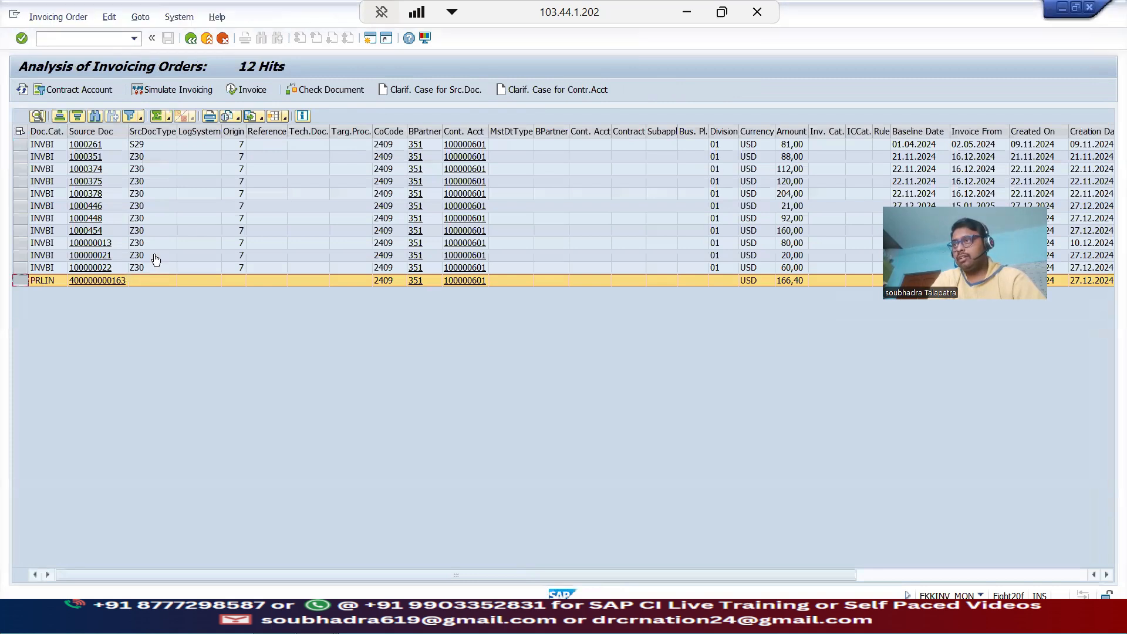
Prepare invoicing of the selected PRLIN order with invoicing process 30 and document and posting dates of 15.01.2025
left_click(247, 93)
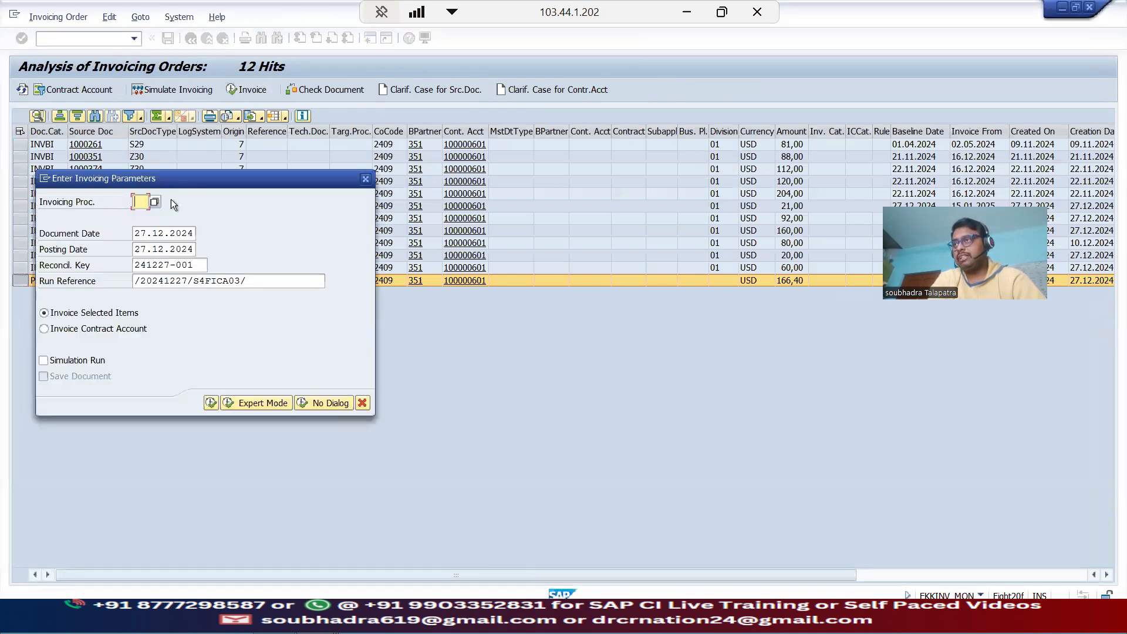
left_click(156, 202)
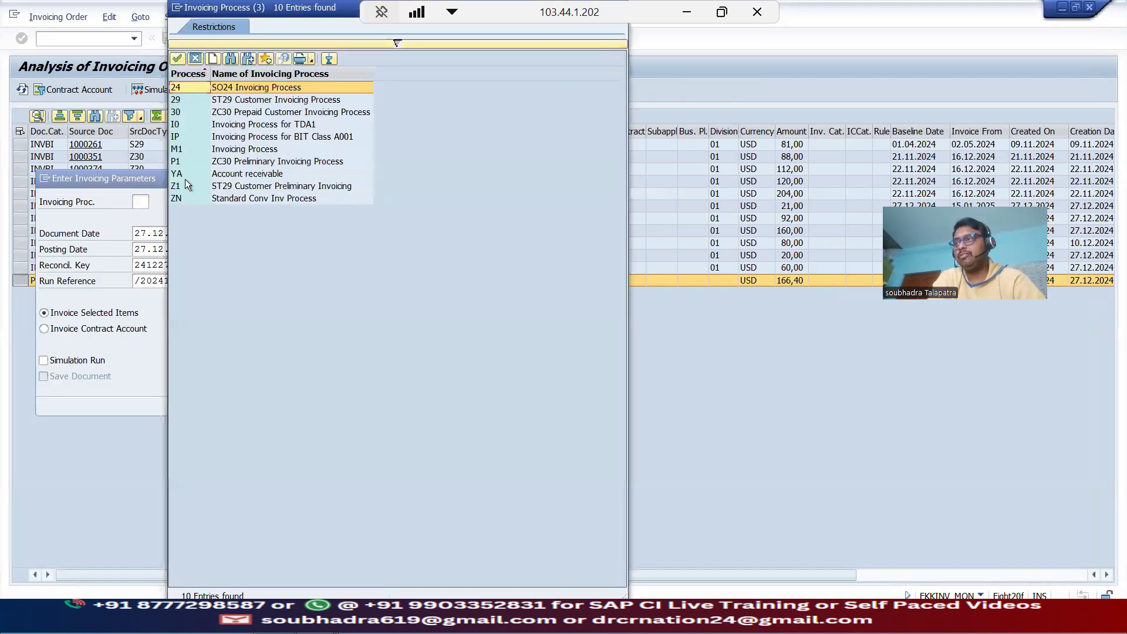
double_click(205, 111)
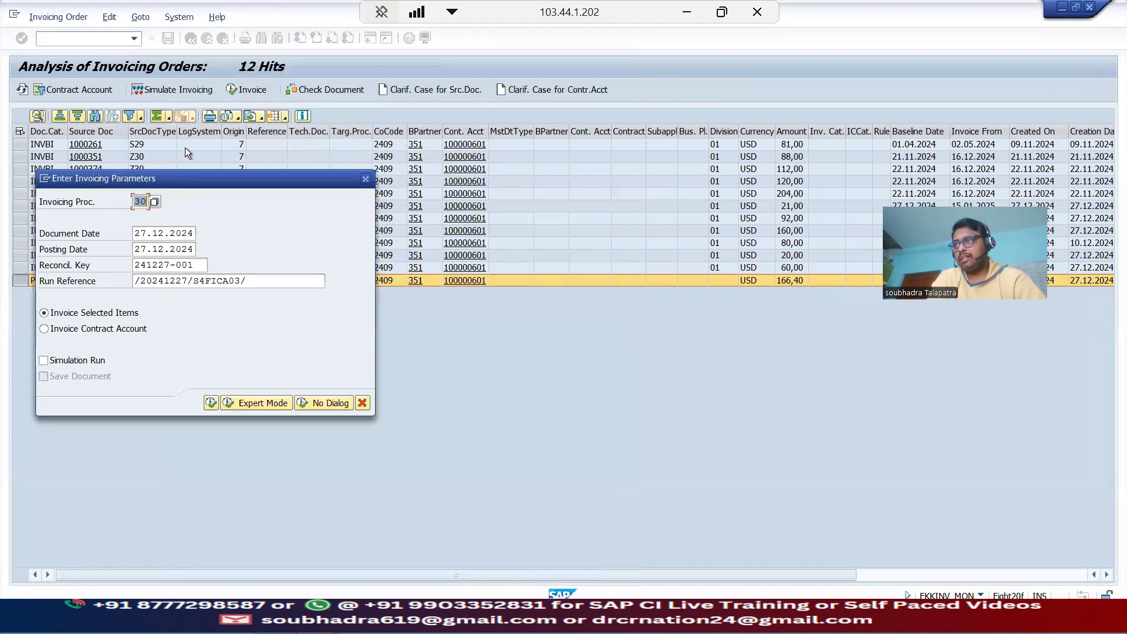
left_click_drag(139, 234, 287, 240)
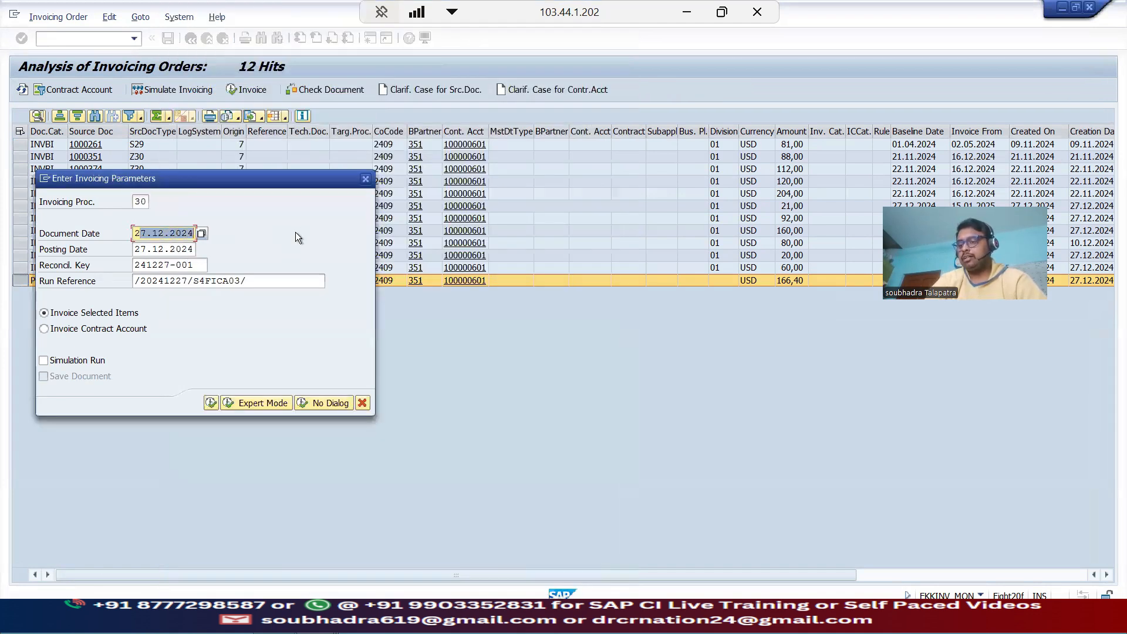
key("BackSpace")
key("BackSpace")
left_click(196, 246)
left_click(170, 249)
left_click(181, 262)
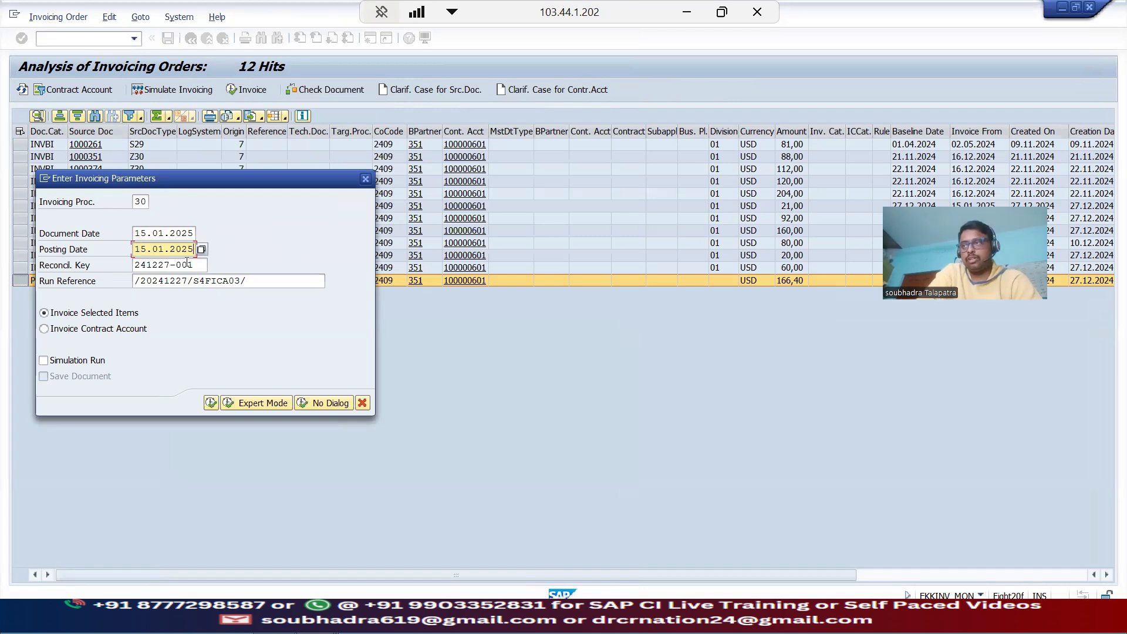
Run the invoicing, post the document to the database and display the resulting invoicing document
left_click(211, 403)
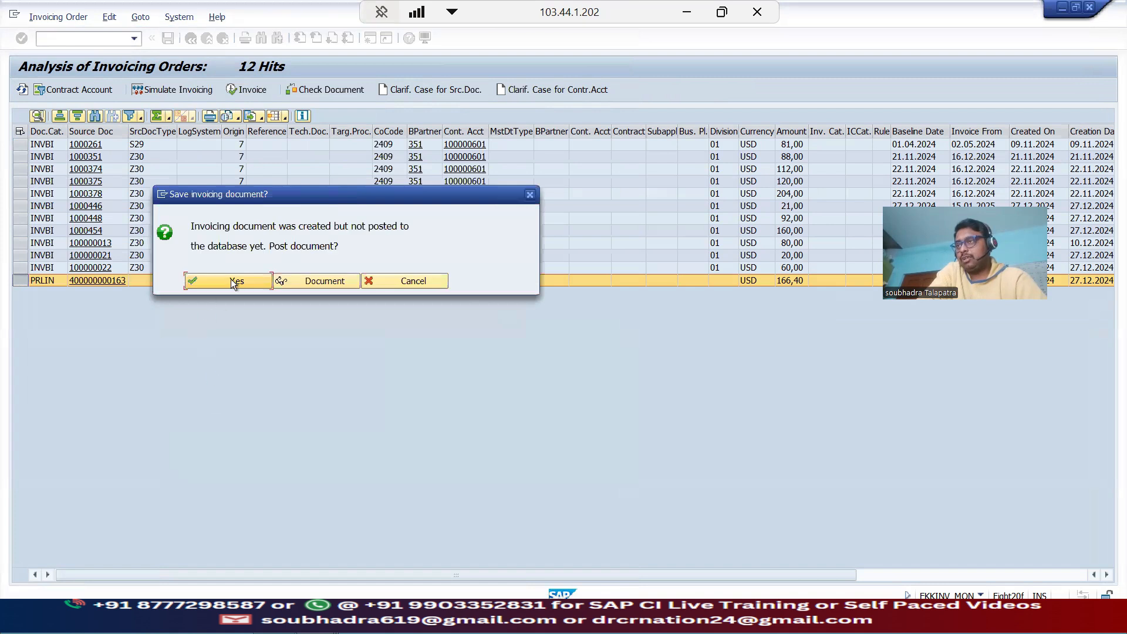
left_click_drag(272, 248, 327, 249)
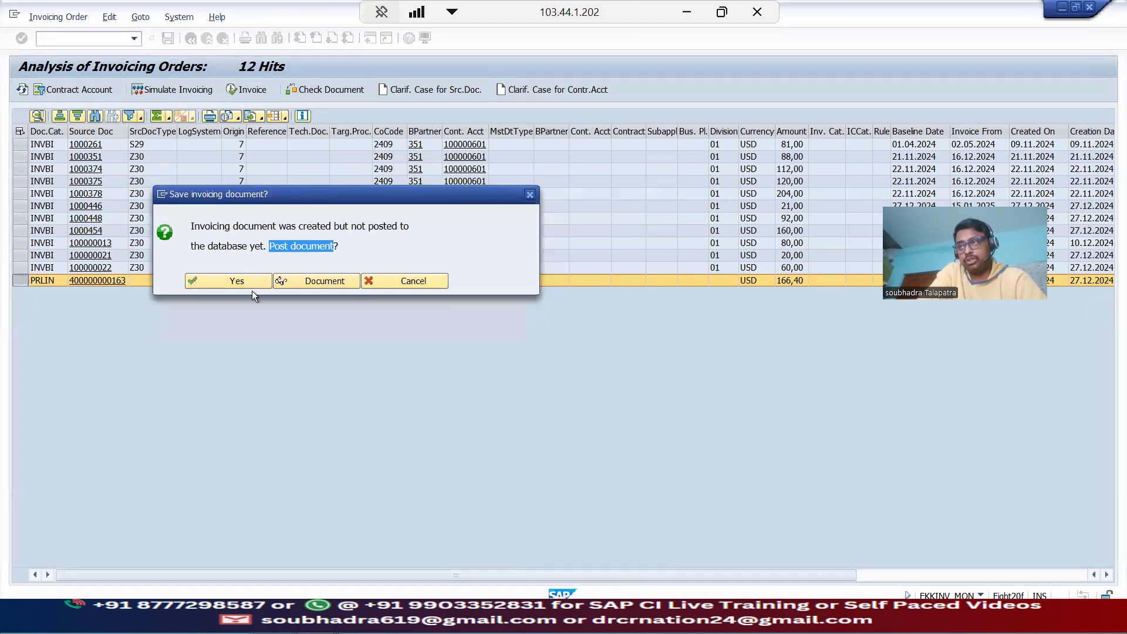
left_click(238, 281)
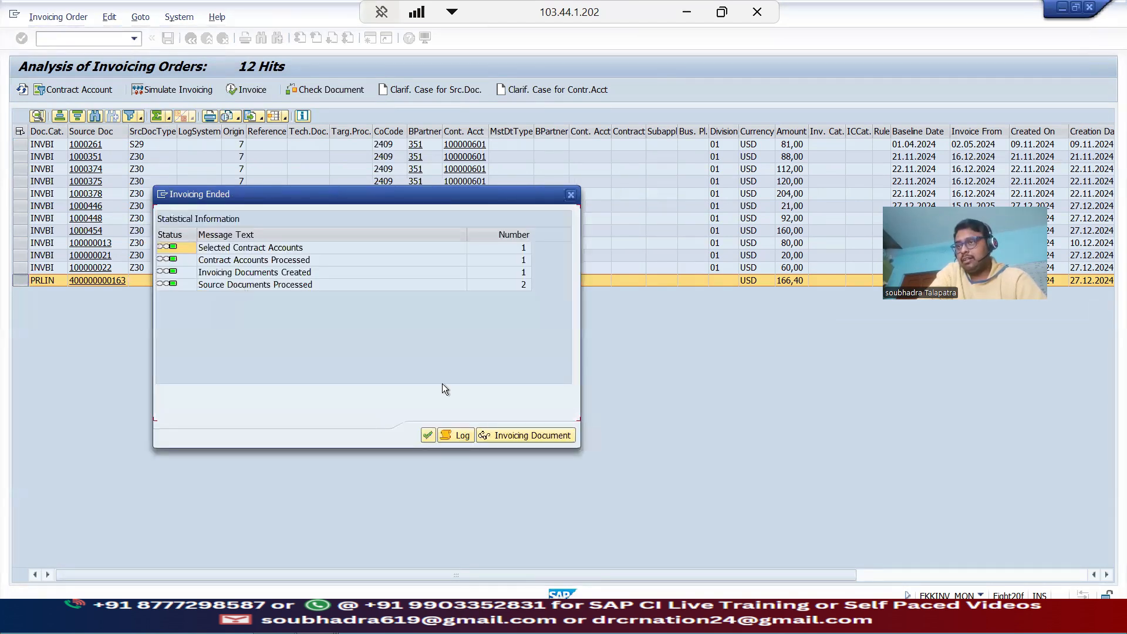
left_click(526, 437)
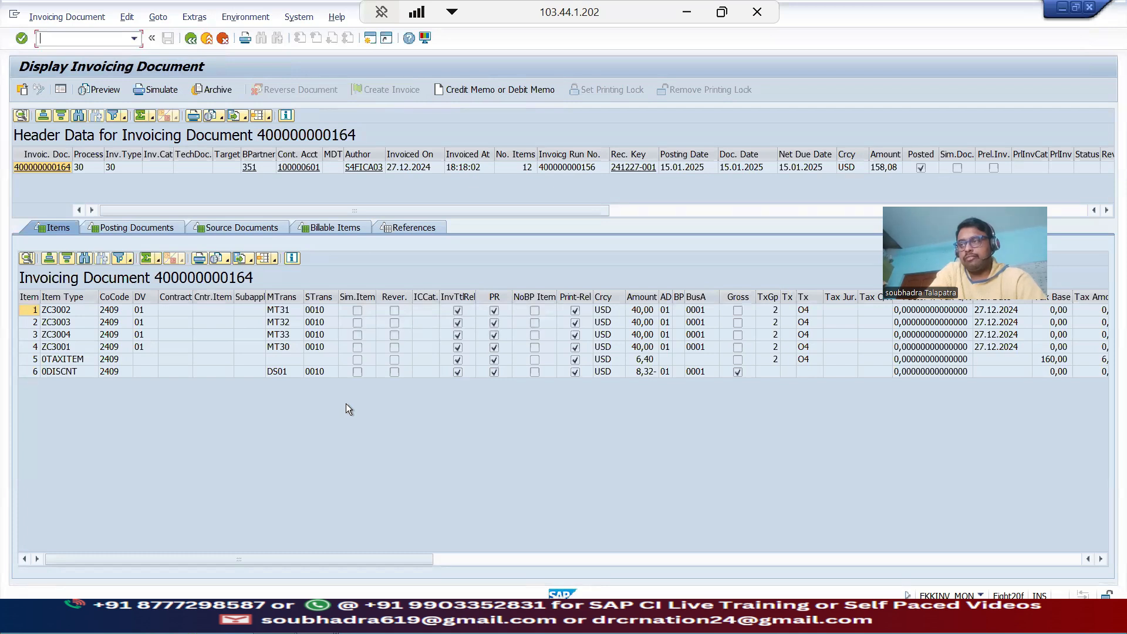
Examine the posted invoice's tax and discount items and the status of its INVBI and PRLIN source documents
left_click(63, 362)
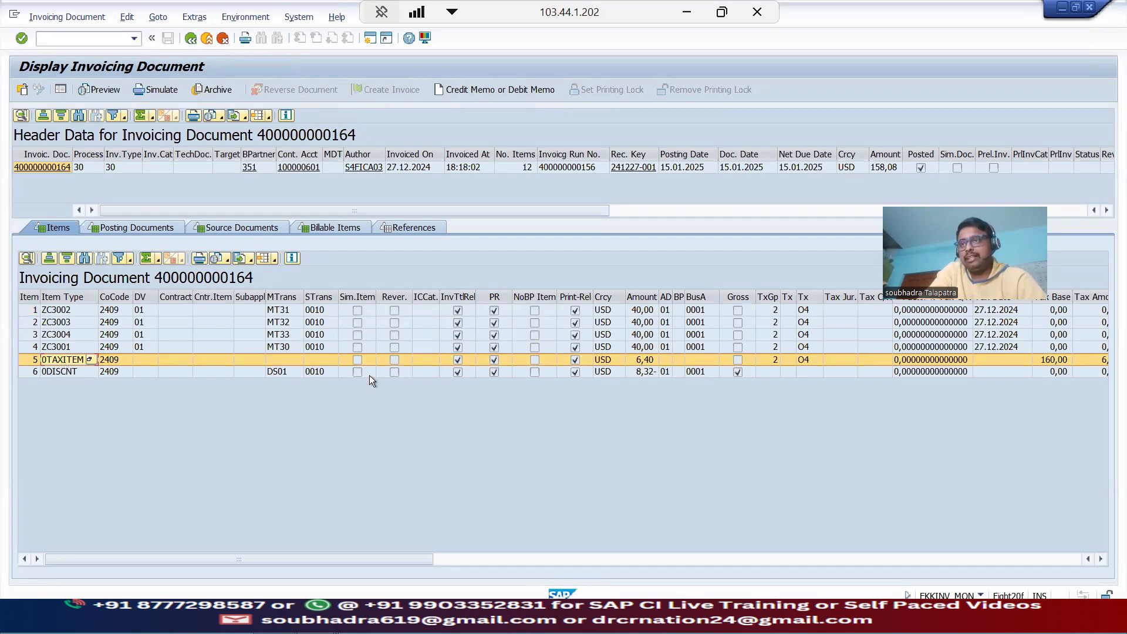
left_click(644, 371)
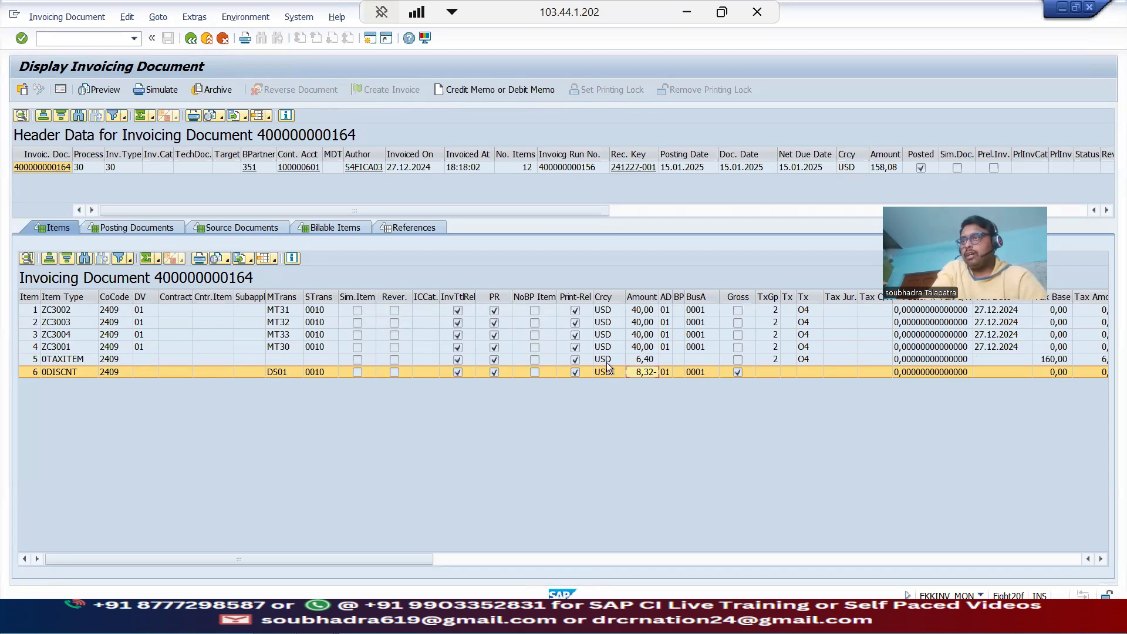
left_click(266, 226)
left_click(37, 321)
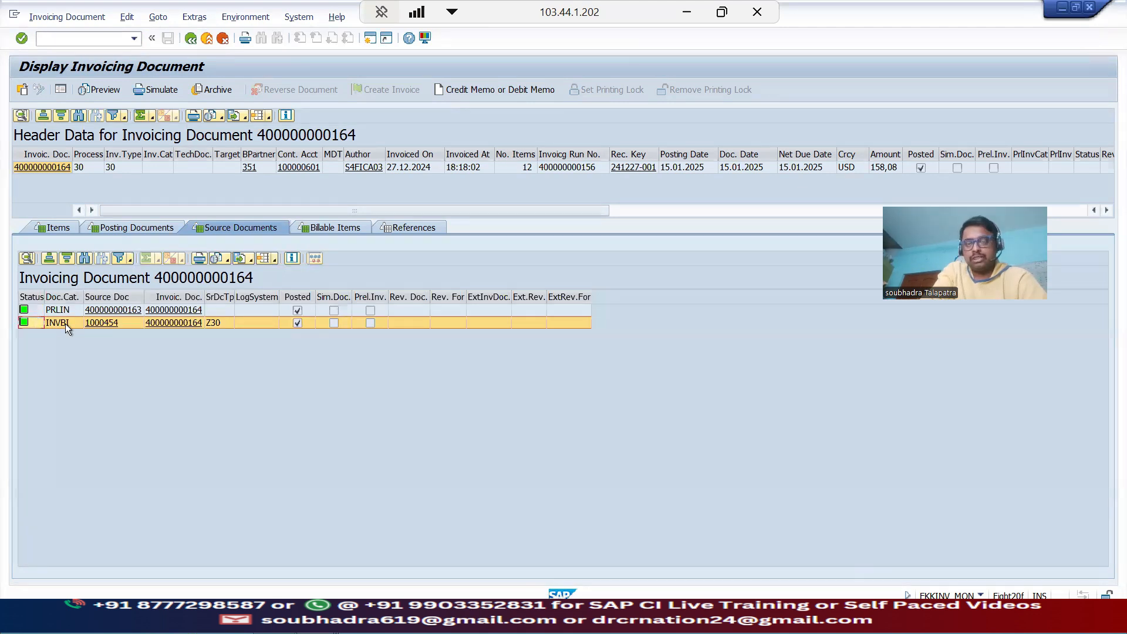
left_click(59, 311)
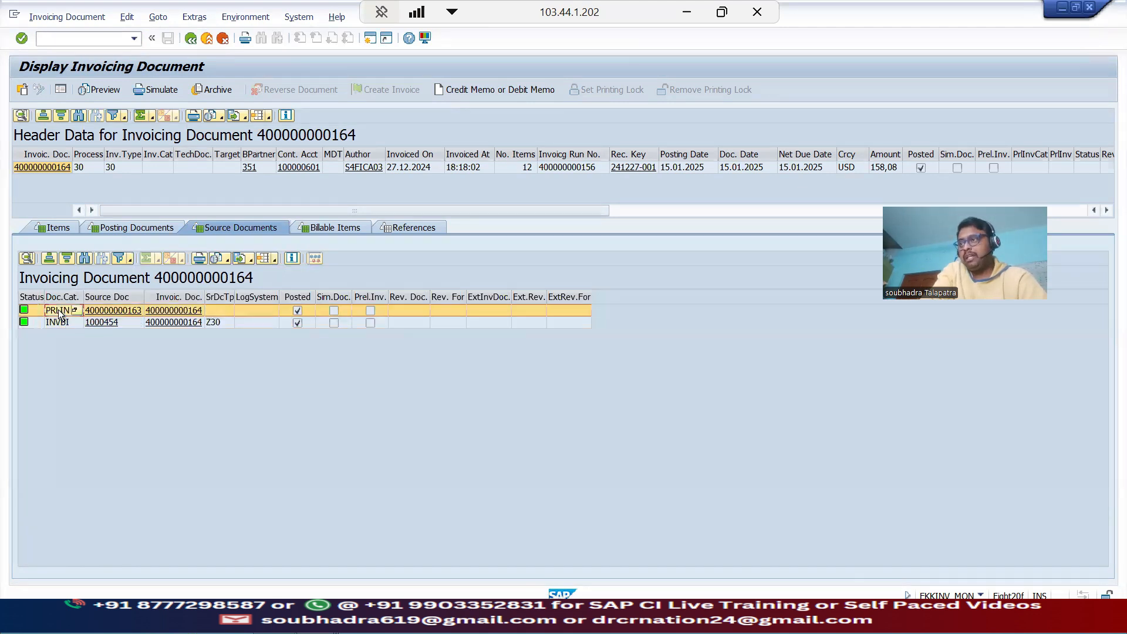